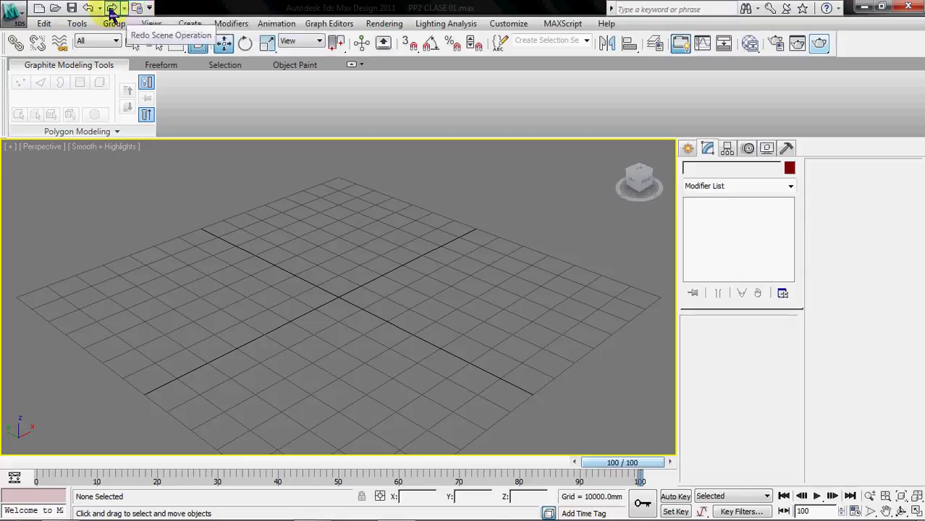
- Examine the subfolders of the PP2 CLASE 01 project folder, then leave the project folder selection without changing it
{"action": "left_click", "coordinate": [137, 11]}
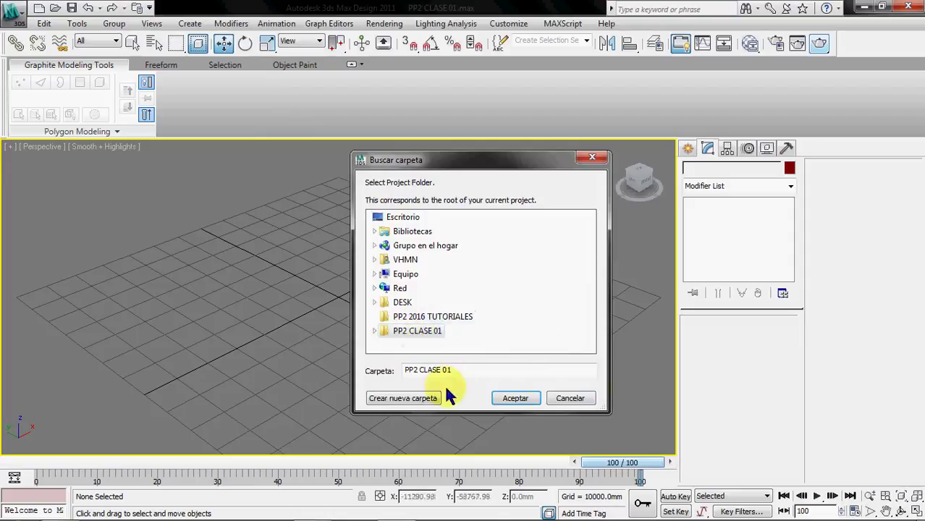
{"action": "double_click", "coordinate": [412, 331]}
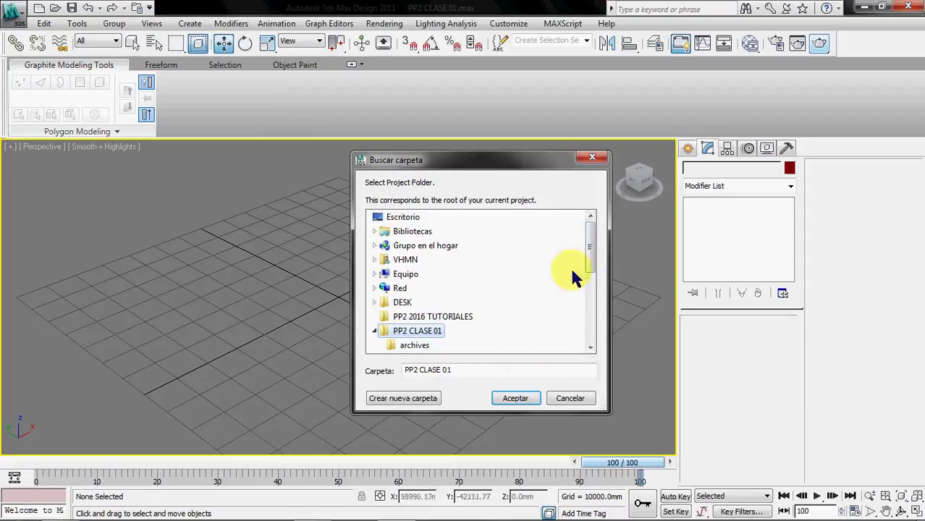
{"action": "left_click_drag", "start_coordinate": [588, 254], "coordinate": [597, 298]}
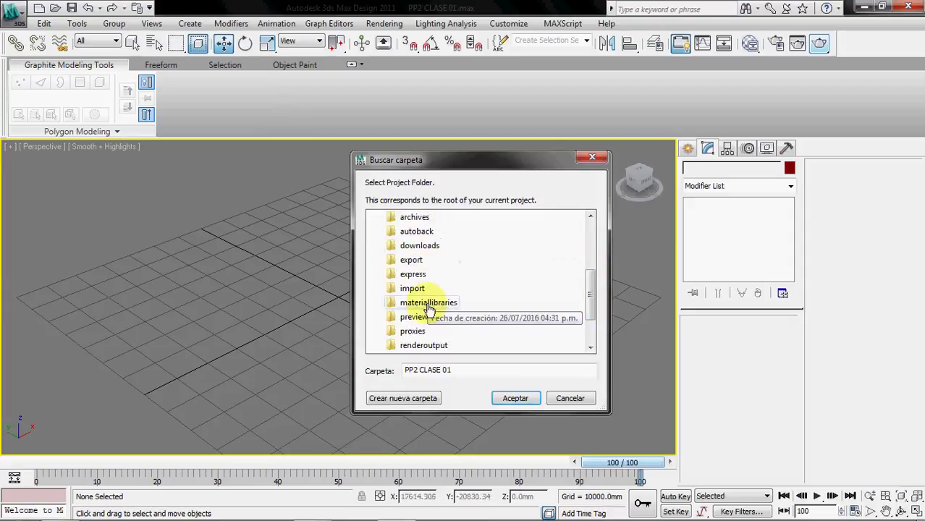
{"action": "scroll", "coordinate": [429, 309], "scroll_direction": "down", "scroll_amount": 2}
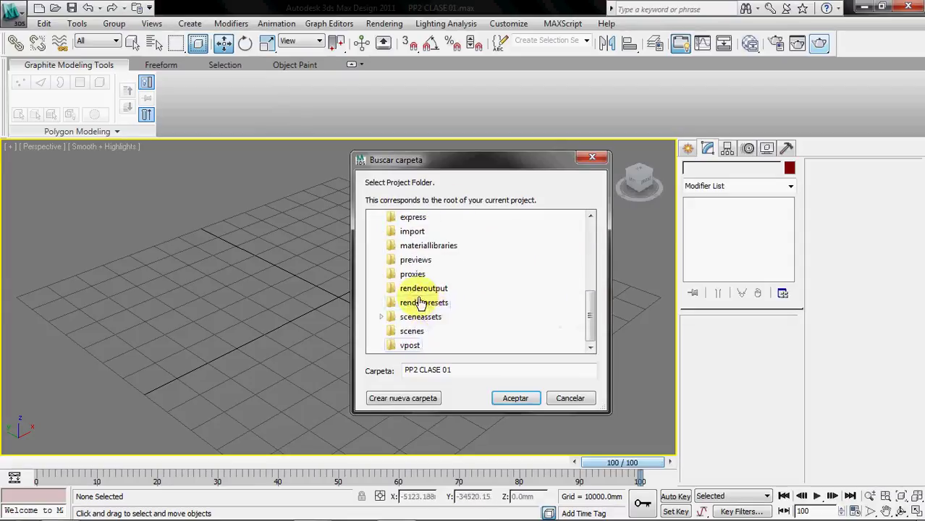
{"action": "scroll", "coordinate": [405, 318], "scroll_direction": "up", "scroll_amount": 3}
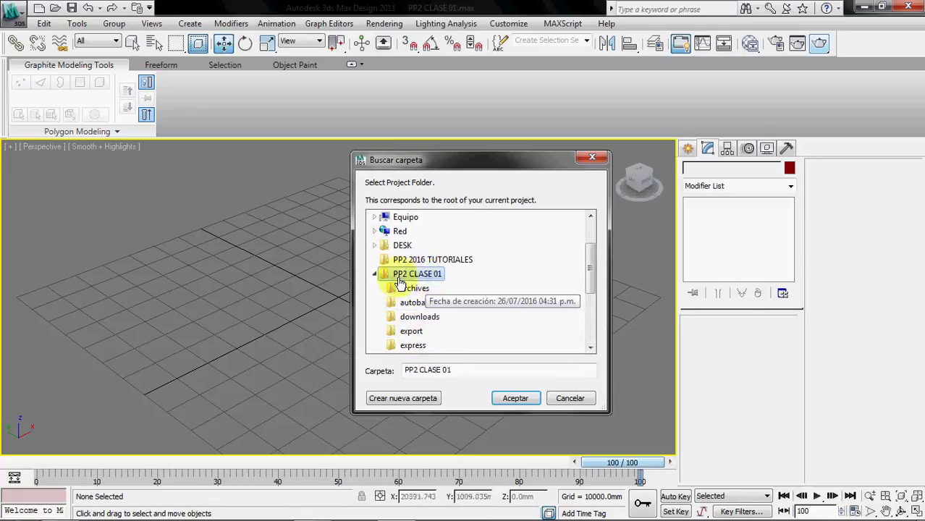
{"action": "left_click", "coordinate": [562, 402]}
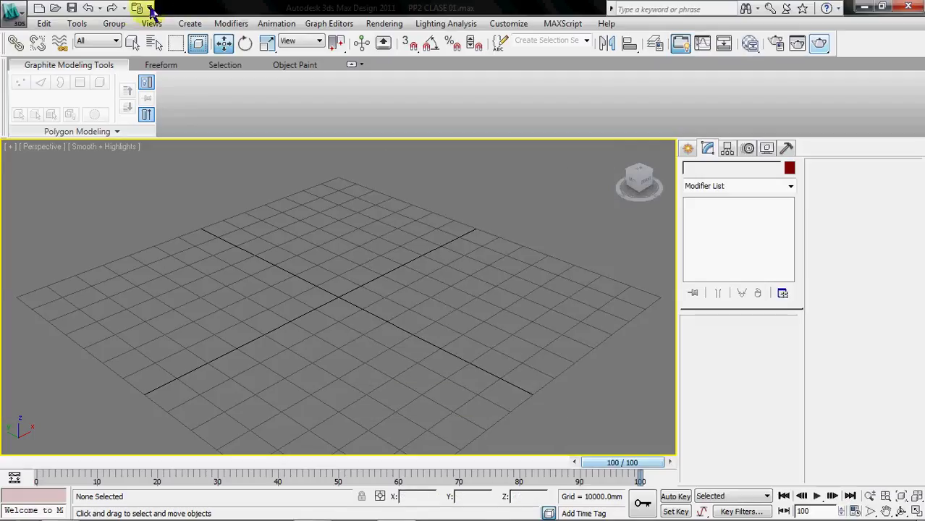
- Save the scene as PP2 CLASE 01 in the project's scenes folder, replacing the existing file
{"action": "left_click", "coordinate": [12, 12]}
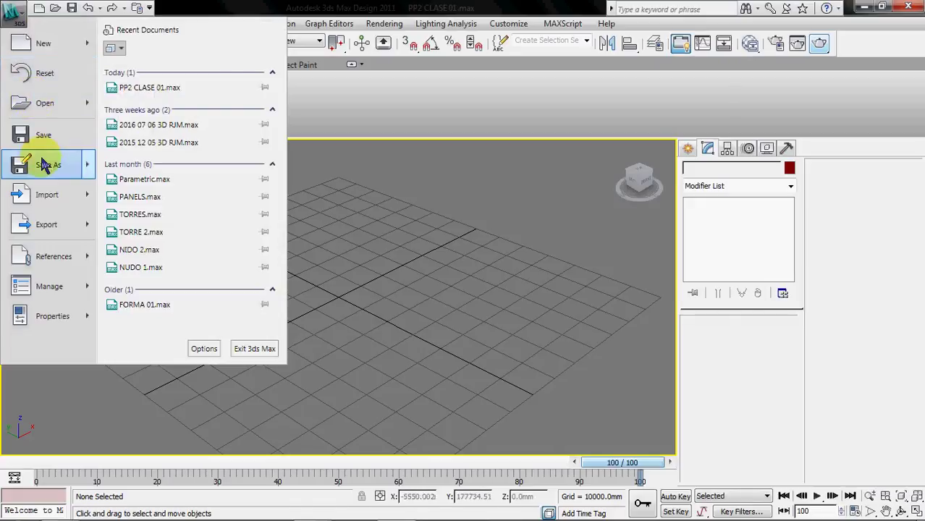
{"action": "mouse_move", "coordinate": [41, 159]}
{"action": "left_click", "coordinate": [189, 75]}
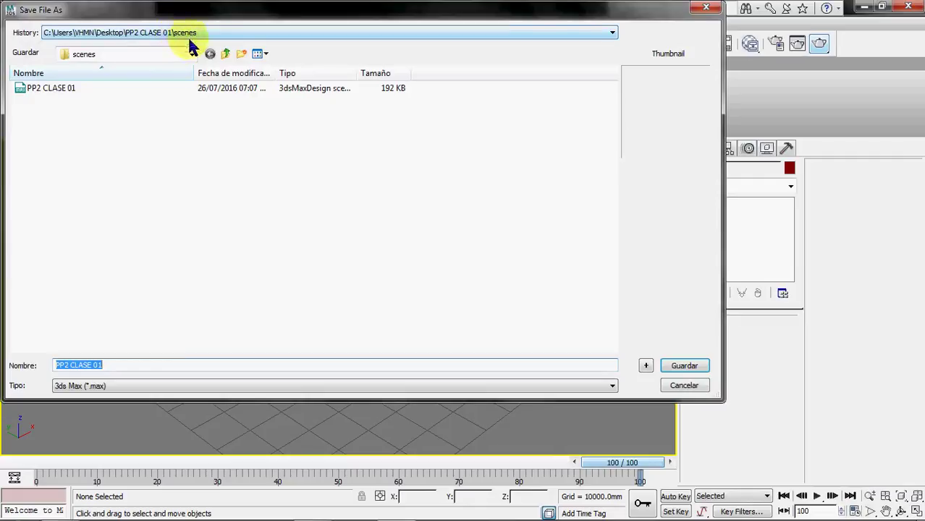
{"action": "left_click", "coordinate": [192, 55]}
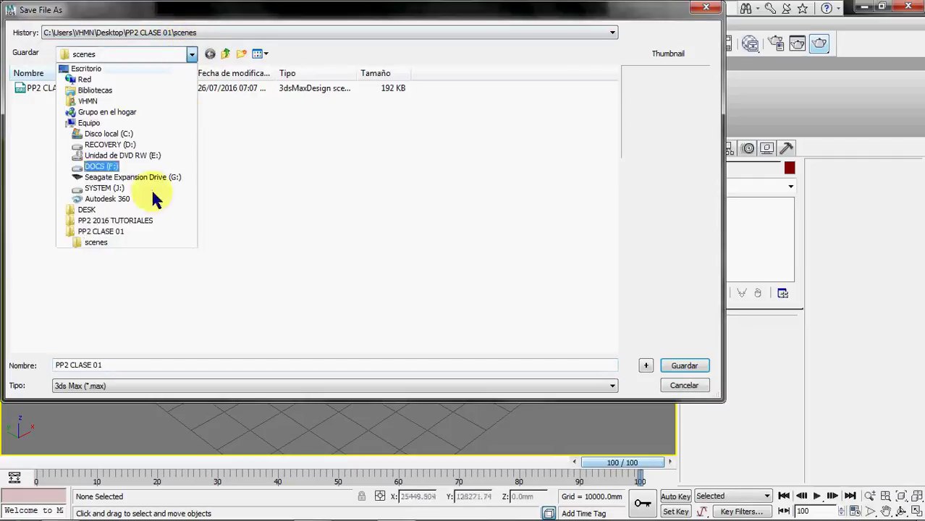
{"action": "left_click", "coordinate": [105, 231]}
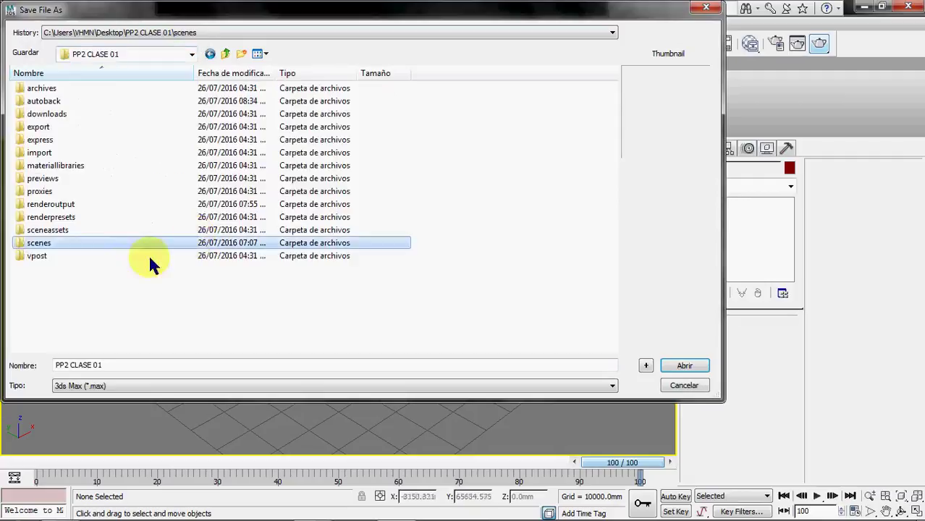
{"action": "double_click", "coordinate": [46, 243]}
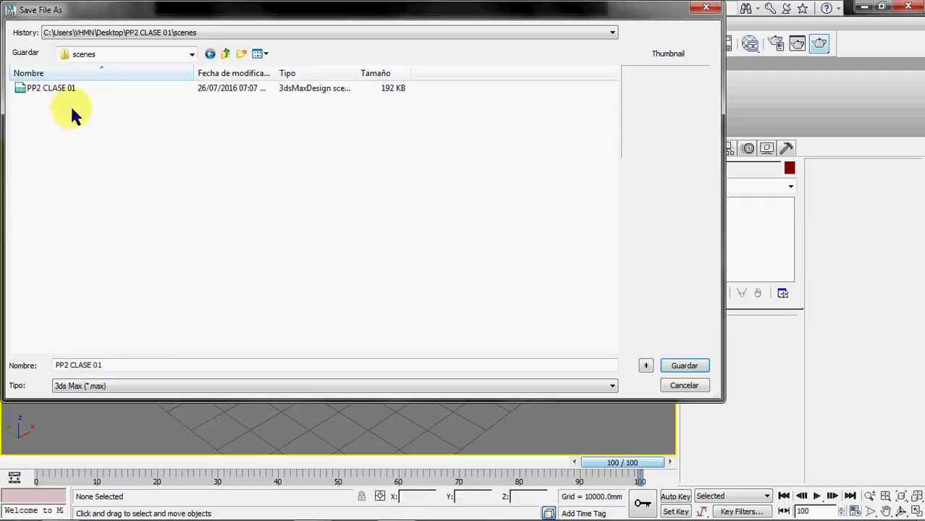
{"action": "left_click", "coordinate": [48, 88]}
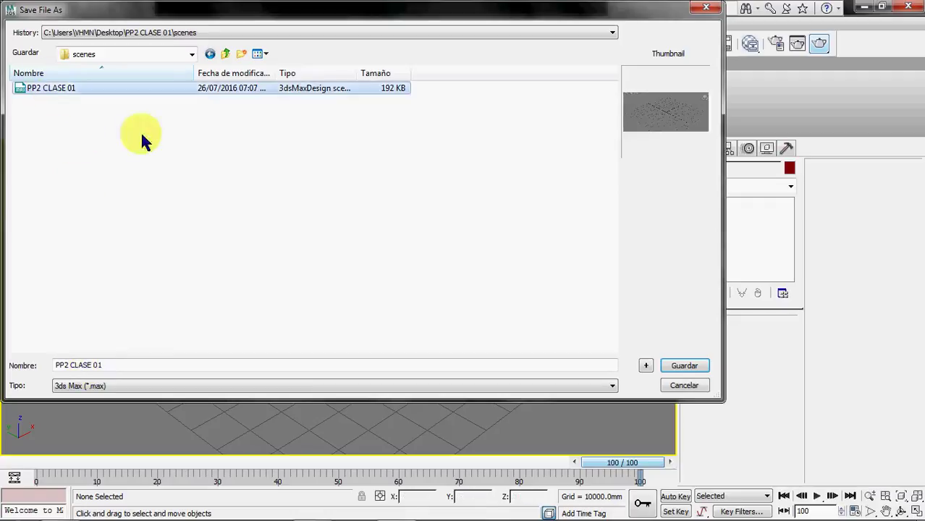
{"action": "left_click", "coordinate": [691, 368]}
{"action": "left_click", "coordinate": [503, 316]}
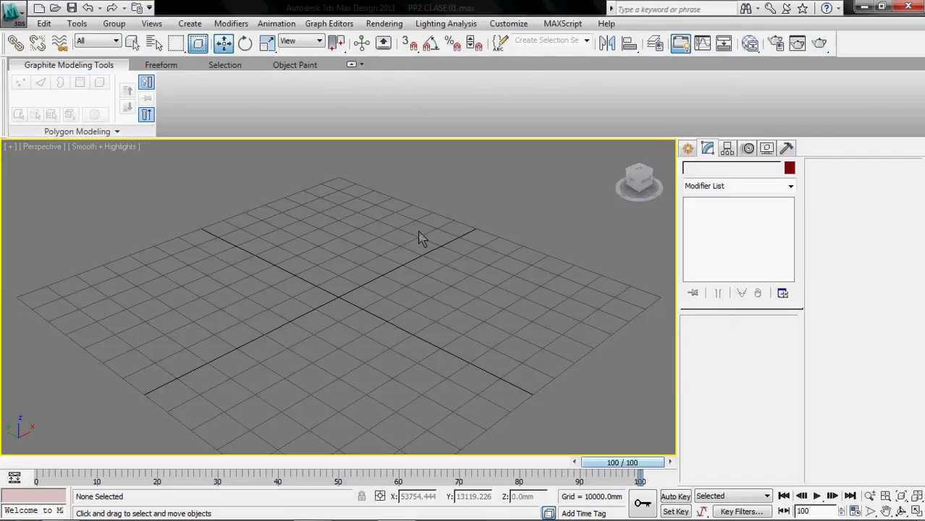
- In the Custom UI and Defaults Switcher, choose Max.mentalray as the initial settings for tool options
{"action": "left_click", "coordinate": [518, 29]}
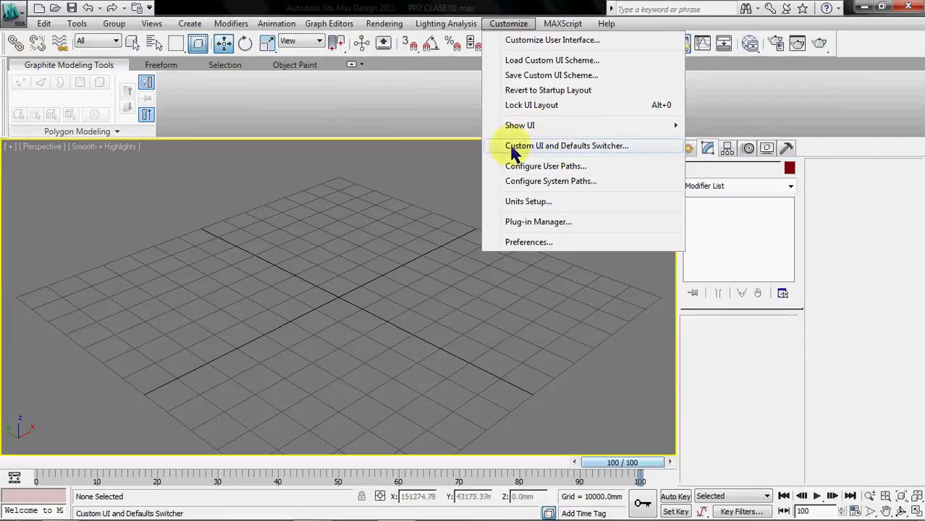
{"action": "left_click", "coordinate": [579, 149]}
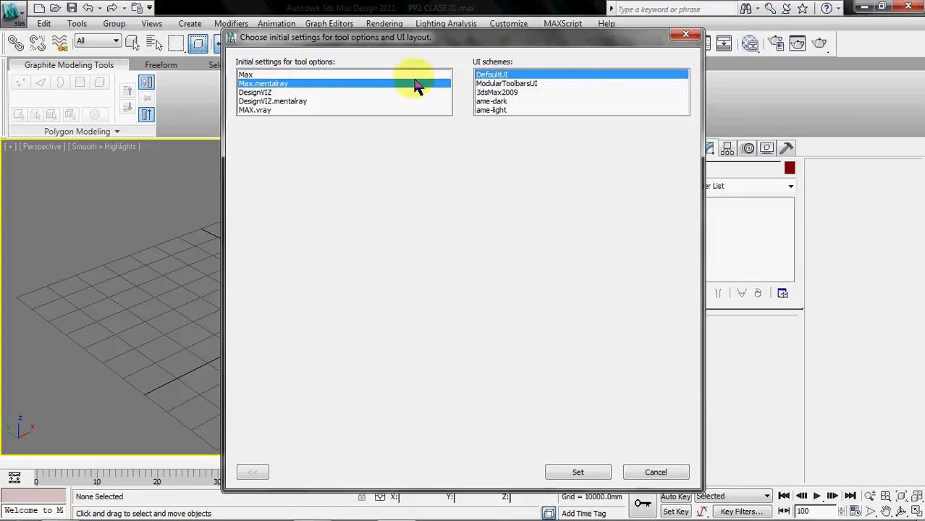
{"action": "left_click", "coordinate": [279, 85]}
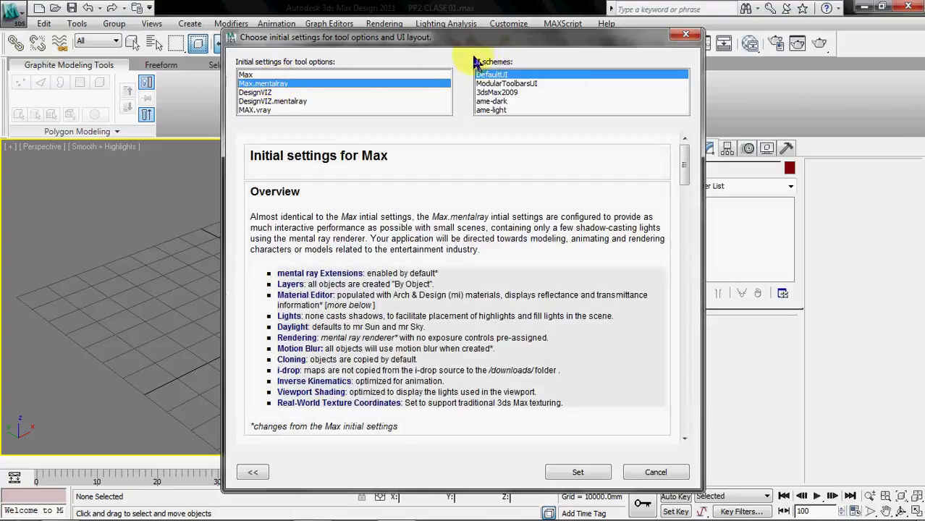
- Preview the 3dsMax2009, ame-dark and ame-light UI schemes
{"action": "left_click", "coordinate": [501, 93]}
{"action": "left_click", "coordinate": [504, 101]}
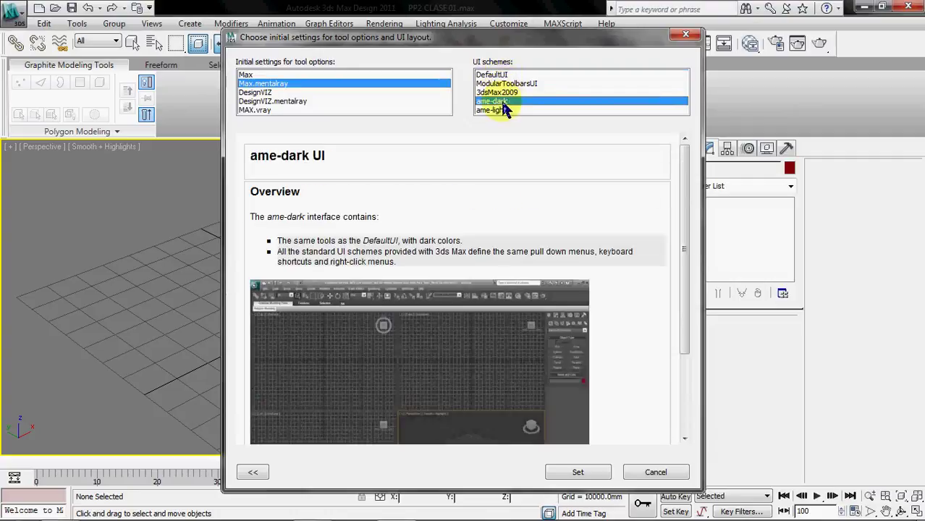
{"action": "left_click_drag", "start_coordinate": [684, 286], "coordinate": [684, 347]}
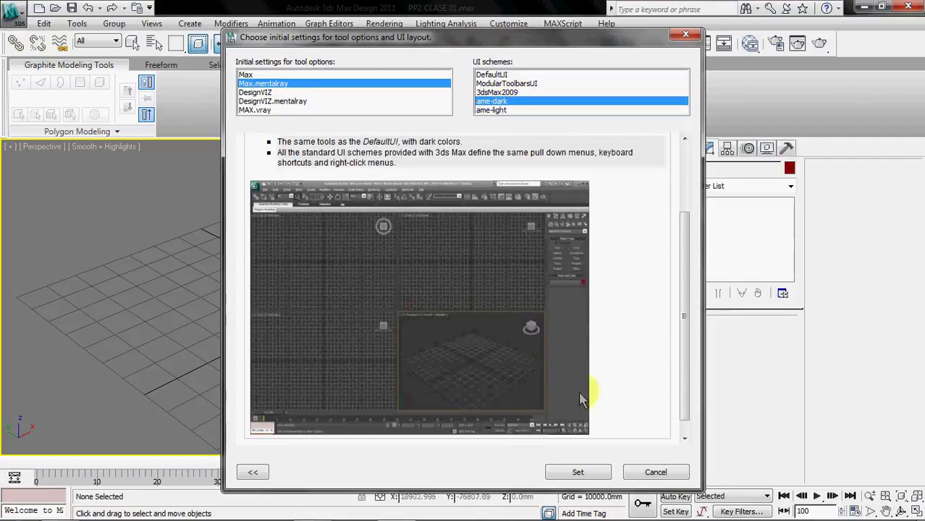
{"action": "left_click", "coordinate": [496, 111]}
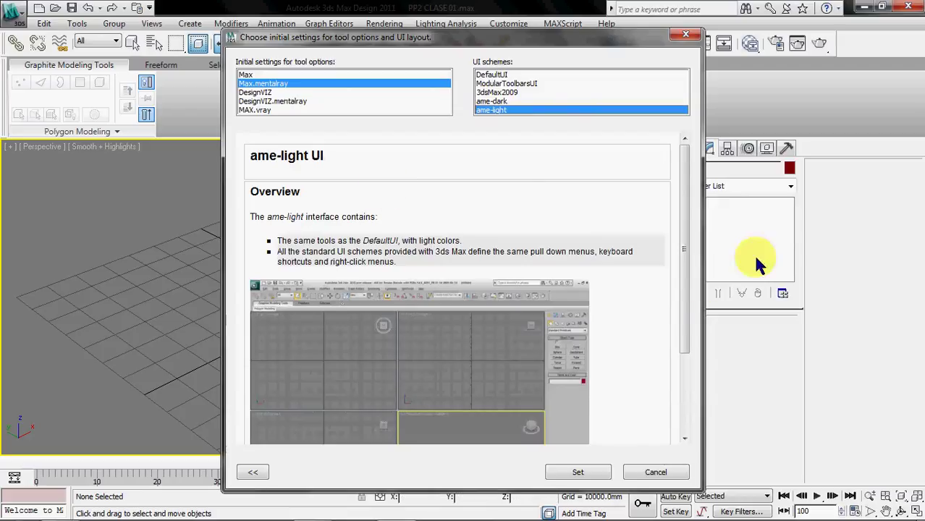
- Choose the DefaultUI scheme, apply the initial settings and acknowledge the restart notice
{"action": "left_click", "coordinate": [503, 75]}
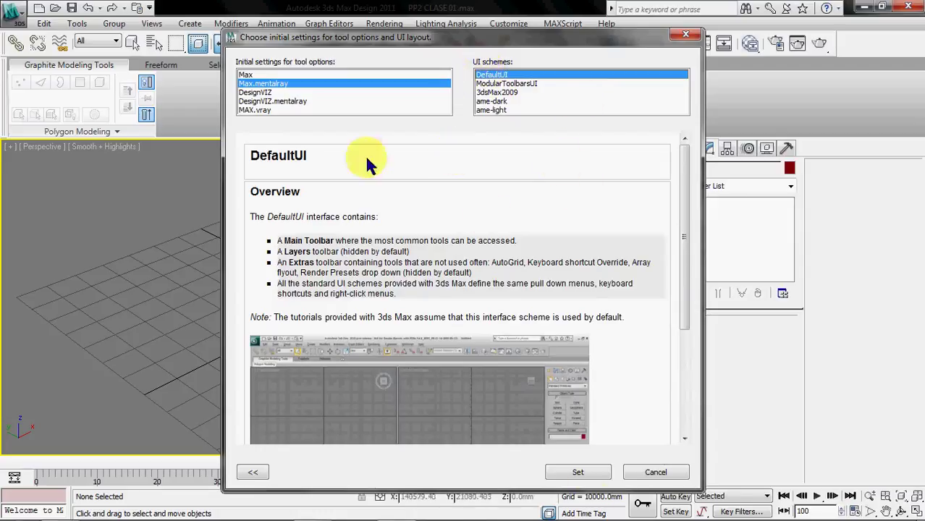
{"action": "left_click", "coordinate": [577, 472]}
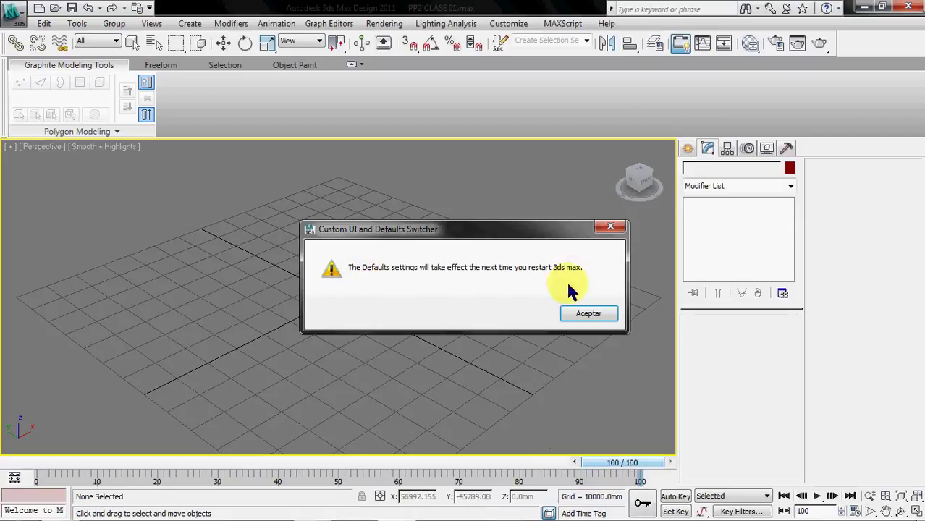
{"action": "left_click", "coordinate": [588, 314]}
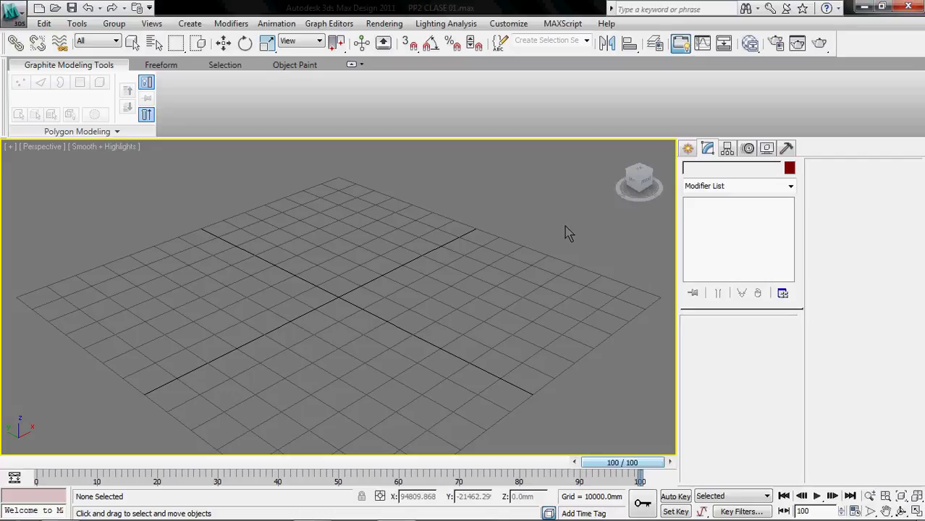
- Move the animation time slider back to frame 0
{"action": "left_click", "coordinate": [620, 463]}
{"action": "left_click_drag", "start_coordinate": [188, 465], "coordinate": [2, 466]}
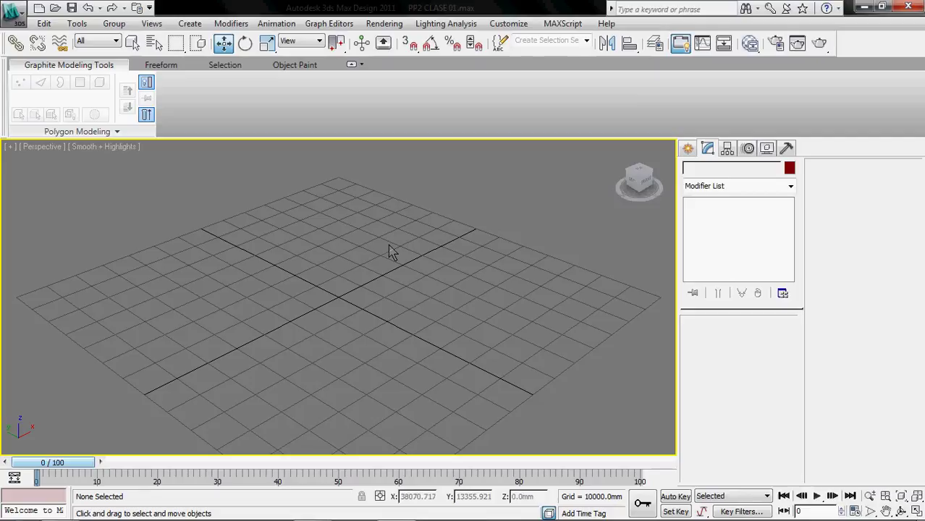
- Set the scene's display unit scale to Metric with Millimeters in Units Setup
{"action": "left_click", "coordinate": [509, 42]}
{"action": "left_click", "coordinate": [510, 23]}
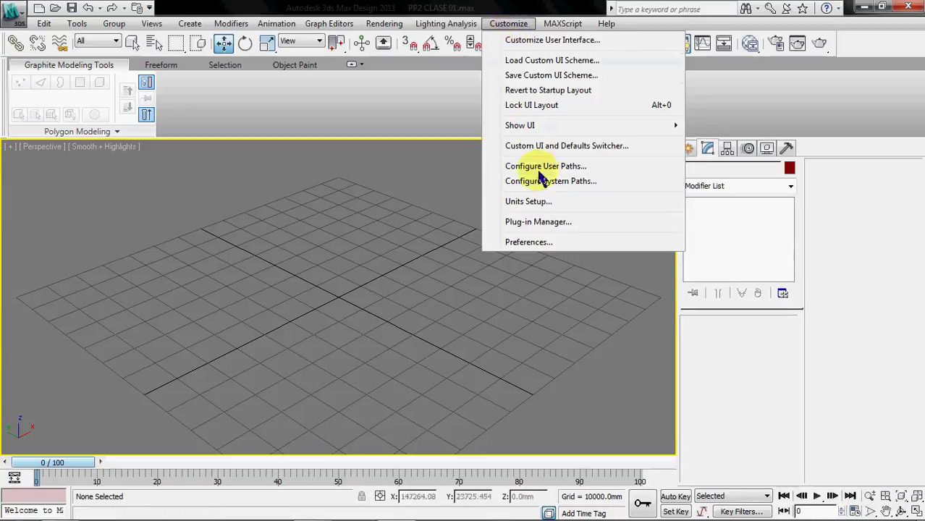
{"action": "left_click", "coordinate": [541, 206]}
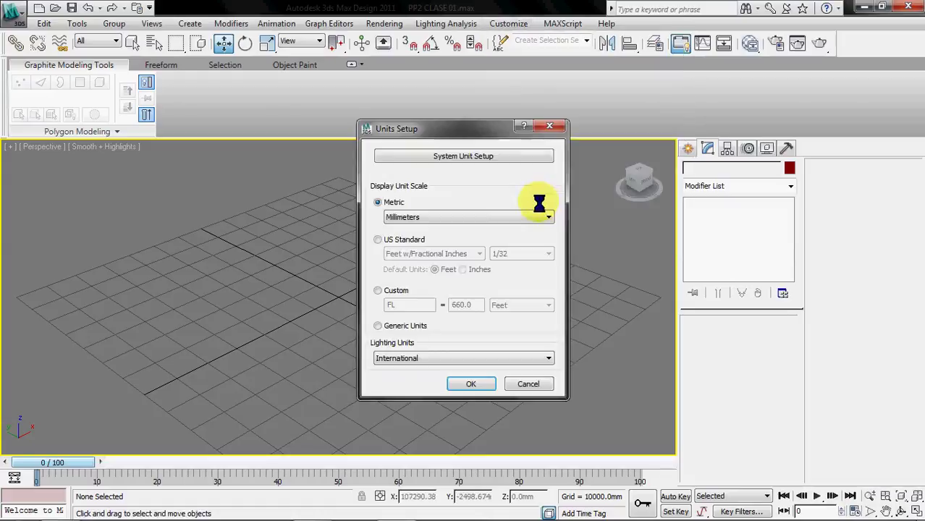
{"action": "left_click", "coordinate": [423, 217]}
{"action": "left_click", "coordinate": [409, 229]}
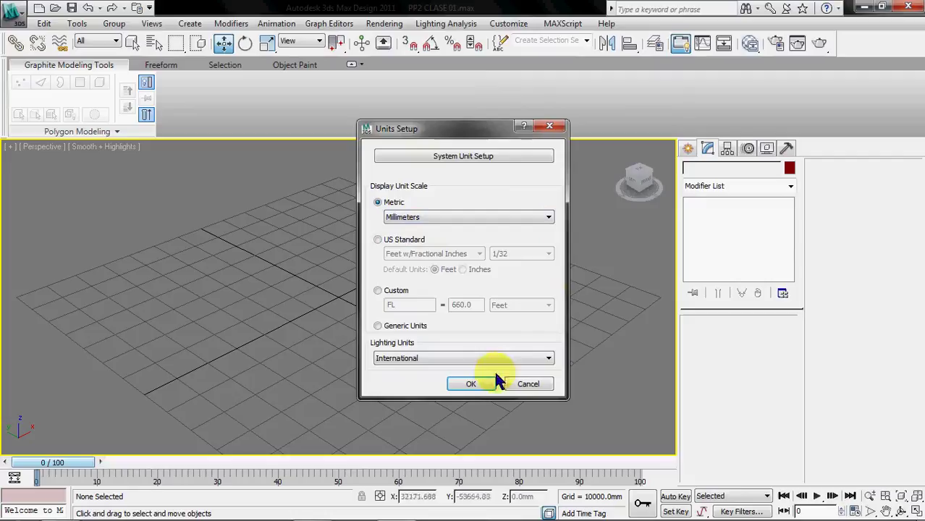
{"action": "left_click", "coordinate": [462, 385]}
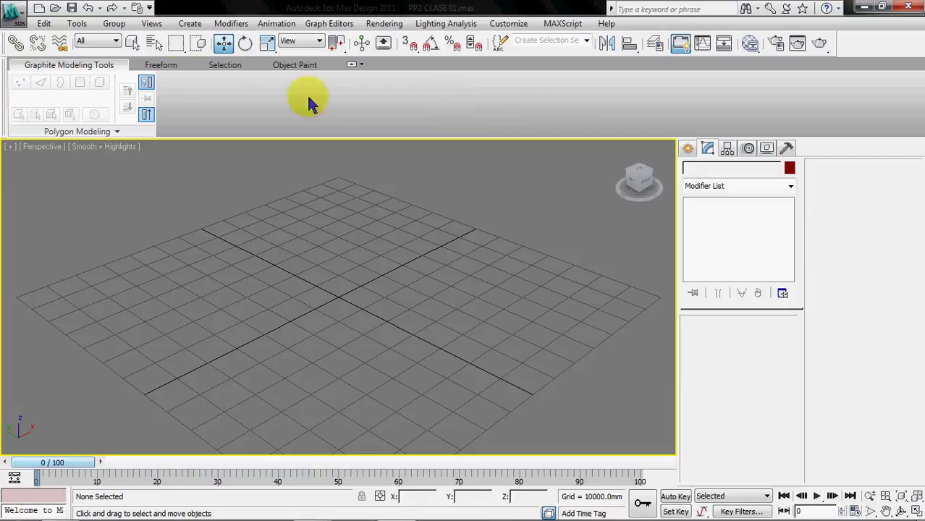
{"action": "left_click", "coordinate": [24, 10]}
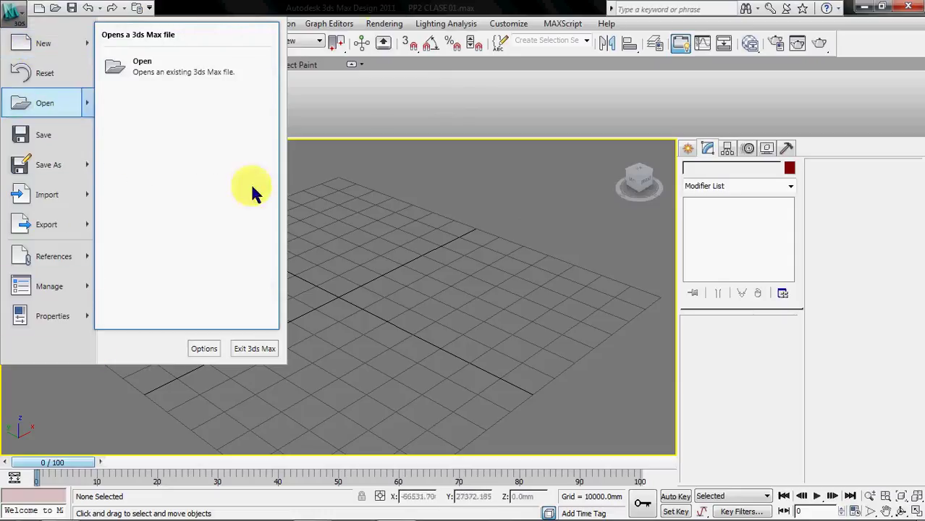
{"action": "left_click", "coordinate": [359, 7]}
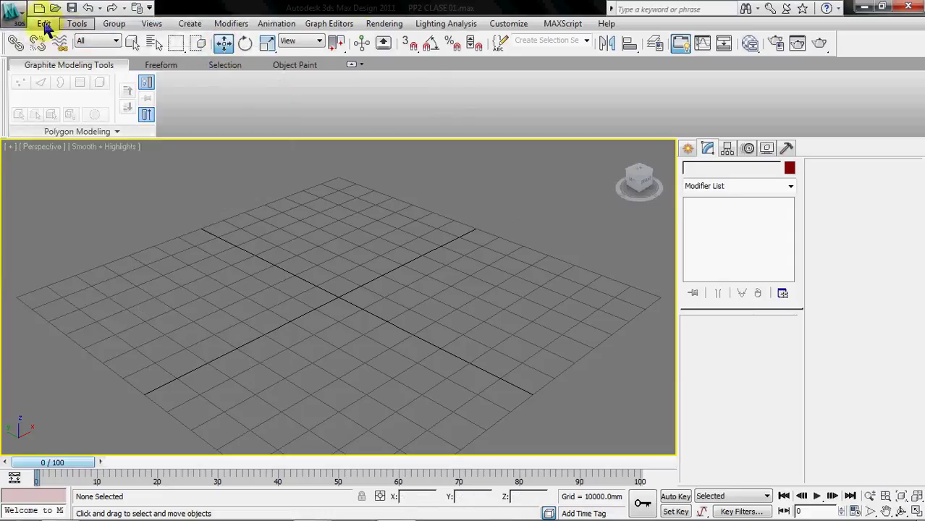
{"action": "left_click", "coordinate": [41, 24]}
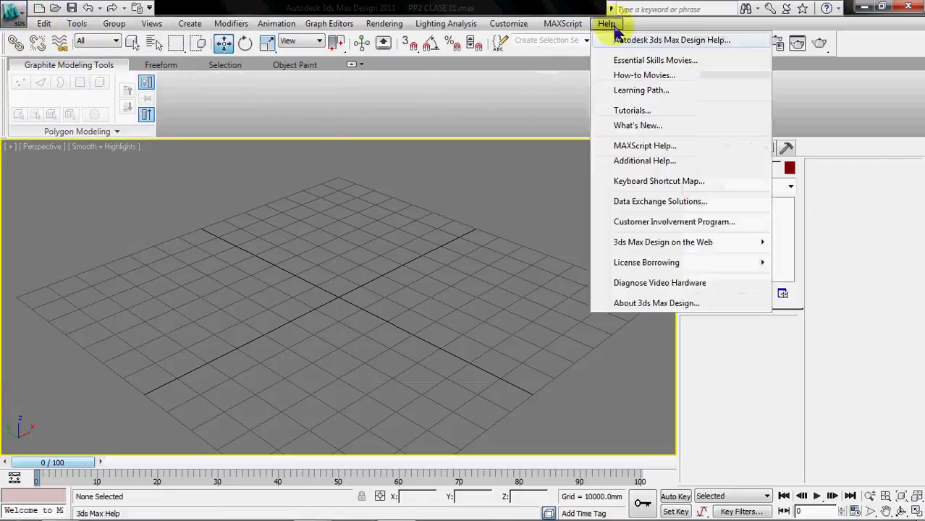
{"action": "left_click", "coordinate": [379, 7]}
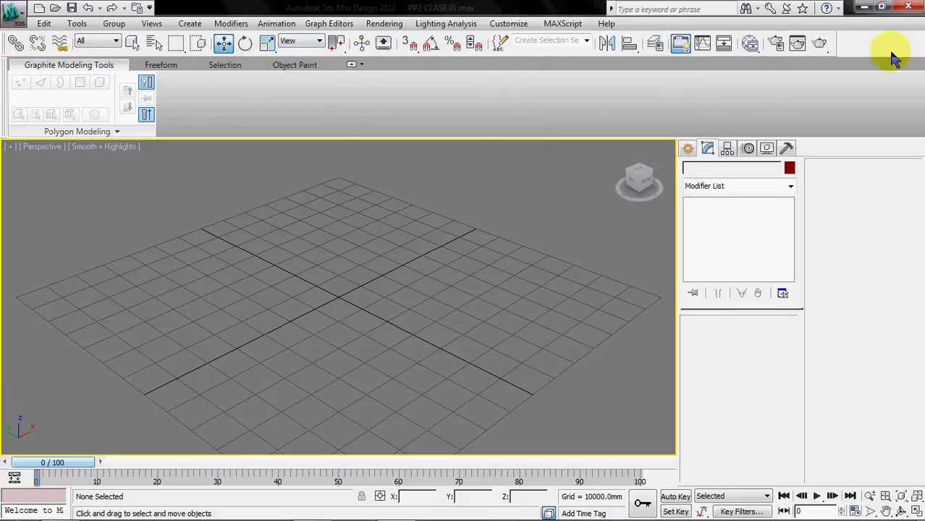
{"action": "left_click", "coordinate": [132, 45]}
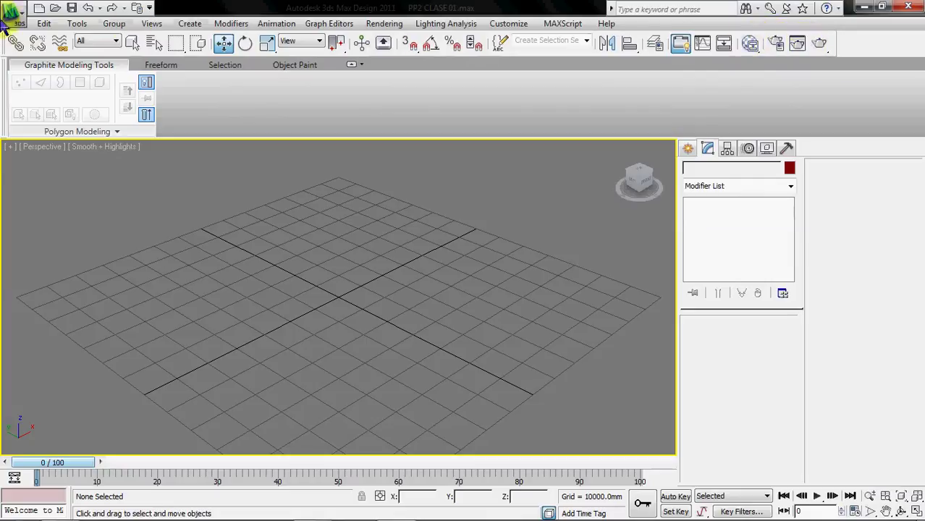
{"action": "left_click", "coordinate": [410, 42]}
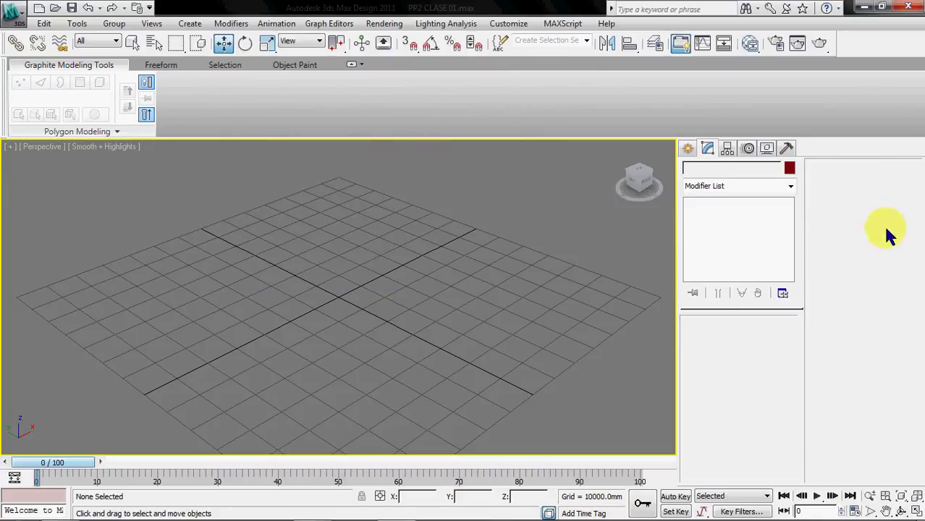
- Display the Standard Primitives available for creating geometry
{"action": "left_click", "coordinate": [688, 153]}
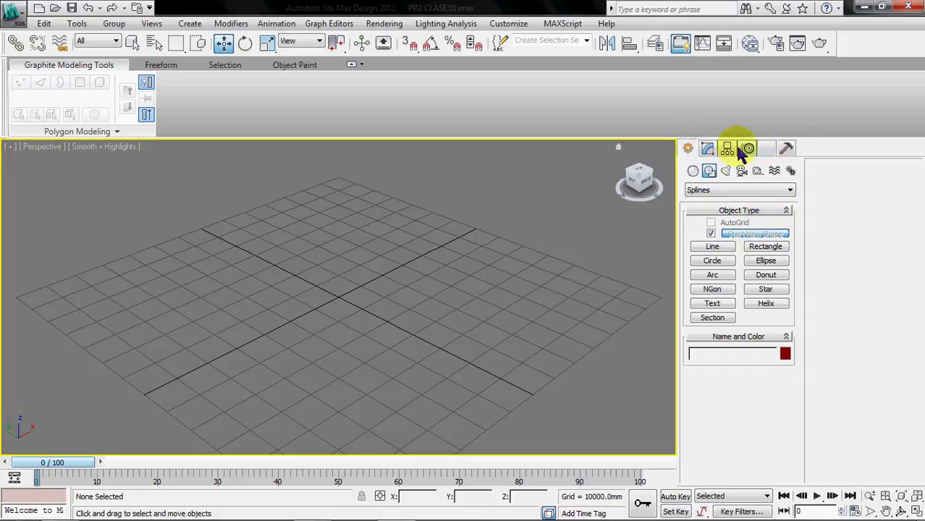
{"action": "left_click", "coordinate": [691, 169]}
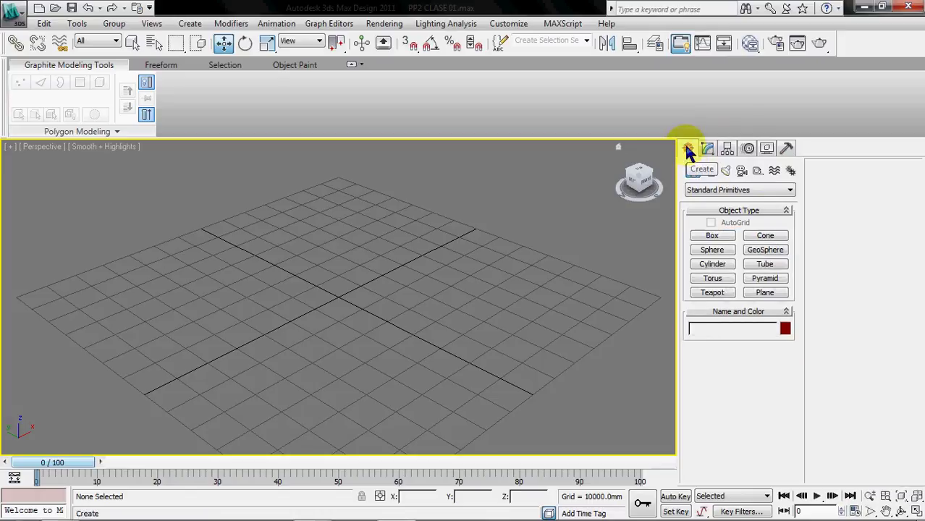
- Look over the spline, light and camera creation categories and the modifier controls, and return to the Standard Primitives
{"action": "left_click", "coordinate": [708, 174]}
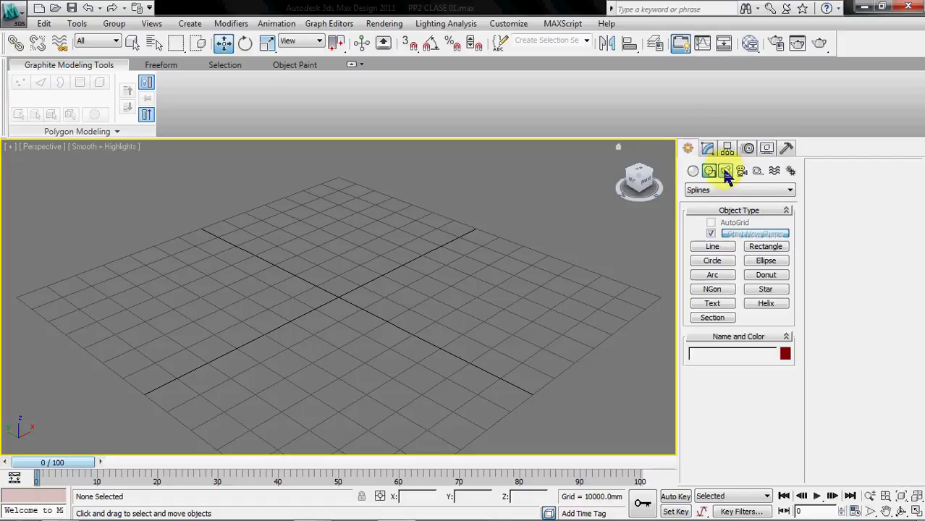
{"action": "left_click", "coordinate": [725, 171]}
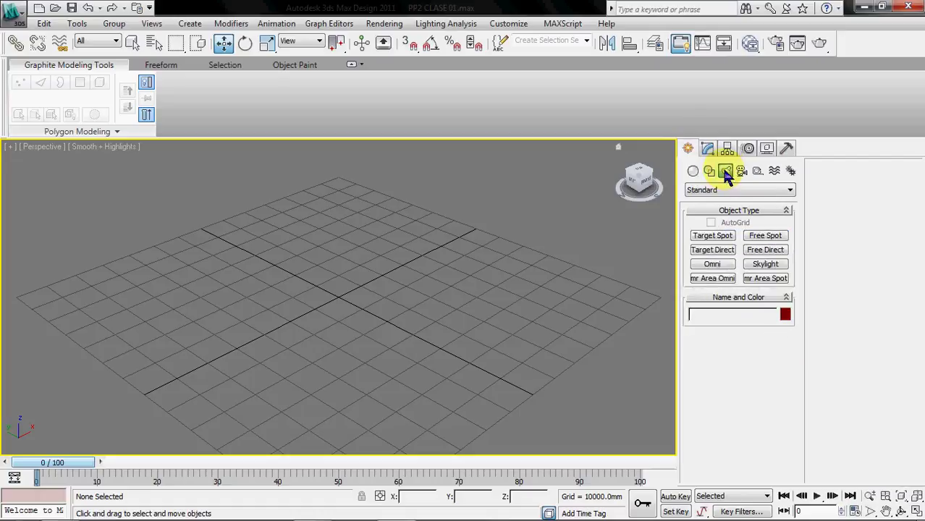
{"action": "left_click", "coordinate": [742, 175]}
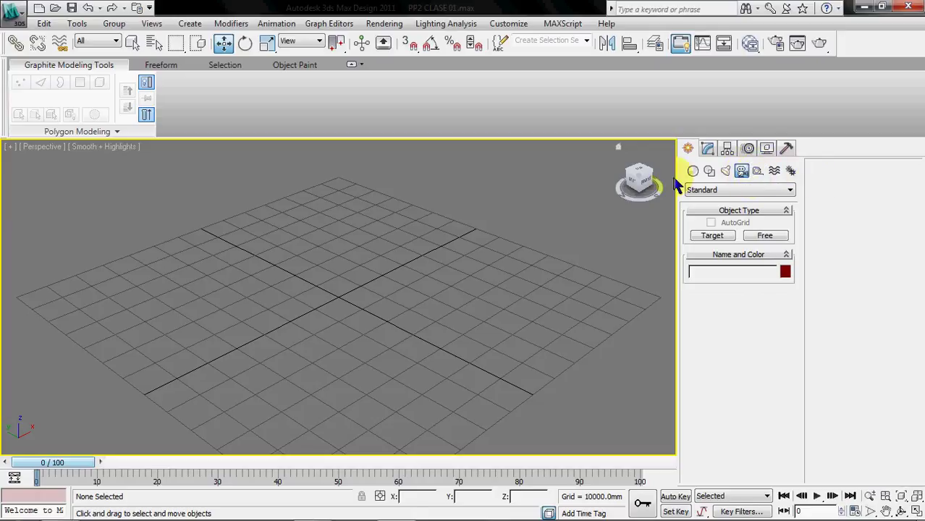
{"action": "left_click", "coordinate": [695, 173]}
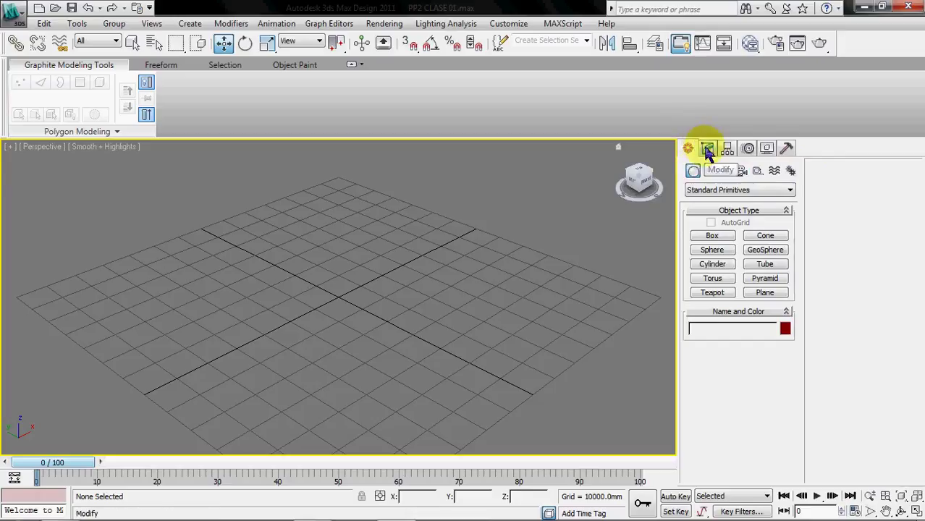
{"action": "left_click", "coordinate": [707, 150]}
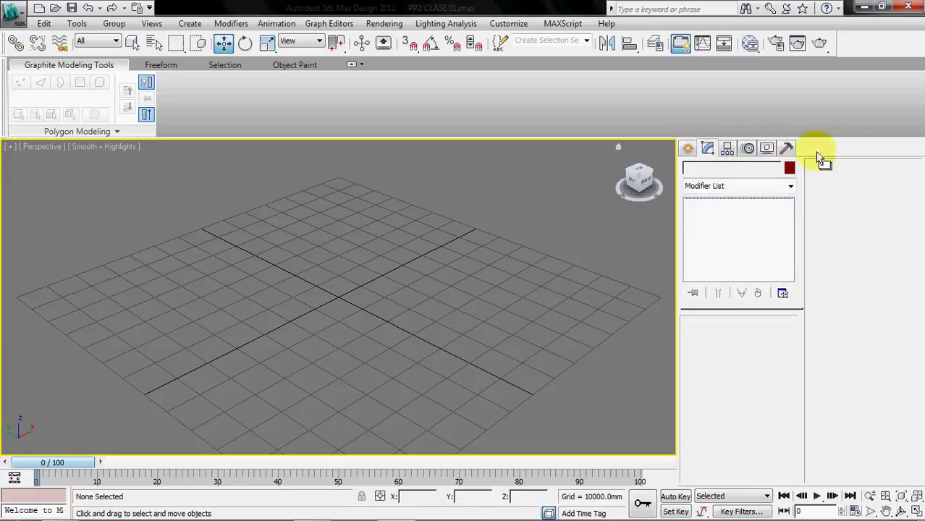
{"action": "left_click", "coordinate": [687, 153]}
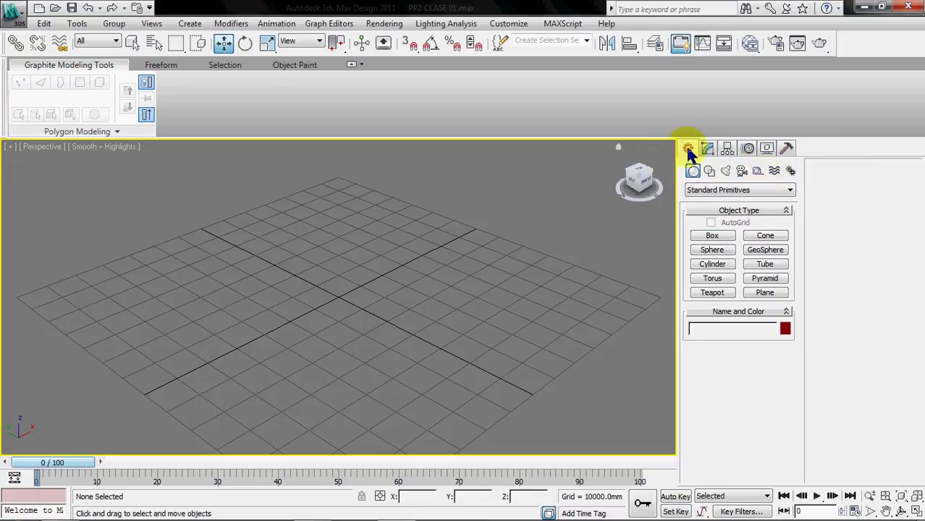
- Look through the list of geometry categories available for creation, keeping Standard Primitives
{"action": "left_click", "coordinate": [700, 190]}
{"action": "left_click", "coordinate": [735, 199]}
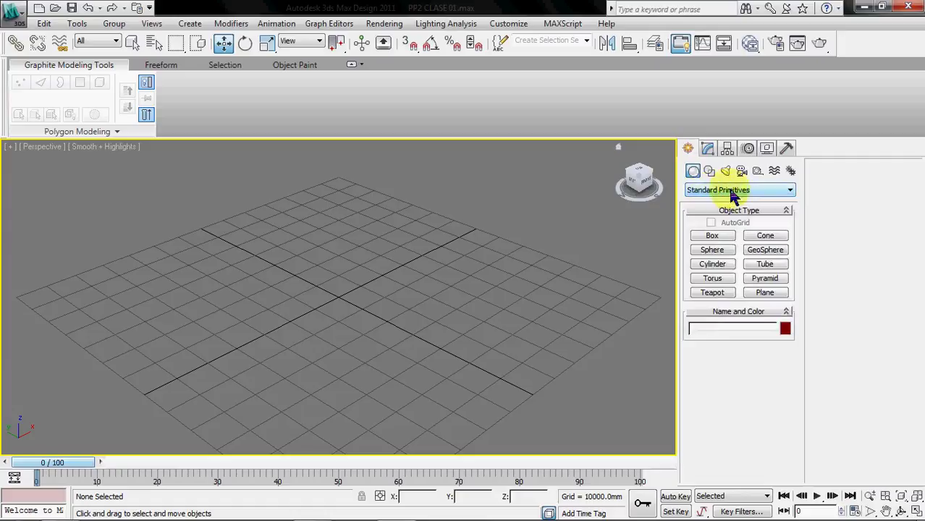
{"action": "left_click", "coordinate": [705, 191]}
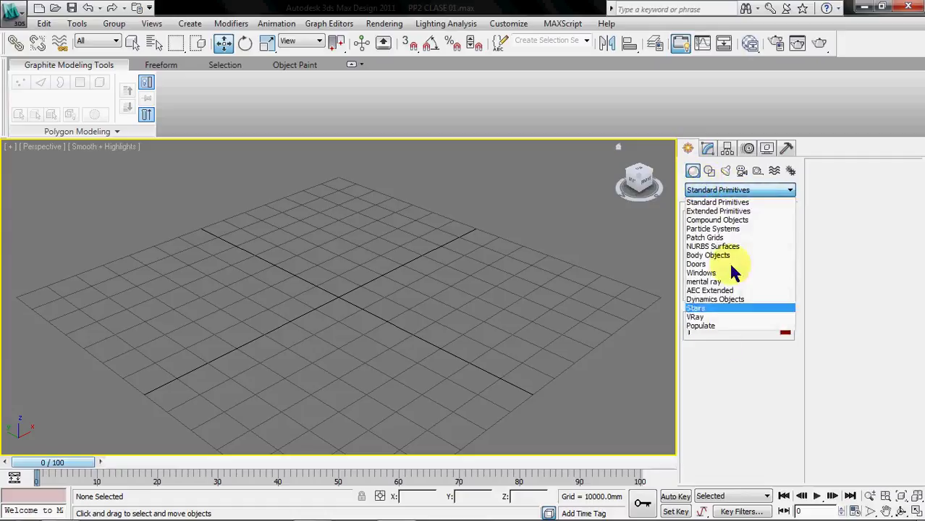
{"action": "left_click", "coordinate": [784, 192]}
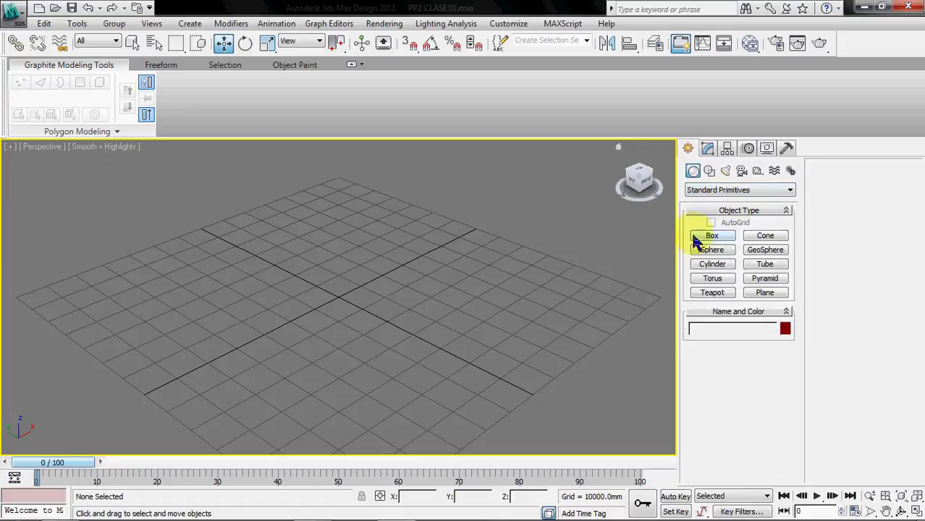
- Create a box about 42,067 mm long and 62,970 mm wide on the grid, and undo an extra box drawn beside it
{"action": "left_click", "coordinate": [726, 237]}
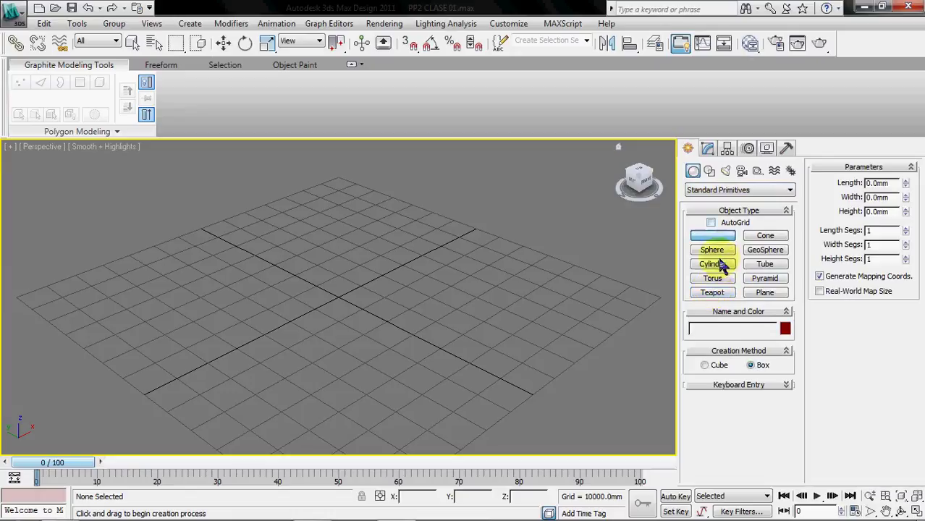
{"action": "mouse_move", "coordinate": [226, 319]}
{"action": "left_mouse_down"}
{"action": "mouse_move", "coordinate": [402, 332]}
{"action": "mouse_move", "coordinate": [474, 293]}
{"action": "left_mouse_up"}
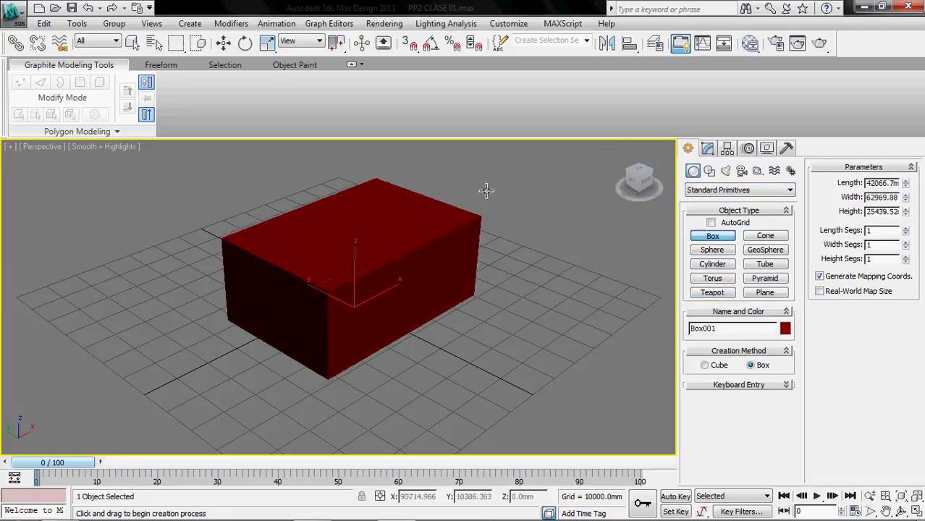
{"action": "left_click_drag", "start_coordinate": [439, 336], "coordinate": [624, 316]}
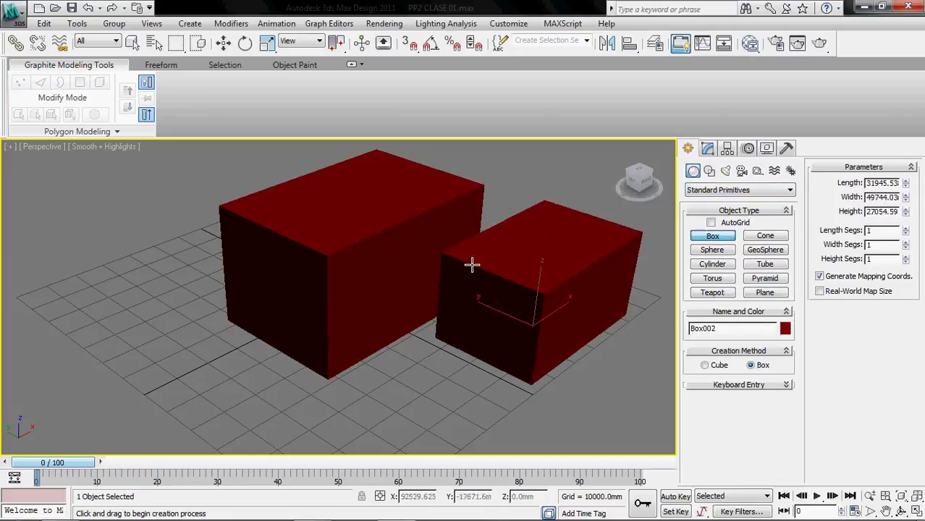
{"action": "key", "text": "ctrl+z"}
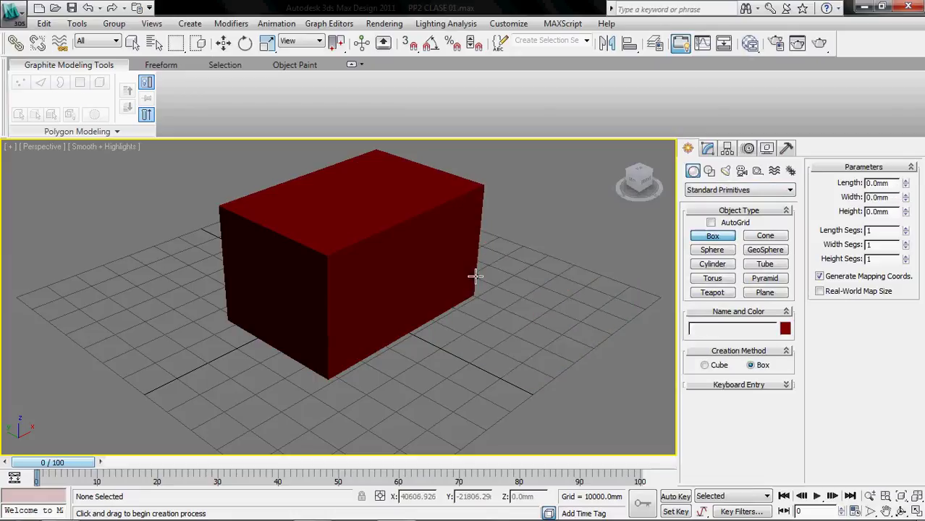
- Create a sphere beside the box and, in front of it, a cylinder about 9,625 mm in radius and 28,508 mm high
{"action": "middle_click_drag", "start_coordinate": [467, 281], "coordinate": [430, 290]}
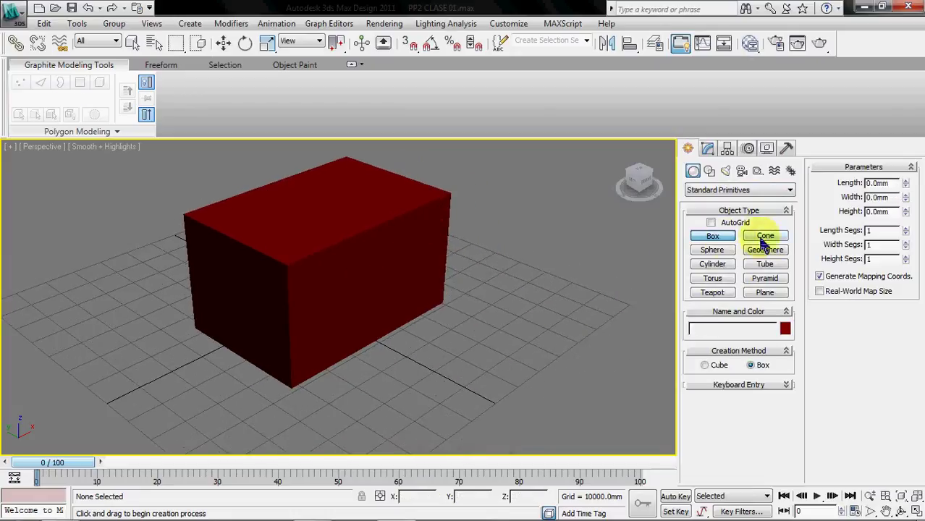
{"action": "left_click", "coordinate": [718, 251]}
{"action": "left_click_drag", "start_coordinate": [506, 297], "coordinate": [554, 313]}
{"action": "left_click", "coordinate": [711, 264]}
{"action": "left_click_drag", "start_coordinate": [445, 375], "coordinate": [473, 391]}
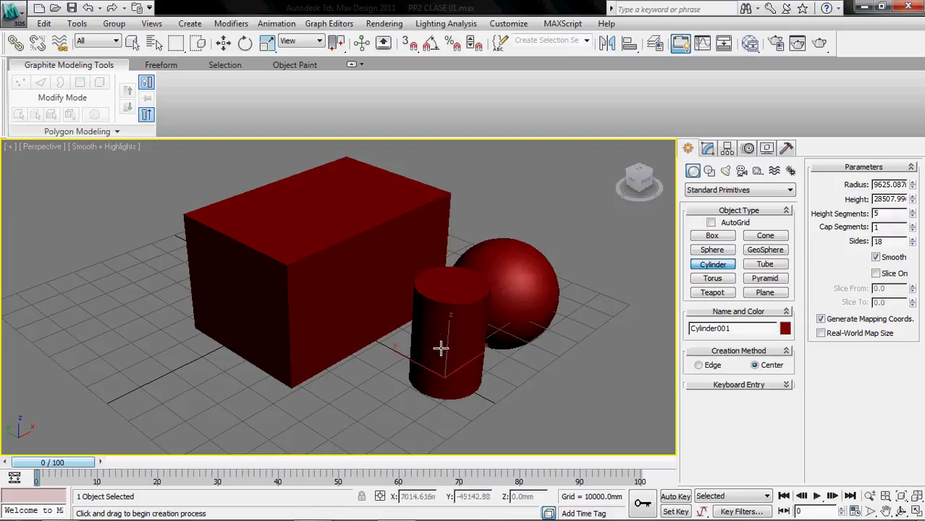
{"action": "left_click", "coordinate": [889, 186]}
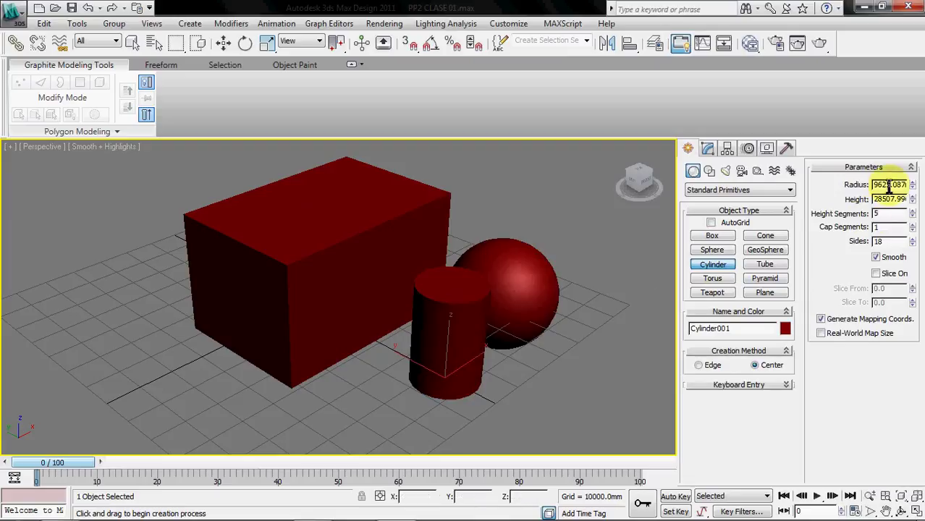
{"action": "key", "text": "BackSpace"}
{"action": "key", "text": "BackSpace"}
{"action": "key", "text": "BackSpace"}
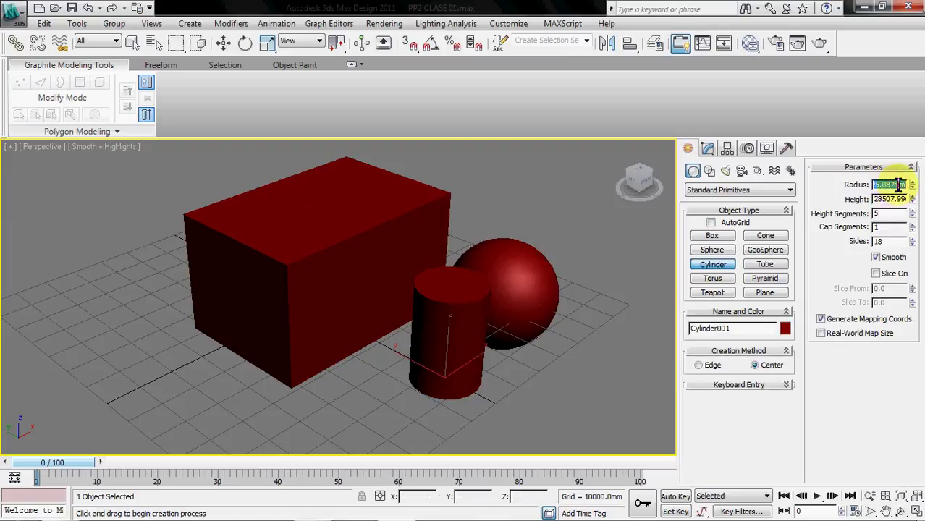
{"action": "key", "text": "Return"}
- Resize the cylinder to about 10,299 mm radius and 30,218 mm height, and the box to about 31,971 × 54,154 × 36,371 mm
{"action": "left_click", "coordinate": [707, 149]}
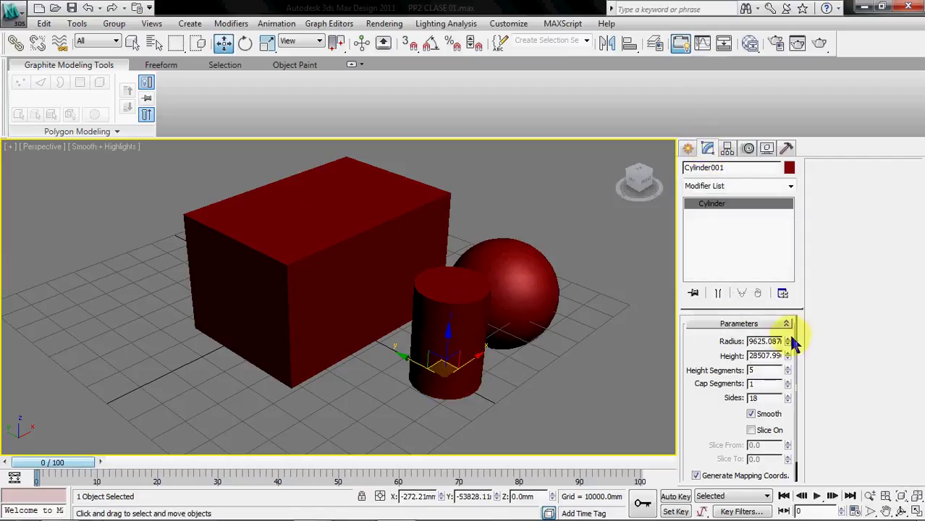
{"action": "left_click_drag", "start_coordinate": [789, 347], "coordinate": [784, 368]}
{"action": "left_click", "coordinate": [219, 264]}
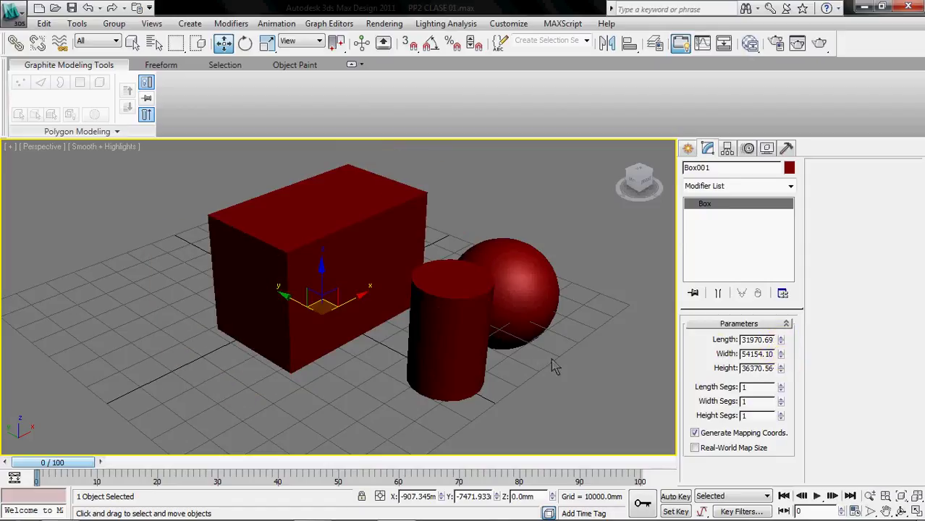
{"action": "left_click", "coordinate": [552, 388]}
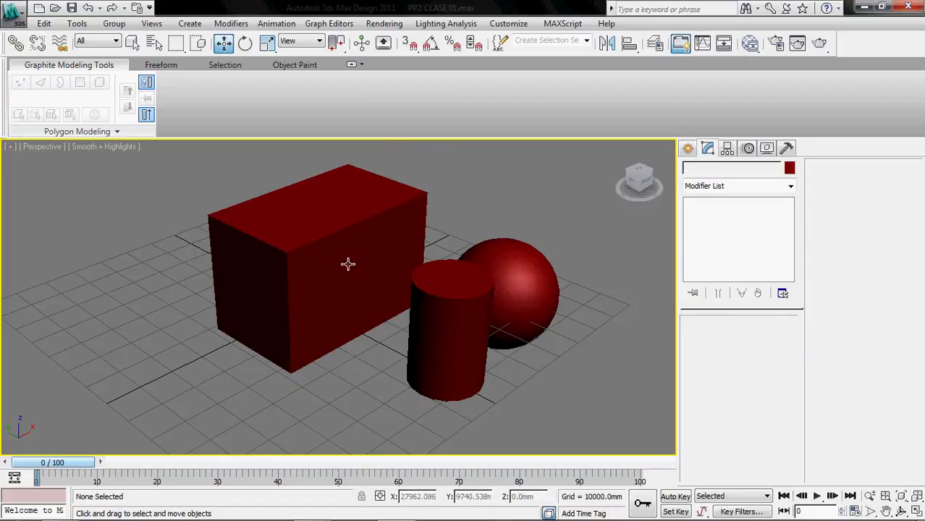
- Display the perspective viewport in Wireframe and in Hidden Line shading
{"action": "middle_click_drag", "start_coordinate": [395, 282], "coordinate": [375, 278]}
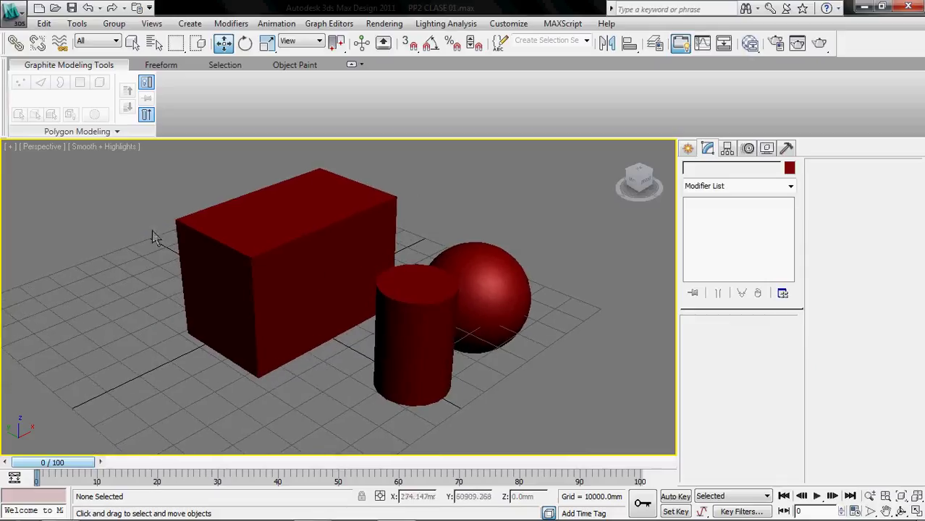
{"action": "left_click", "coordinate": [109, 147]}
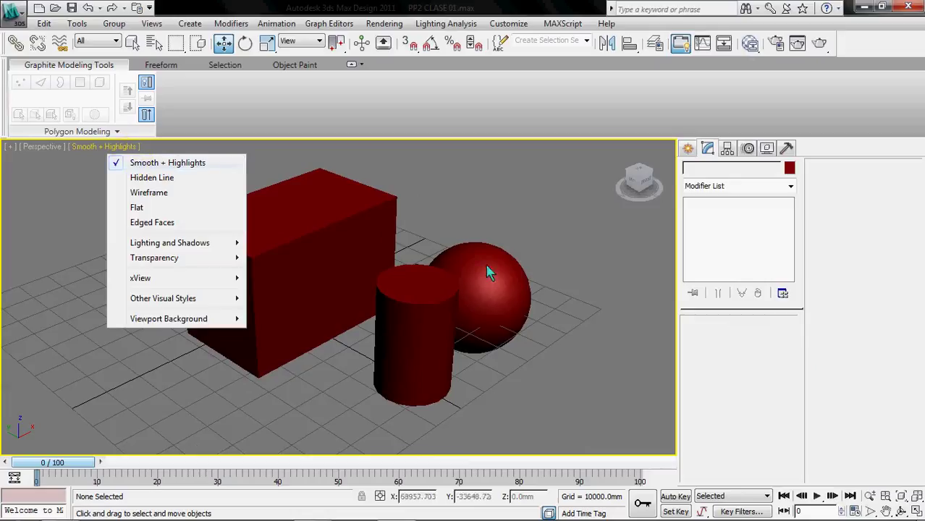
{"action": "left_click", "coordinate": [168, 192]}
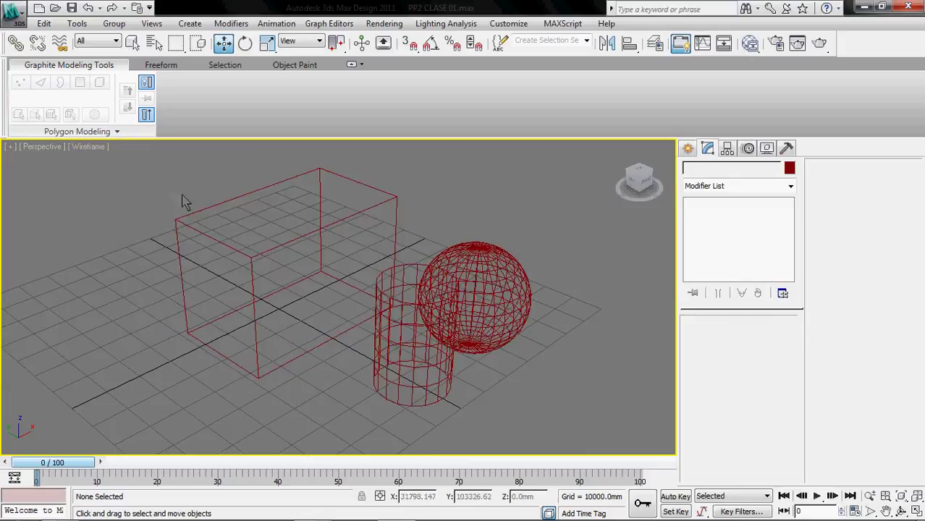
{"action": "left_click", "coordinate": [94, 147]}
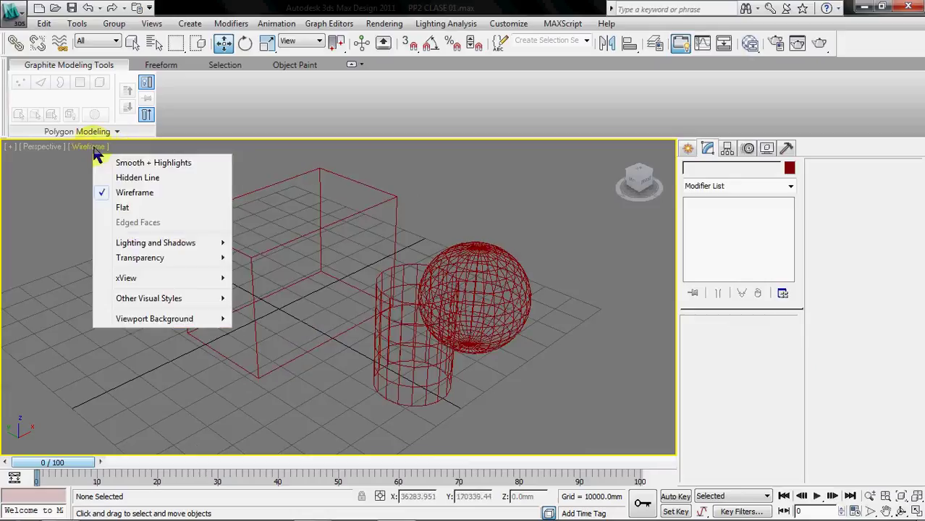
{"action": "left_click", "coordinate": [152, 180]}
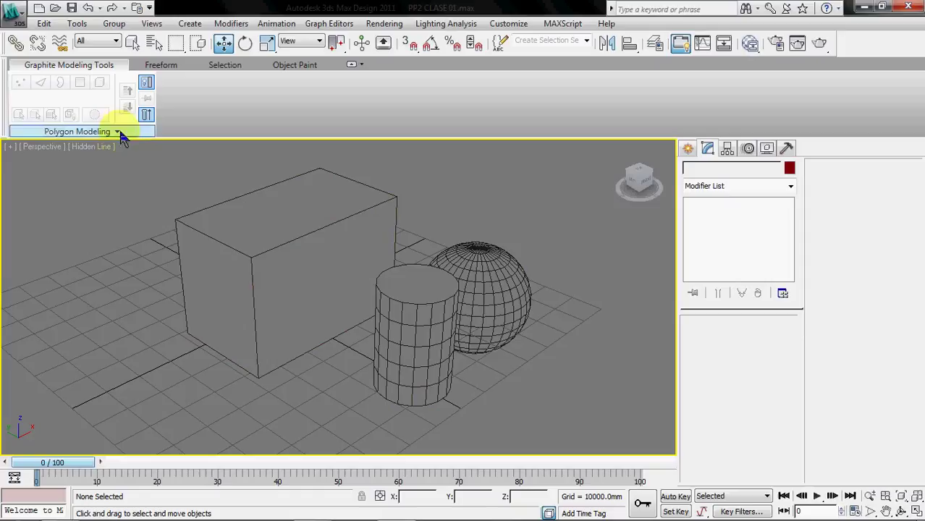
- Set the perspective viewport's shading to Smooth + Highlights with Edged Faces
{"action": "left_click", "coordinate": [94, 146]}
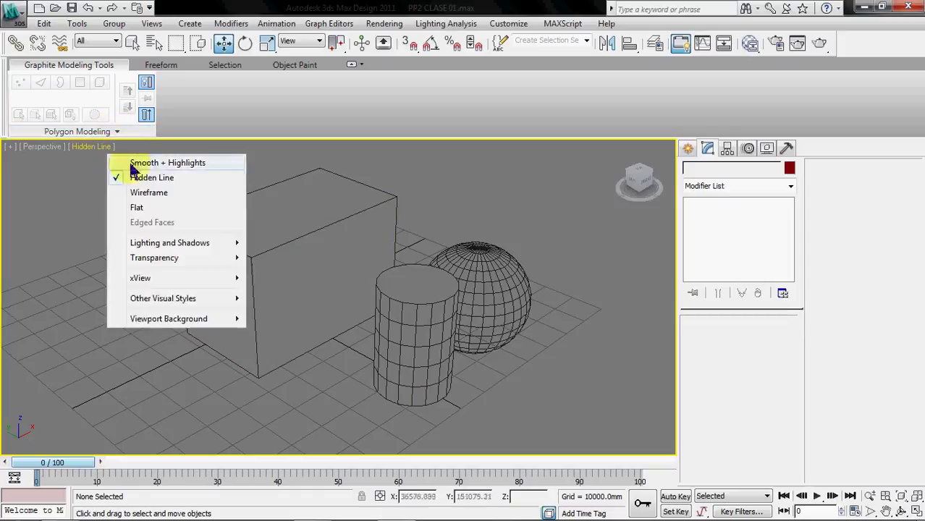
{"action": "left_click", "coordinate": [147, 165]}
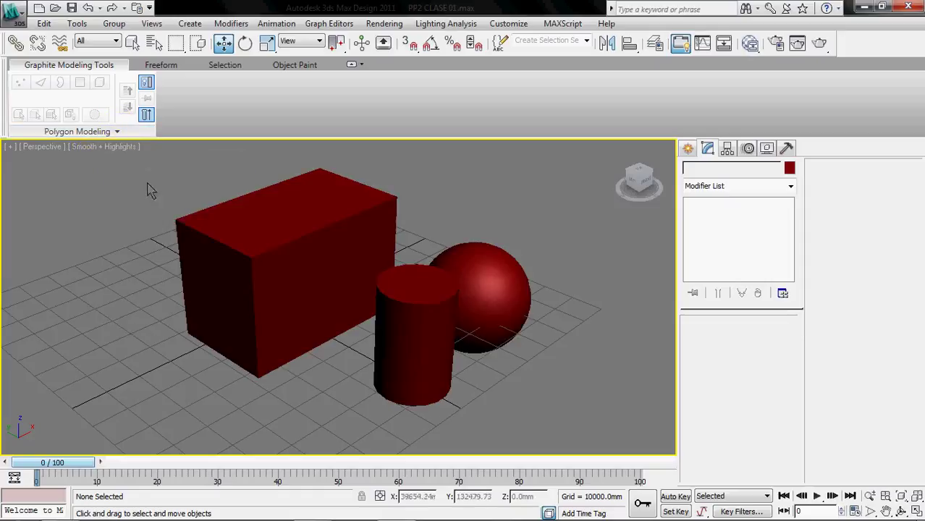
{"action": "left_click", "coordinate": [109, 155]}
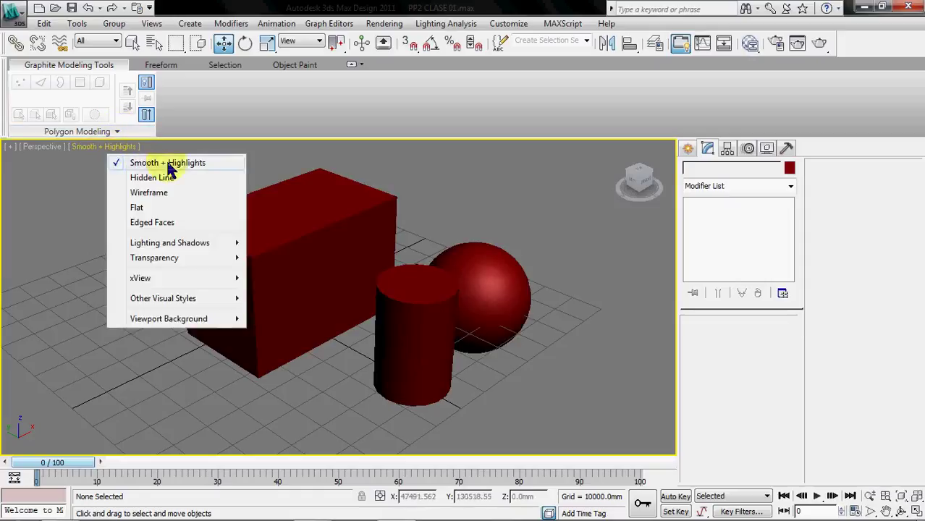
{"action": "left_click", "coordinate": [159, 223]}
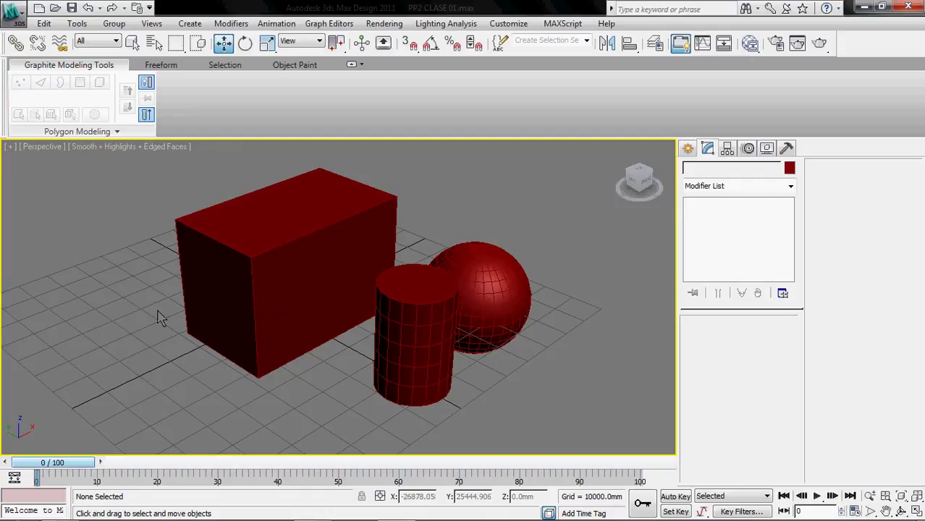
- Toggle the viewport repeatedly between wireframe and shaded display, and toggle the edged faces off and on
{"action": "key", "text": "F3"}
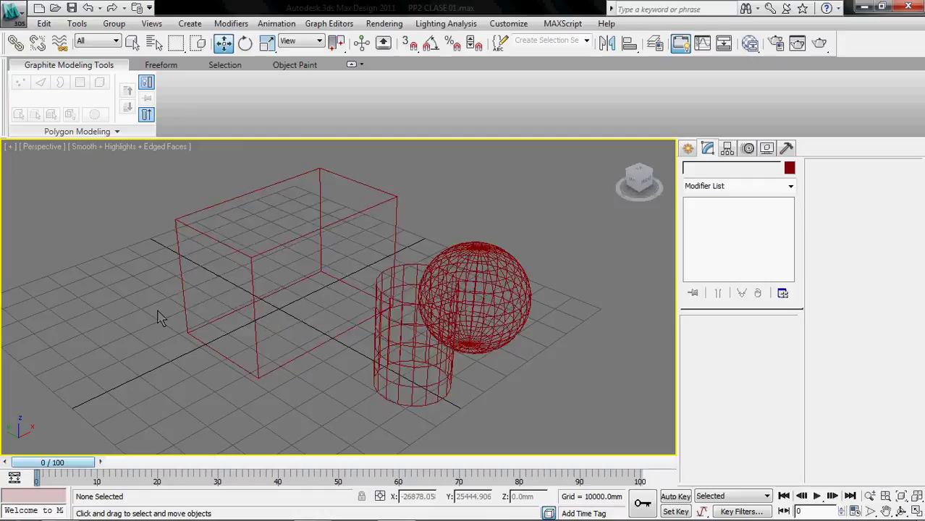
{"action": "key", "text": "F3"}
{"action": "key", "text": "F3"}
{"action": "key", "text": "F3"}
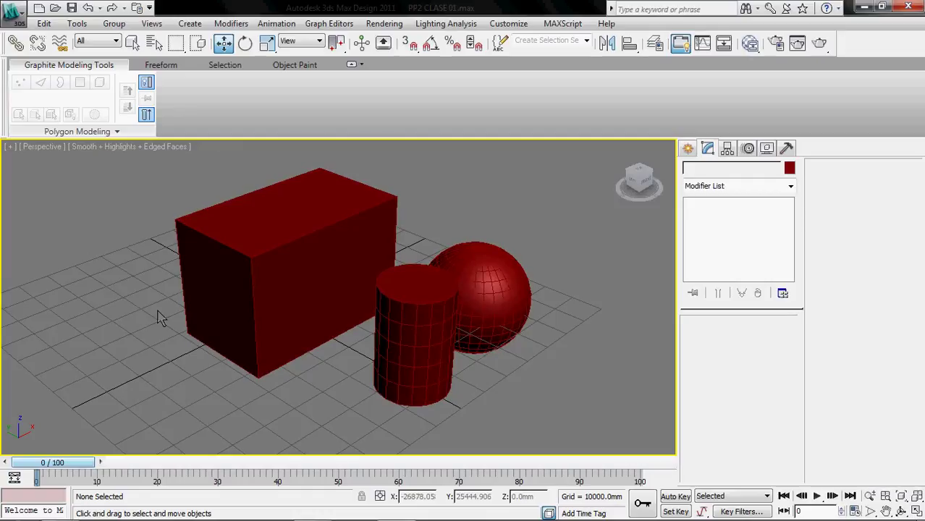
{"action": "key", "text": "F3"}
{"action": "key", "text": "F3"}
{"action": "key", "text": "F4"}
{"action": "key", "text": "F4"}
{"action": "key", "text": "F4"}
{"action": "key", "text": "F4"}
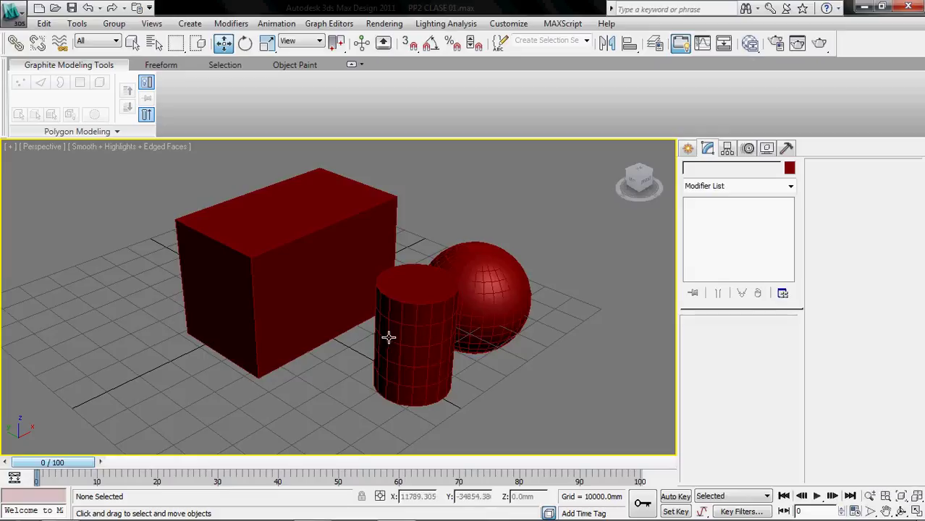
- Practise selecting the cylinder, box and sphere individually with the Select Object tool, finishing with the box selected
{"action": "left_click", "coordinate": [416, 336]}
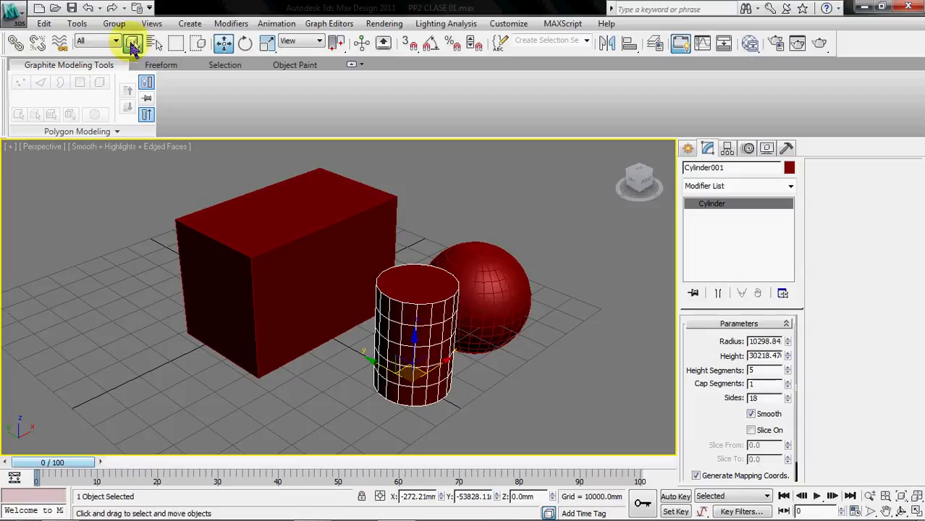
{"action": "left_click", "coordinate": [132, 43]}
{"action": "left_click", "coordinate": [330, 288]}
{"action": "left_click", "coordinate": [469, 262]}
{"action": "left_click", "coordinate": [428, 329]}
{"action": "left_click", "coordinate": [312, 238]}
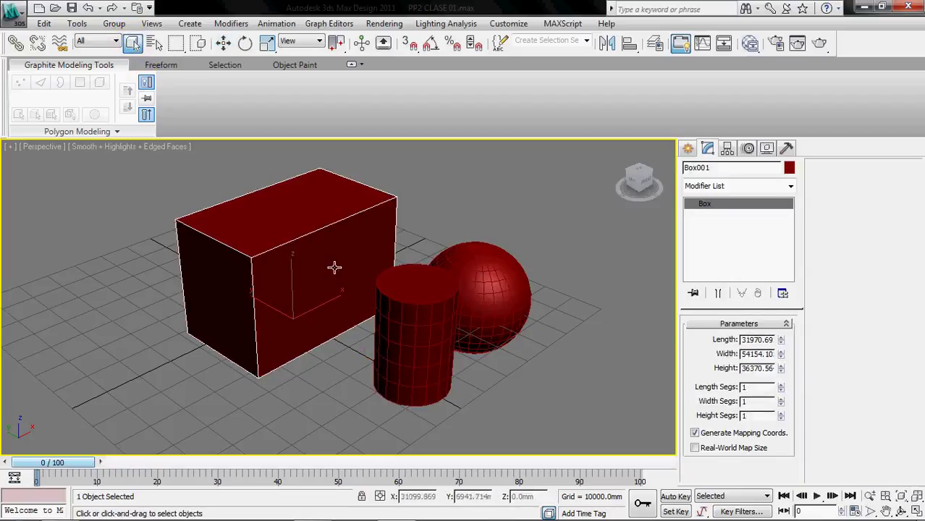
- Move the box a short distance across the ground plane to about X -7443 mm, Y -4169 mm
{"action": "left_click", "coordinate": [223, 42]}
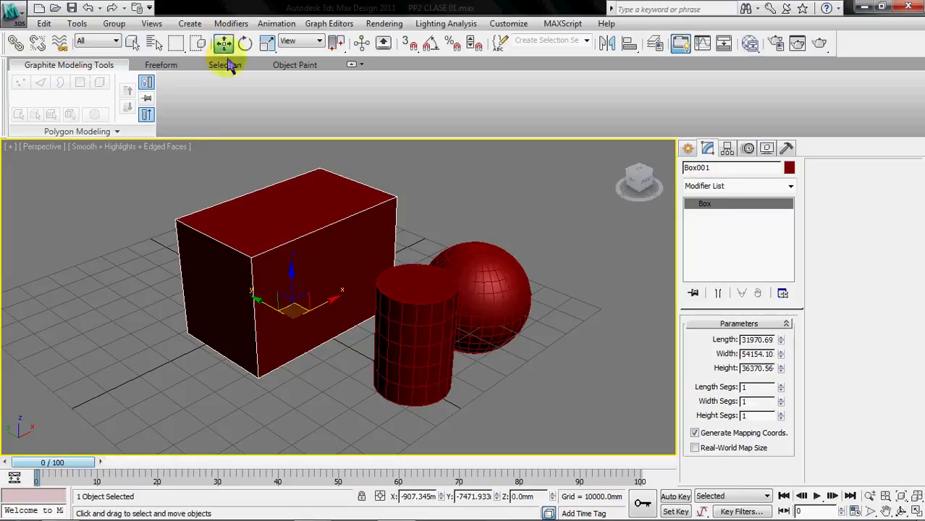
{"action": "left_click_drag", "start_coordinate": [301, 307], "coordinate": [277, 311]}
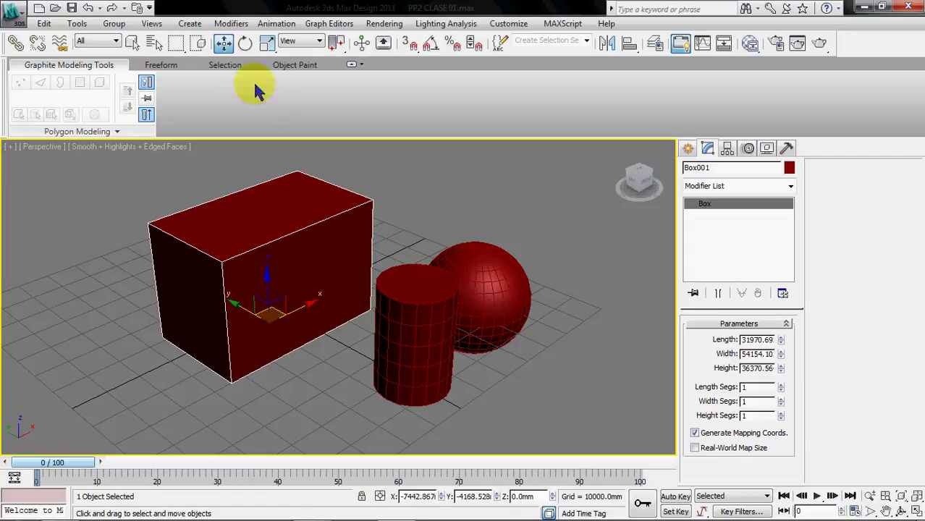
- Compare the rotate, scale and move gizmos on the selected box, finishing with the move gizmo active
{"action": "left_click", "coordinate": [245, 45]}
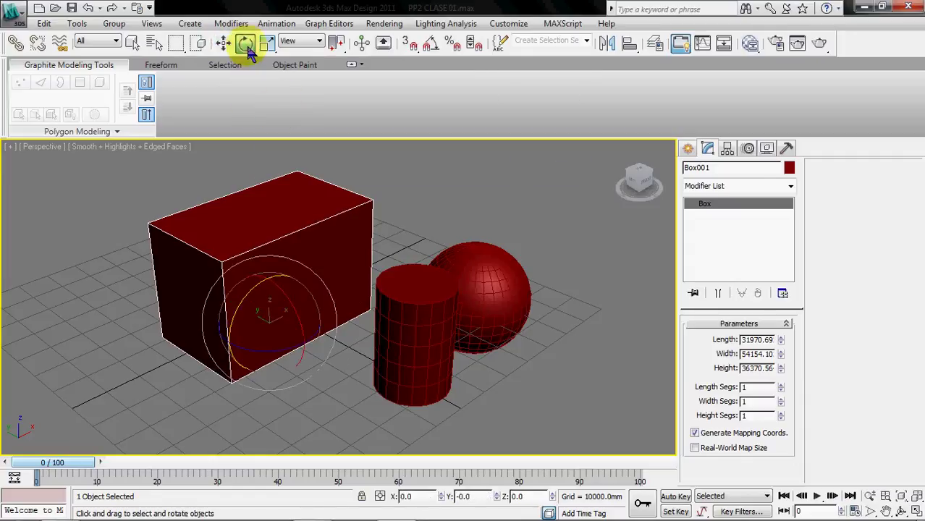
{"action": "left_click", "coordinate": [267, 46]}
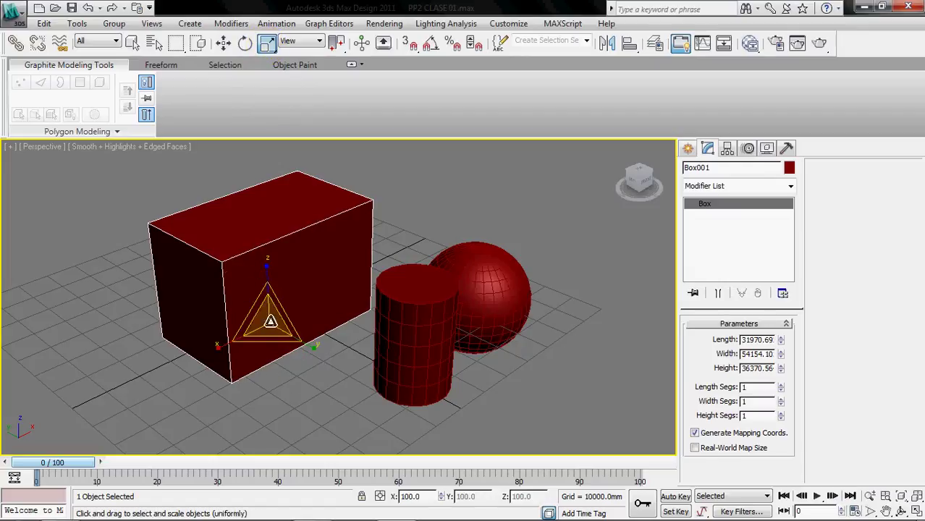
{"action": "left_click", "coordinate": [223, 43]}
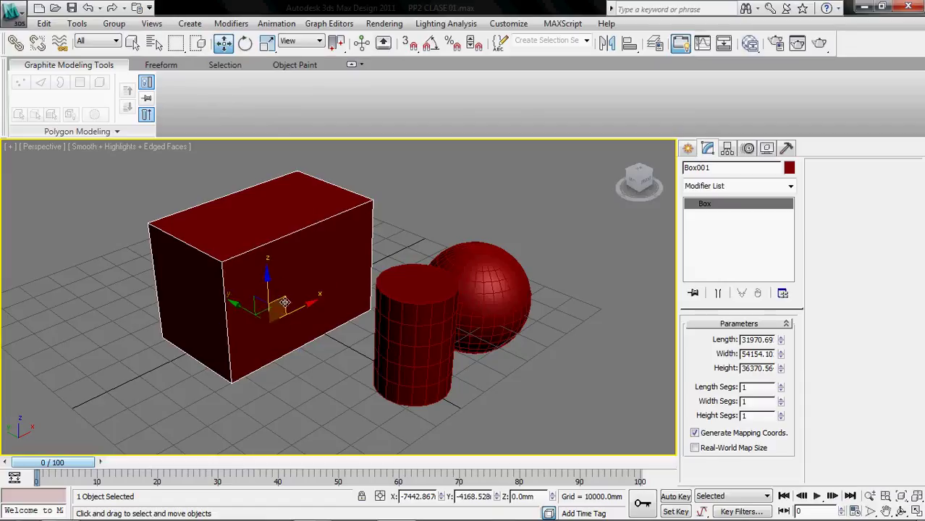
{"action": "left_click", "coordinate": [245, 44]}
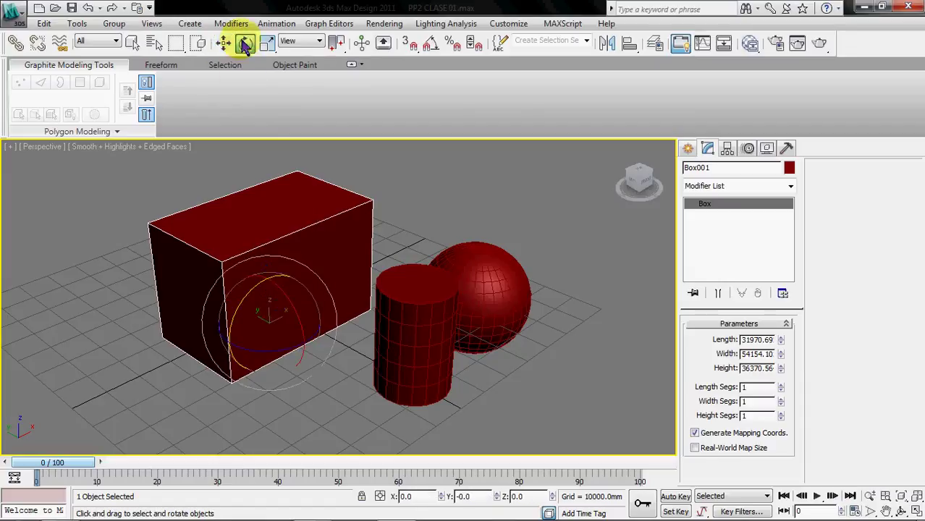
{"action": "left_click", "coordinate": [266, 43]}
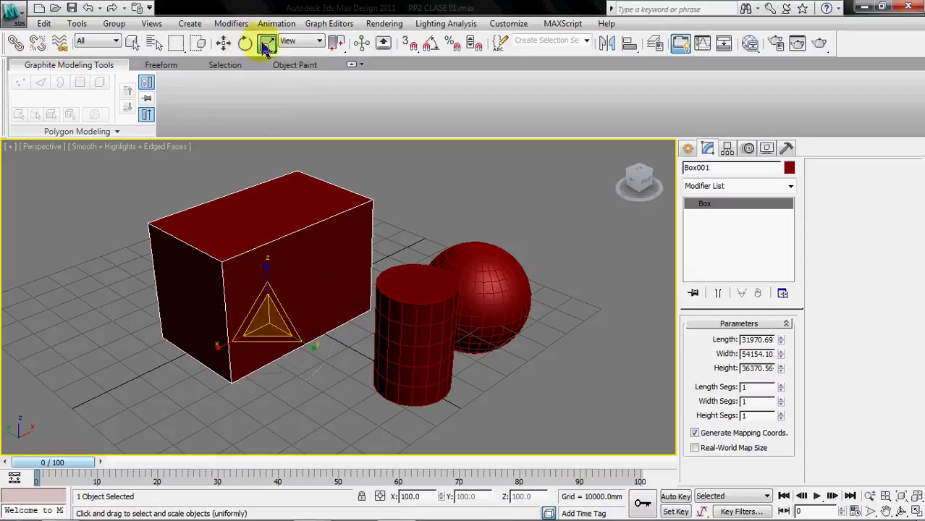
{"action": "left_click", "coordinate": [223, 45]}
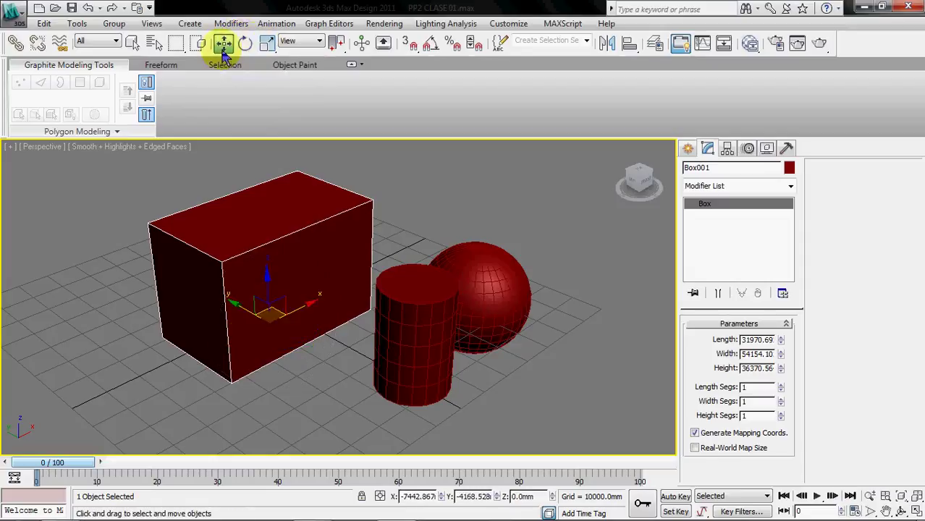
- Practise moving the box with different parts of the move gizmo, including its XZ plane
{"action": "middle_click_drag", "start_coordinate": [309, 333], "coordinate": [373, 368]}
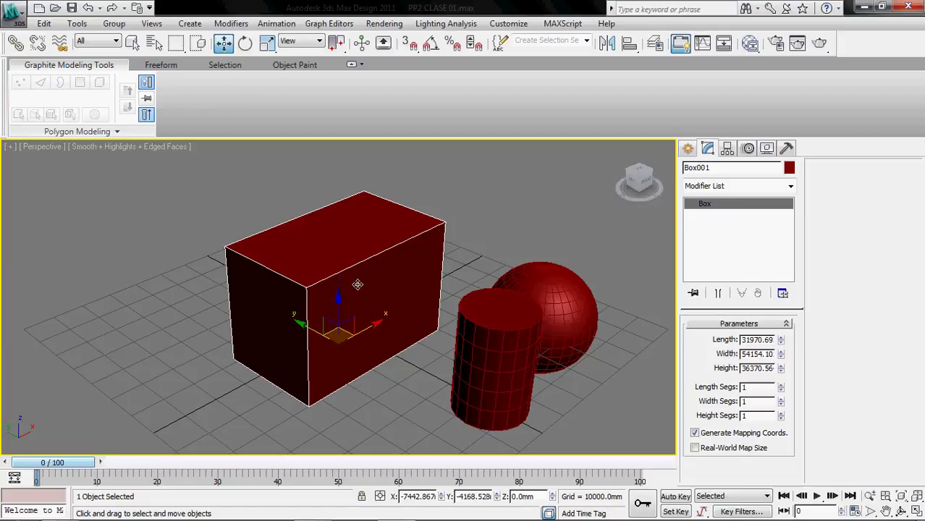
{"action": "left_click", "coordinate": [223, 43]}
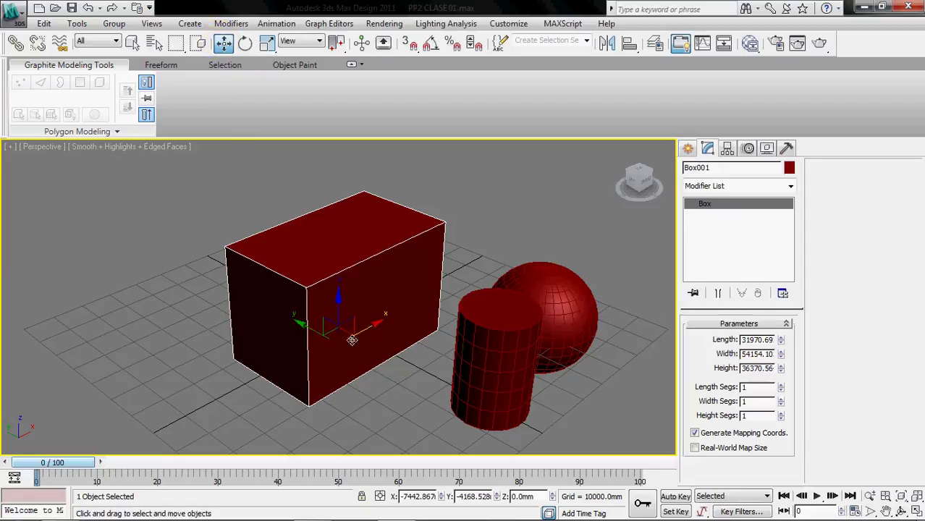
{"action": "left_click_drag", "start_coordinate": [370, 326], "coordinate": [324, 317]}
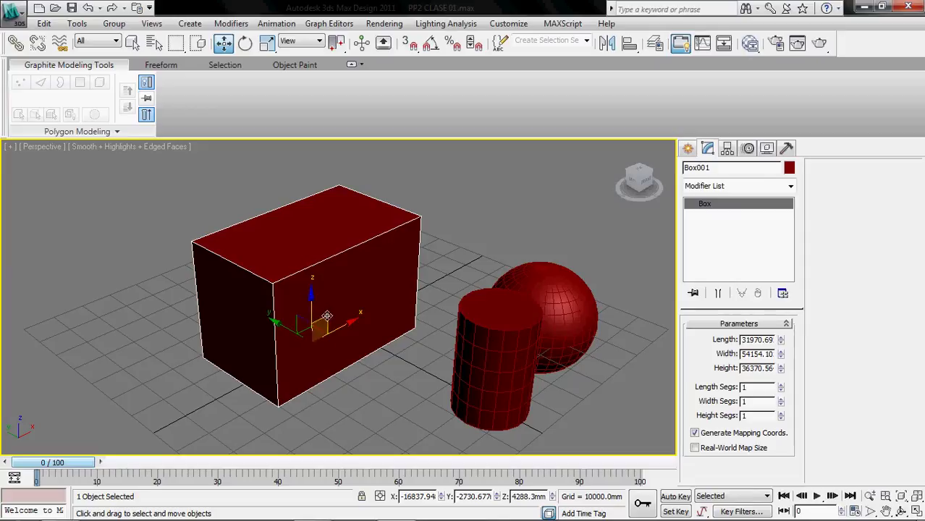
{"action": "mouse_move", "coordinate": [332, 309]}
{"action": "left_mouse_down"}
{"action": "mouse_move", "coordinate": [324, 247]}
{"action": "mouse_move", "coordinate": [162, 365]}
{"action": "mouse_move", "coordinate": [395, 396]}
{"action": "mouse_move", "coordinate": [487, 205]}
{"action": "mouse_move", "coordinate": [320, 196]}
{"action": "mouse_move", "coordinate": [192, 275]}
{"action": "mouse_move", "coordinate": [253, 322]}
{"action": "mouse_move", "coordinate": [320, 314]}
{"action": "left_mouse_up"}
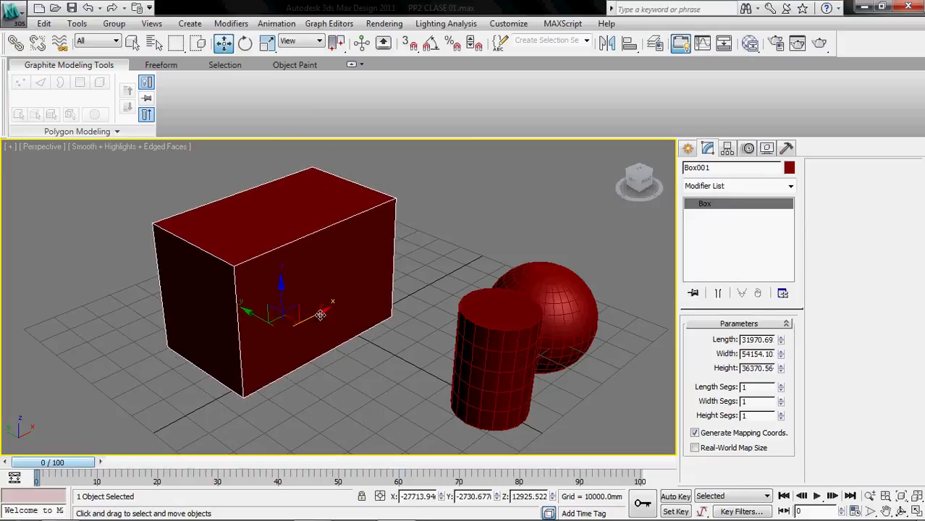
{"action": "left_click_drag", "start_coordinate": [275, 317], "coordinate": [304, 312]}
- Try rotating the box about its individual axes with the rotate gizmo
{"action": "left_click", "coordinate": [244, 43]}
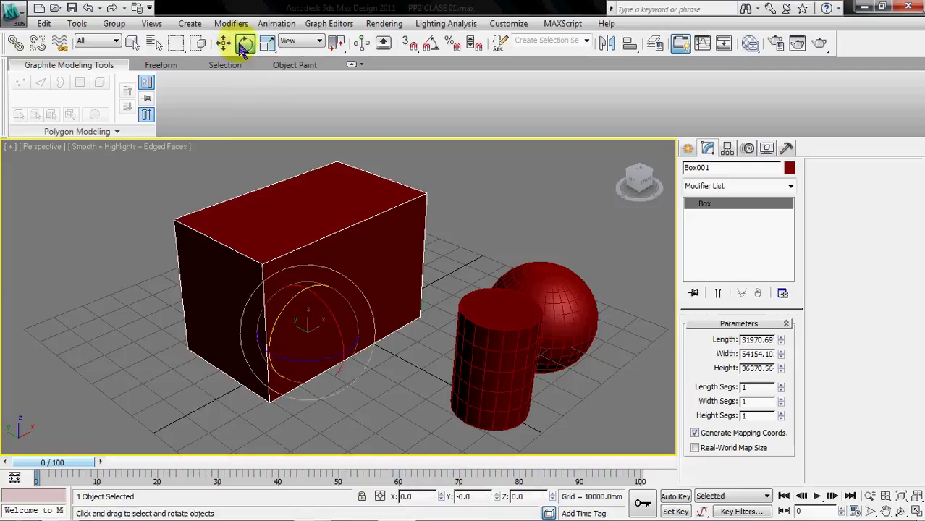
{"action": "mouse_move", "coordinate": [289, 362]}
{"action": "left_mouse_down"}
{"action": "mouse_move", "coordinate": [303, 358]}
{"action": "mouse_move", "coordinate": [258, 371]}
{"action": "mouse_move", "coordinate": [275, 371]}
{"action": "mouse_move", "coordinate": [269, 349]}
{"action": "mouse_move", "coordinate": [301, 350]}
{"action": "left_mouse_up"}
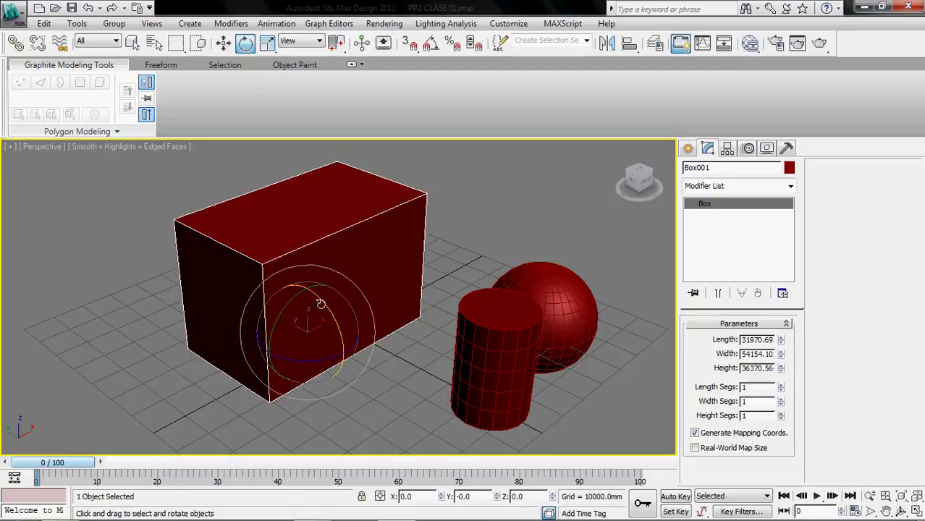
{"action": "left_click_drag", "start_coordinate": [322, 303], "coordinate": [304, 361]}
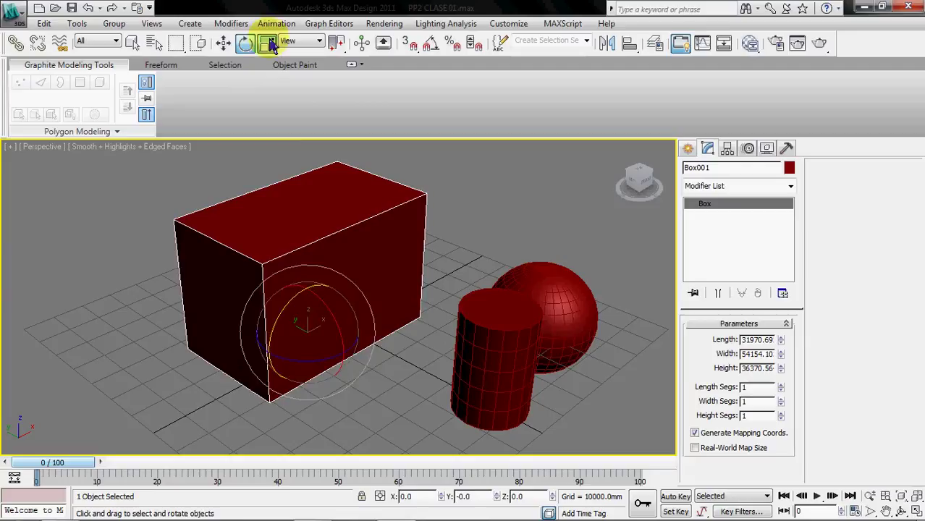
- Scale the box along its separate axes and uniformly to about 75.6, 89.9 and 88.6 percent, and deselect it
{"action": "left_click", "coordinate": [267, 43]}
{"action": "left_click_drag", "start_coordinate": [264, 365], "coordinate": [328, 322]}
{"action": "left_click_drag", "start_coordinate": [309, 281], "coordinate": [296, 347]}
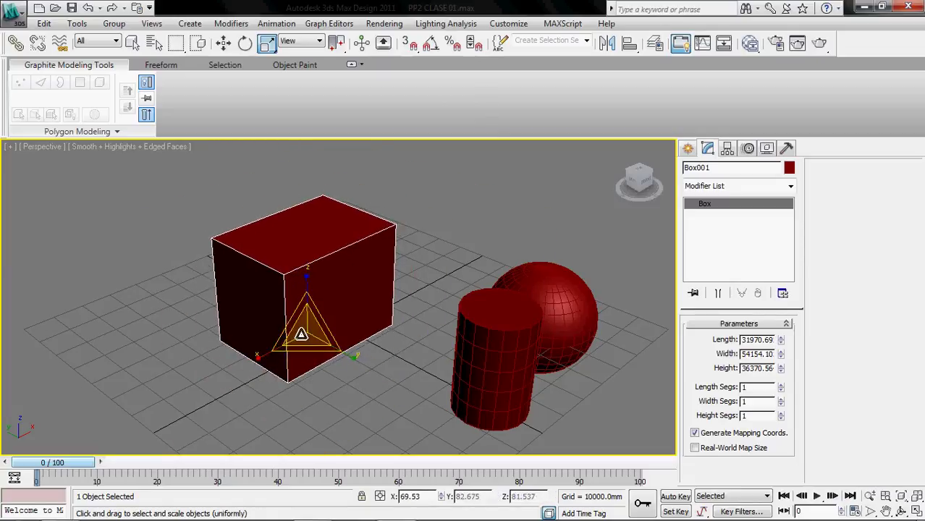
{"action": "left_click_drag", "start_coordinate": [301, 333], "coordinate": [281, 322]}
{"action": "left_click", "coordinate": [224, 383]}
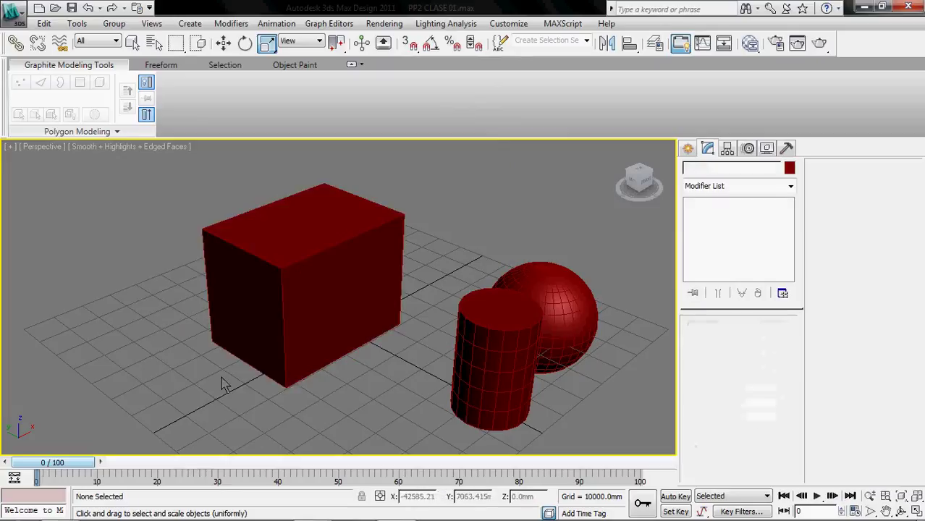
- Delete the sphere and the cylinder, keeping only the box
{"action": "middle_click_drag", "start_coordinate": [380, 392], "coordinate": [318, 383]}
{"action": "left_click", "coordinate": [408, 389]}
{"action": "left_click_drag", "start_coordinate": [507, 394], "coordinate": [327, 282]}
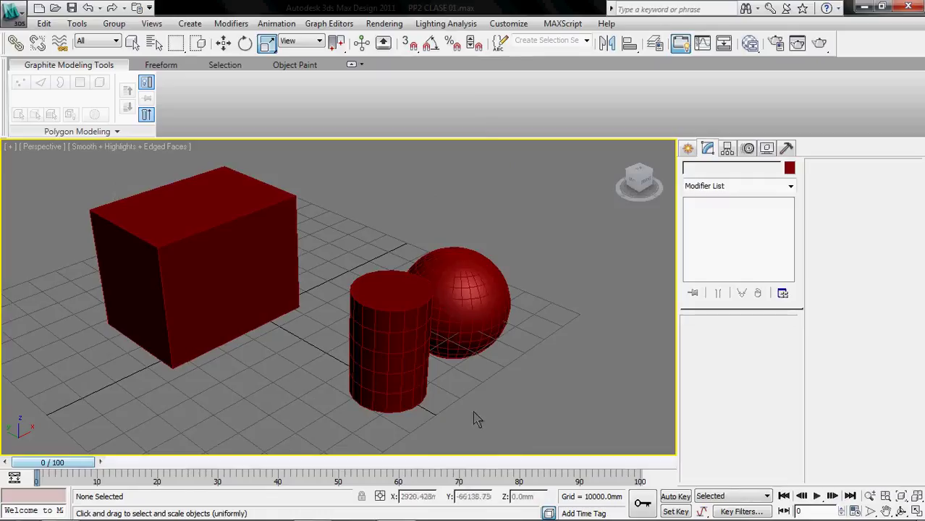
{"action": "left_click", "coordinate": [468, 312]}
{"action": "key", "text": "Delete"}
{"action": "left_click", "coordinate": [384, 310]}
{"action": "key", "text": "Delete"}
- With the box's selection locked, move it along the X axis to about -22054 mm, and clear the selection
{"action": "left_click", "coordinate": [249, 255]}
{"action": "middle_click_drag", "start_coordinate": [208, 331], "coordinate": [320, 354]}
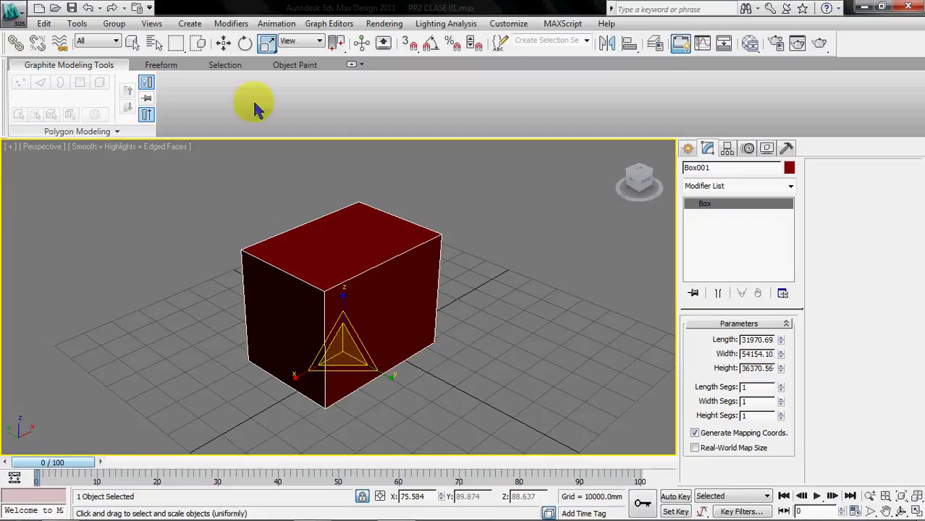
{"action": "left_click", "coordinate": [223, 42]}
{"action": "left_click_drag", "start_coordinate": [370, 329], "coordinate": [413, 321]}
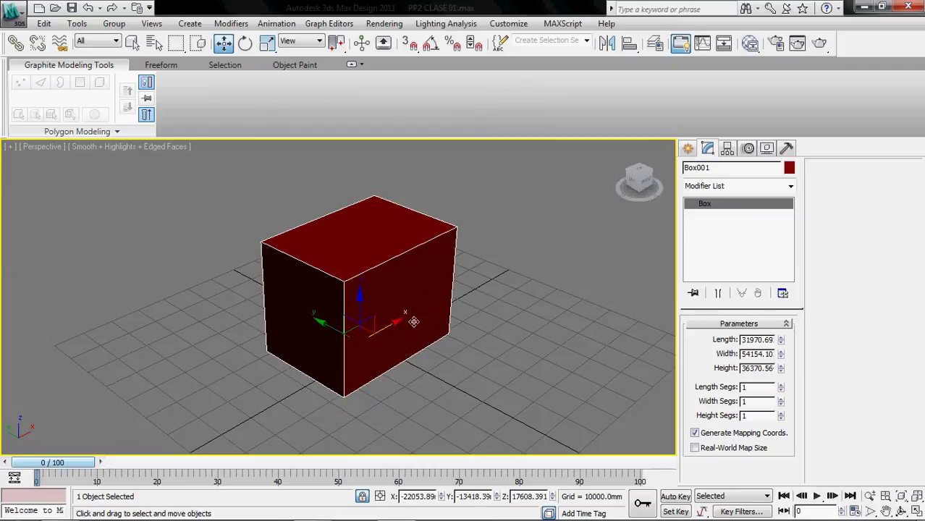
{"action": "left_click", "coordinate": [455, 354]}
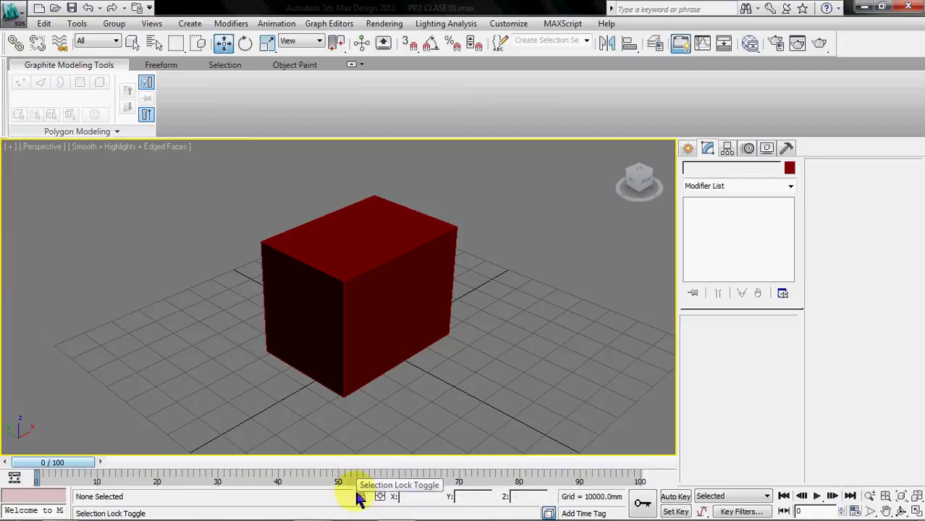
- Move the box along X, lock its selection and shift it from empty space to about X -20265 mm
{"action": "left_click", "coordinate": [387, 244]}
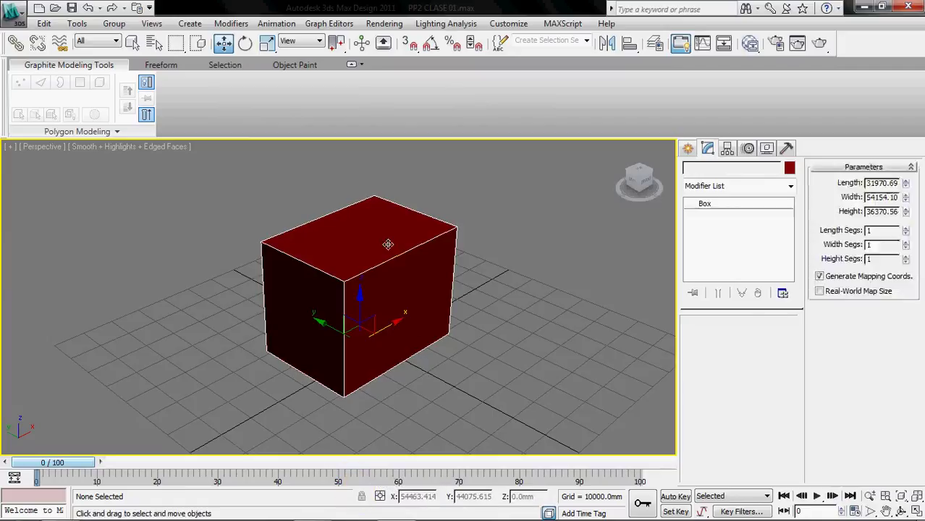
{"action": "mouse_move", "coordinate": [396, 321]}
{"action": "left_mouse_down"}
{"action": "mouse_move", "coordinate": [387, 325]}
{"action": "mouse_move", "coordinate": [391, 335]}
{"action": "mouse_move", "coordinate": [383, 330]}
{"action": "left_mouse_up"}
{"action": "key", "text": "space"}
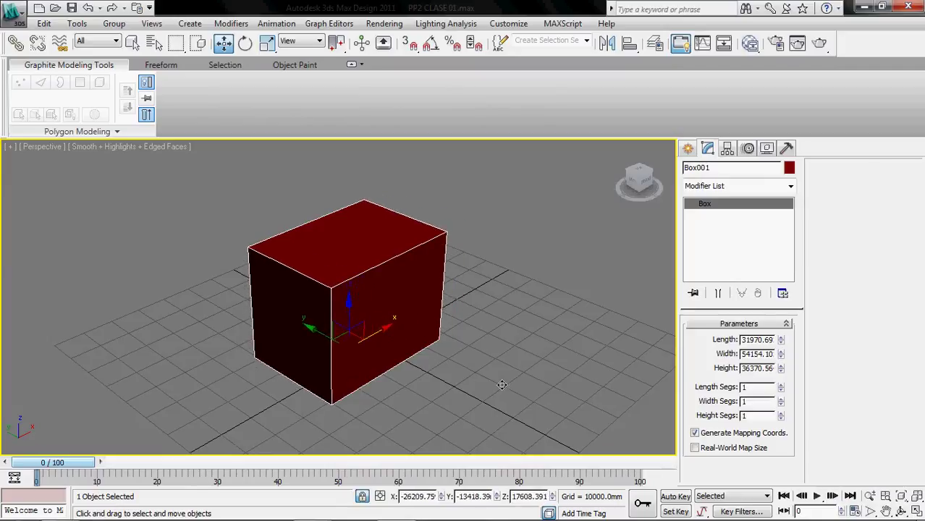
{"action": "left_click_drag", "start_coordinate": [485, 291], "coordinate": [502, 284]}
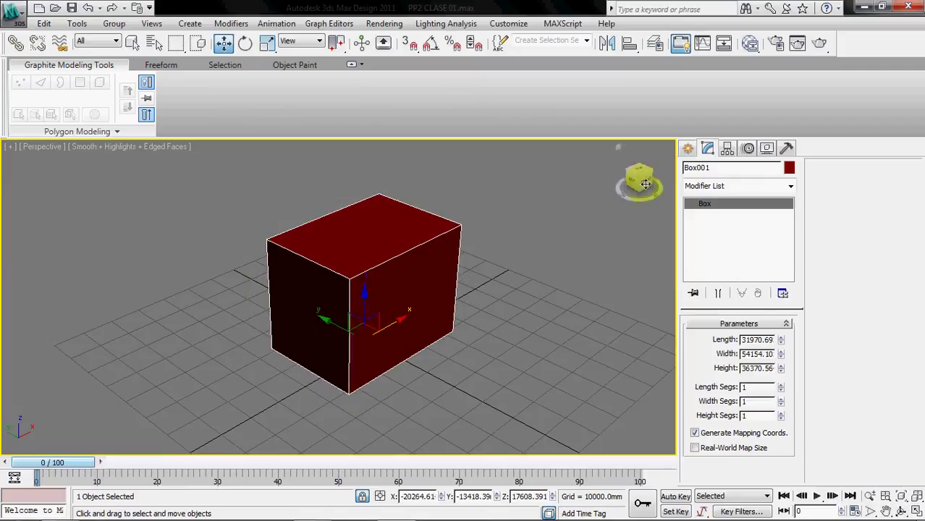
- Create a sphere with a radius of about 13783 mm on the grid beside the box
{"action": "left_click", "coordinate": [687, 148]}
{"action": "left_click", "coordinate": [709, 250]}
{"action": "left_click_drag", "start_coordinate": [522, 359], "coordinate": [557, 384]}
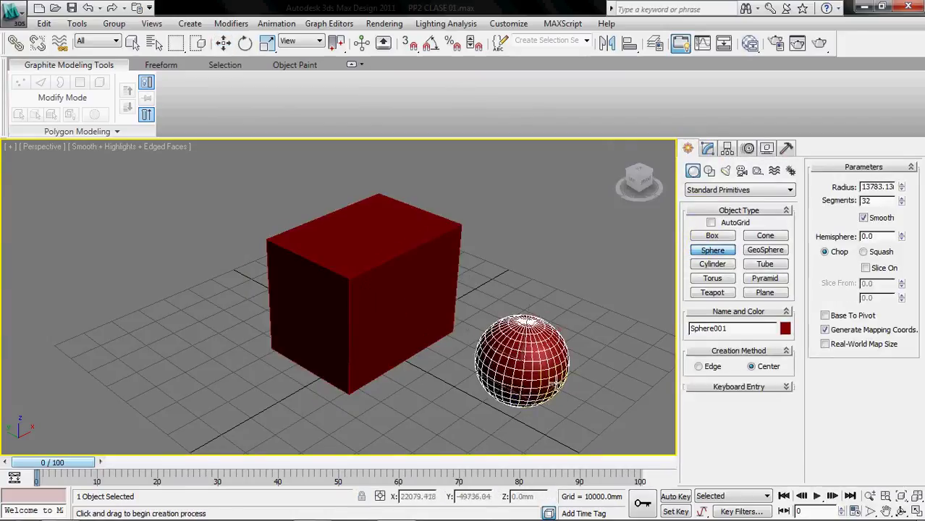
{"action": "middle_click_drag", "start_coordinate": [452, 394], "coordinate": [409, 382]}
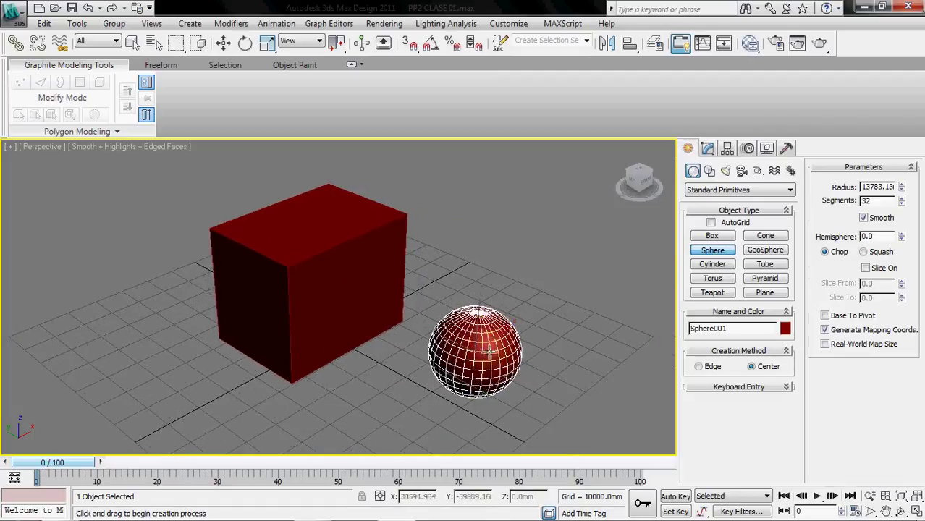
{"action": "left_click", "coordinate": [418, 407]}
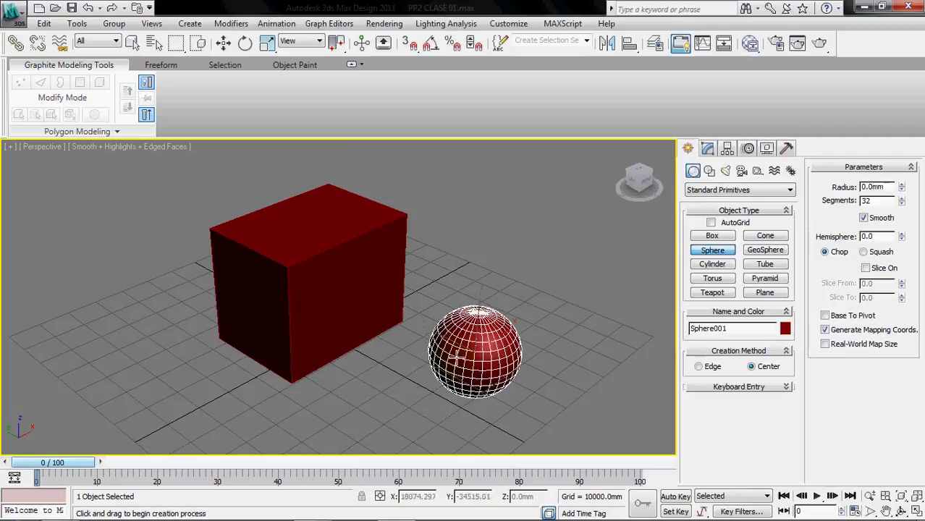
{"action": "left_click_drag", "start_coordinate": [348, 400], "coordinate": [367, 402]}
{"action": "right_click", "coordinate": [367, 403]}
{"action": "key", "text": "Delete"}
- With the sphere's selection locked, shift it along the X axis to about 25130 mm, and release and clear the selection
{"action": "left_click", "coordinate": [465, 359]}
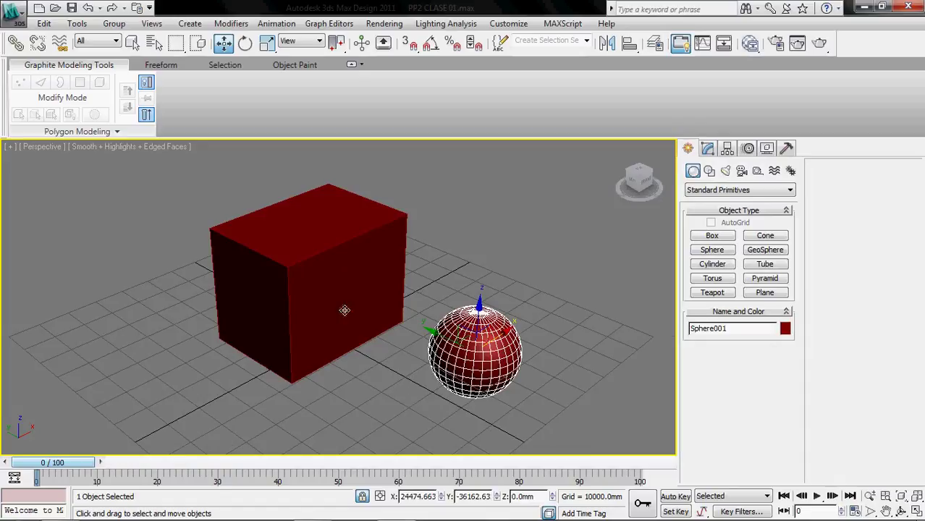
{"action": "left_click_drag", "start_coordinate": [511, 331], "coordinate": [492, 331]}
{"action": "left_click_drag", "start_coordinate": [364, 358], "coordinate": [320, 269]}
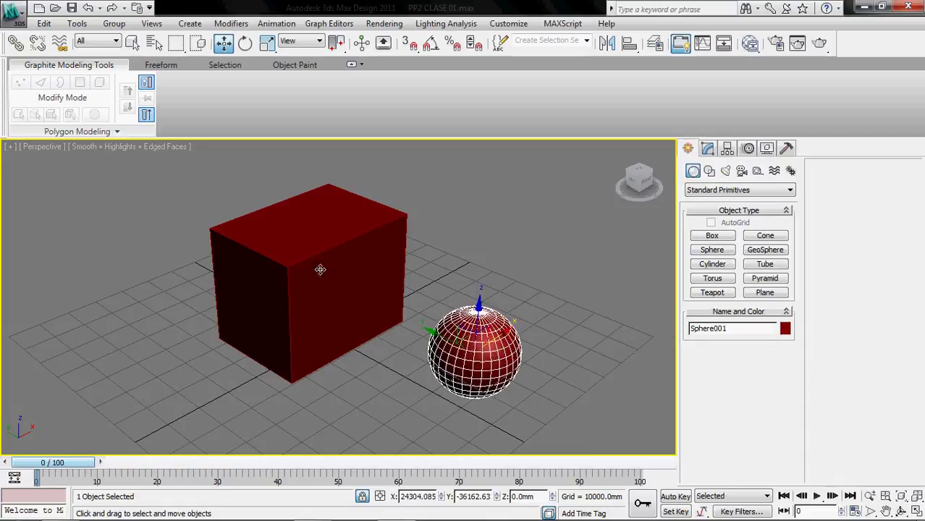
{"action": "left_click_drag", "start_coordinate": [345, 336], "coordinate": [372, 375]}
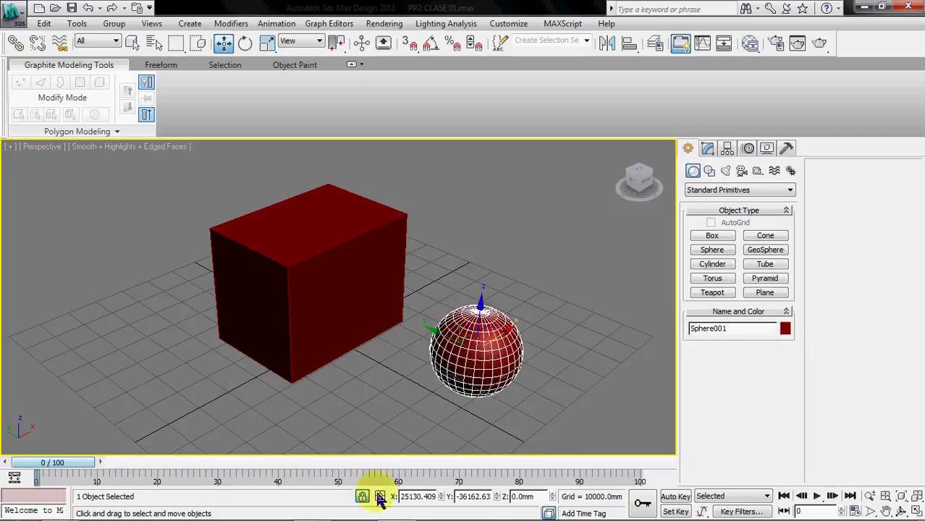
{"action": "left_click", "coordinate": [402, 398]}
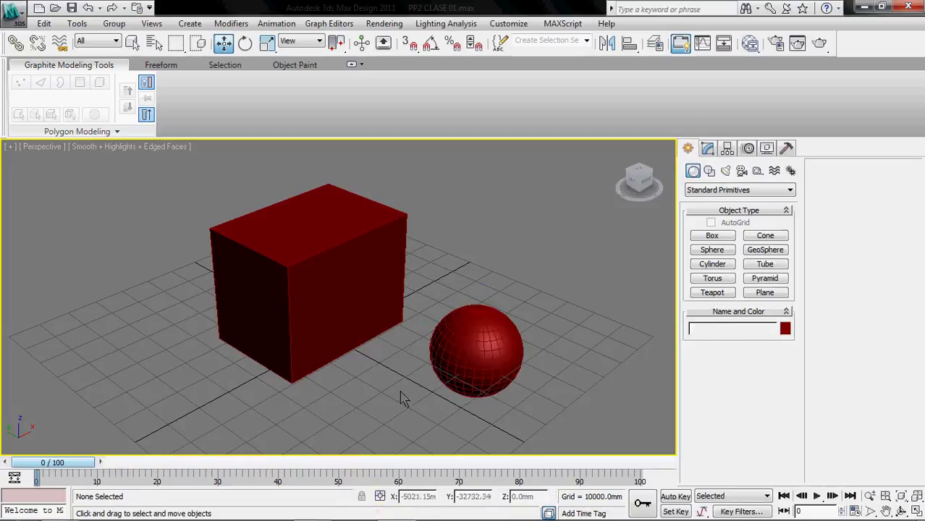
- Delete the box and the sphere so that the scene is empty
{"action": "left_click", "coordinate": [362, 311]}
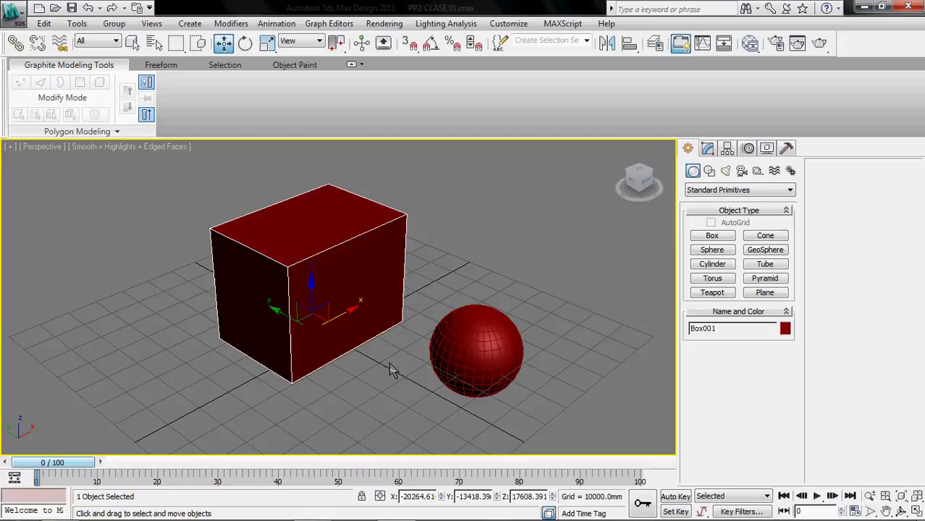
{"action": "key", "text": "Delete"}
{"action": "left_click", "coordinate": [469, 346]}
{"action": "key", "text": "Delete"}
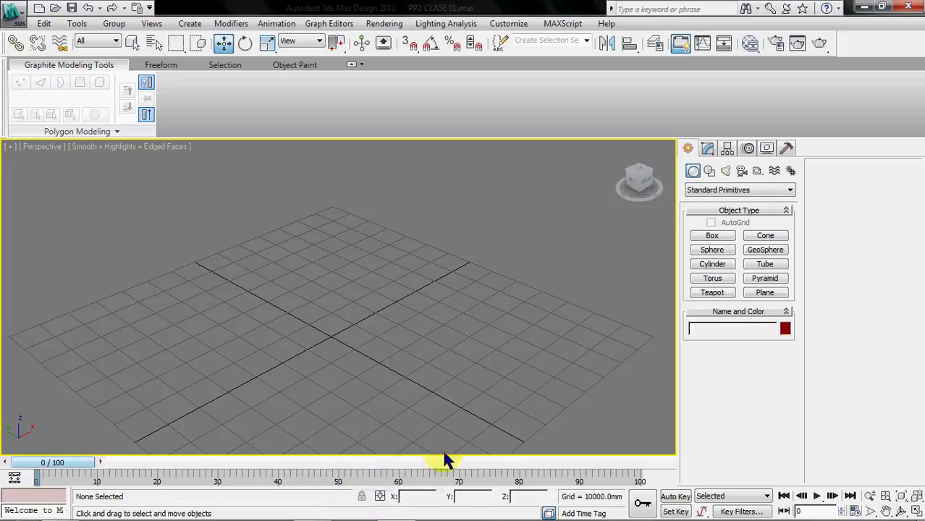
{"action": "middle_click_drag", "start_coordinate": [324, 379], "coordinate": [358, 316]}
{"action": "left_click", "coordinate": [43, 148]}
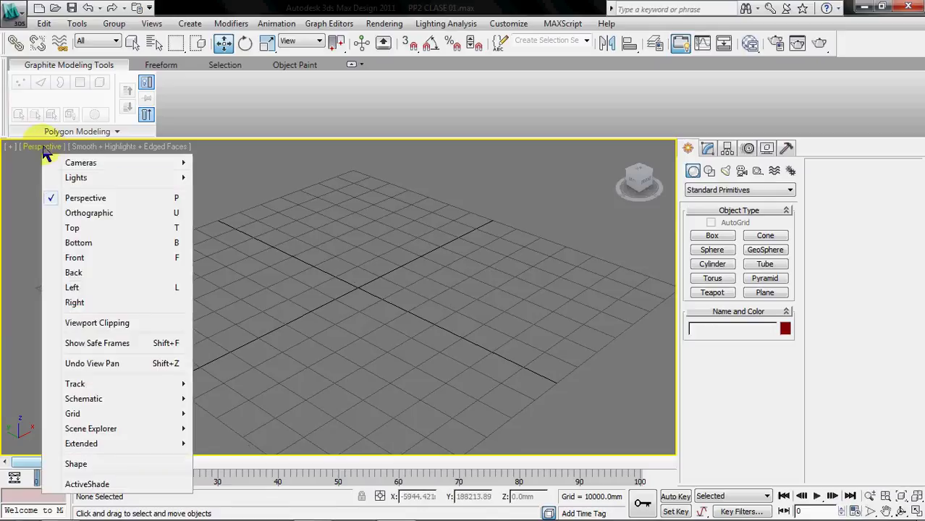
{"action": "left_click", "coordinate": [492, 270]}
- Create a box about 32550 mm long, 49694 mm wide and 22708 mm high on the grid
{"action": "left_click", "coordinate": [712, 235]}
{"action": "left_click_drag", "start_coordinate": [381, 351], "coordinate": [409, 254]}
{"action": "left_click", "coordinate": [413, 171]}
{"action": "middle_click_drag", "start_coordinate": [176, 300], "coordinate": [121, 322]}
- Switch the viewport through the Top, Front and Left views to see the box from each side
{"action": "left_click", "coordinate": [37, 150]}
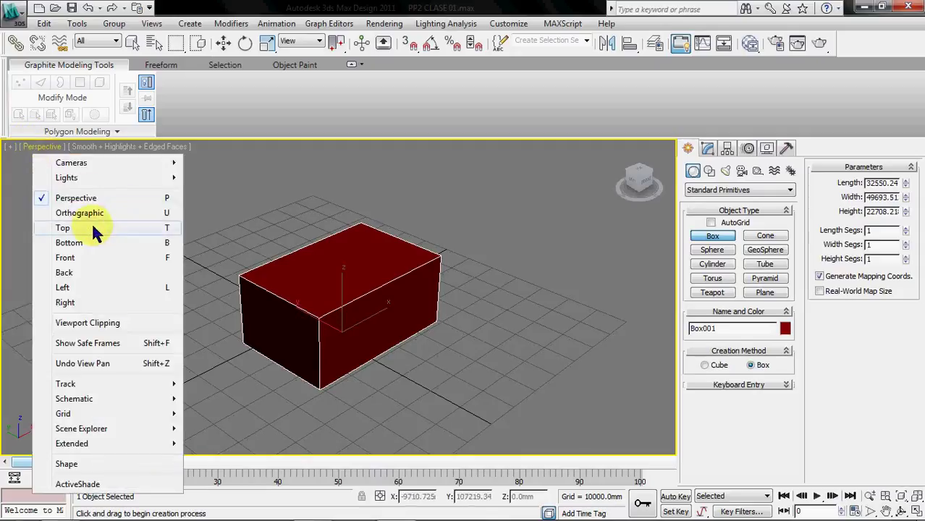
{"action": "left_click", "coordinate": [94, 228]}
{"action": "left_click", "coordinate": [29, 147]}
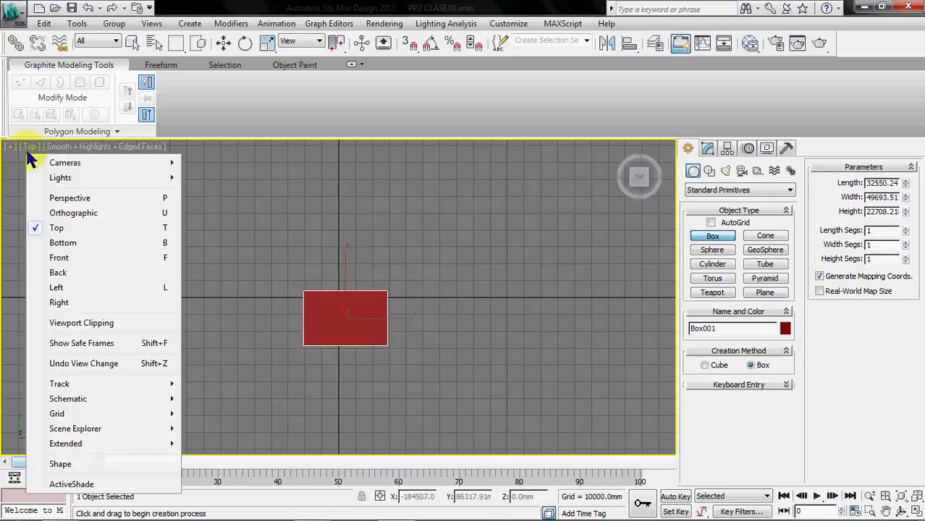
{"action": "left_click", "coordinate": [61, 258]}
{"action": "left_click", "coordinate": [33, 147]}
{"action": "left_click", "coordinate": [62, 287]}
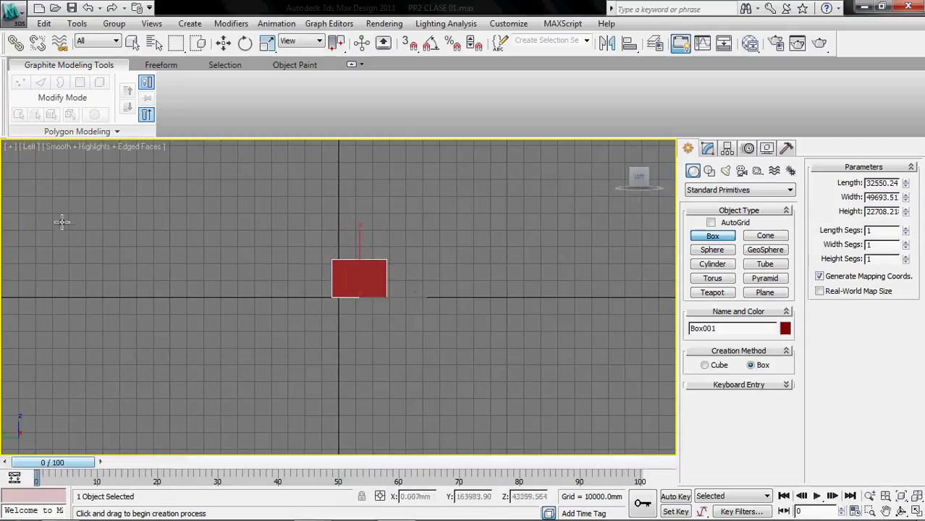
{"action": "left_click", "coordinate": [29, 147]}
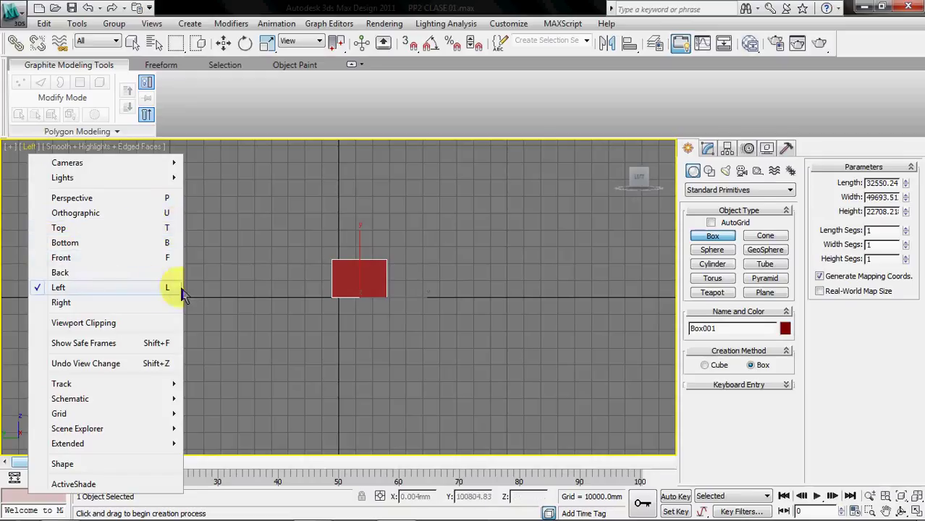
{"action": "left_click", "coordinate": [299, 364]}
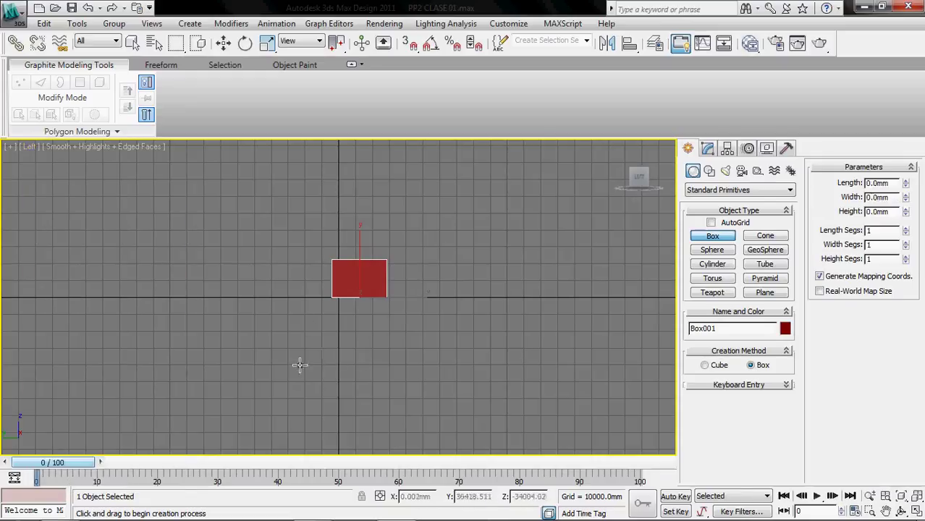
- Return the viewport to an angled Perspective view and delete the box
{"action": "key", "text": "w"}
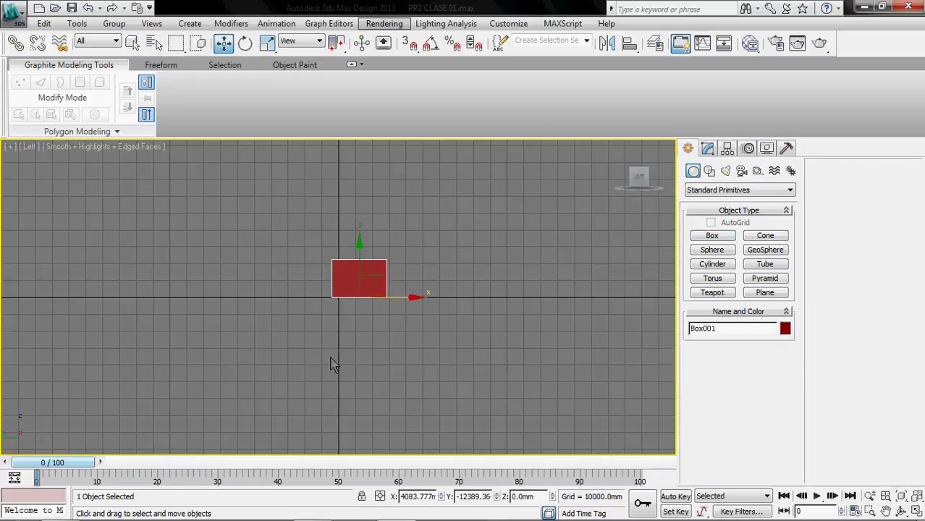
{"action": "key", "text": "p"}
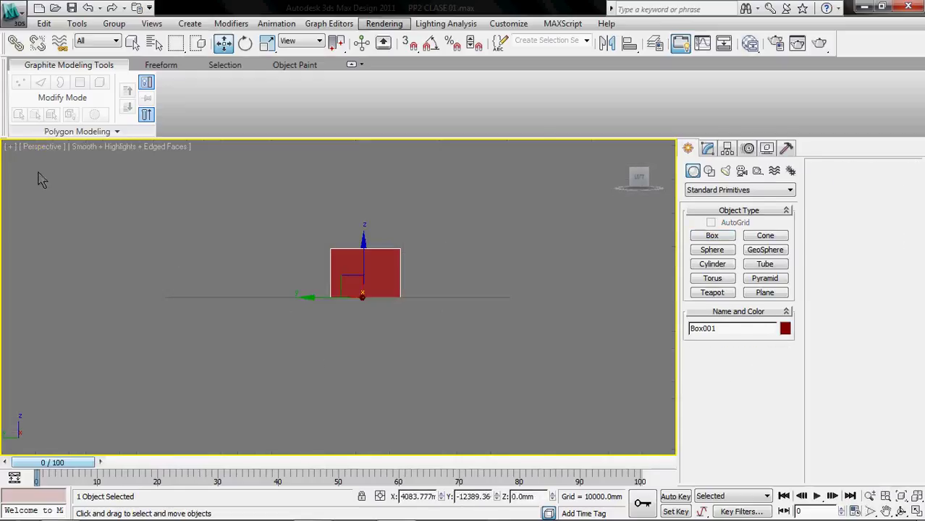
{"action": "middle_click_drag", "start_coordinate": [262, 245], "coordinate": [428, 299], "text": "alt"}
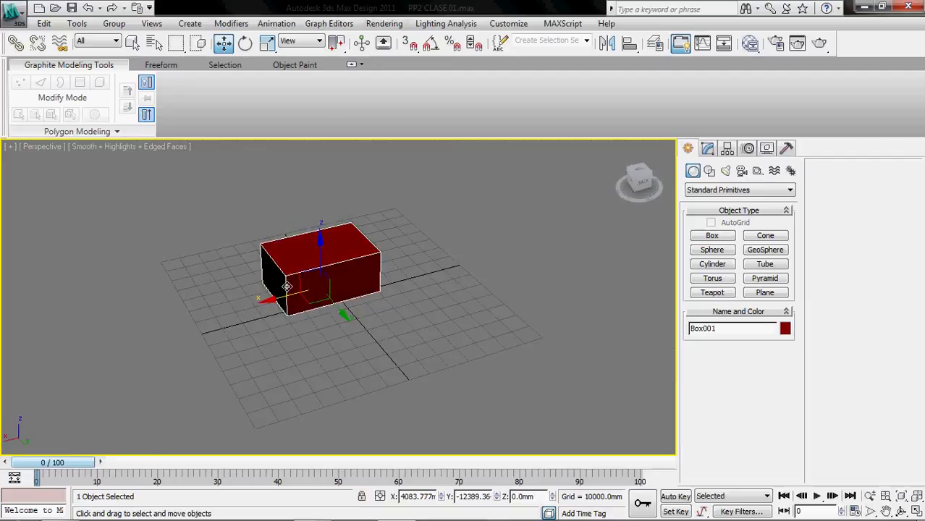
{"action": "scroll", "coordinate": [290, 290], "scroll_direction": "up", "scroll_amount": 5}
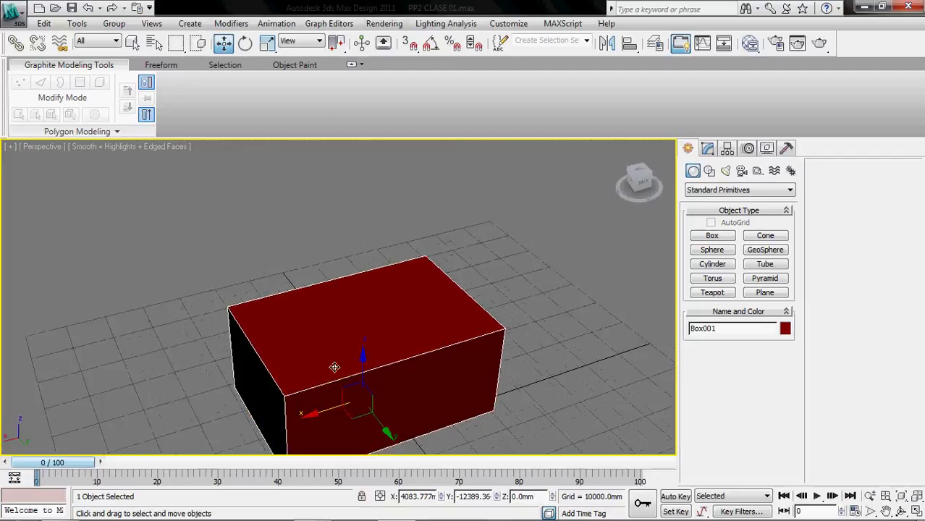
{"action": "scroll", "coordinate": [334, 366], "scroll_direction": "down", "scroll_amount": 3}
{"action": "key", "text": "Delete"}
{"action": "middle_click_drag", "start_coordinate": [387, 358], "coordinate": [356, 338]}
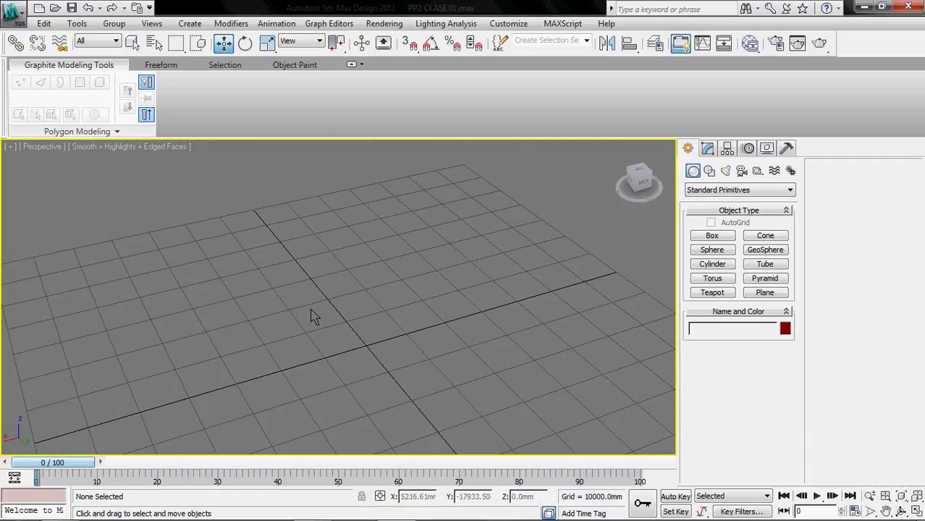
- Set the empty viewport to the Front view with the grid origin near its lower part
{"action": "left_click", "coordinate": [36, 152]}
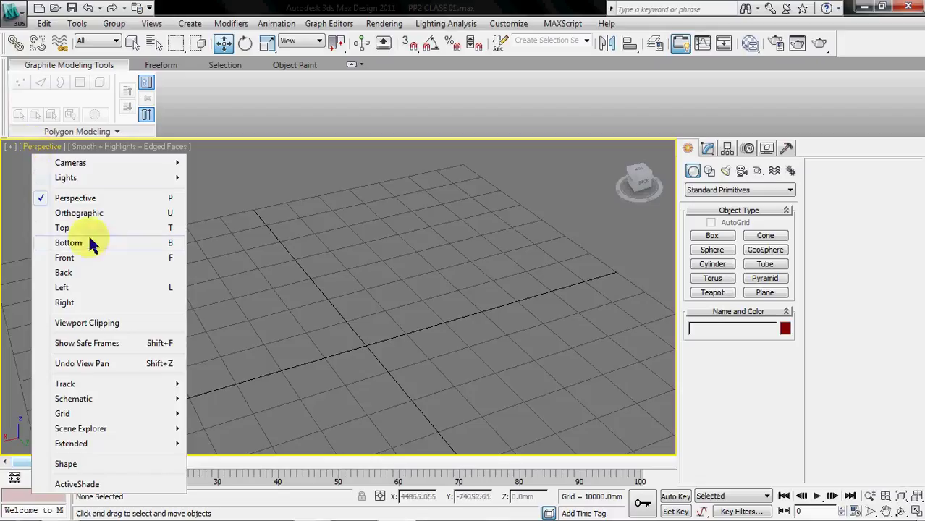
{"action": "left_click", "coordinate": [128, 259]}
{"action": "middle_click_drag", "start_coordinate": [403, 296], "coordinate": [268, 377]}
{"action": "middle_click_drag", "start_coordinate": [259, 334], "coordinate": [270, 355]}
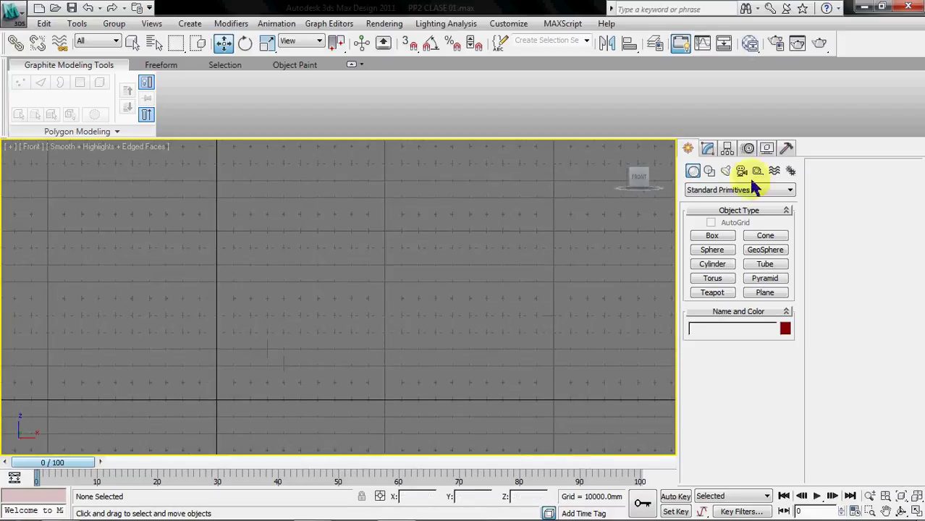
- Start a corner-type spline line beside the origin with a straight horizontal base and a vertical outer side
{"action": "left_click", "coordinate": [711, 173]}
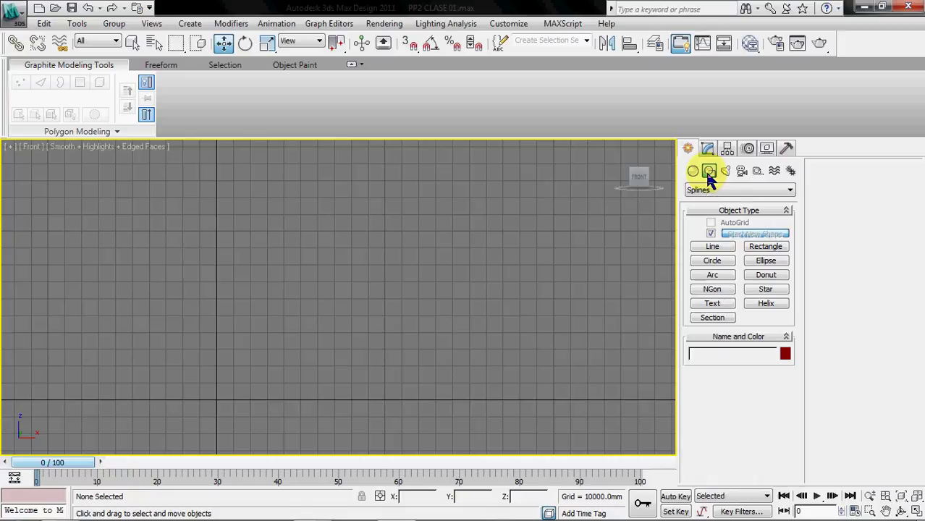
{"action": "left_click", "coordinate": [710, 247]}
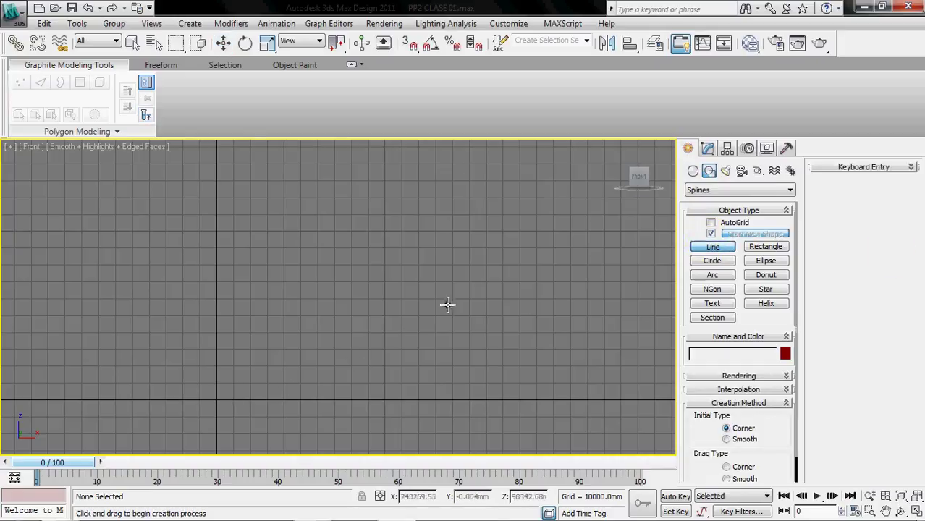
{"action": "left_click", "coordinate": [225, 397]}
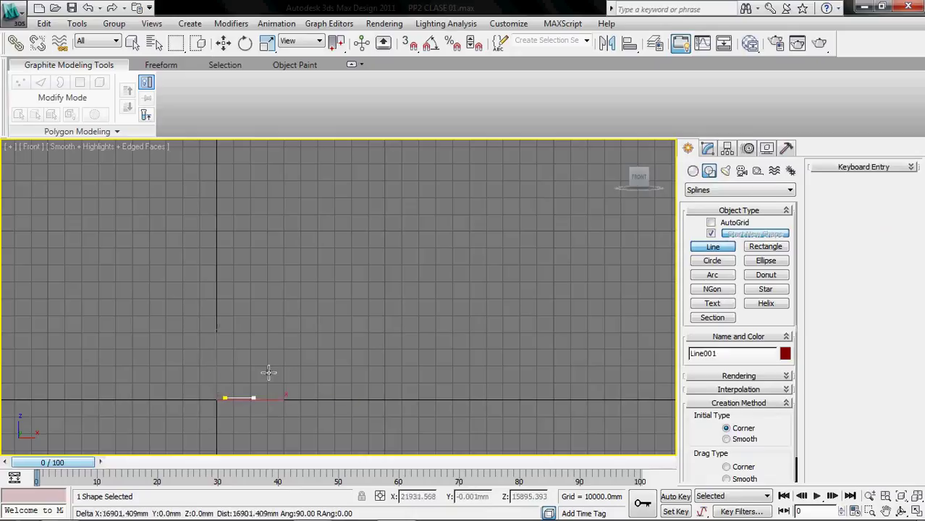
{"action": "left_click", "coordinate": [305, 378], "text": "shift"}
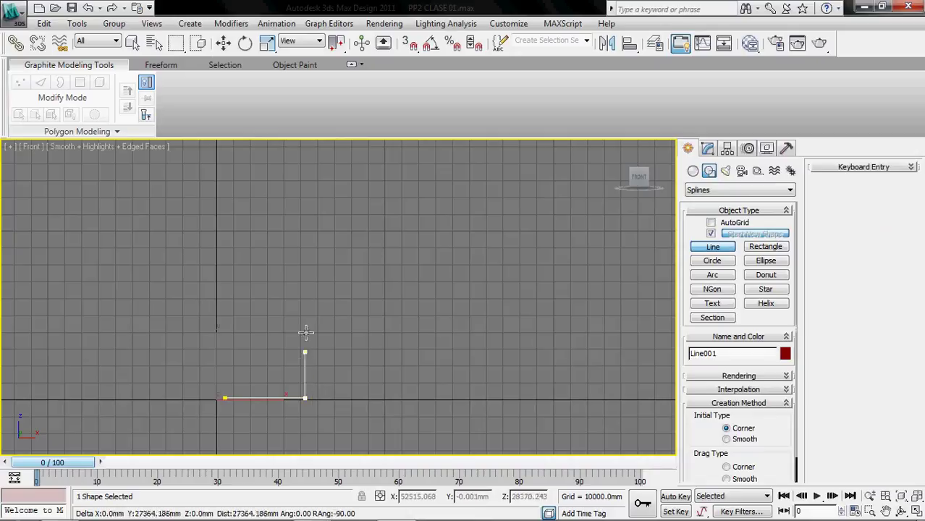
{"action": "left_click", "coordinate": [304, 227]}
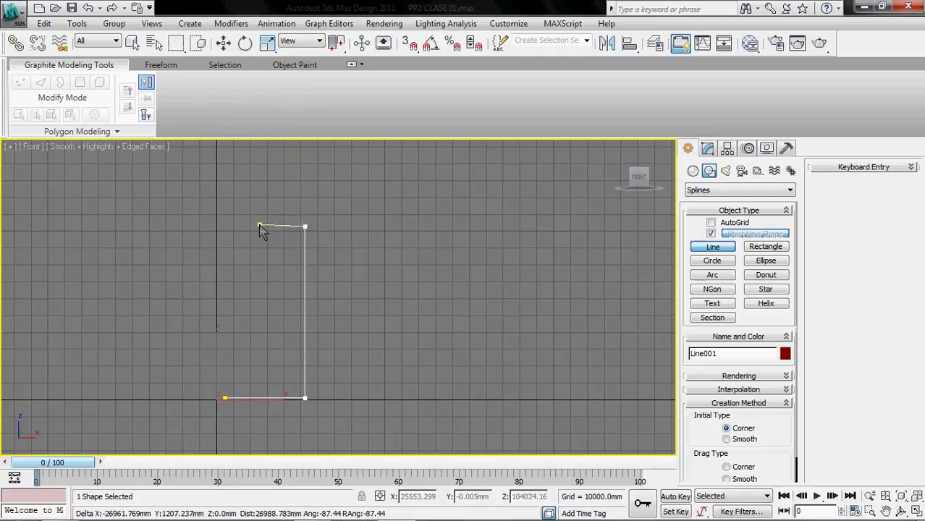
- Continue the line upward as an inward-slanting shoulder and a straight neck, ending in a notched lip
{"action": "left_click", "coordinate": [288, 194]}
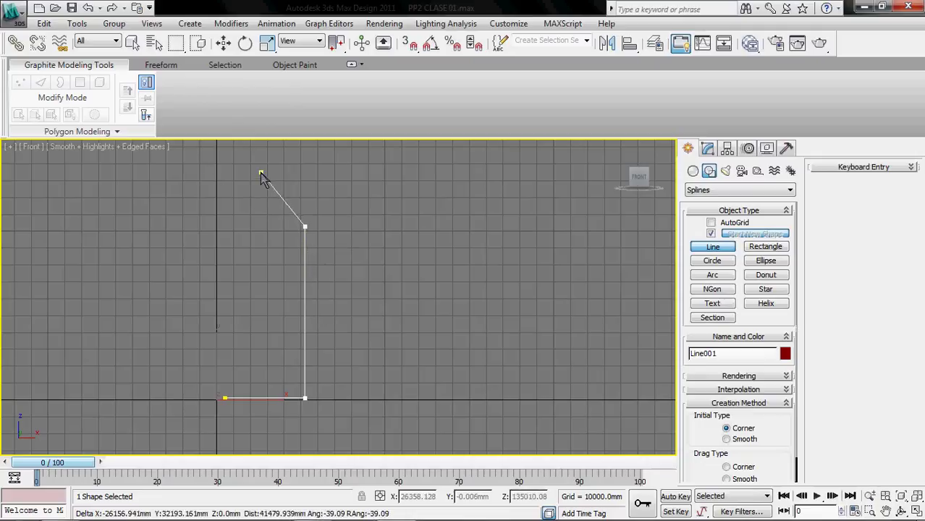
{"action": "scroll", "coordinate": [339, 296], "scroll_direction": "up", "scroll_amount": 5}
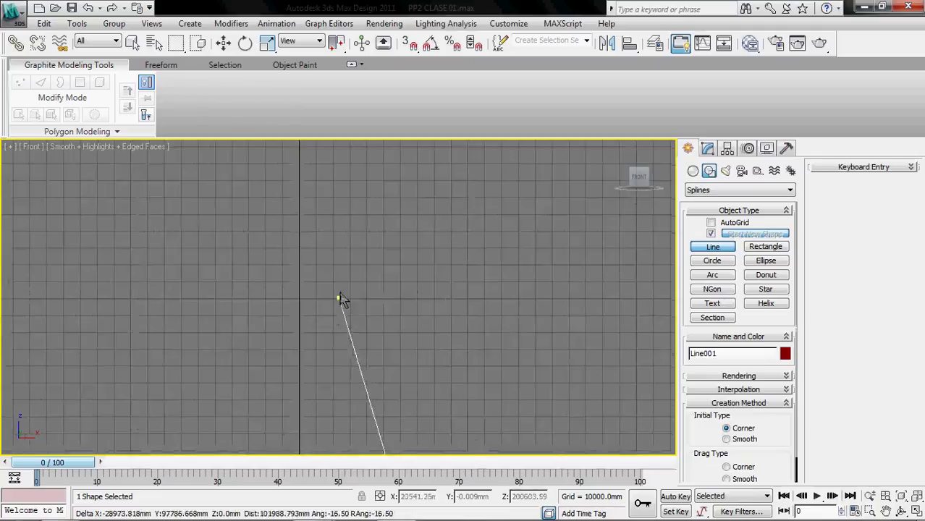
{"action": "key", "text": "i"}
{"action": "key", "text": "i"}
{"action": "key", "text": "i"}
{"action": "key", "text": "i"}
{"action": "key", "text": "i"}
{"action": "key", "text": "i"}
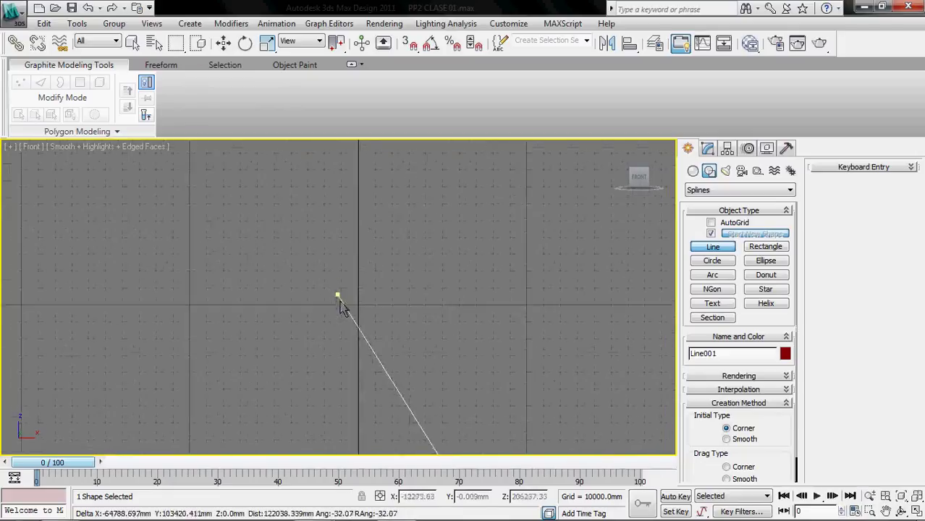
{"action": "key", "text": "i"}
{"action": "key", "text": "i"}
{"action": "key", "text": "i"}
{"action": "key", "text": "i"}
{"action": "key", "text": "i"}
{"action": "key", "text": "i"}
{"action": "key", "text": "i"}
{"action": "key", "text": "i"}
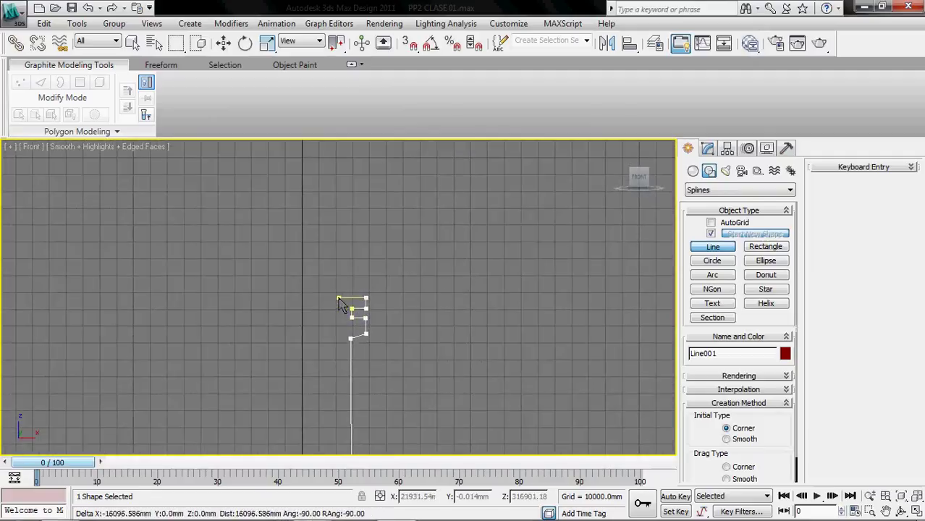
- Draw the lip's top edge and trace the inner wall down the neck and shoulder, parallel to the outer side
{"action": "key", "text": "i"}
{"action": "left_click", "coordinate": [338, 299]}
{"action": "key", "text": "i"}
{"action": "key", "text": "i"}
{"action": "left_click", "coordinate": [339, 298]}
{"action": "key", "text": "i"}
{"action": "key", "text": "i"}
{"action": "key", "text": "i"}
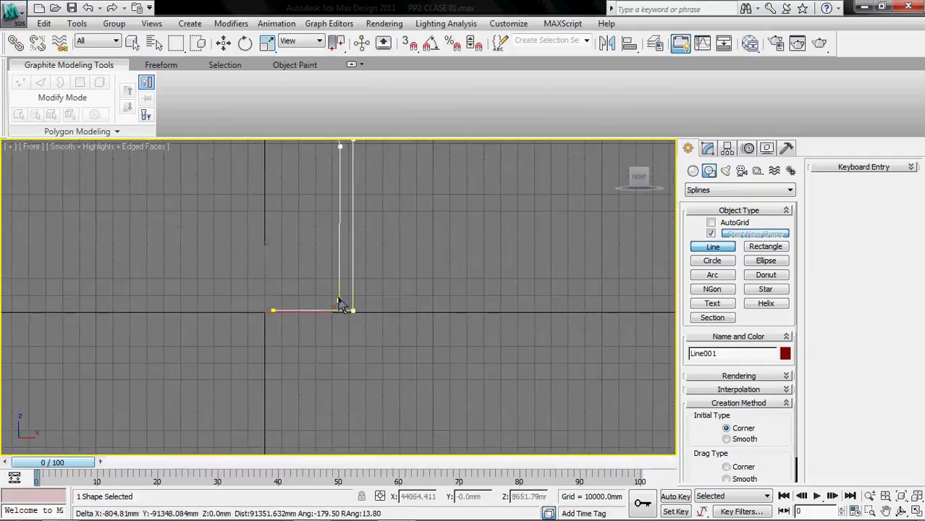
- Add the inner bottom corner and an inner base segment ending above the start point, and finish the line as an open profile
{"action": "left_click", "coordinate": [336, 293]}
{"action": "key", "text": "i"}
{"action": "key", "text": "i"}
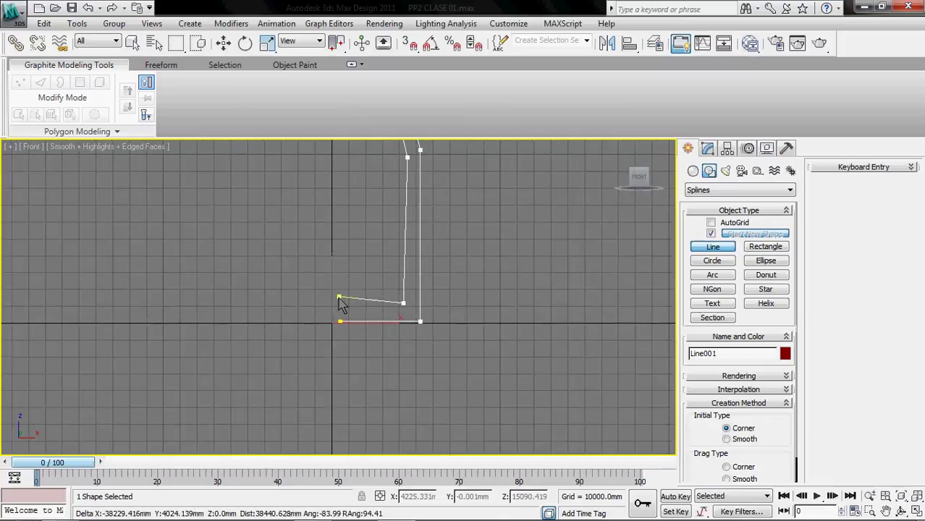
{"action": "key", "text": "i"}
{"action": "left_click", "coordinate": [342, 301]}
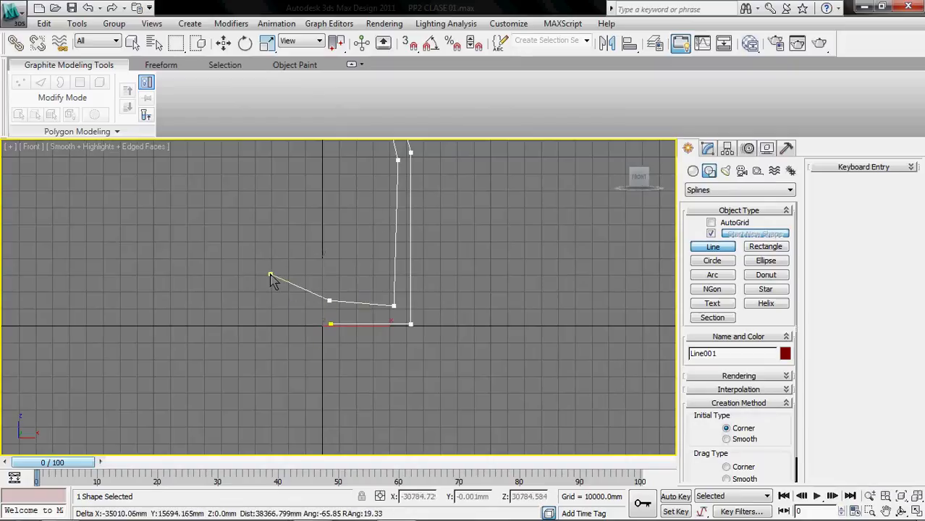
{"action": "right_click", "coordinate": [270, 276]}
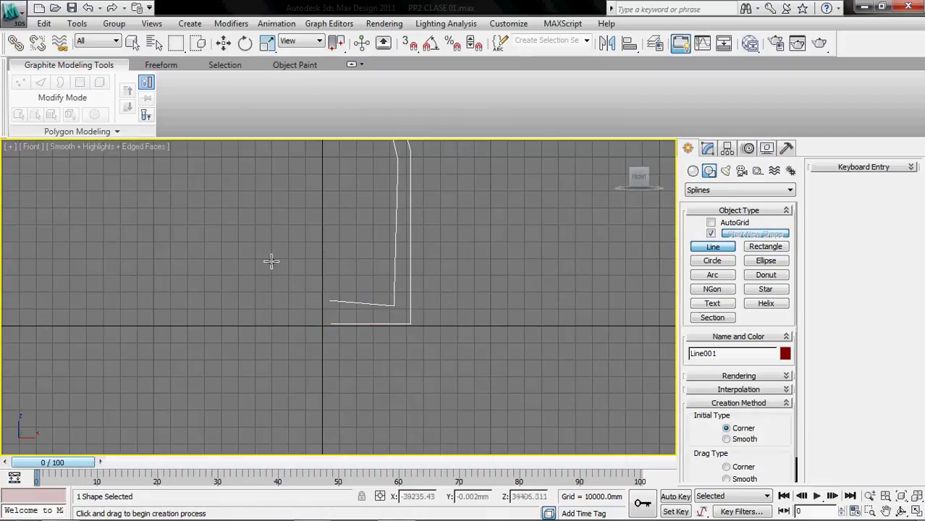
{"action": "key", "text": "z"}
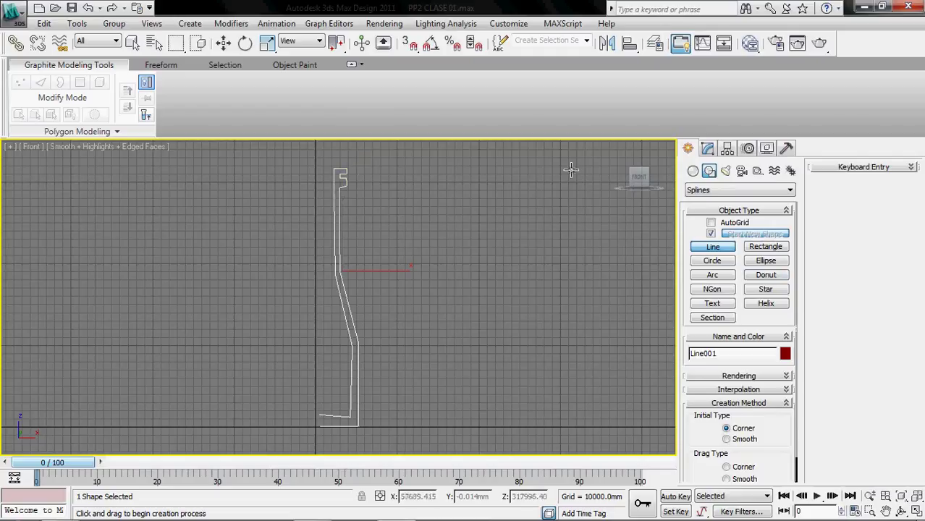
- Edit the line at Vertex level and select the two end vertices of its outer base
{"action": "left_click", "coordinate": [707, 150]}
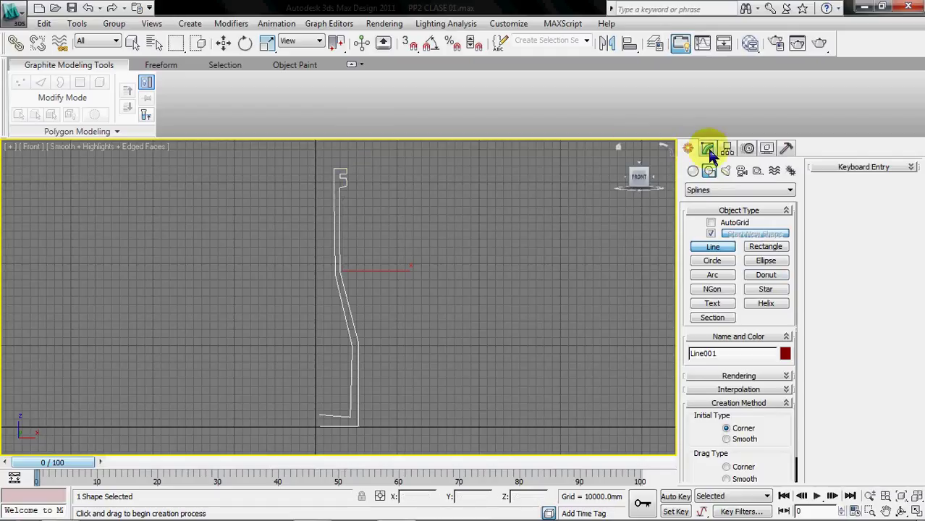
{"action": "left_click", "coordinate": [709, 154]}
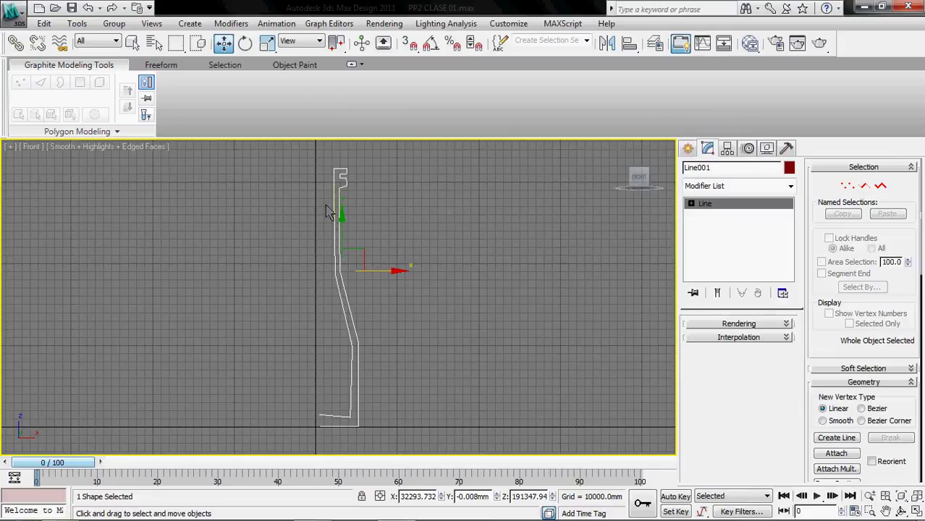
{"action": "left_click", "coordinate": [833, 235]}
{"action": "left_click", "coordinate": [846, 185]}
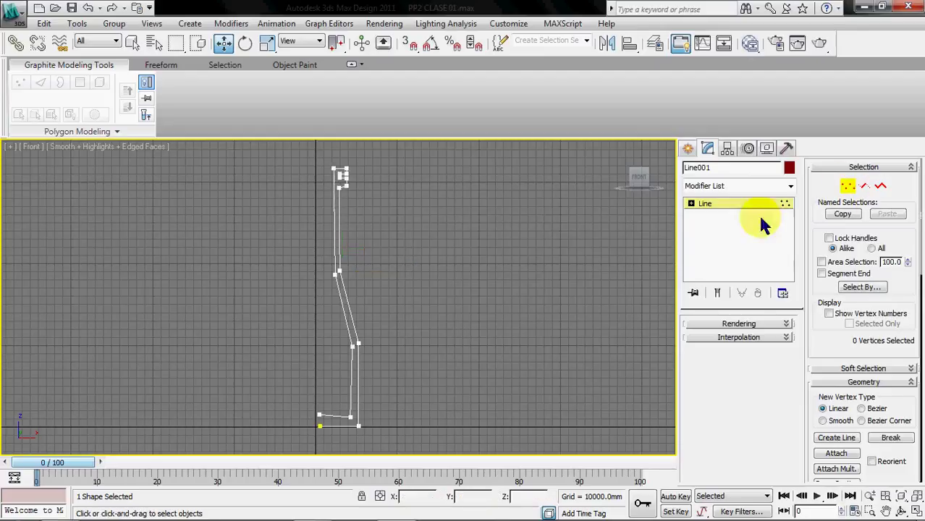
{"action": "scroll", "coordinate": [379, 317], "scroll_direction": "up", "scroll_amount": 4}
{"action": "scroll", "coordinate": [452, 268], "scroll_direction": "up", "scroll_amount": 5}
{"action": "left_click_drag", "start_coordinate": [137, 314], "coordinate": [484, 355]}
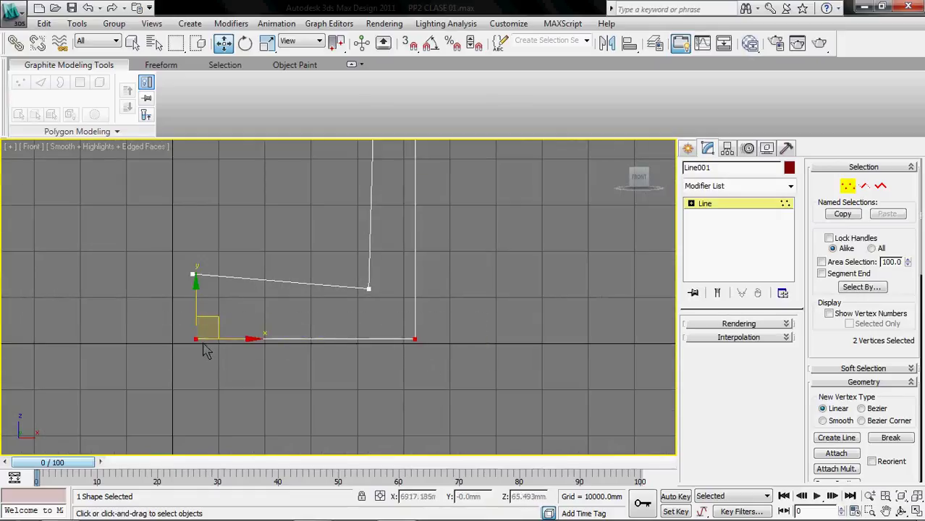
- Switch to Segment level, select the outer base segment of the line, and clear the selection
{"action": "left_click", "coordinate": [864, 186]}
{"action": "left_click_drag", "start_coordinate": [308, 379], "coordinate": [269, 310]}
{"action": "left_click", "coordinate": [359, 340]}
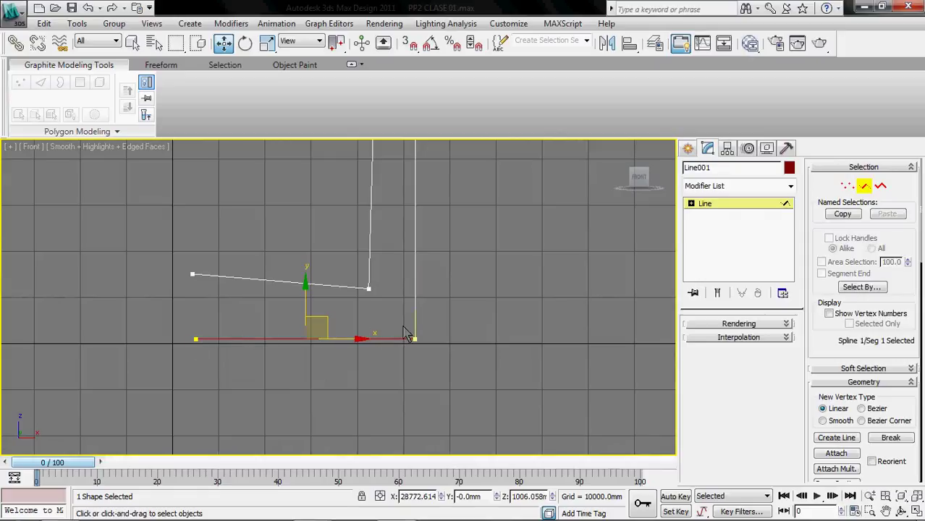
{"action": "left_click", "coordinate": [433, 321]}
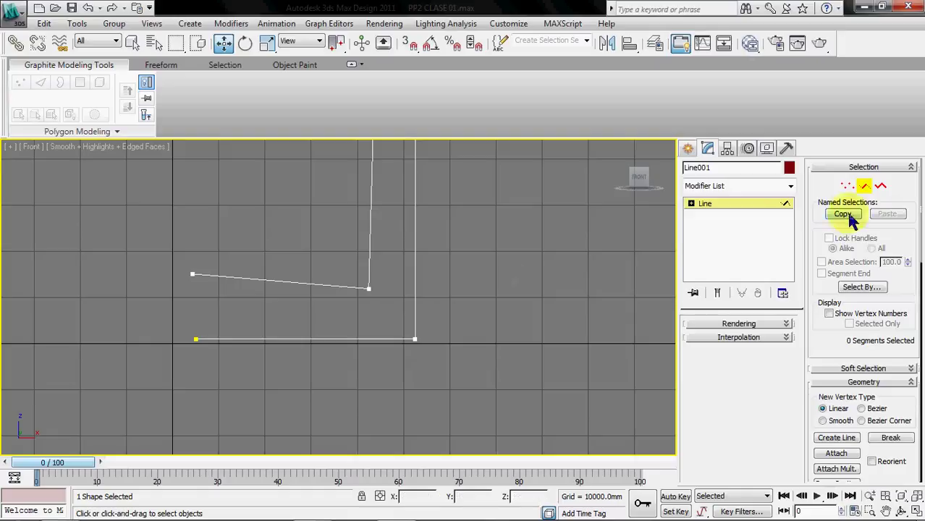
{"action": "left_click", "coordinate": [864, 187]}
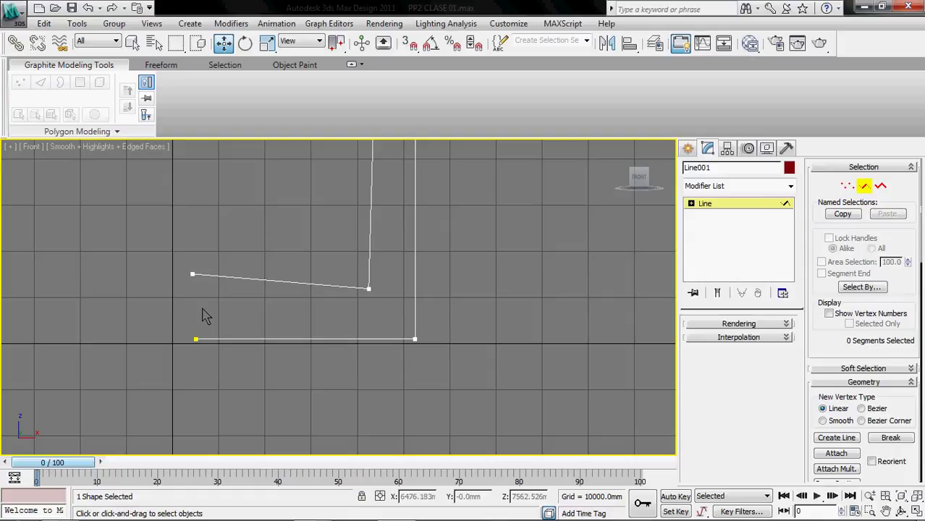
- Return to Vertex level and select all vertices of the profile's neck and lip above the shoulder
{"action": "scroll", "coordinate": [353, 315], "scroll_direction": "down", "scroll_amount": 8}
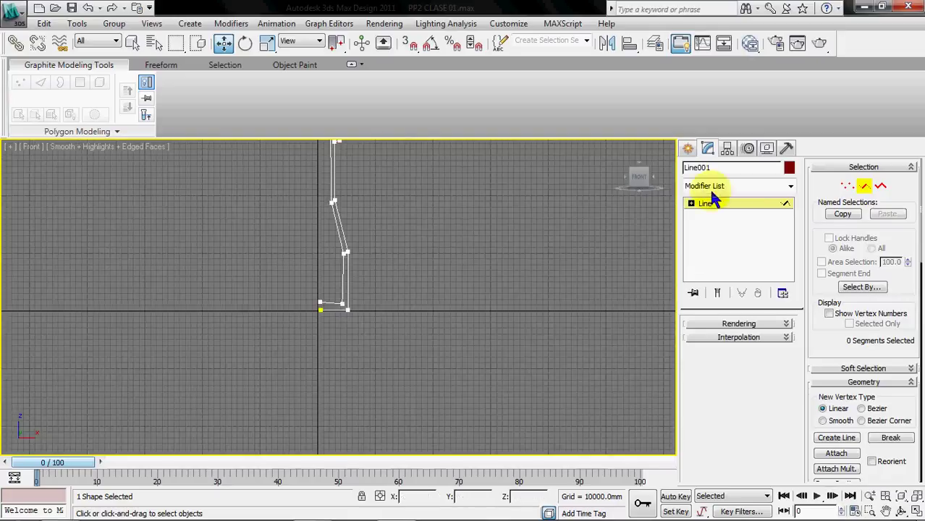
{"action": "left_click", "coordinate": [847, 186]}
{"action": "middle_click_drag", "start_coordinate": [424, 274], "coordinate": [421, 339]}
{"action": "scroll", "coordinate": [330, 321], "scroll_direction": "up", "scroll_amount": 4}
{"action": "middle_click_drag", "start_coordinate": [377, 250], "coordinate": [404, 345]}
{"action": "left_click_drag", "start_coordinate": [402, 373], "coordinate": [305, 172]}
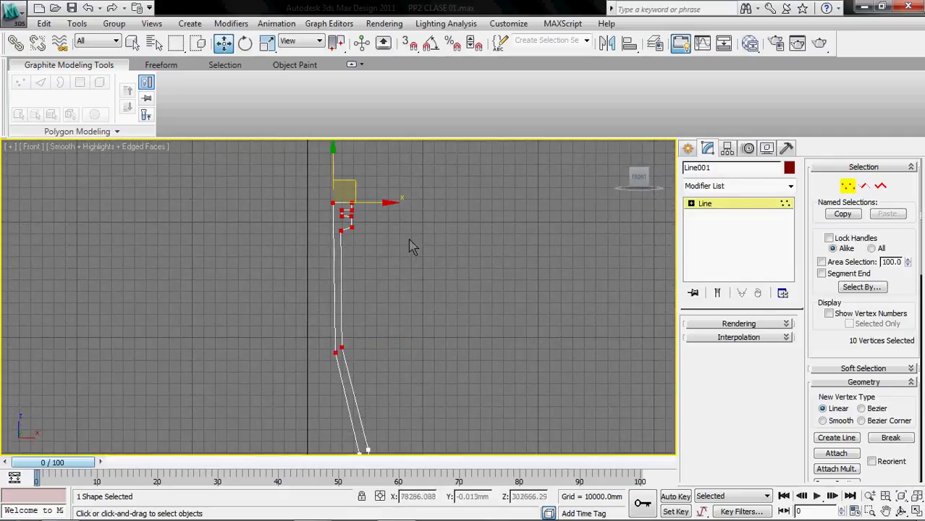
- Move the selected neck and lip vertices slightly along X towards the vertical axis and clear the selection
{"action": "left_click", "coordinate": [222, 45]}
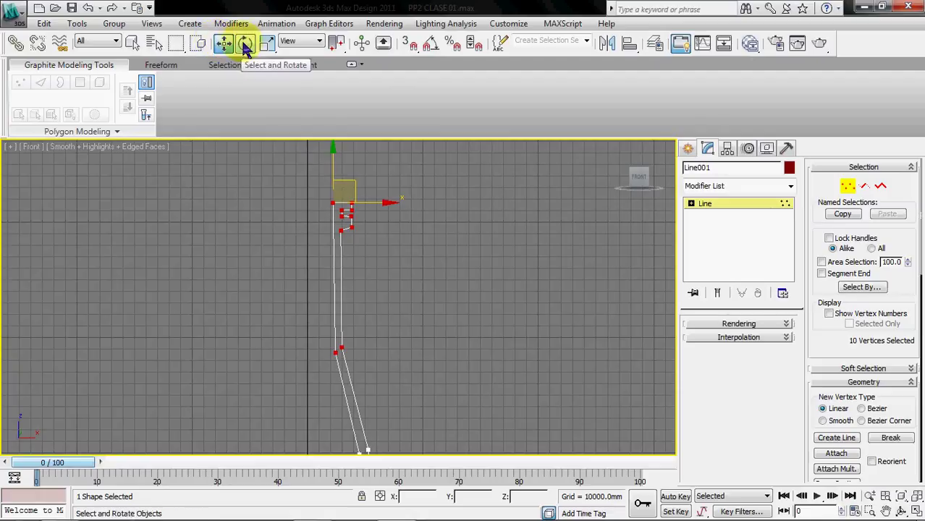
{"action": "middle_click_drag", "start_coordinate": [392, 305], "coordinate": [388, 270]}
{"action": "scroll", "coordinate": [383, 278], "scroll_direction": "down", "scroll_amount": 3}
{"action": "scroll", "coordinate": [383, 281], "scroll_direction": "up", "scroll_amount": 2}
{"action": "middle_click_drag", "start_coordinate": [421, 250], "coordinate": [458, 214]}
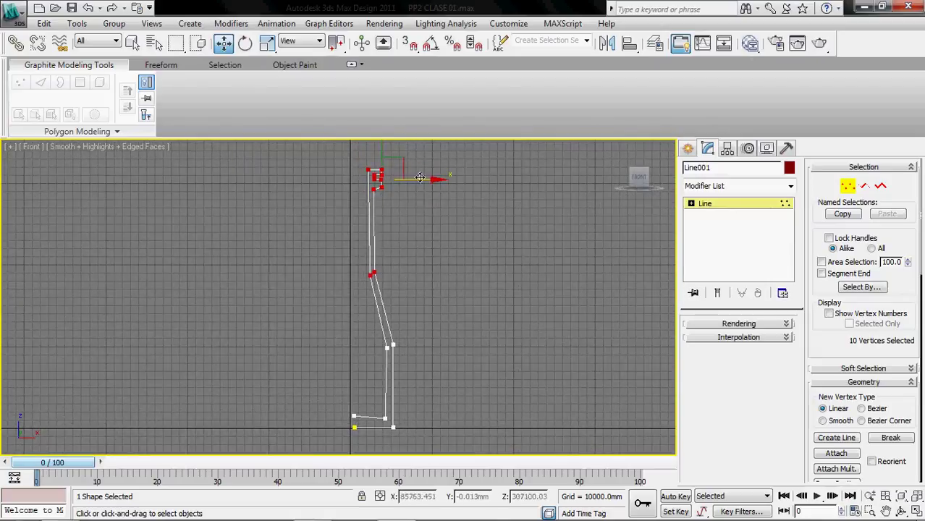
{"action": "left_click", "coordinate": [408, 198]}
{"action": "left_click_drag", "start_coordinate": [389, 281], "coordinate": [326, 150]}
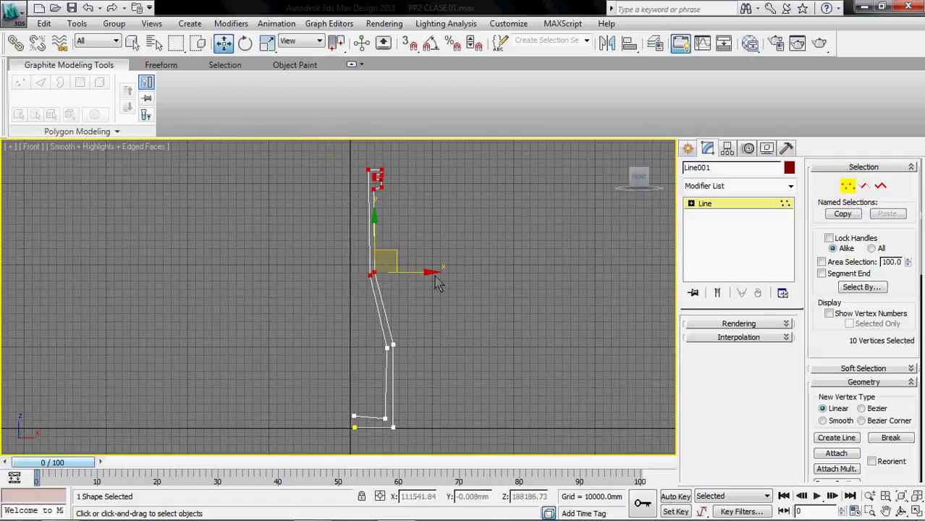
{"action": "mouse_move", "coordinate": [420, 272]}
{"action": "left_mouse_down"}
{"action": "mouse_move", "coordinate": [408, 271]}
{"action": "mouse_move", "coordinate": [469, 270]}
{"action": "mouse_move", "coordinate": [414, 267]}
{"action": "left_mouse_up"}
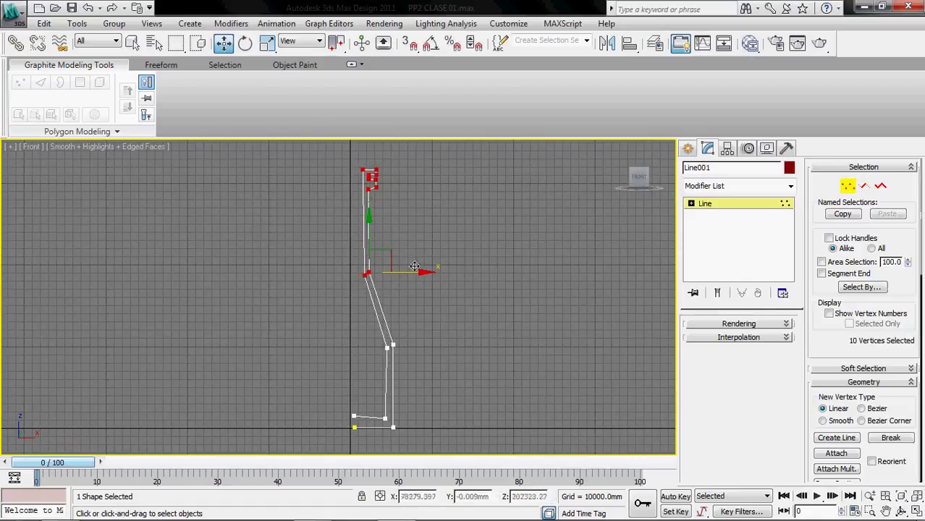
{"action": "left_click", "coordinate": [429, 299]}
- Raise the inner vertex under the lip about 2816 mm and lower the groove's inner bottom vertex about 372 mm, levelling both edges
{"action": "scroll", "coordinate": [386, 324], "scroll_direction": "up", "scroll_amount": 10}
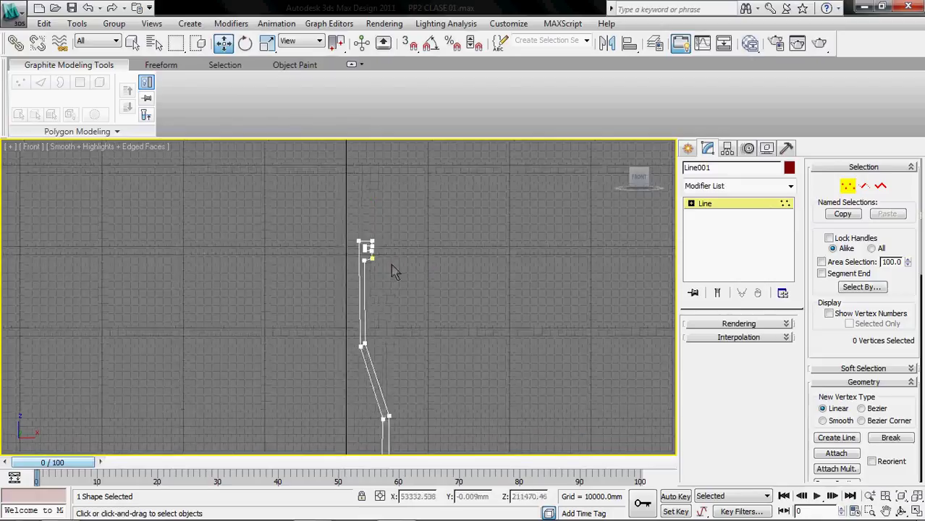
{"action": "scroll", "coordinate": [351, 355], "scroll_direction": "down", "scroll_amount": 10}
{"action": "scroll", "coordinate": [362, 383], "scroll_direction": "up", "scroll_amount": 5}
{"action": "middle_click_drag", "start_coordinate": [372, 406], "coordinate": [356, 344]}
{"action": "left_click", "coordinate": [318, 386]}
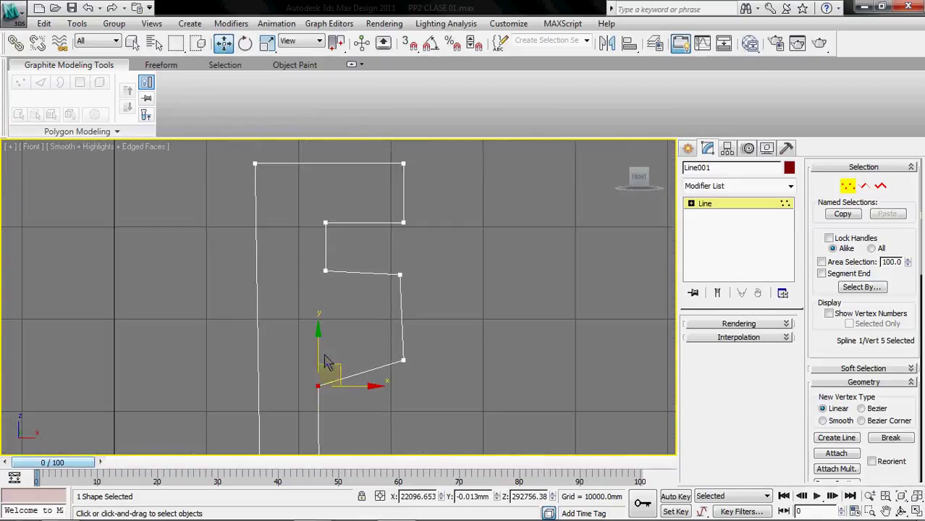
{"action": "left_click_drag", "start_coordinate": [317, 349], "coordinate": [318, 323]}
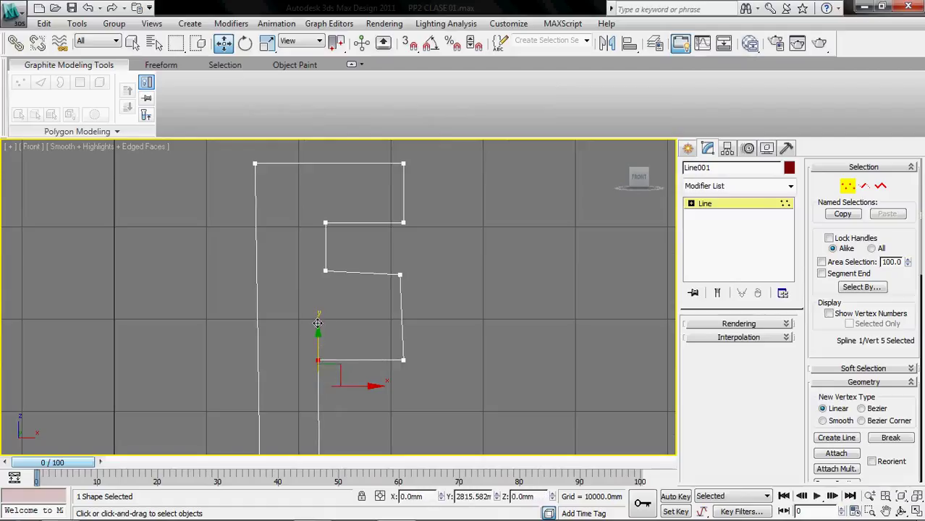
{"action": "left_click_drag", "start_coordinate": [357, 289], "coordinate": [320, 237]}
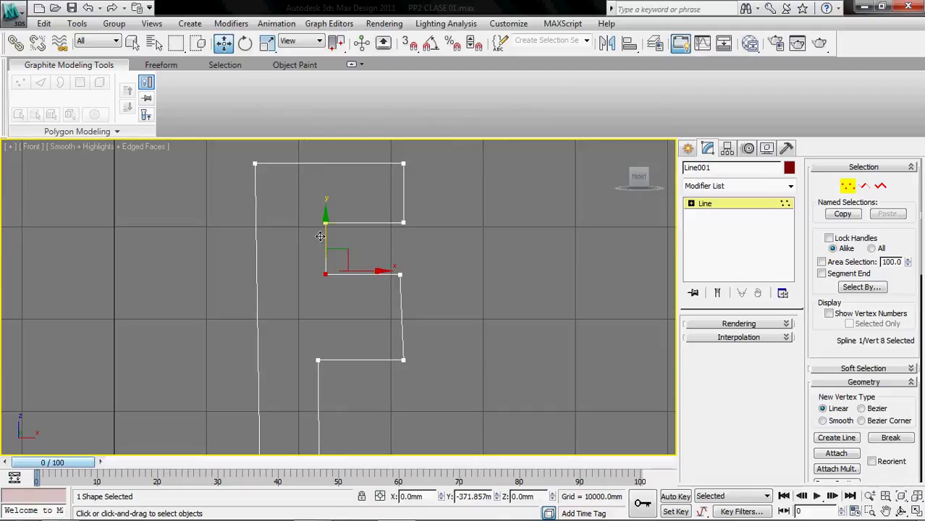
{"action": "left_click", "coordinate": [382, 235]}
- Move the two outer vertices of the upper lip inward along X to make that lip narrower
{"action": "scroll", "coordinate": [302, 187], "scroll_direction": "down", "scroll_amount": 6}
{"action": "scroll", "coordinate": [351, 289], "scroll_direction": "up", "scroll_amount": 3}
{"action": "middle_click_drag", "start_coordinate": [342, 245], "coordinate": [351, 373]}
{"action": "scroll", "coordinate": [355, 266], "scroll_direction": "up", "scroll_amount": 2}
{"action": "left_click_drag", "start_coordinate": [375, 292], "coordinate": [333, 205]}
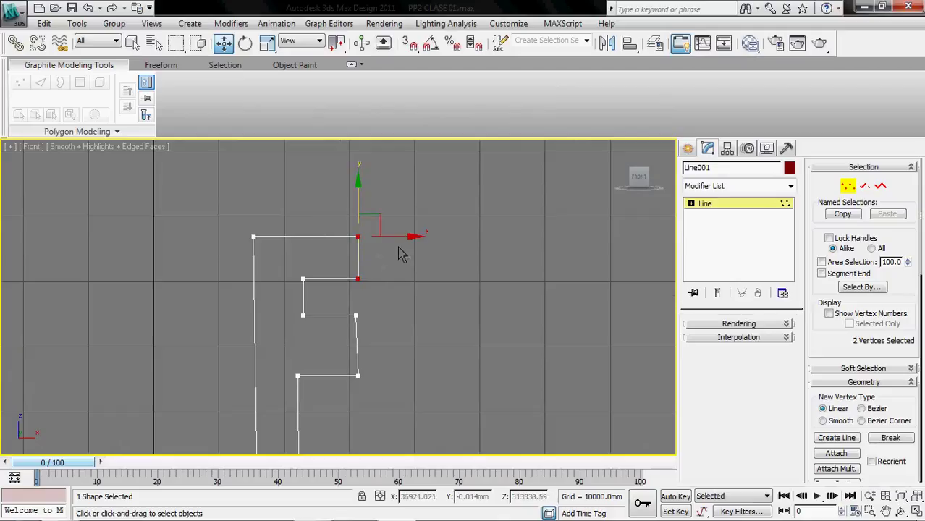
{"action": "left_click_drag", "start_coordinate": [400, 236], "coordinate": [215, 205]}
- Lower the two top-edge vertices about 2200 mm and raise the two vertices of the lower lip's bottom edge about 3458 mm
{"action": "left_click", "coordinate": [370, 268]}
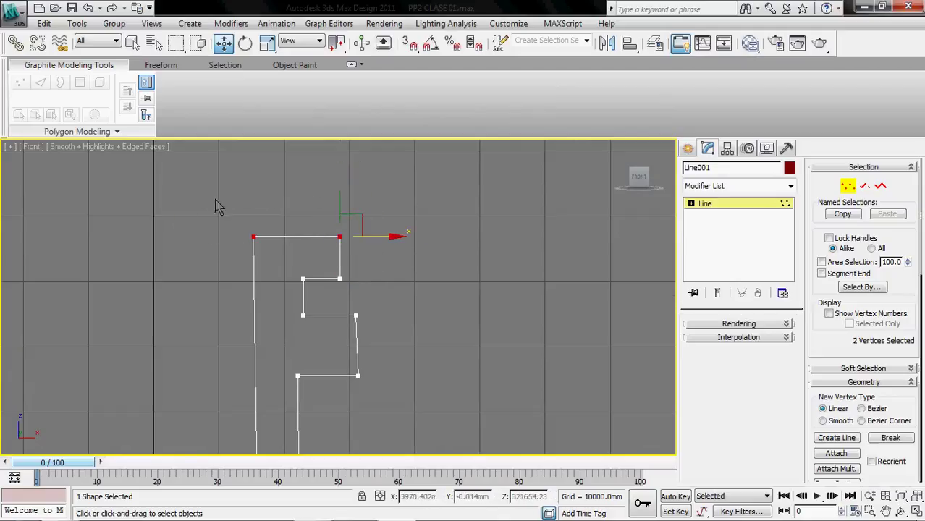
{"action": "left_click_drag", "start_coordinate": [339, 196], "coordinate": [339, 212]}
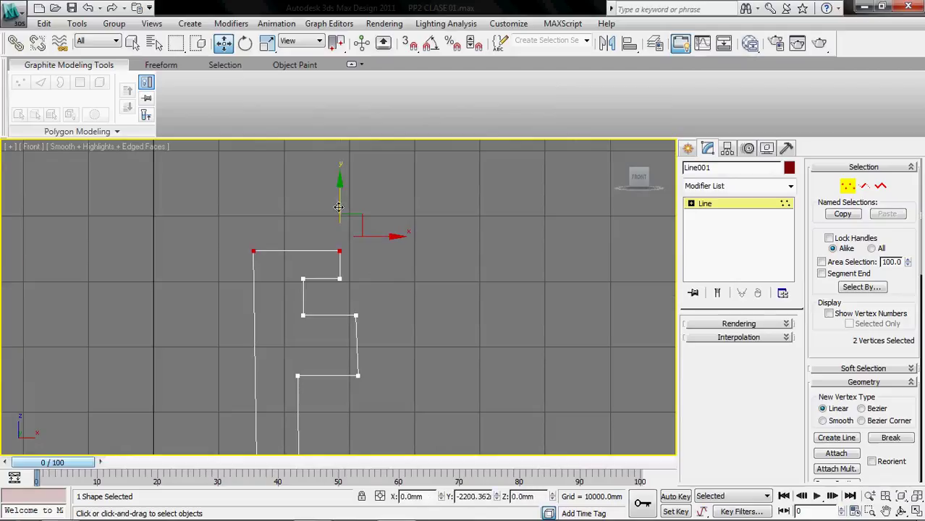
{"action": "left_click_drag", "start_coordinate": [387, 395], "coordinate": [296, 312]}
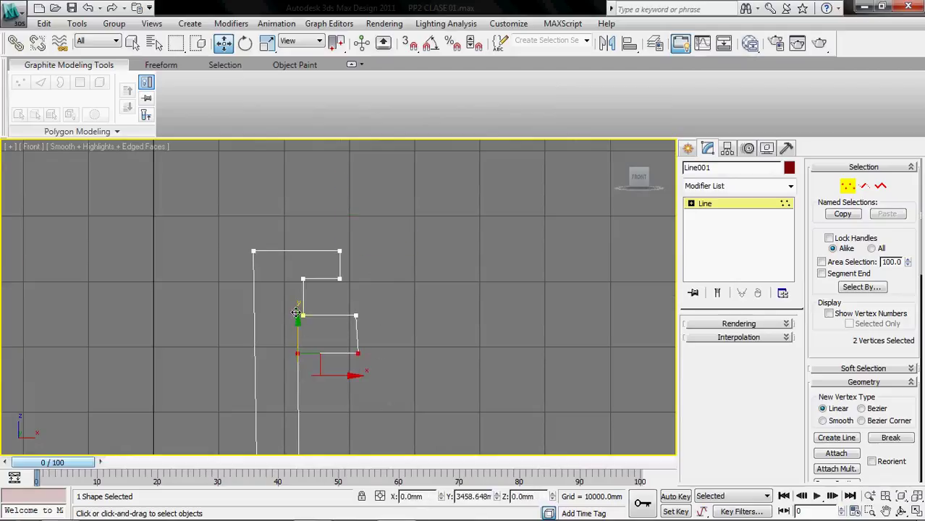
{"action": "left_click", "coordinate": [437, 314]}
- Select the profile's start vertex on the outer base and set its X coordinate to 0 mm
{"action": "scroll", "coordinate": [399, 272], "scroll_direction": "down", "scroll_amount": 6}
{"action": "middle_click_drag", "start_coordinate": [325, 366], "coordinate": [353, 217]}
{"action": "middle_click_drag", "start_coordinate": [323, 407], "coordinate": [348, 347]}
{"action": "scroll", "coordinate": [329, 389], "scroll_direction": "up", "scroll_amount": 3}
{"action": "scroll", "coordinate": [348, 333], "scroll_direction": "down", "scroll_amount": 4}
{"action": "scroll", "coordinate": [351, 340], "scroll_direction": "up", "scroll_amount": 3}
{"action": "left_click_drag", "start_coordinate": [346, 361], "coordinate": [308, 335]}
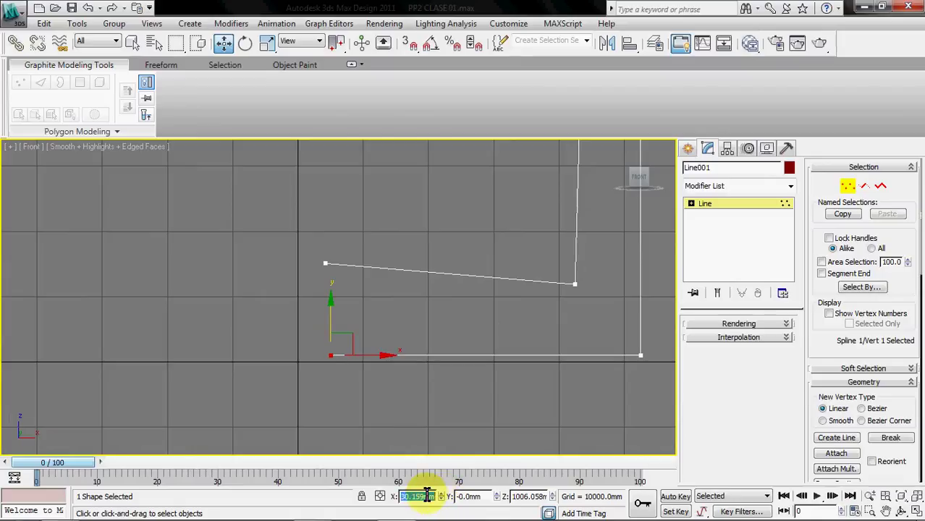
{"action": "key", "text": "Return"}
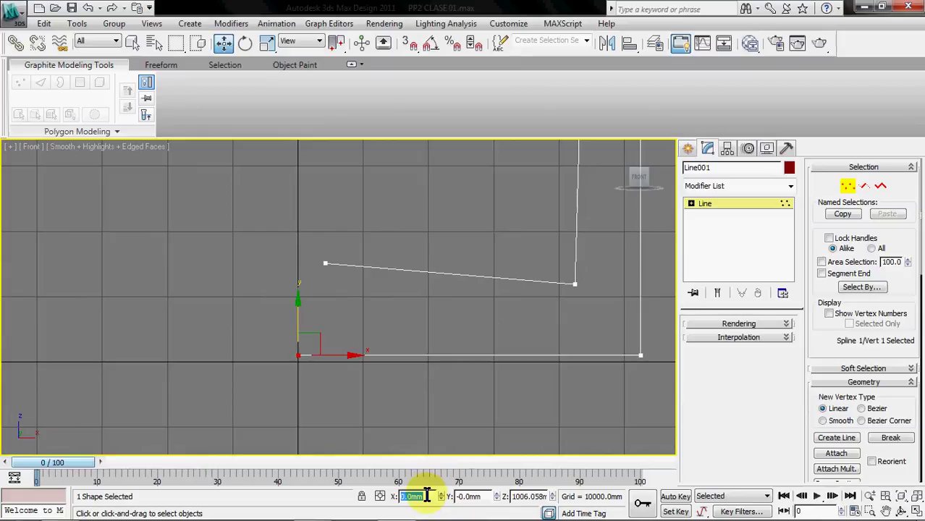
- Set the X coordinate of the inner base's open end vertex to 0 mm and clear the selection
{"action": "left_click_drag", "start_coordinate": [284, 231], "coordinate": [351, 283]}
{"action": "double_click", "coordinate": [423, 496]}
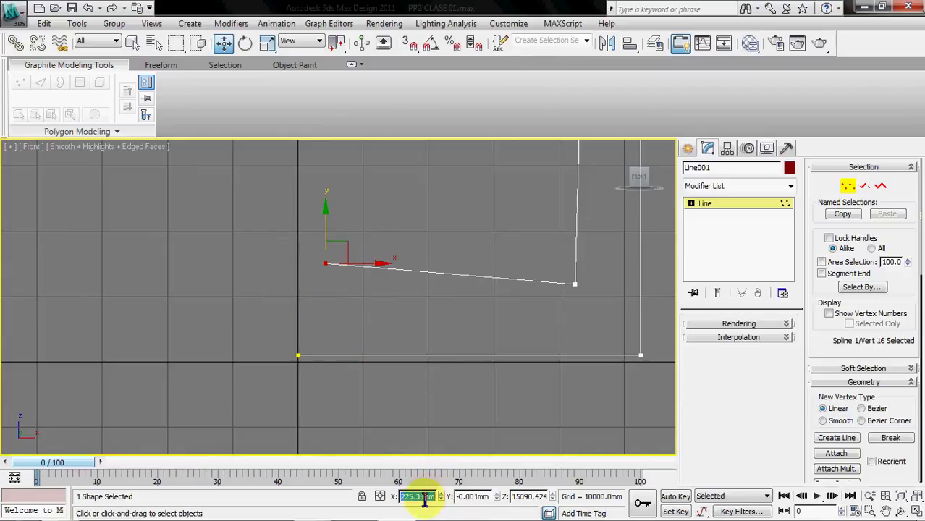
{"action": "type", "text": "0"}
{"action": "key", "text": "Return"}
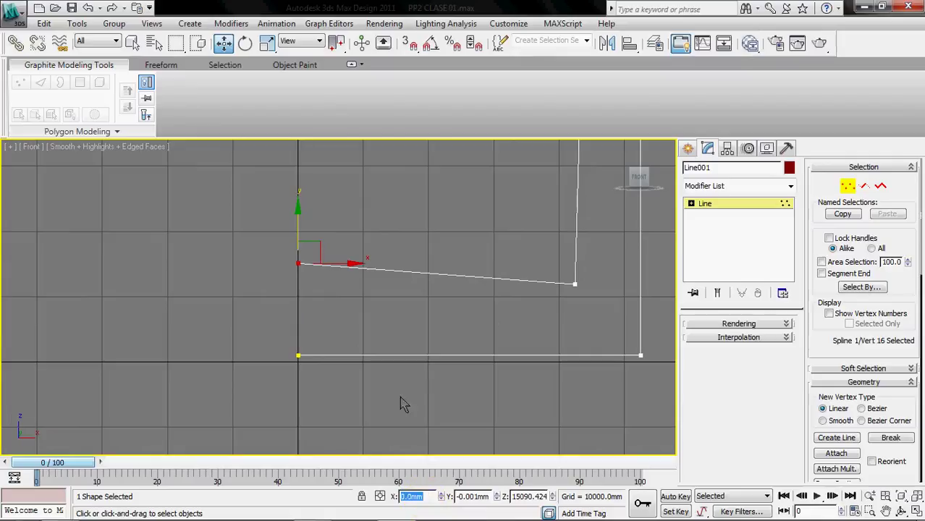
{"action": "left_click", "coordinate": [318, 303]}
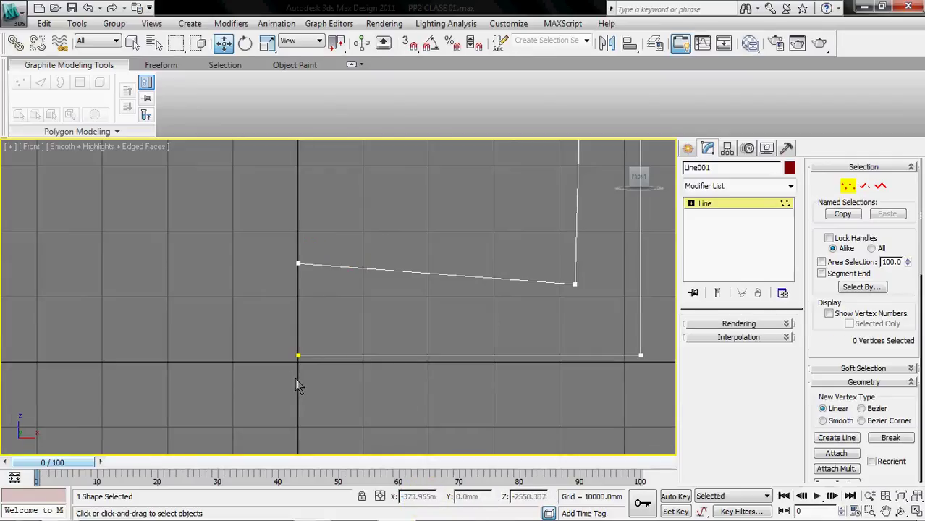
- Set the Z coordinate of both outer base vertices to 0 mm, one vertex at a time, and clear the selection
{"action": "left_click_drag", "start_coordinate": [661, 372], "coordinate": [261, 330]}
{"action": "middle_click_drag", "start_coordinate": [453, 367], "coordinate": [424, 355]}
{"action": "left_click", "coordinate": [269, 344]}
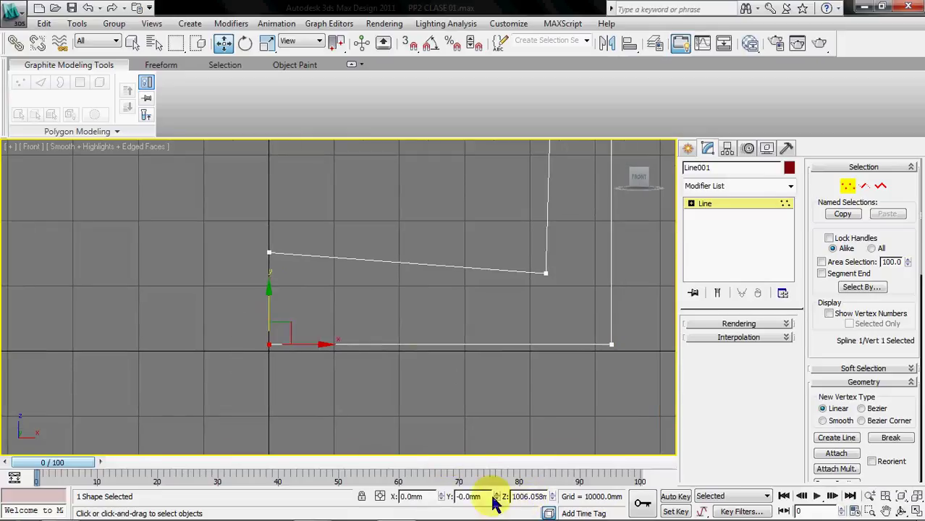
{"action": "left_click_drag", "start_coordinate": [480, 495], "coordinate": [425, 488]}
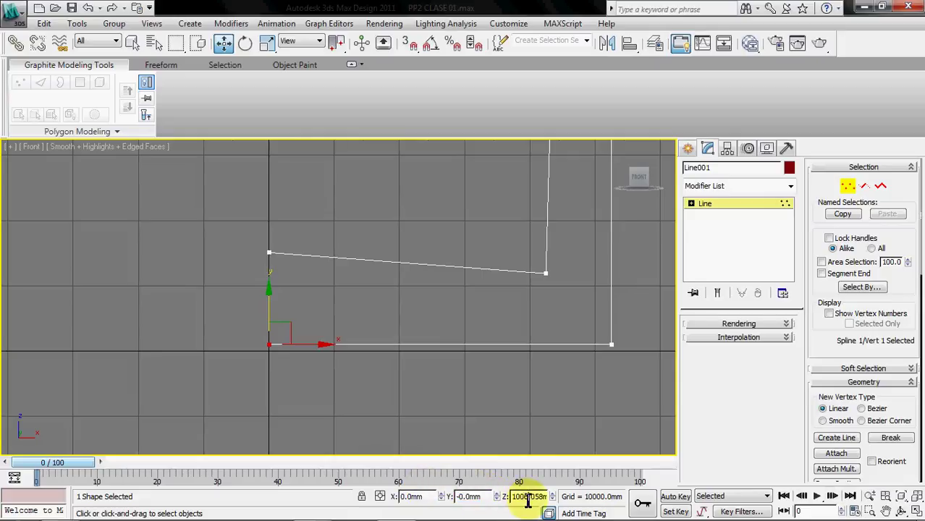
{"action": "type", "text": "0mm"}
{"action": "key", "text": "Return"}
{"action": "left_click", "coordinate": [611, 344]}
{"action": "type", "text": "0"}
{"action": "key", "text": "Return"}
{"action": "left_click", "coordinate": [181, 374]}
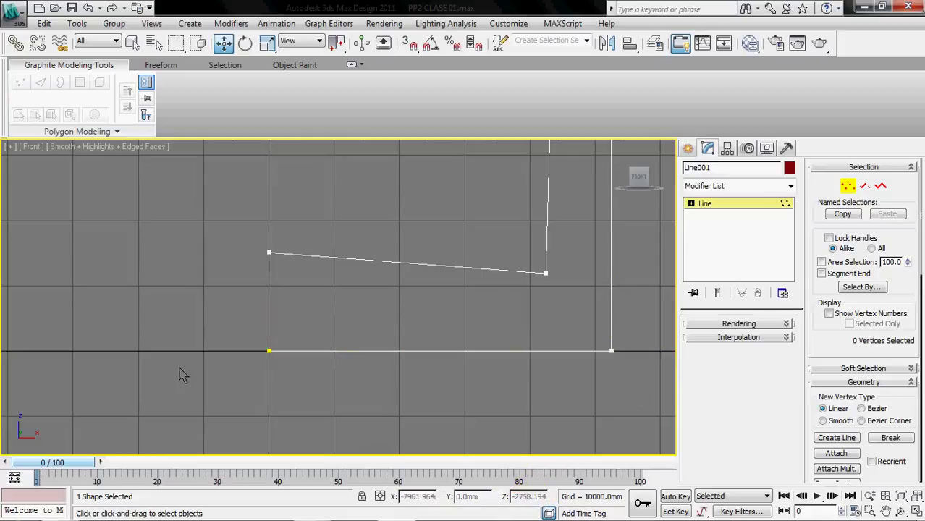
- Inspect the complete profile from the aligned base up to the neck and lip
{"action": "scroll", "coordinate": [347, 369], "scroll_direction": "down", "scroll_amount": 3}
{"action": "scroll", "coordinate": [402, 333], "scroll_direction": "down", "scroll_amount": 3}
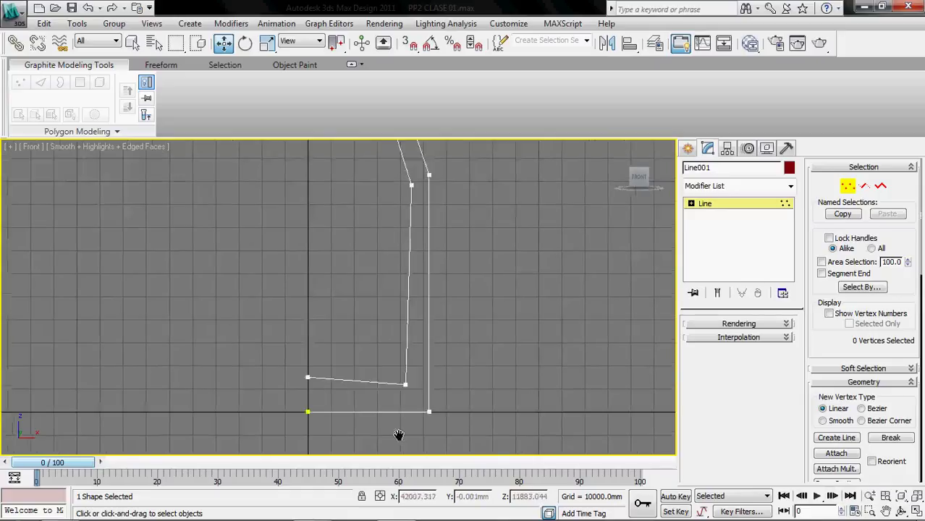
{"action": "scroll", "coordinate": [401, 364], "scroll_direction": "down", "scroll_amount": 2}
{"action": "middle_click_drag", "start_coordinate": [411, 289], "coordinate": [397, 352]}
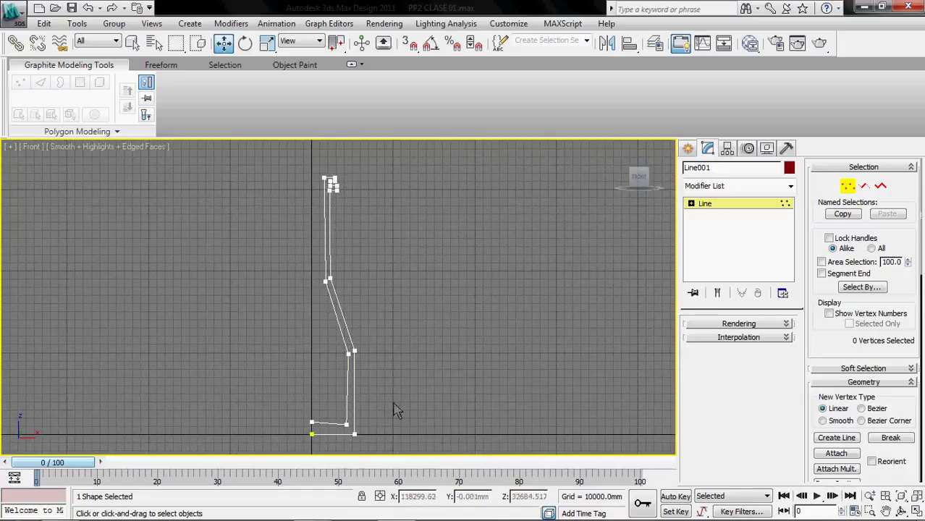
{"action": "middle_click_drag", "start_coordinate": [355, 433], "coordinate": [344, 310]}
{"action": "scroll", "coordinate": [391, 414], "scroll_direction": "up", "scroll_amount": 8}
{"action": "scroll", "coordinate": [440, 327], "scroll_direction": "down", "scroll_amount": 6}
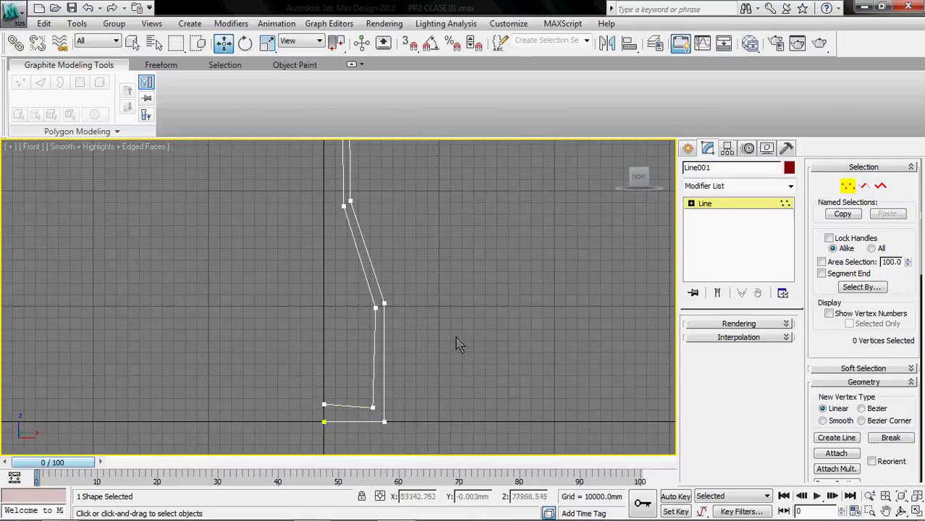
{"action": "middle_click_drag", "start_coordinate": [446, 210], "coordinate": [430, 407]}
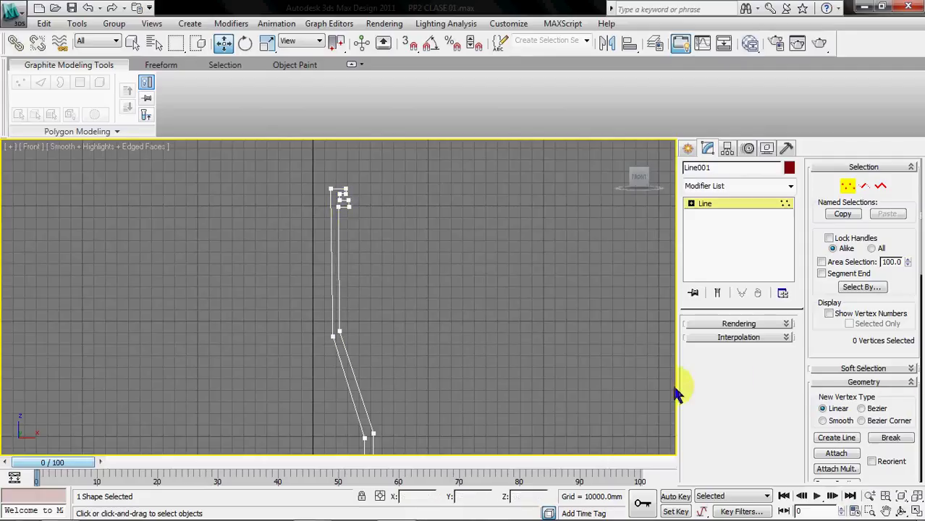
{"action": "middle_click_drag", "start_coordinate": [424, 288], "coordinate": [411, 279]}
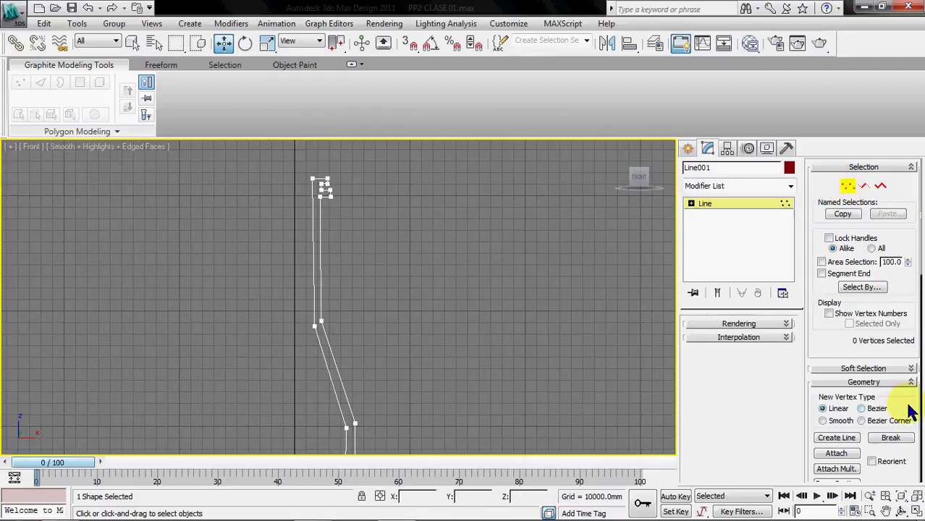
- Use Fillet on the outer bottom corner vertex to round it with a large freehand radius
{"action": "left_click_drag", "start_coordinate": [909, 414], "coordinate": [907, 58]}
{"action": "scroll", "coordinate": [902, 272], "scroll_direction": "down", "scroll_amount": 3}
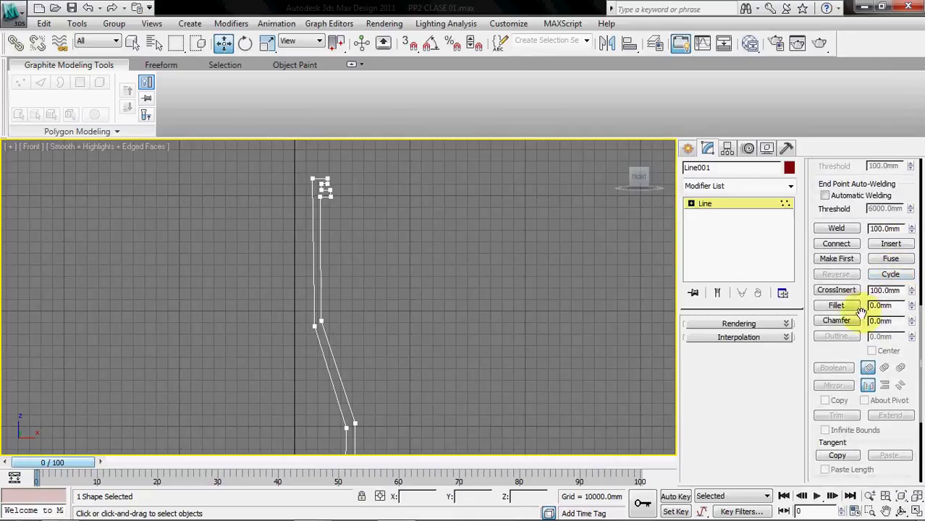
{"action": "left_click", "coordinate": [837, 307]}
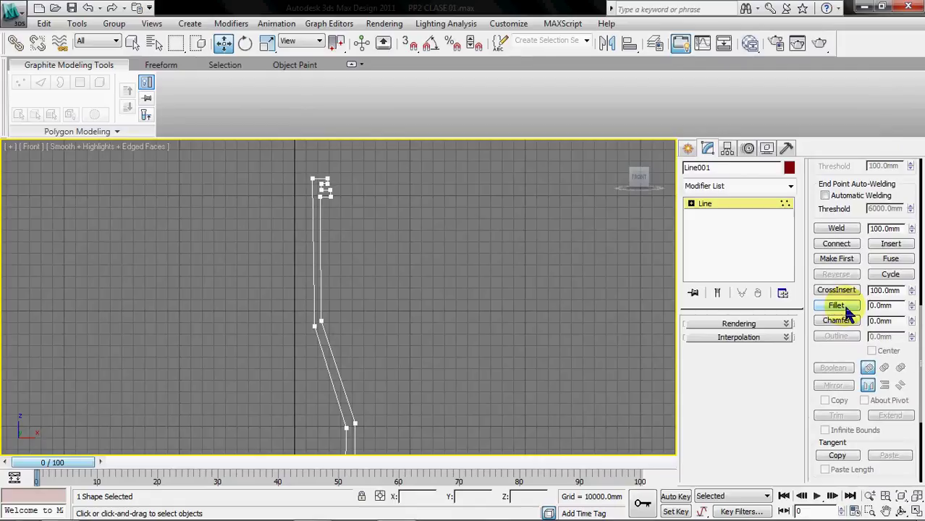
{"action": "left_click", "coordinate": [839, 308]}
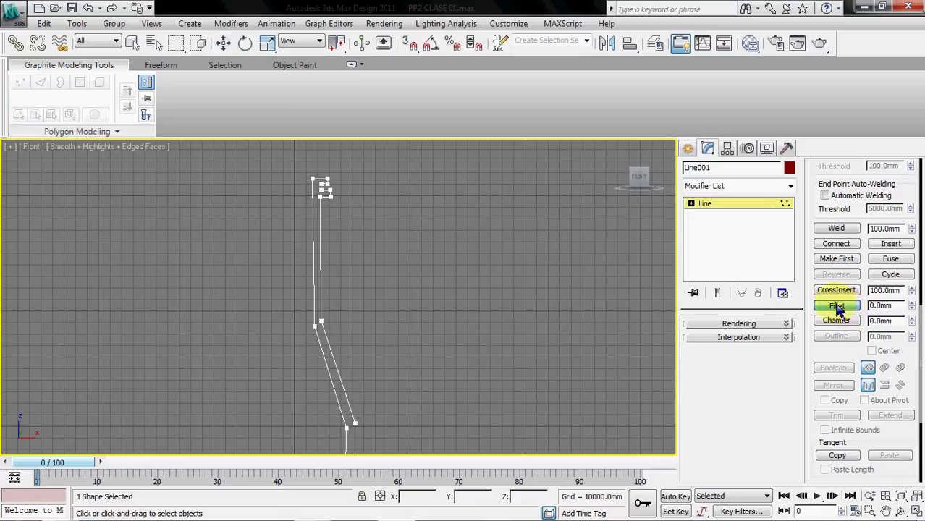
{"action": "middle_click_drag", "start_coordinate": [421, 322], "coordinate": [407, 142]}
{"action": "middle_click_drag", "start_coordinate": [374, 311], "coordinate": [404, 392]}
{"action": "scroll", "coordinate": [477, 279], "scroll_direction": "up", "scroll_amount": 4}
{"action": "left_click", "coordinate": [391, 367]}
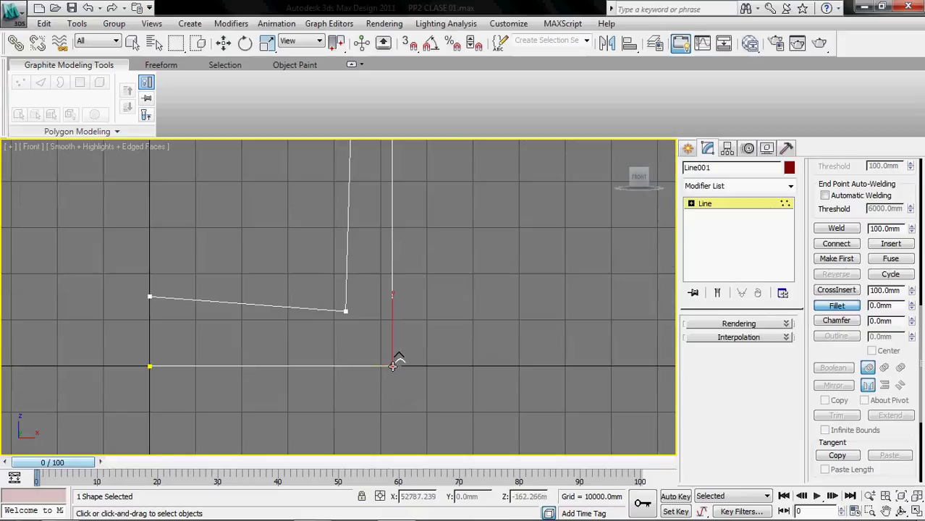
{"action": "left_click_drag", "start_coordinate": [393, 366], "coordinate": [409, 391]}
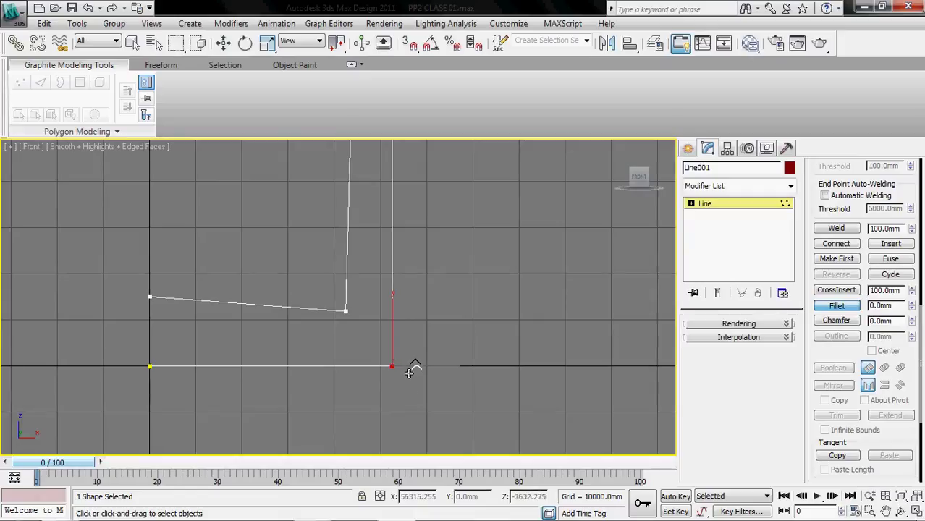
{"action": "left_click_drag", "start_coordinate": [409, 364], "coordinate": [446, 230]}
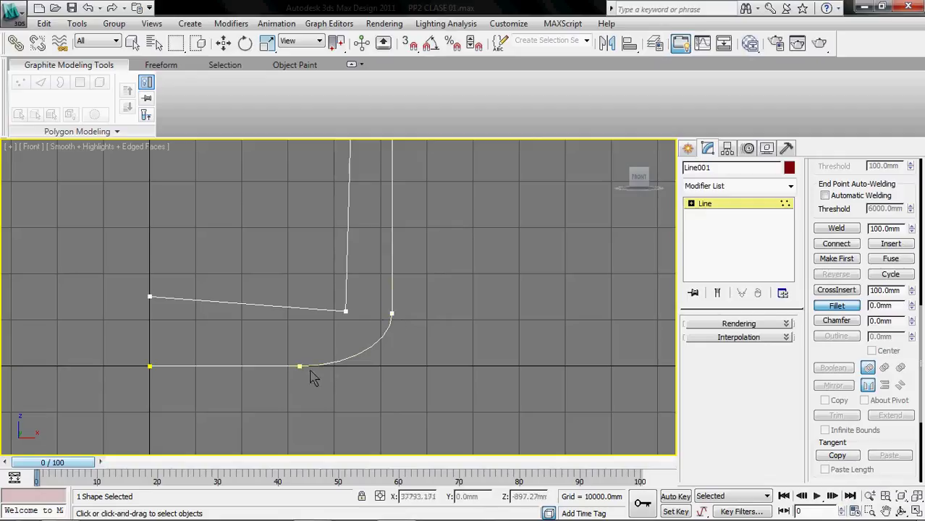
- Select the inner bottom corner vertex and fillet it freehand so it follows the rounded outer corner
{"action": "left_click_drag", "start_coordinate": [351, 318], "coordinate": [321, 262]}
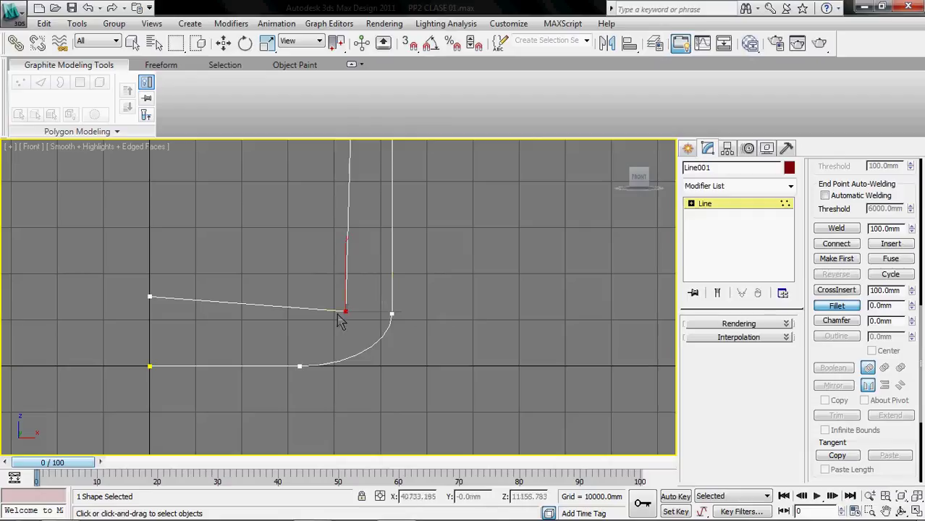
{"action": "left_click_drag", "start_coordinate": [354, 279], "coordinate": [378, 227]}
{"action": "scroll", "coordinate": [434, 258], "scroll_direction": "down", "scroll_amount": 4}
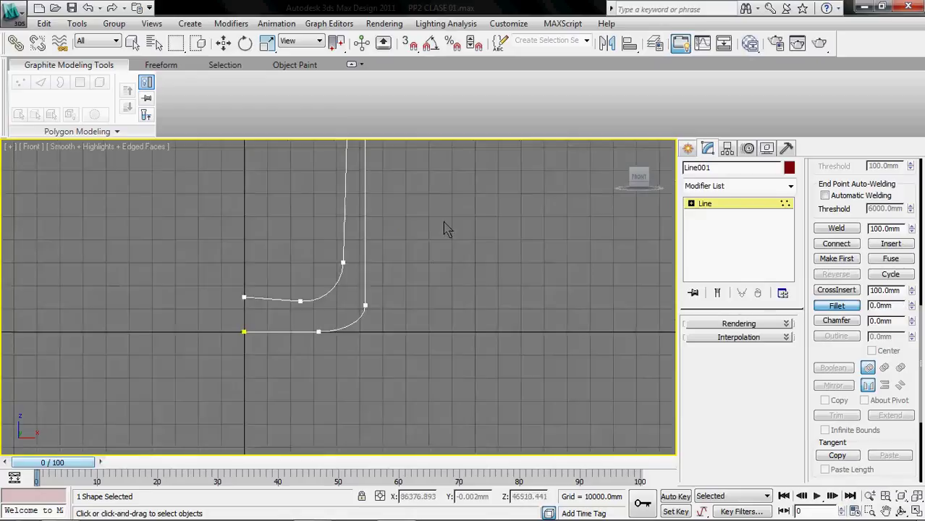
- Select the inner and outer shoulder vertices together and fillet both with a freehand radius
{"action": "scroll", "coordinate": [399, 331], "scroll_direction": "up", "scroll_amount": 8}
{"action": "left_click_drag", "start_coordinate": [398, 321], "coordinate": [323, 262]}
{"action": "middle_click_drag", "start_coordinate": [363, 285], "coordinate": [405, 347]}
{"action": "left_click_drag", "start_coordinate": [394, 322], "coordinate": [403, 195]}
- Select the two vertices where the neck meets the shoulder and fillet both into a smooth curve
{"action": "middle_click_drag", "start_coordinate": [413, 245], "coordinate": [413, 375]}
{"action": "scroll", "coordinate": [412, 369], "scroll_direction": "down", "scroll_amount": 3}
{"action": "middle_click_drag", "start_coordinate": [360, 272], "coordinate": [366, 425]}
{"action": "left_click_drag", "start_coordinate": [356, 414], "coordinate": [311, 368]}
{"action": "middle_click_drag", "start_coordinate": [382, 387], "coordinate": [465, 314]}
{"action": "scroll", "coordinate": [464, 313], "scroll_direction": "up", "scroll_amount": 2}
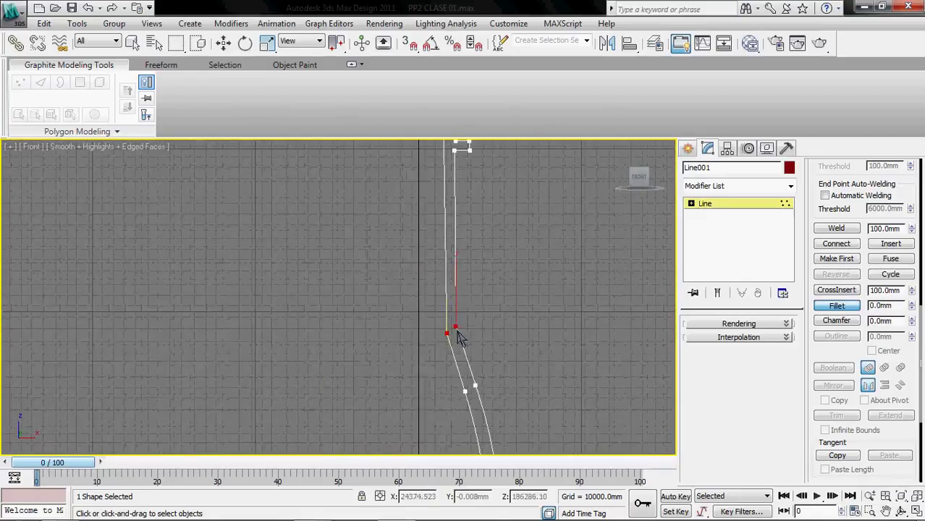
{"action": "left_click_drag", "start_coordinate": [458, 326], "coordinate": [475, 223]}
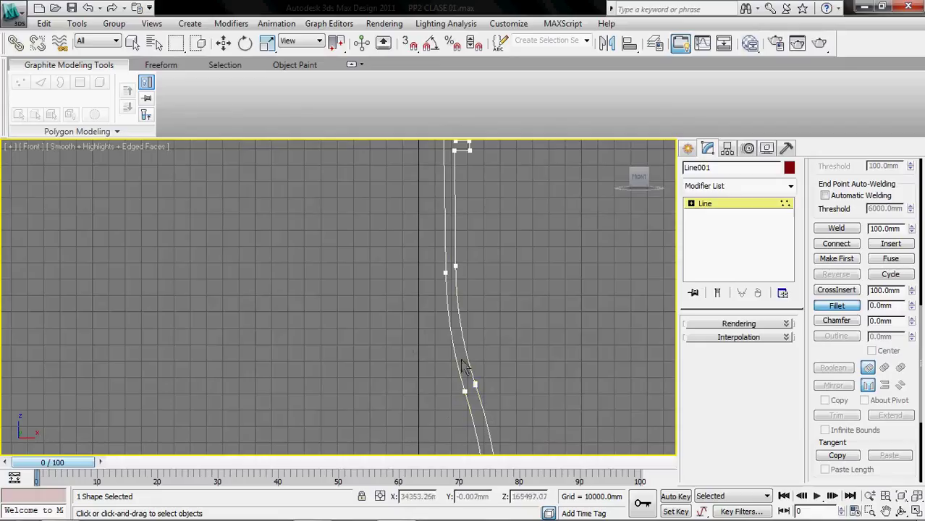
- Fillet the corners of the ring and the groove below the bottle's lip with a small freehand radius
{"action": "scroll", "coordinate": [504, 317], "scroll_direction": "up", "scroll_amount": 10}
{"action": "middle_click_drag", "start_coordinate": [382, 202], "coordinate": [378, 370]}
{"action": "scroll", "coordinate": [379, 370], "scroll_direction": "up", "scroll_amount": 2}
{"action": "left_click_drag", "start_coordinate": [476, 385], "coordinate": [461, 304]}
{"action": "left_click_drag", "start_coordinate": [376, 330], "coordinate": [390, 250]}
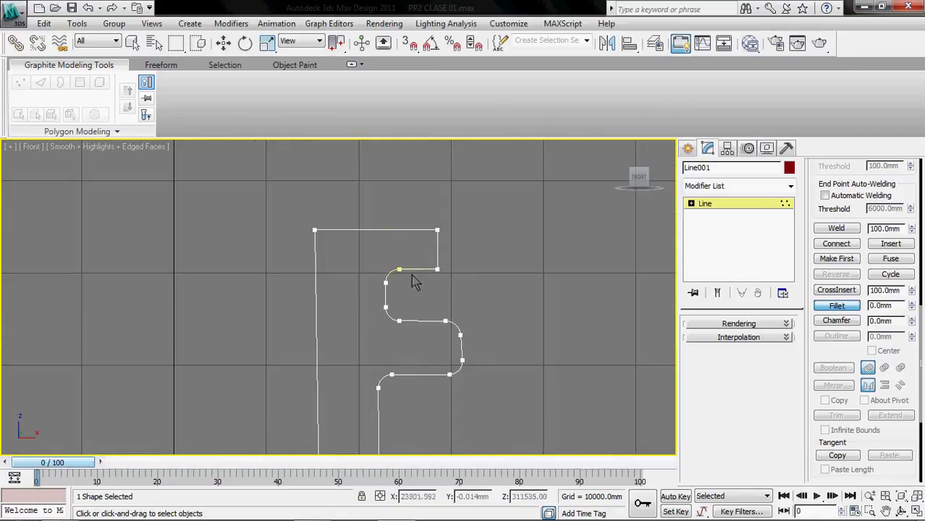
- Fillet the lip's two outer corners together and its inner top corner with a small freehand radius
{"action": "left_click_drag", "start_coordinate": [442, 280], "coordinate": [451, 196]}
{"action": "mouse_move", "coordinate": [438, 278]}
{"action": "left_mouse_down"}
{"action": "mouse_move", "coordinate": [450, 248]}
{"action": "mouse_move", "coordinate": [432, 269]}
{"action": "left_mouse_up"}
{"action": "left_click", "coordinate": [317, 228]}
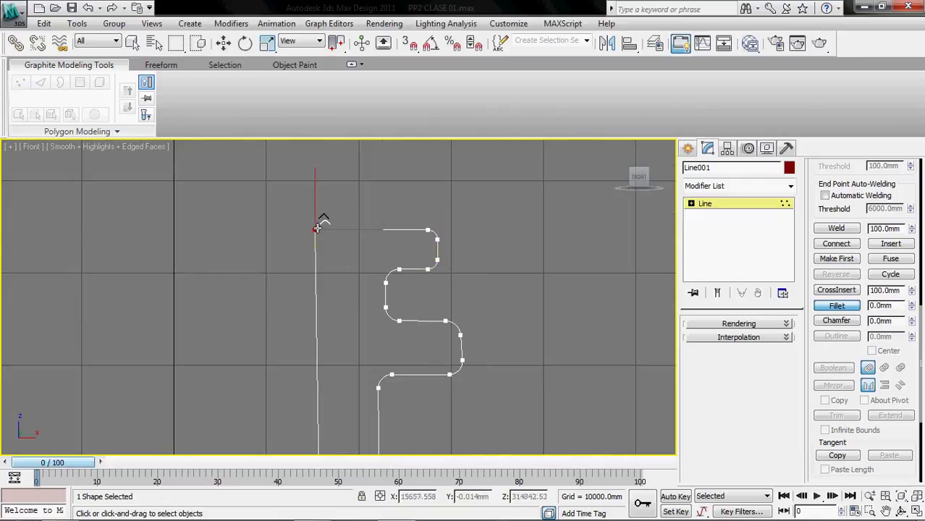
{"action": "left_click_drag", "start_coordinate": [317, 228], "coordinate": [320, 210]}
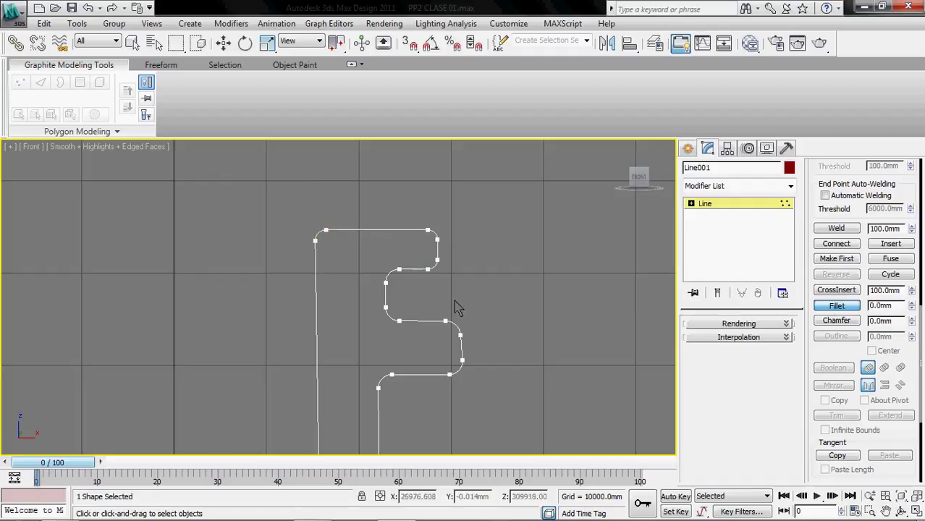
- End the Fillet command and leave vertex editing of the finished bottle profile
{"action": "scroll", "coordinate": [454, 300], "scroll_direction": "down", "scroll_amount": 3}
{"action": "middle_click_drag", "start_coordinate": [453, 300], "coordinate": [434, 224]}
{"action": "scroll", "coordinate": [426, 280], "scroll_direction": "down", "scroll_amount": 4}
{"action": "middle_click_drag", "start_coordinate": [424, 356], "coordinate": [409, 309]}
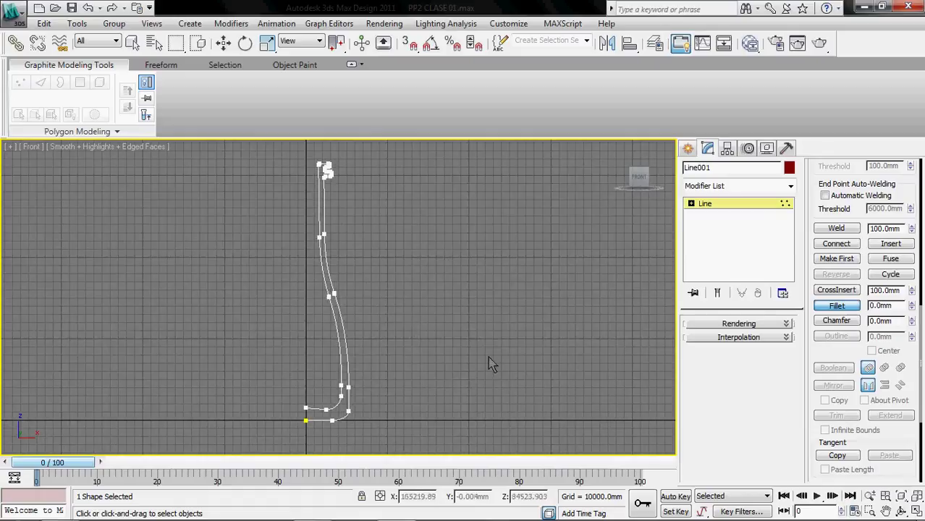
{"action": "middle_click_drag", "start_coordinate": [469, 371], "coordinate": [489, 379]}
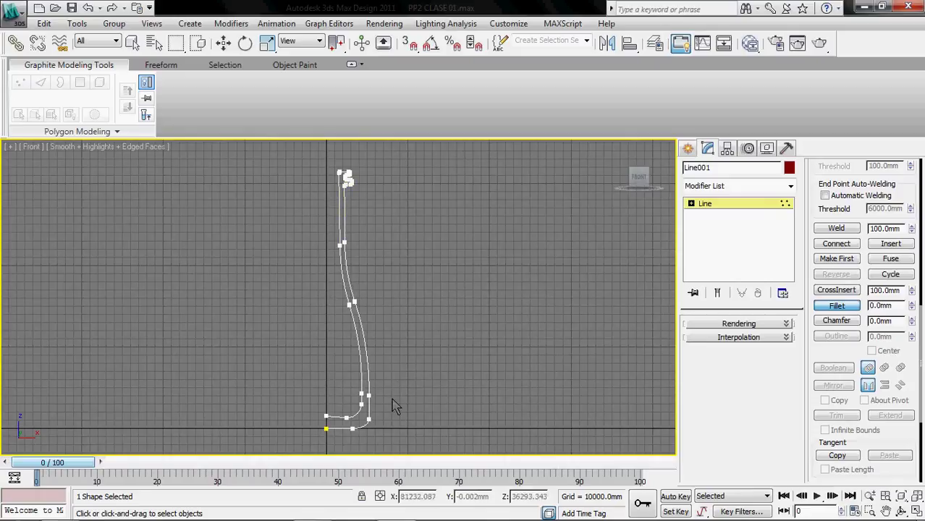
{"action": "left_click", "coordinate": [832, 307]}
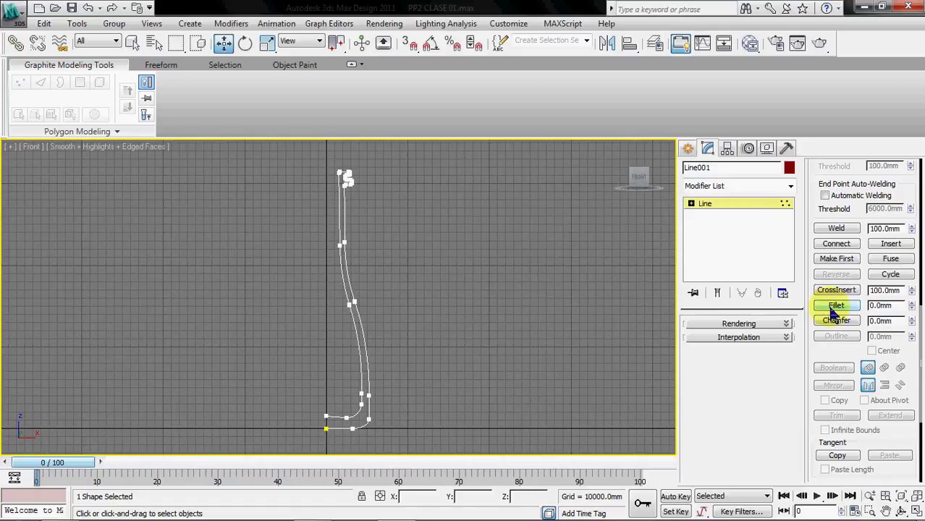
{"action": "scroll", "coordinate": [832, 352], "scroll_direction": "up", "scroll_amount": 10}
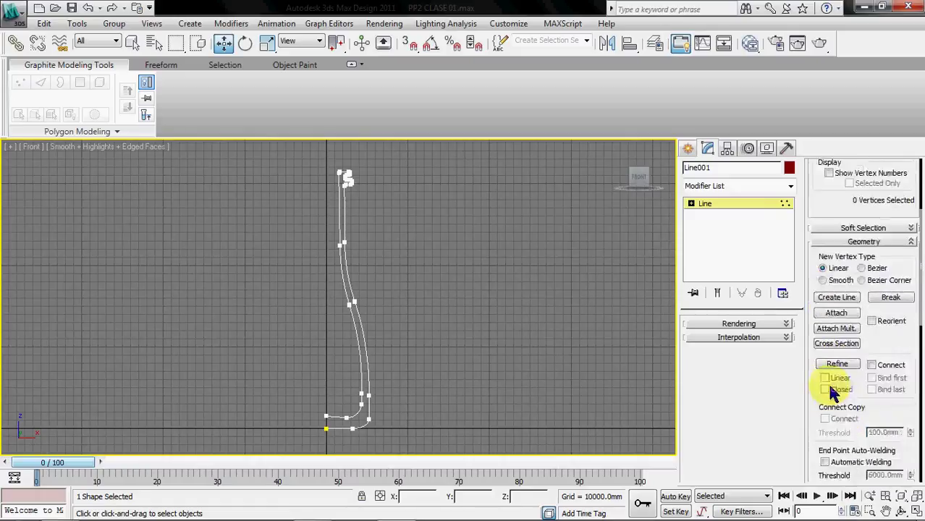
{"action": "scroll", "coordinate": [832, 391], "scroll_direction": "up", "scroll_amount": 5}
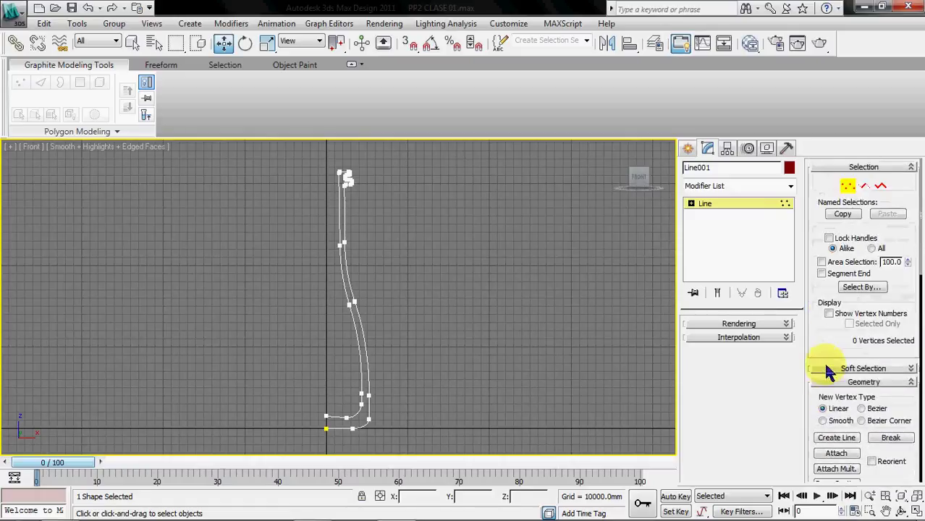
{"action": "left_click", "coordinate": [845, 188]}
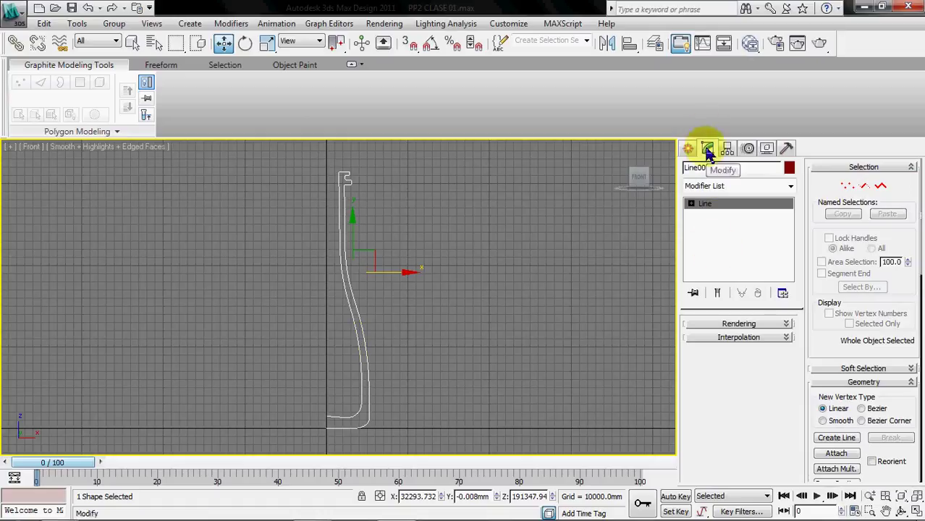
- Apply a Lathe modifier to the bottle profile line
{"action": "left_click", "coordinate": [789, 188]}
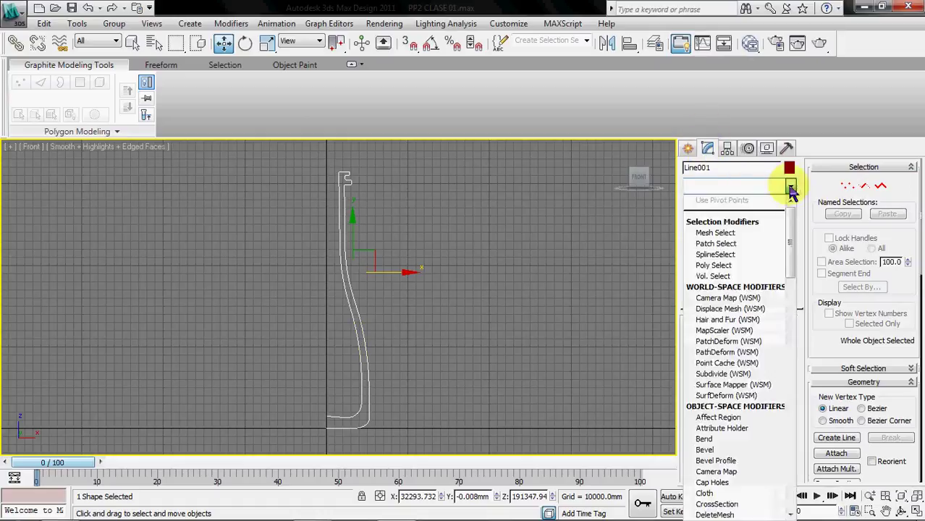
{"action": "scroll", "coordinate": [753, 359], "scroll_direction": "down", "scroll_amount": 6}
{"action": "scroll", "coordinate": [753, 360], "scroll_direction": "down", "scroll_amount": 5}
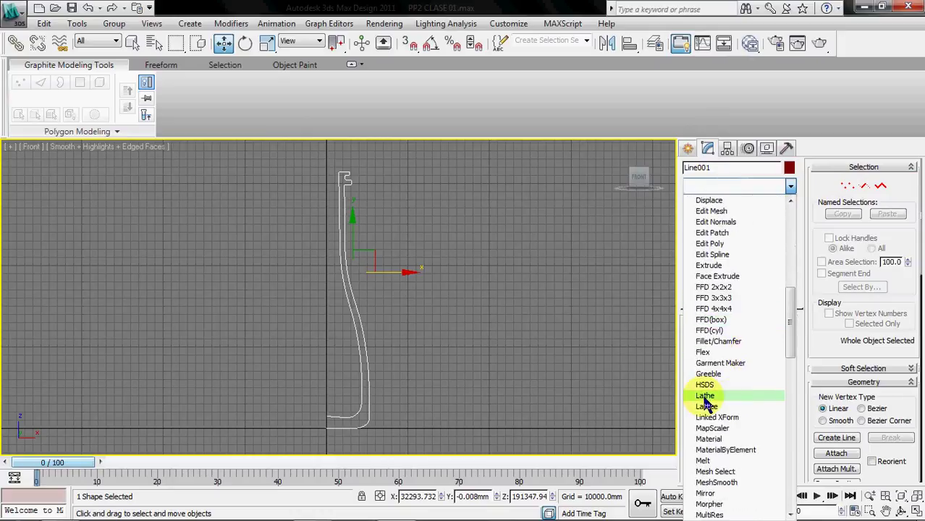
{"action": "left_click", "coordinate": [704, 397]}
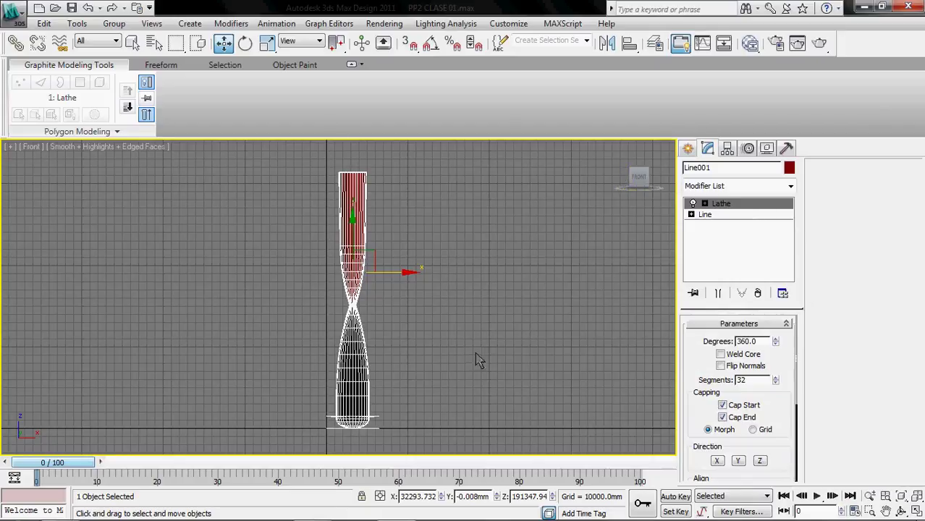
- Switch the viewport to Perspective and examine the lathed shape from above at an angle
{"action": "middle_click_drag", "start_coordinate": [475, 356], "coordinate": [510, 341]}
{"action": "middle_click_drag", "start_coordinate": [460, 289], "coordinate": [425, 297]}
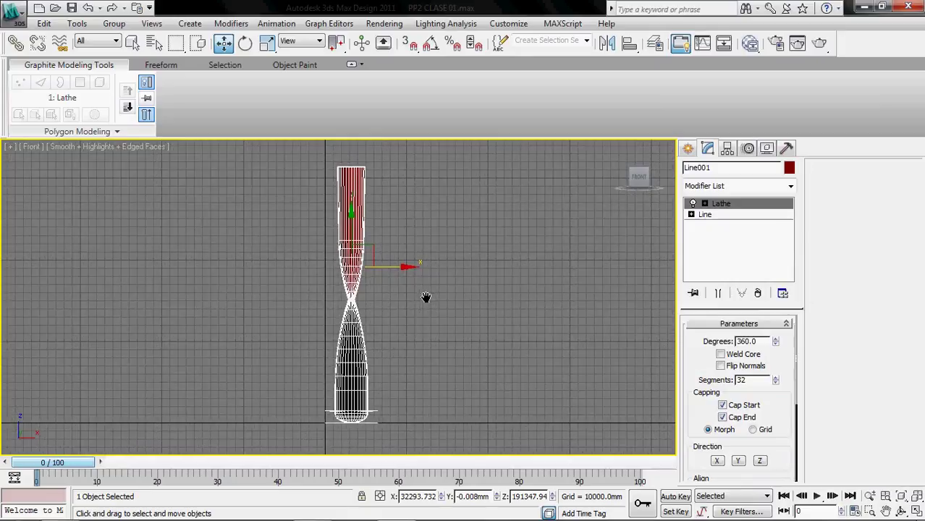
{"action": "left_click", "coordinate": [36, 146]}
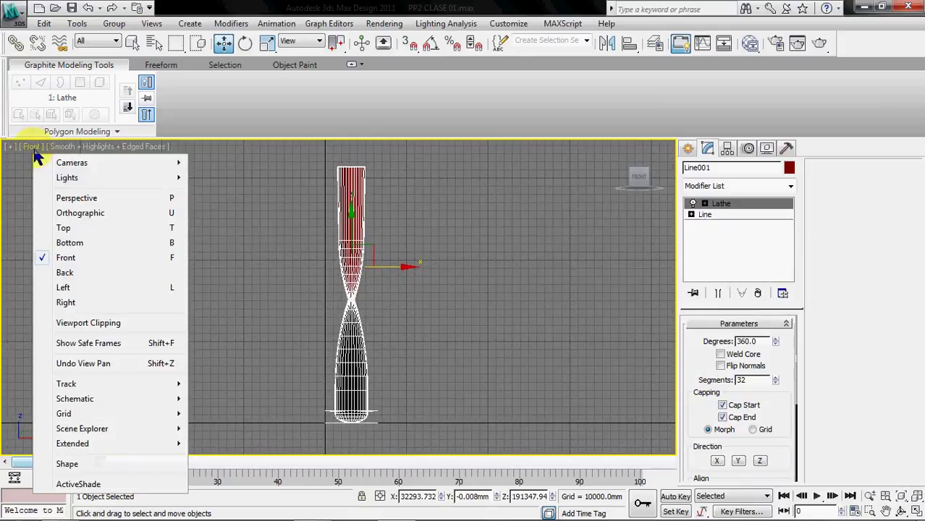
{"action": "left_click", "coordinate": [103, 203]}
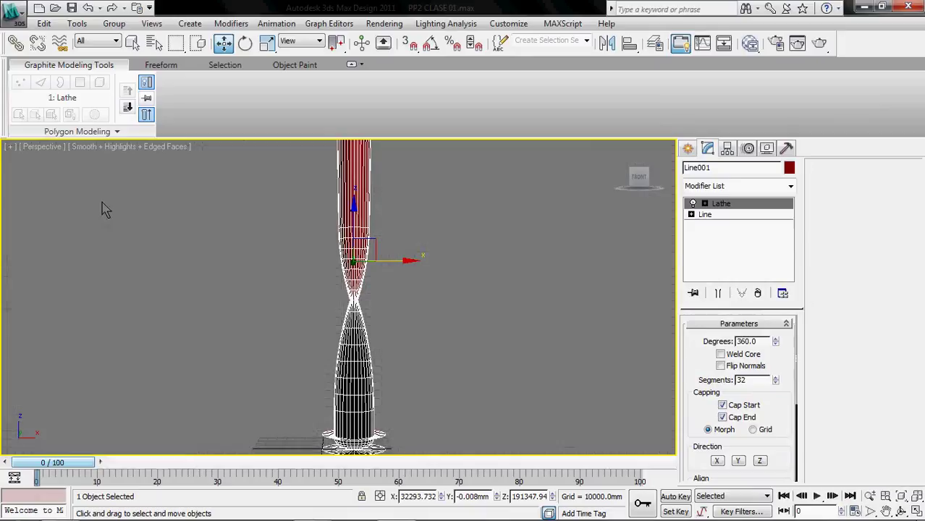
{"action": "middle_click_drag", "start_coordinate": [313, 291], "coordinate": [356, 353], "text": "alt"}
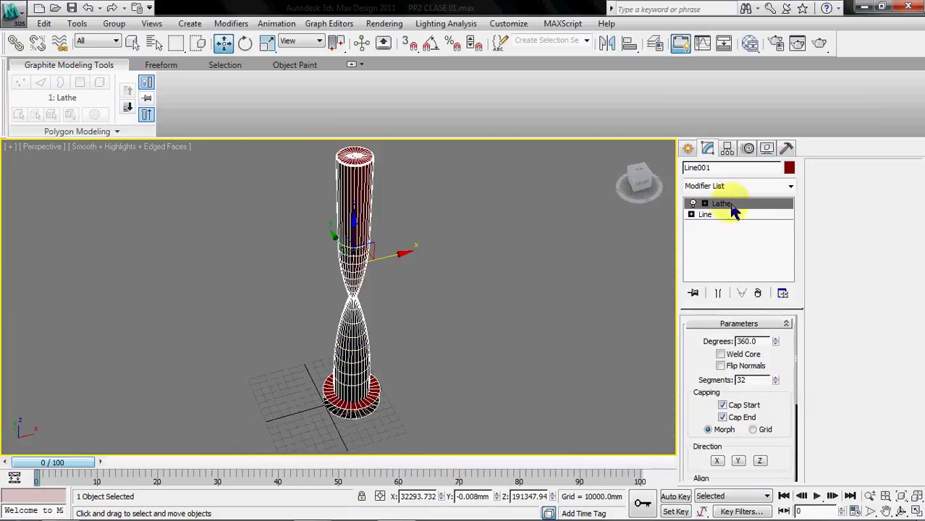
- Try the Lathe's Center and Max axis alignments and settle on Min to form the bottle
{"action": "left_click_drag", "start_coordinate": [783, 423], "coordinate": [784, 268]}
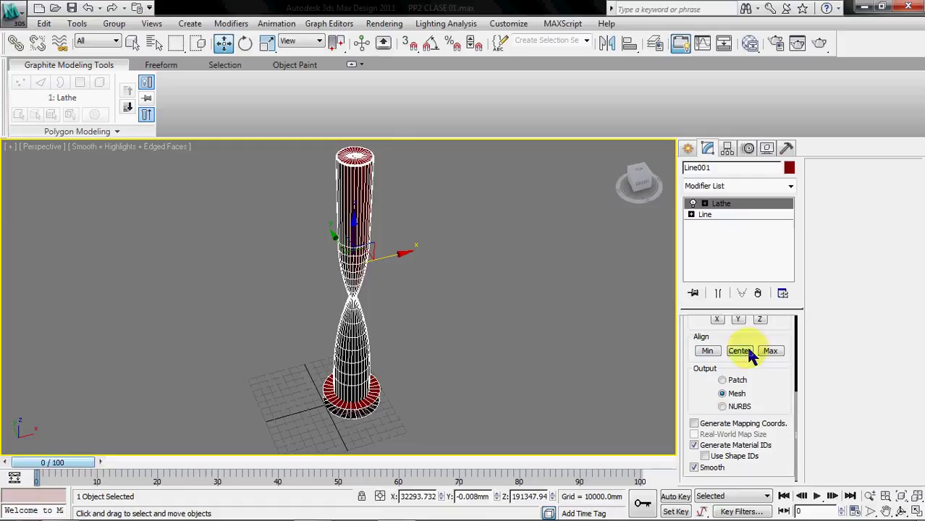
{"action": "left_click", "coordinate": [738, 351]}
{"action": "left_click", "coordinate": [771, 352]}
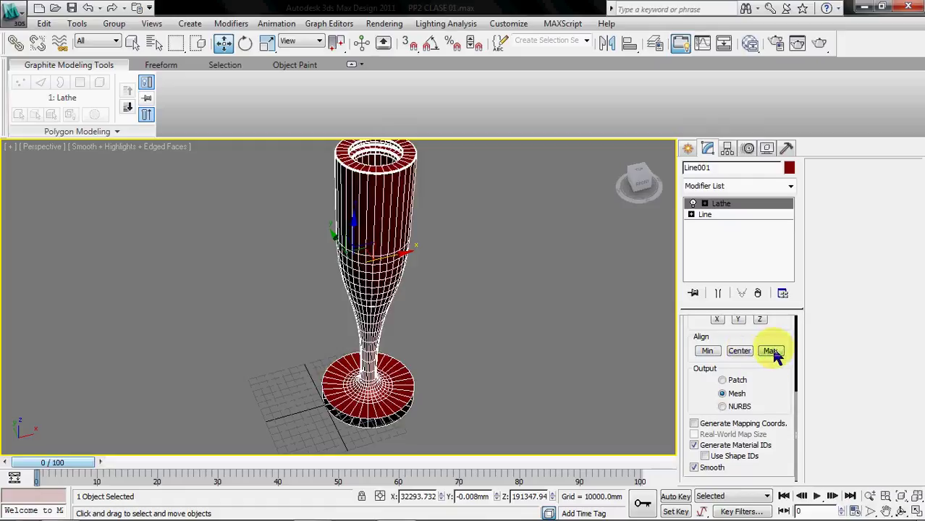
{"action": "left_click", "coordinate": [742, 352]}
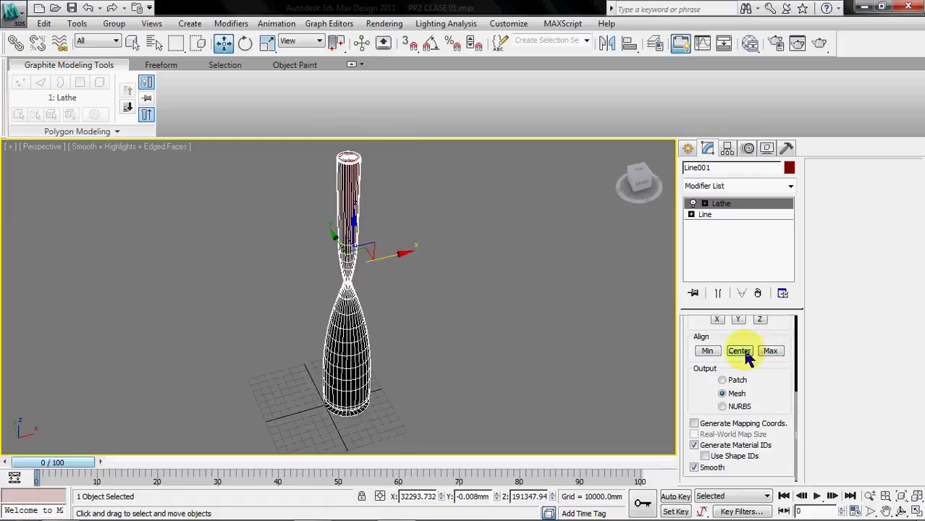
{"action": "left_click", "coordinate": [709, 352]}
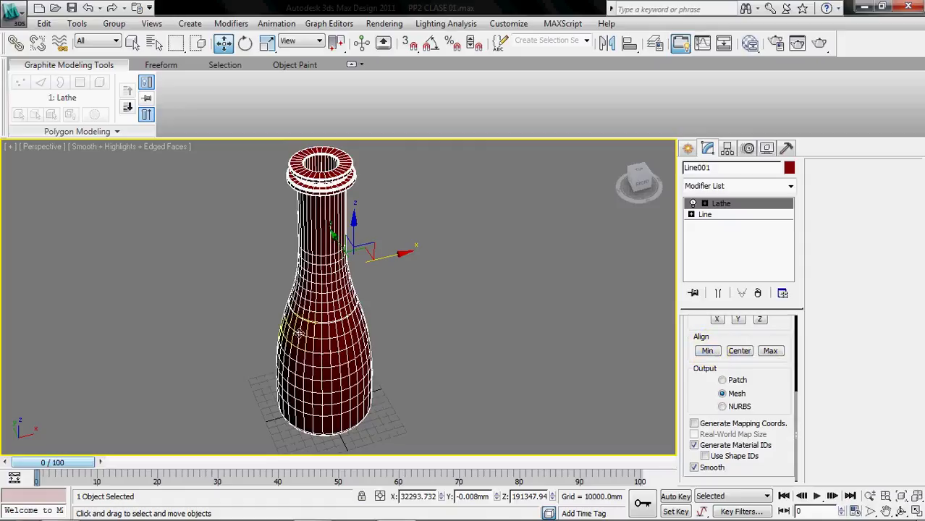
- Return the viewport to the Front view with the whole bottle framed
{"action": "left_click", "coordinate": [42, 146]}
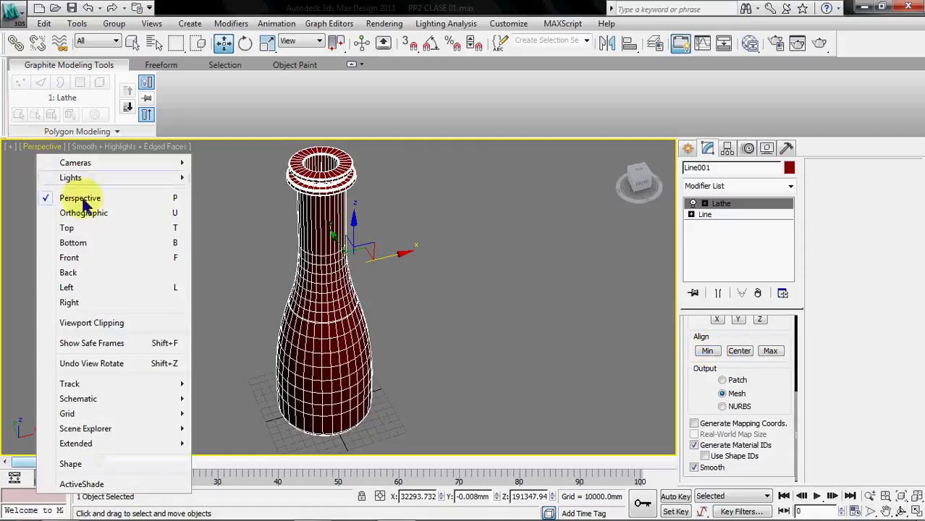
{"action": "left_click", "coordinate": [70, 258]}
{"action": "scroll", "coordinate": [304, 402], "scroll_direction": "down", "scroll_amount": 4}
{"action": "scroll", "coordinate": [370, 383], "scroll_direction": "up", "scroll_amount": 4}
{"action": "scroll", "coordinate": [456, 343], "scroll_direction": "down", "scroll_amount": 3}
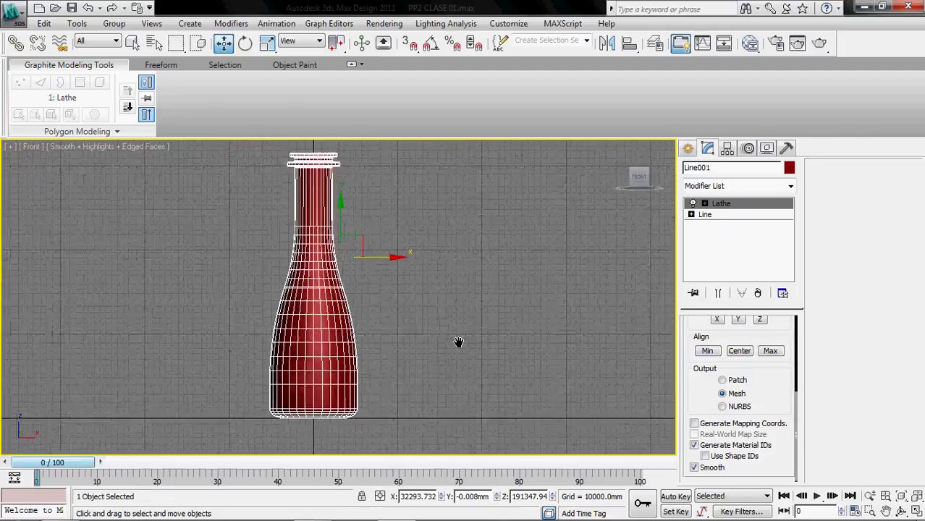
- Disable the Lathe, compare its Center, Max and Min axis positions against the profile, and re-enable it with Min alignment
{"action": "left_click", "coordinate": [693, 204]}
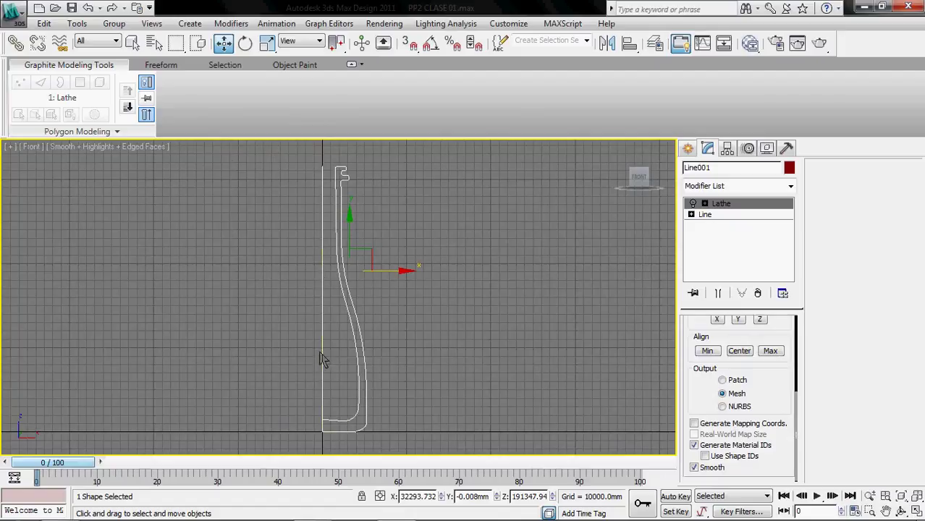
{"action": "left_click", "coordinate": [739, 351]}
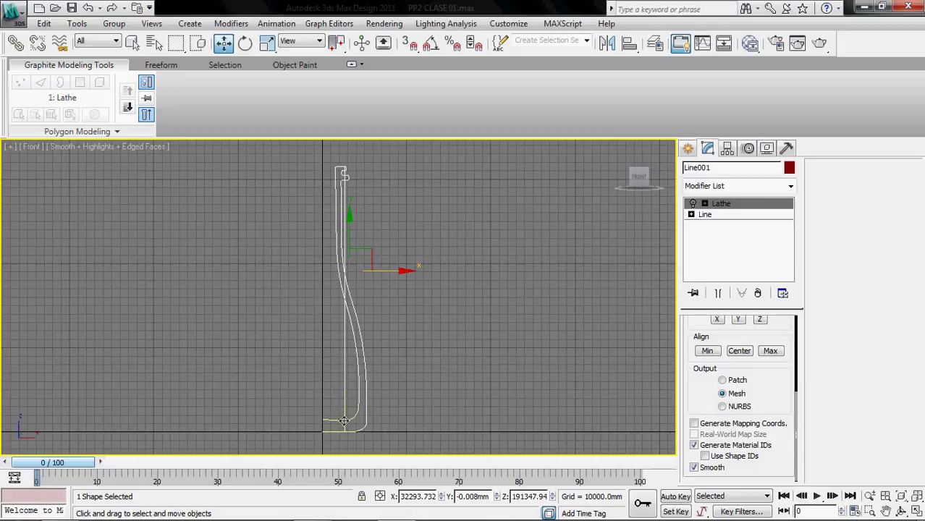
{"action": "left_click", "coordinate": [770, 351]}
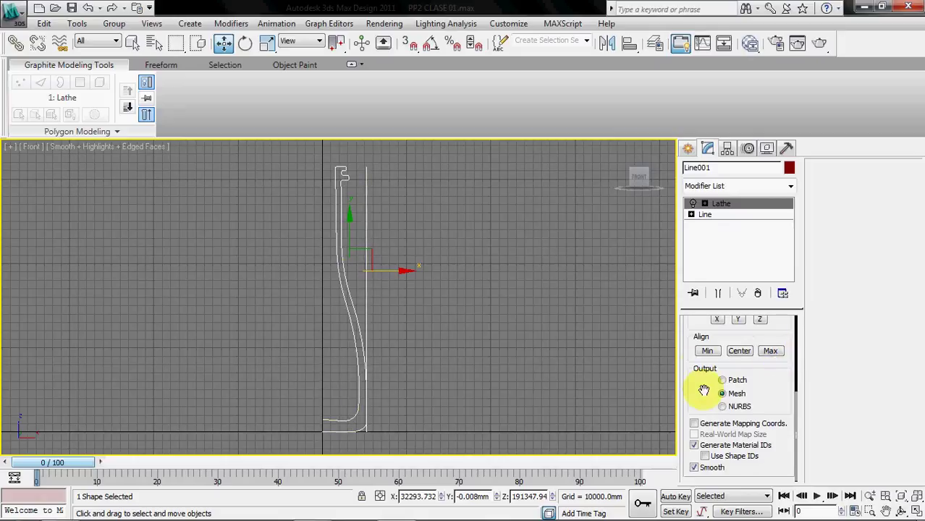
{"action": "left_click", "coordinate": [707, 352]}
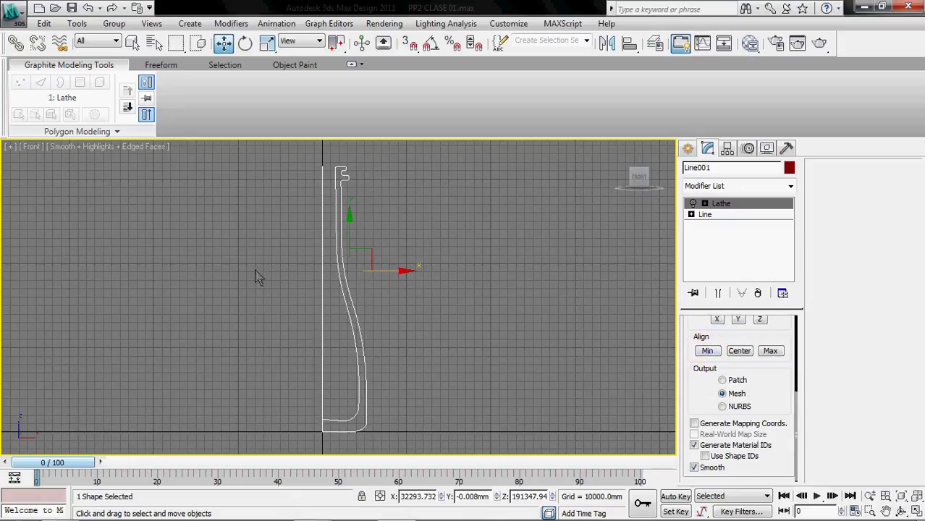
{"action": "left_click", "coordinate": [707, 351]}
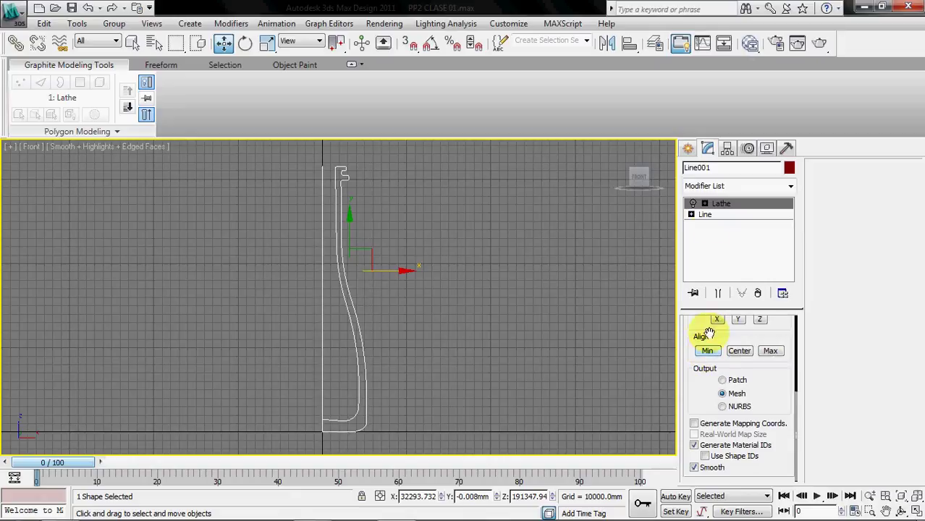
{"action": "left_click", "coordinate": [693, 204]}
{"action": "left_click", "coordinate": [693, 204]}
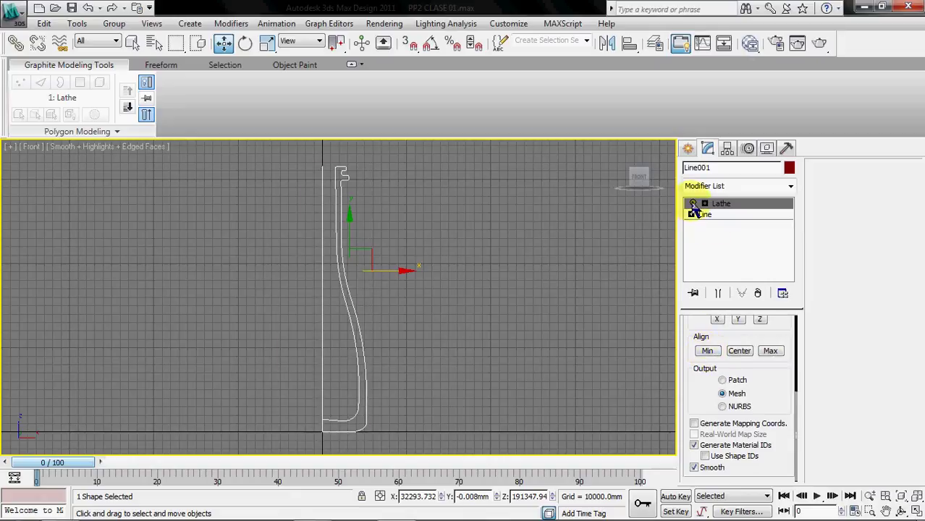
{"action": "left_click", "coordinate": [693, 204]}
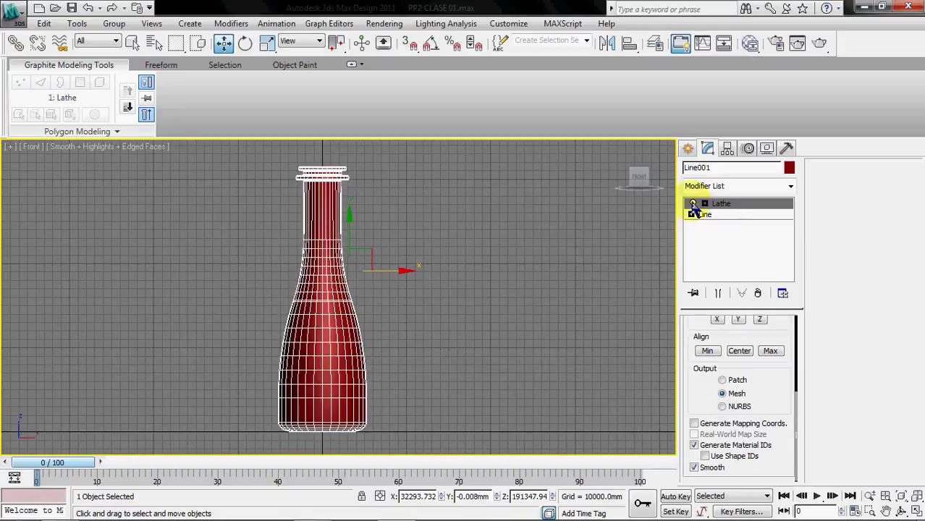
- Go from the Lathe to the base Line level of the modifier stack to make the profile editable
{"action": "left_click", "coordinate": [721, 204]}
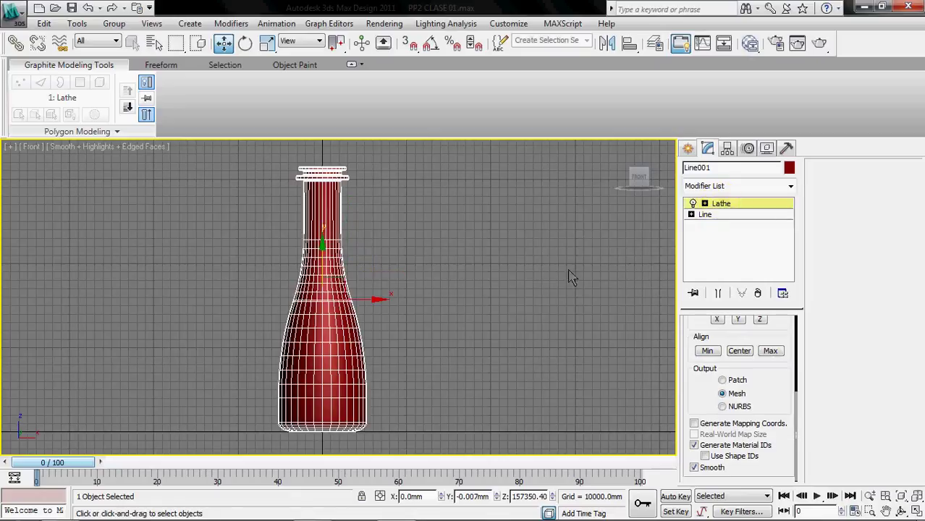
{"action": "left_click", "coordinate": [725, 216]}
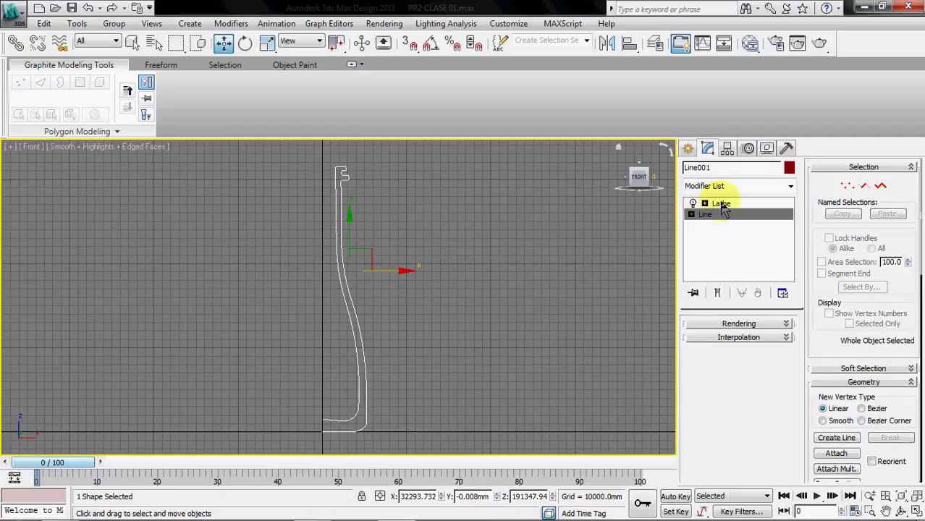
{"action": "left_click", "coordinate": [720, 205]}
{"action": "left_click", "coordinate": [730, 214]}
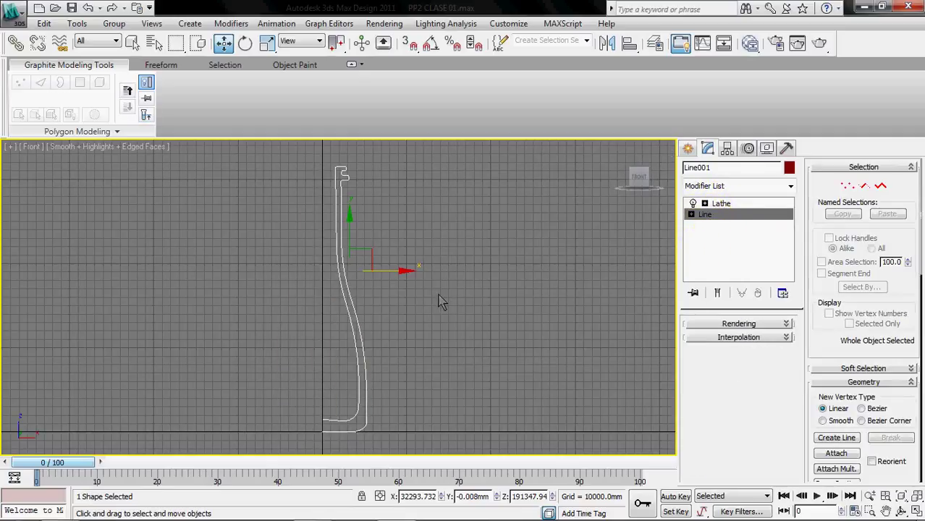
- Select all shoulder, neck and lip vertices of the profile and move them up to lengthen the bottle
{"action": "middle_click_drag", "start_coordinate": [406, 327], "coordinate": [448, 332]}
{"action": "left_click", "coordinate": [846, 186]}
{"action": "left_click_drag", "start_coordinate": [458, 333], "coordinate": [357, 152]}
{"action": "scroll", "coordinate": [415, 327], "scroll_direction": "up", "scroll_amount": 2}
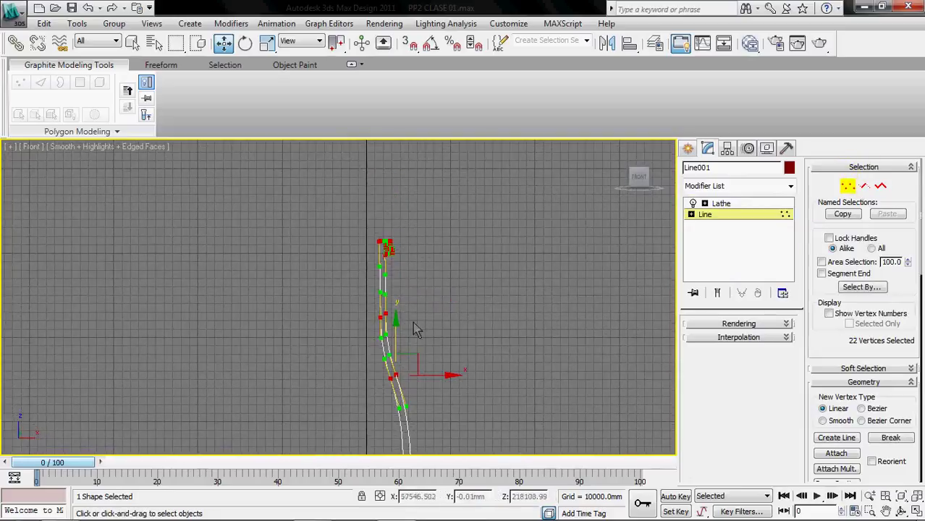
{"action": "left_click_drag", "start_coordinate": [399, 270], "coordinate": [397, 237]}
- Select only the two shoulder vertices, move them down slightly, and clear the vertex selection
{"action": "left_click_drag", "start_coordinate": [459, 340], "coordinate": [379, 276]}
{"action": "middle_click_drag", "start_coordinate": [452, 340], "coordinate": [462, 261]}
{"action": "left_click_drag", "start_coordinate": [409, 180], "coordinate": [417, 205]}
{"action": "left_click", "coordinate": [472, 270]}
- Leave vertex editing and return to the Lathe level to show the reshaped bottle
{"action": "scroll", "coordinate": [499, 311], "scroll_direction": "down", "scroll_amount": 2}
{"action": "middle_click_drag", "start_coordinate": [506, 321], "coordinate": [526, 353]}
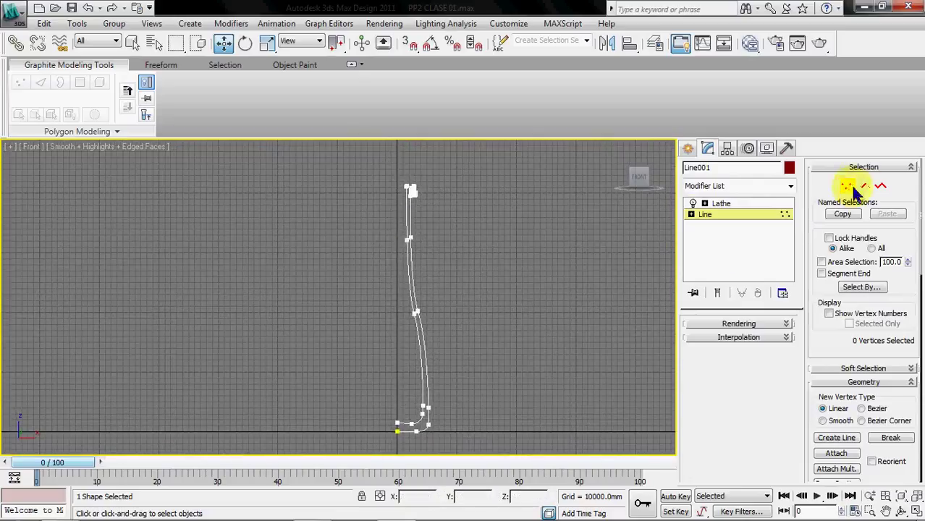
{"action": "left_click", "coordinate": [774, 216]}
{"action": "left_click", "coordinate": [738, 205]}
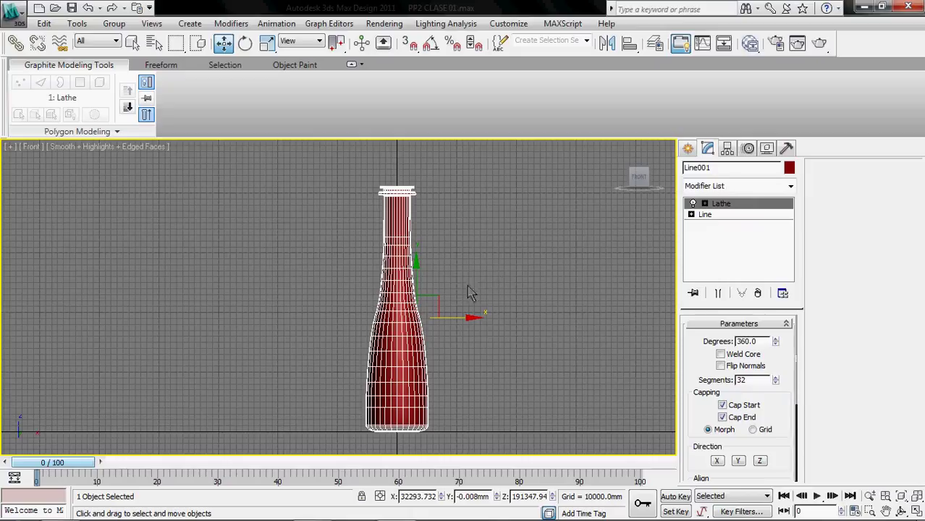
{"action": "left_click", "coordinate": [712, 214]}
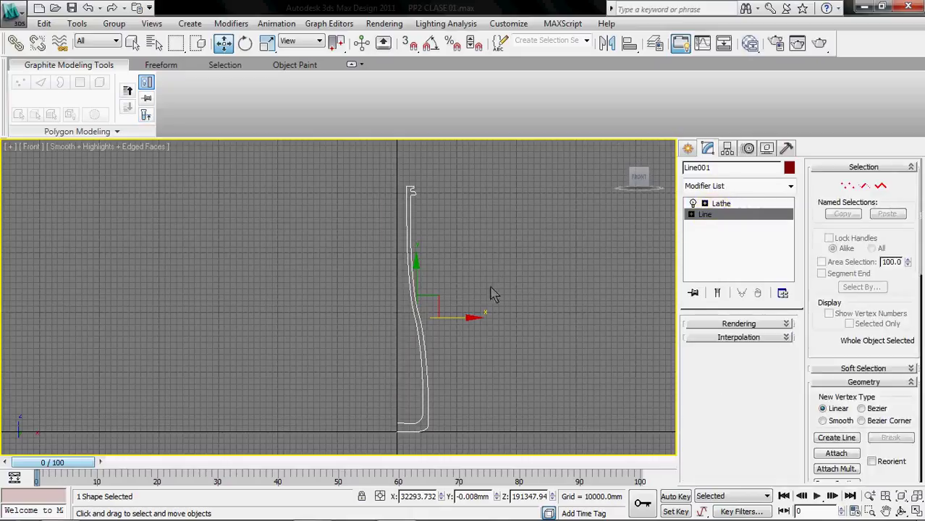
{"action": "left_click", "coordinate": [463, 282]}
{"action": "left_click", "coordinate": [396, 328]}
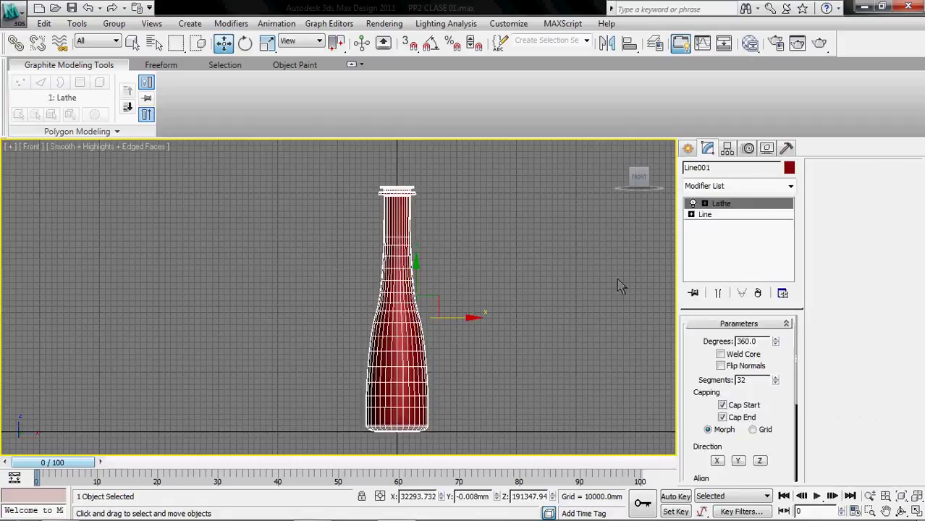
- Select the shoulder and lower neck vertices of the base Line profile and move them about 9211 mm inward along X to narrow the neck
{"action": "left_click", "coordinate": [700, 216]}
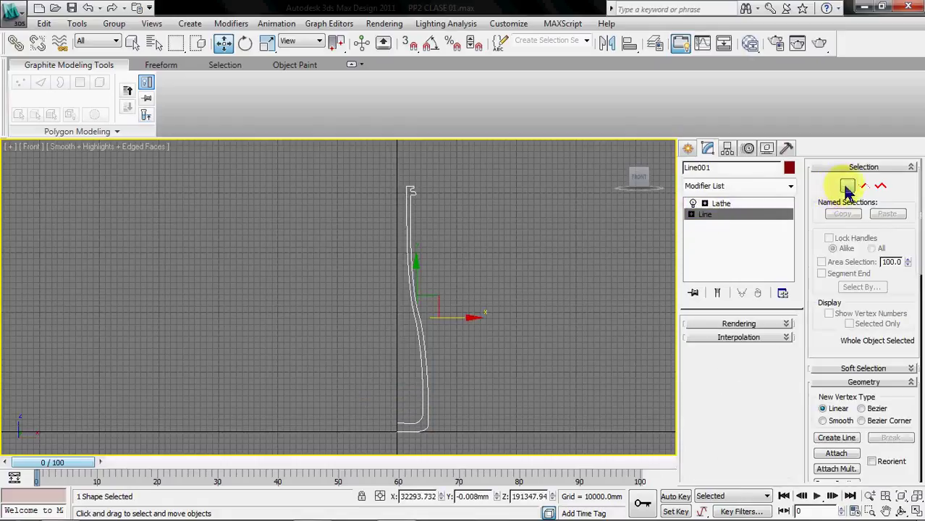
{"action": "left_click", "coordinate": [848, 187]}
{"action": "left_click_drag", "start_coordinate": [444, 337], "coordinate": [403, 228]}
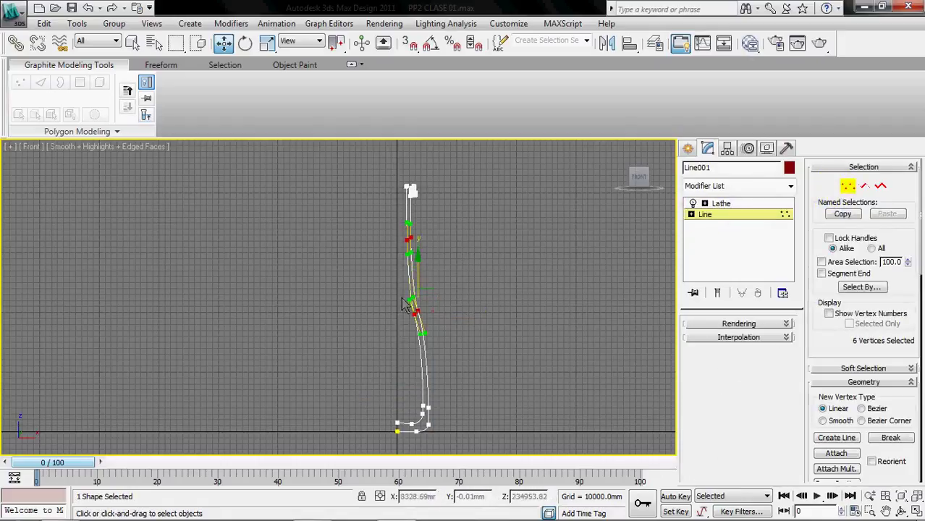
{"action": "left_click_drag", "start_coordinate": [456, 311], "coordinate": [453, 310]}
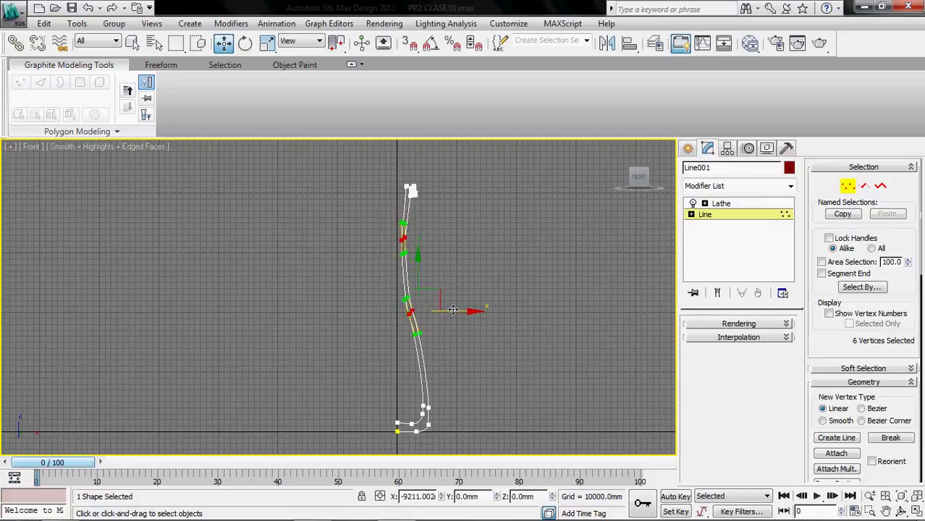
{"action": "left_click", "coordinate": [483, 273]}
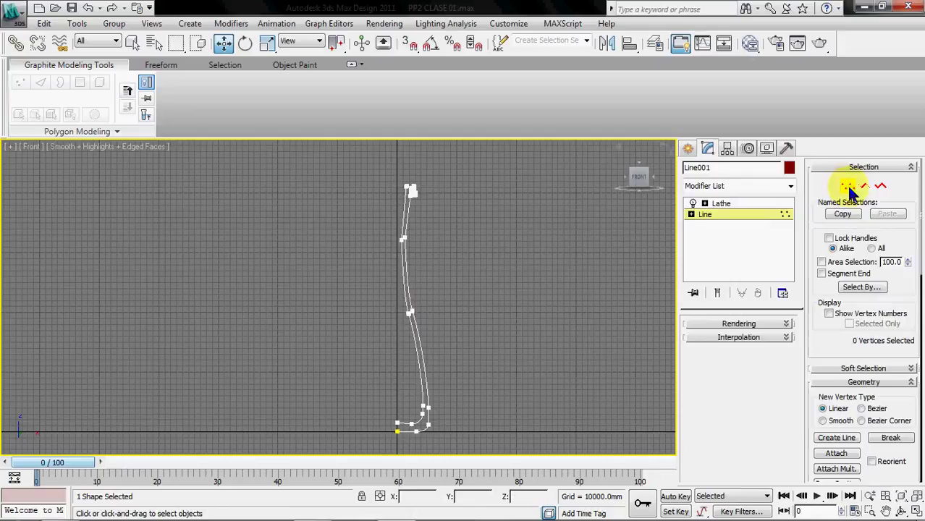
- Leave vertex editing, return to the Lathe level to show the narrowed bottle, and deselect it
{"action": "left_click", "coordinate": [849, 188]}
{"action": "left_click", "coordinate": [753, 203]}
{"action": "left_click", "coordinate": [563, 293]}
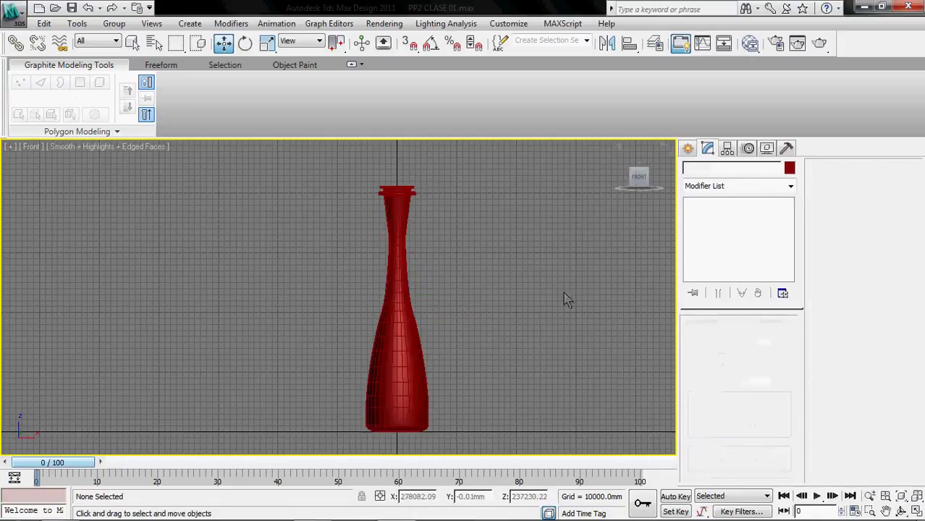
{"action": "middle_click_drag", "start_coordinate": [433, 330], "coordinate": [409, 331]}
{"action": "scroll", "coordinate": [382, 274], "scroll_direction": "up", "scroll_amount": 2}
{"action": "scroll", "coordinate": [382, 274], "scroll_direction": "down", "scroll_amount": 2}
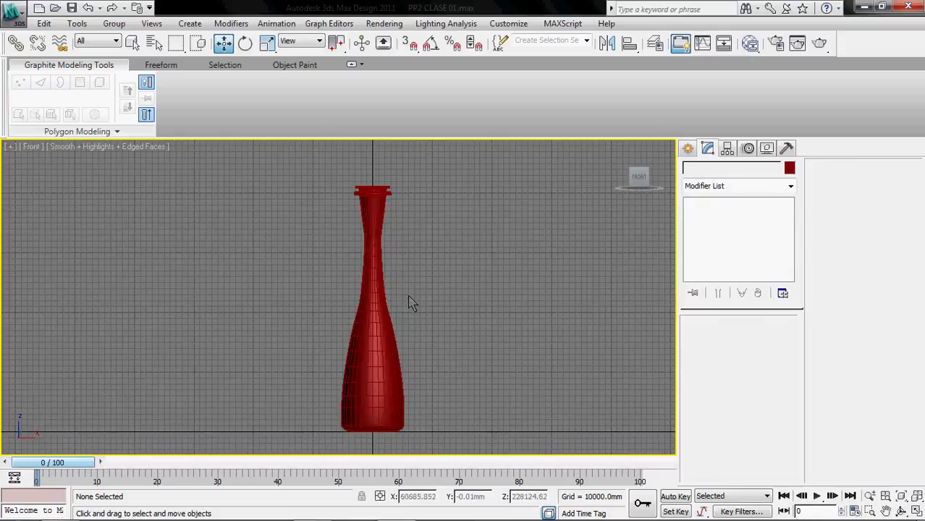
- Switch the Front viewport to Perspective and frame the bottle as seen from slightly above
{"action": "left_click", "coordinate": [31, 146]}
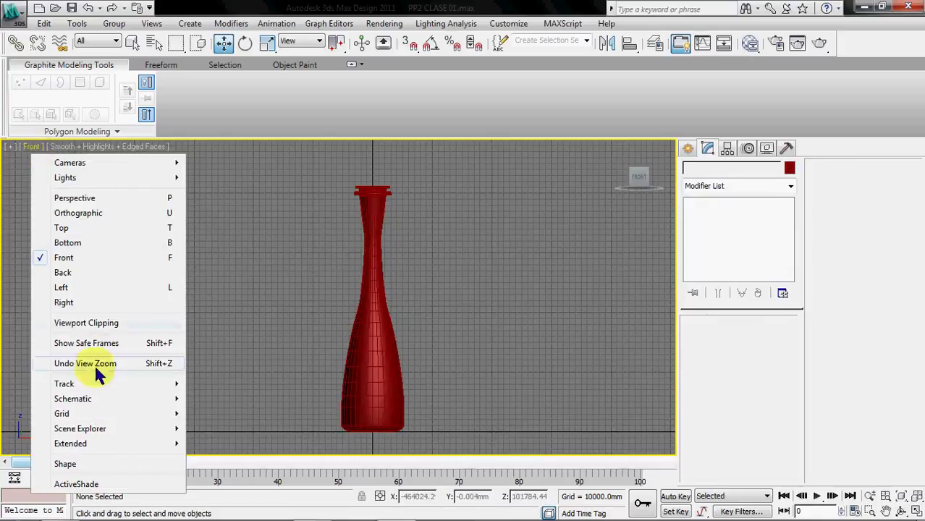
{"action": "left_click", "coordinate": [120, 198]}
{"action": "key", "text": "z"}
{"action": "middle_click_drag", "start_coordinate": [277, 269], "coordinate": [317, 384], "text": "alt"}
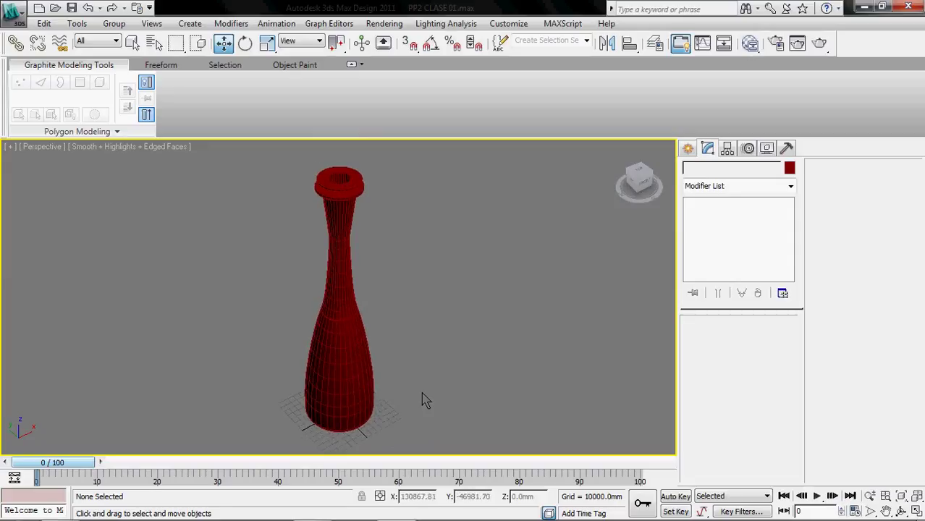
{"action": "middle_click_drag", "start_coordinate": [413, 393], "coordinate": [240, 395]}
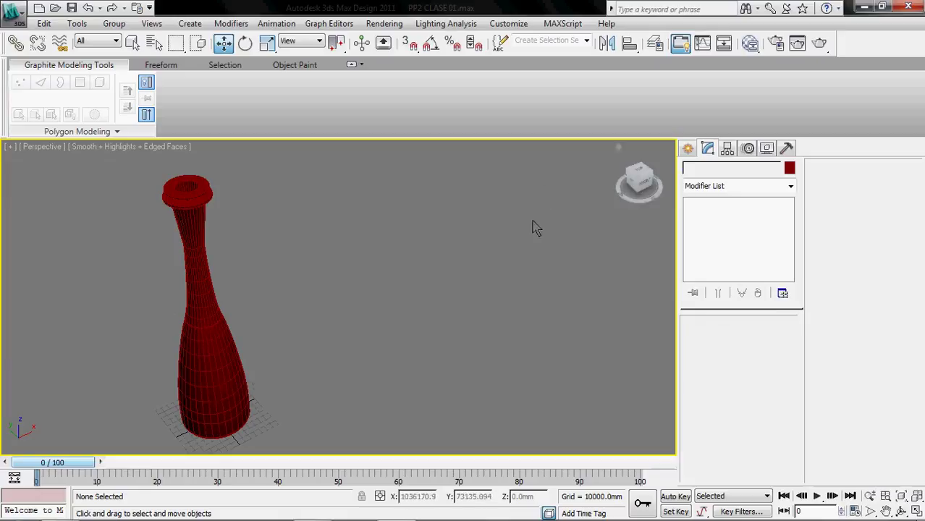
- Clone the bottle as an independent Copy and move the copy along the X axis to about X 289746 mm
{"action": "left_click", "coordinate": [223, 347]}
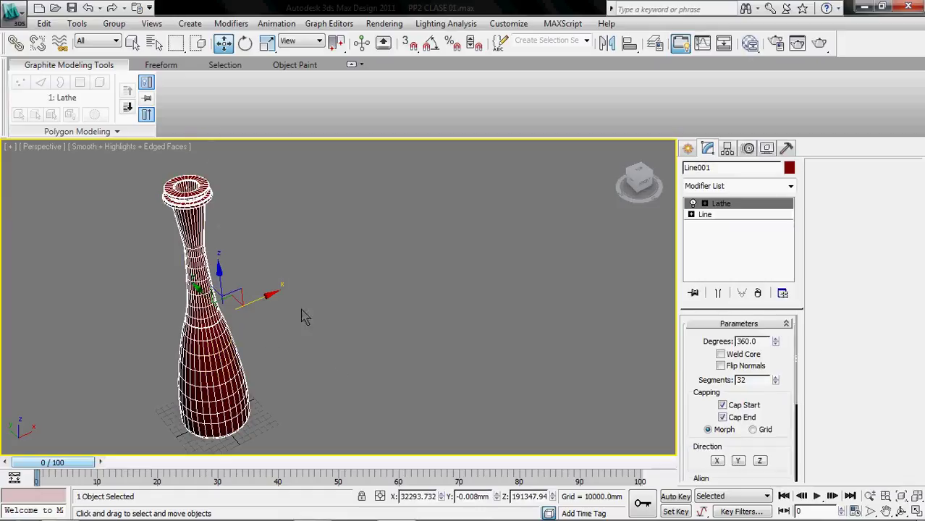
{"action": "middle_click_drag", "start_coordinate": [288, 332], "coordinate": [328, 326]}
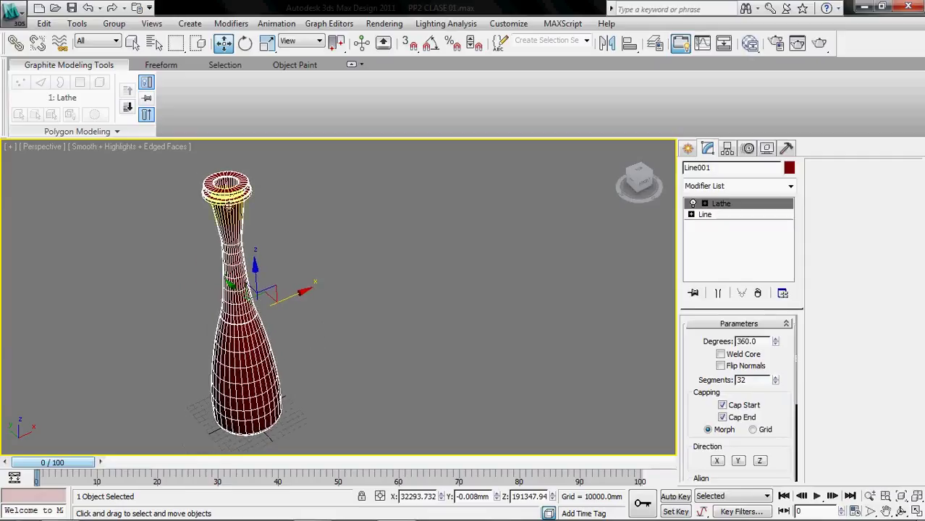
{"action": "right_click", "coordinate": [236, 335]}
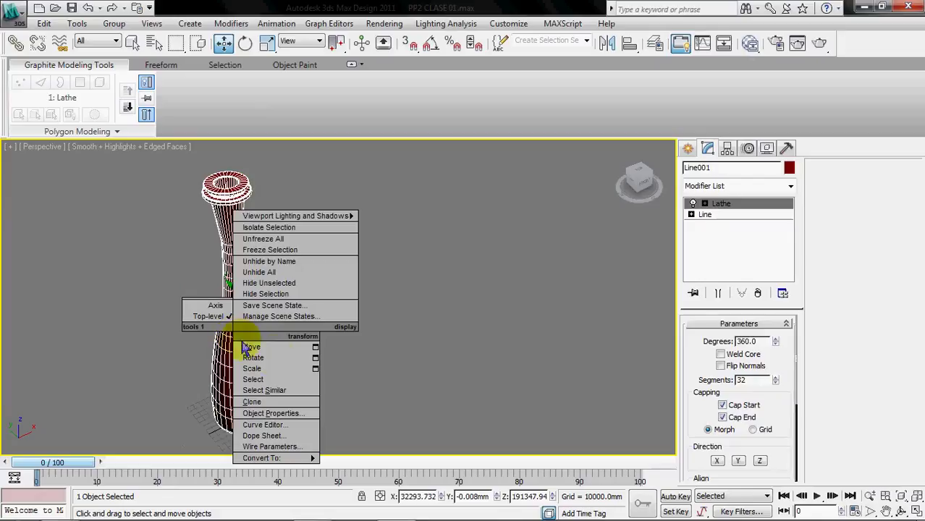
{"action": "left_click", "coordinate": [252, 402]}
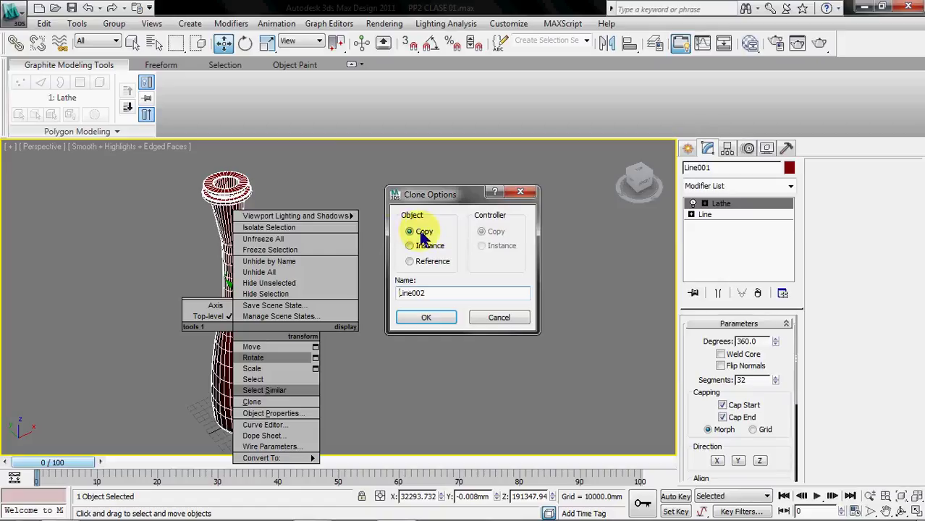
{"action": "left_click", "coordinate": [426, 318]}
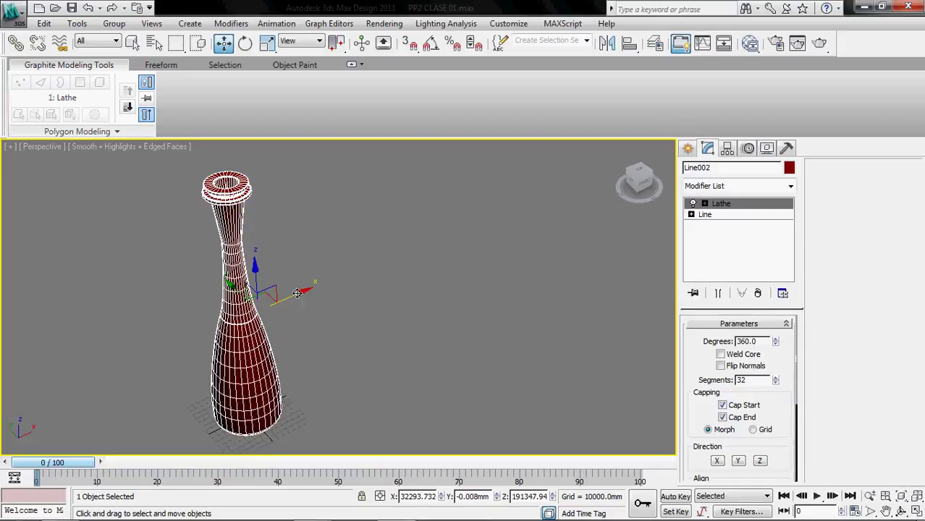
{"action": "mouse_move", "coordinate": [297, 293]}
{"action": "left_mouse_down", "text": "shift"}
{"action": "mouse_move", "coordinate": [441, 249]}
{"action": "mouse_move", "coordinate": [418, 258]}
{"action": "mouse_move", "coordinate": [434, 251]}
{"action": "left_mouse_up", "text": "shift"}
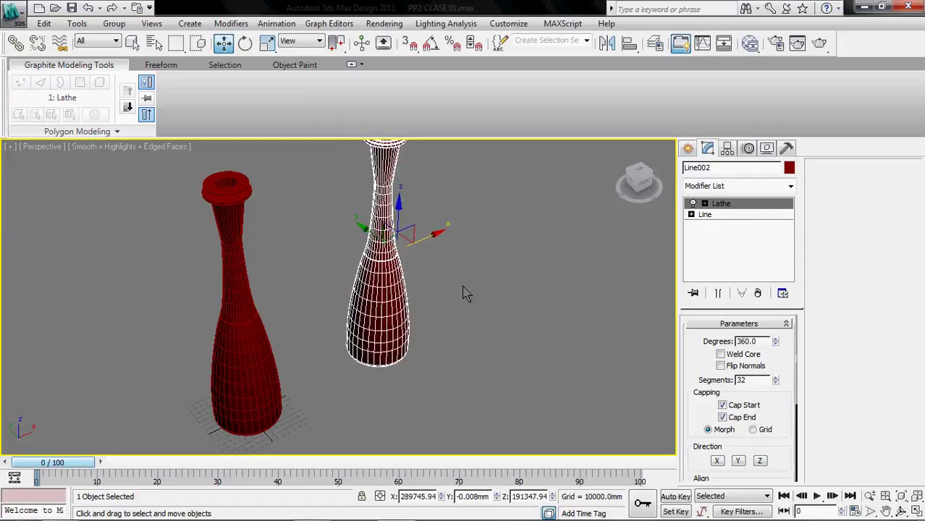
- Clone the second bottle by moving a duplicate further along the X axis to about X 463677 mm
{"action": "middle_click_drag", "start_coordinate": [465, 293], "coordinate": [409, 325]}
{"action": "middle_click_drag", "start_coordinate": [433, 418], "coordinate": [371, 364]}
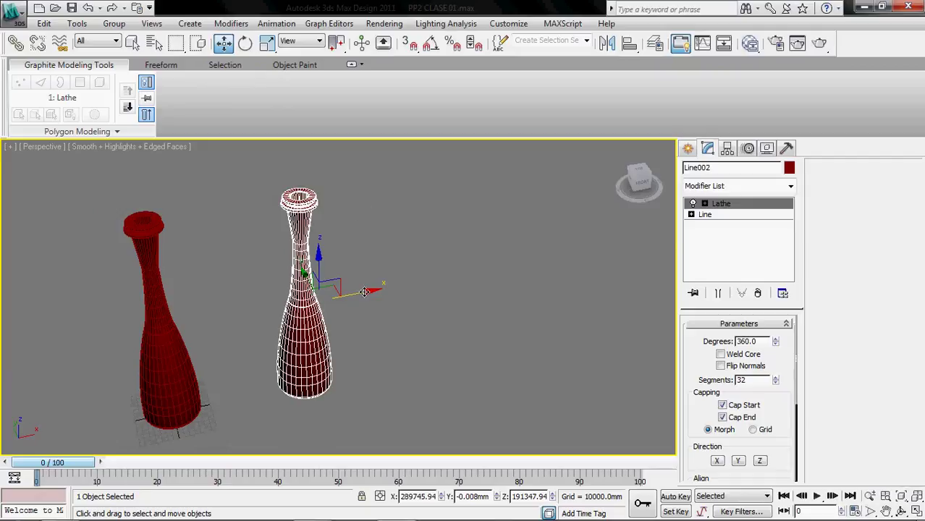
{"action": "left_click_drag", "start_coordinate": [364, 292], "coordinate": [458, 264], "text": "shift"}
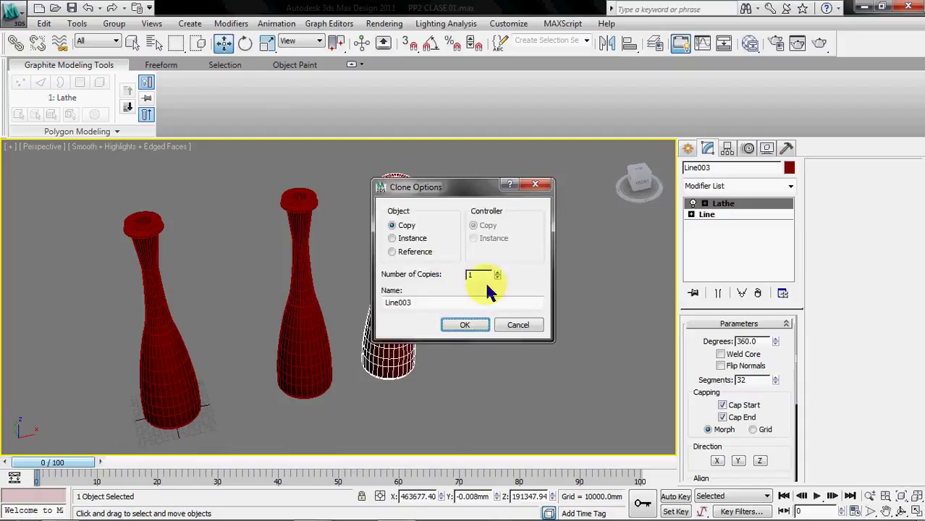
- Clone the second bottle as three evenly spaced independent copies using the Copy option
{"action": "left_click_drag", "start_coordinate": [471, 187], "coordinate": [522, 190]}
{"action": "left_click", "coordinate": [534, 278]}
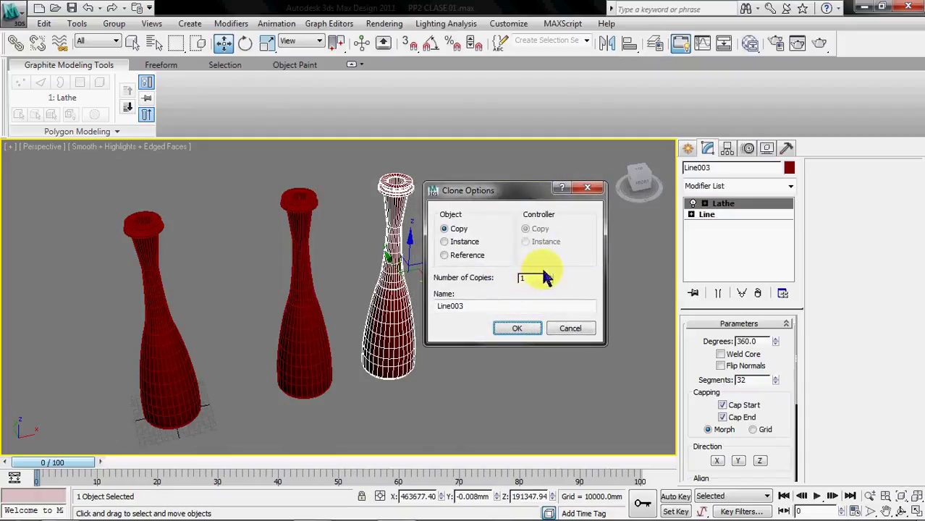
{"action": "left_click", "coordinate": [549, 275]}
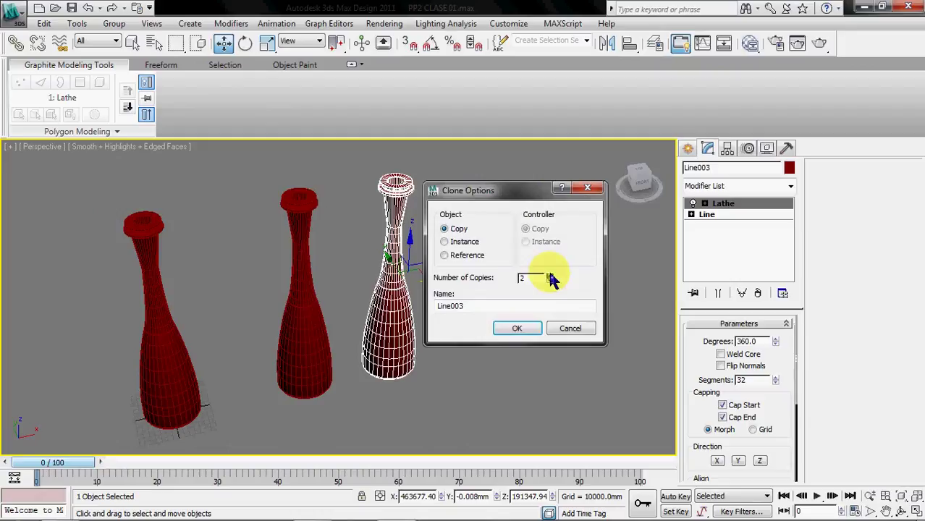
{"action": "left_click", "coordinate": [531, 327]}
{"action": "left_click", "coordinate": [533, 376]}
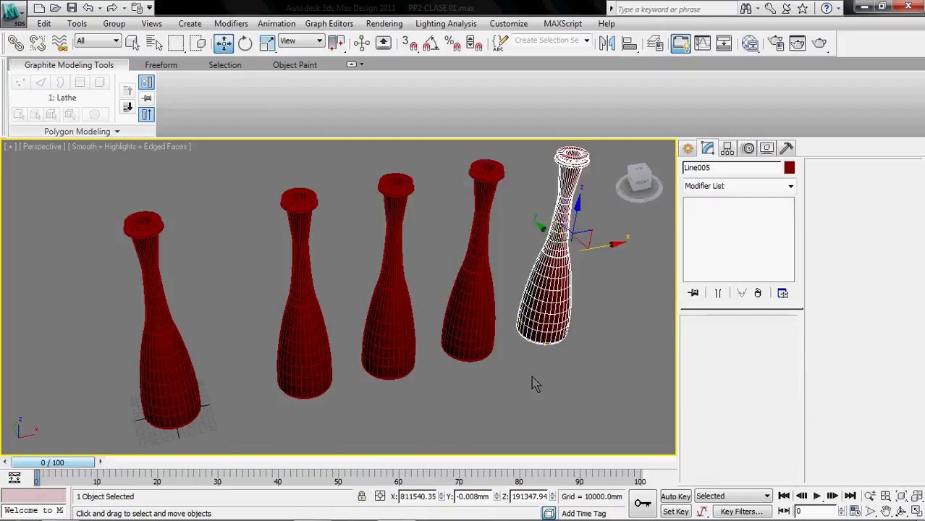
- Switch the viewport to the Front view and frame all five bottles
{"action": "middle_click_drag", "start_coordinate": [522, 385], "coordinate": [181, 349], "text": "alt"}
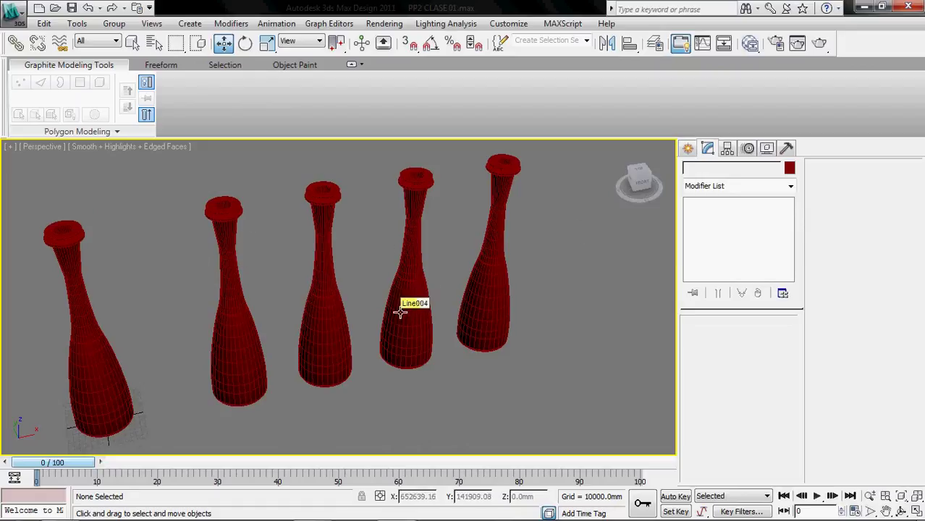
{"action": "left_click", "coordinate": [42, 146]}
{"action": "left_click", "coordinate": [84, 258]}
{"action": "key", "text": "z"}
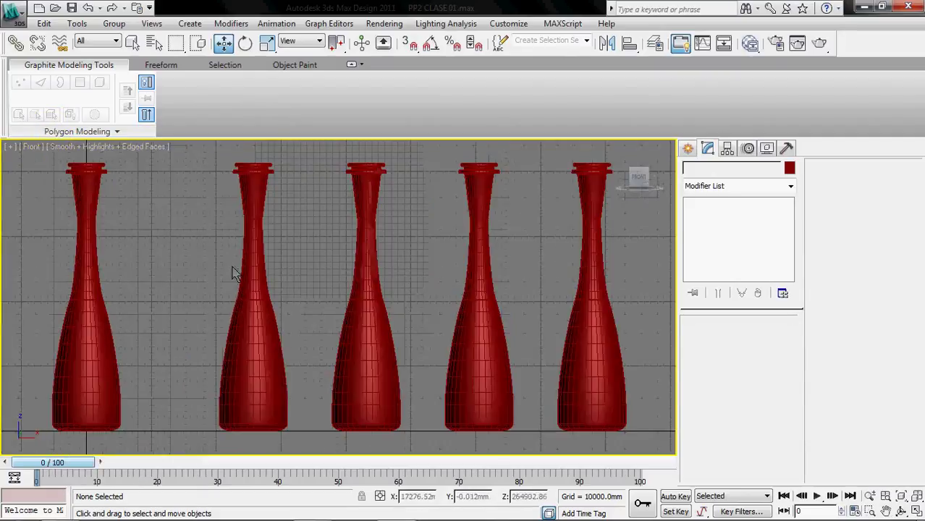
- In the second bottle's Line profile, move the belly vertices outward and lower the neck vertices
{"action": "left_click", "coordinate": [253, 313]}
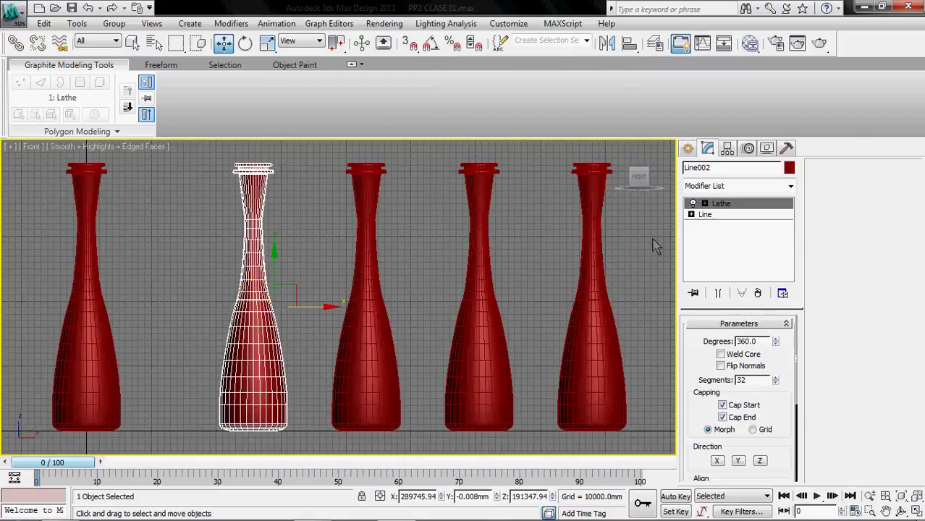
{"action": "left_click", "coordinate": [713, 214]}
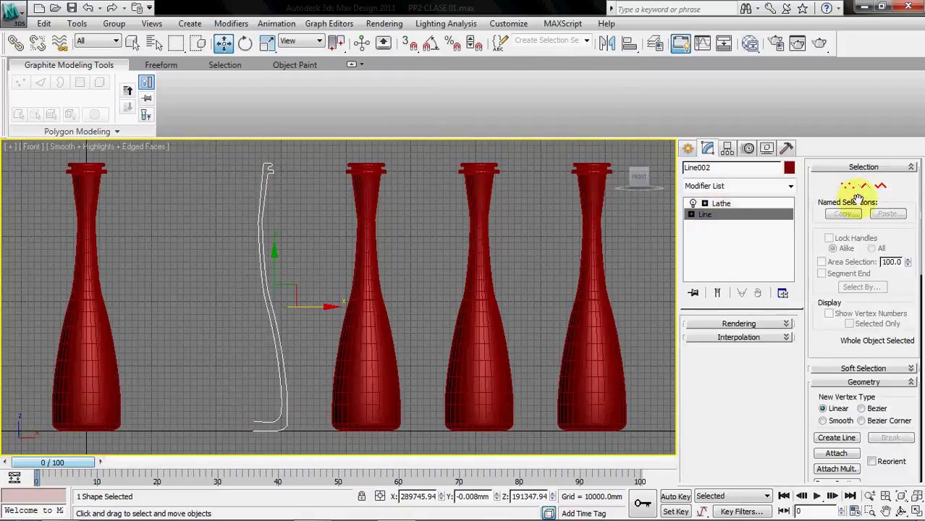
{"action": "left_click", "coordinate": [848, 186]}
{"action": "left_click_drag", "start_coordinate": [253, 319], "coordinate": [332, 296]}
{"action": "left_click_drag", "start_coordinate": [295, 239], "coordinate": [280, 285]}
- Lower the second bottle's rim vertices to shorten it, and raise the pair of vertices just above its base
{"action": "middle_click_drag", "start_coordinate": [305, 208], "coordinate": [304, 251]}
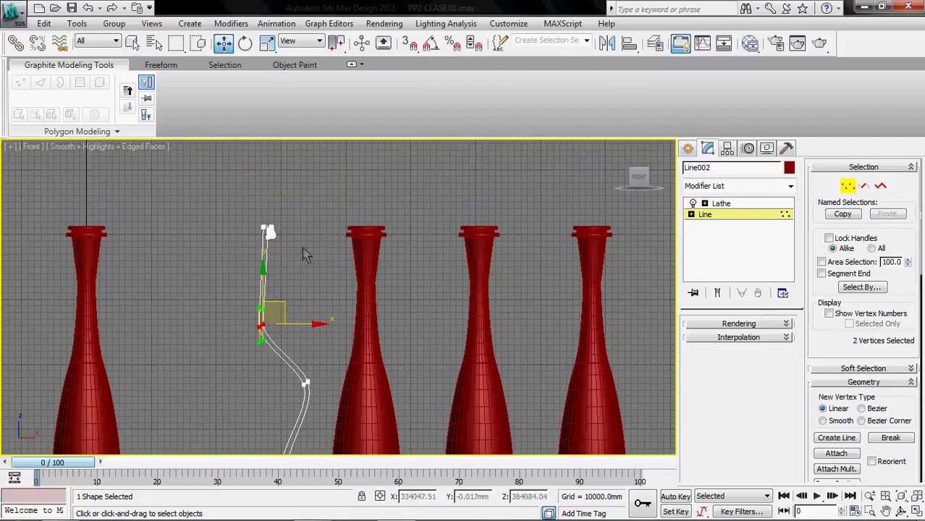
{"action": "left_click_drag", "start_coordinate": [248, 207], "coordinate": [325, 243]}
{"action": "left_click_drag", "start_coordinate": [285, 220], "coordinate": [287, 251]}
{"action": "middle_click_drag", "start_coordinate": [314, 321], "coordinate": [338, 261]}
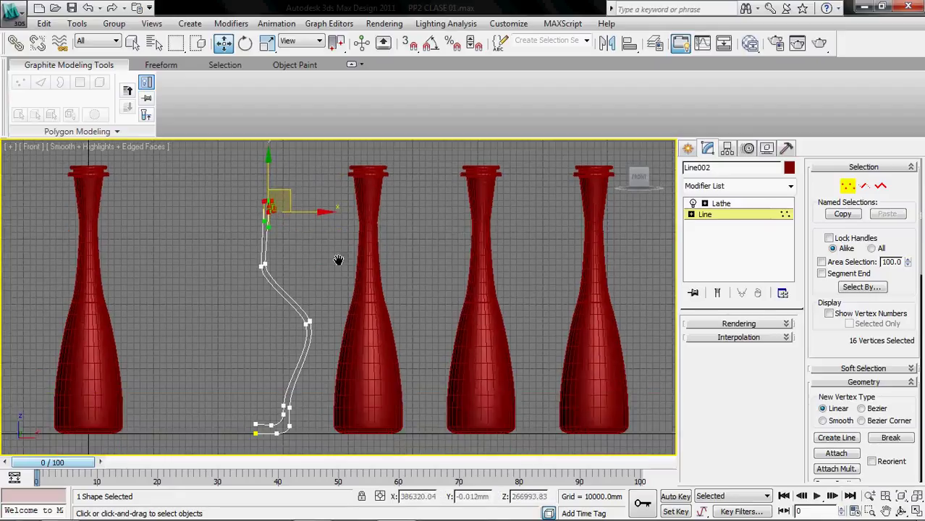
{"action": "left_click_drag", "start_coordinate": [293, 405], "coordinate": [314, 360]}
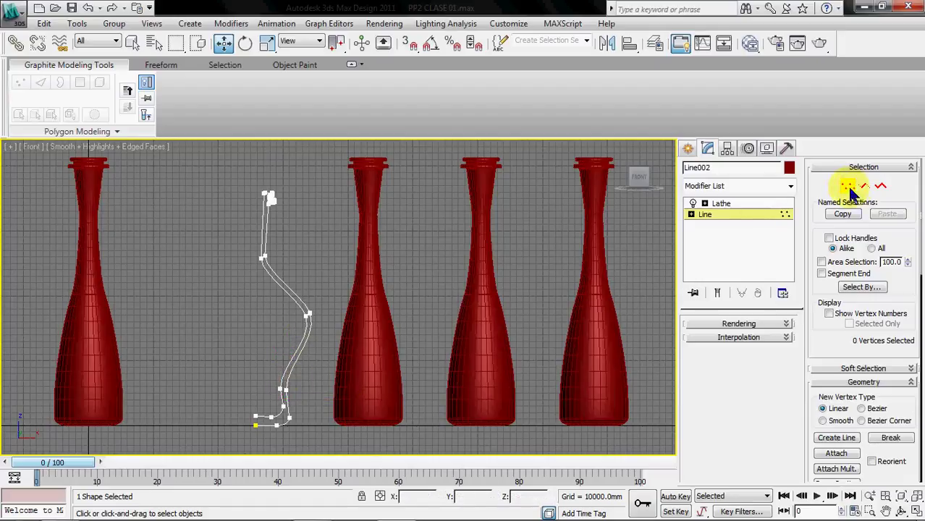
- Leave vertex editing on the second bottle, return to its Lathe modifier and deselect it
{"action": "left_click", "coordinate": [765, 211]}
{"action": "left_click", "coordinate": [746, 217]}
{"action": "left_click", "coordinate": [745, 217]}
{"action": "left_click", "coordinate": [738, 204]}
{"action": "left_click", "coordinate": [409, 231]}
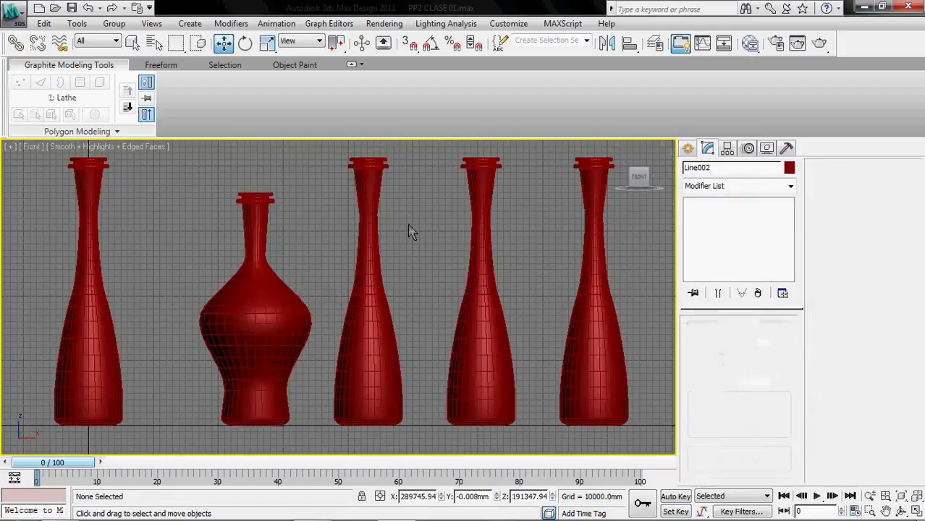
- In the third bottle's Line profile, move the belly vertices outward and down, and drop the neck vertices to the same height
{"action": "middle_click_drag", "start_coordinate": [264, 302], "coordinate": [237, 323]}
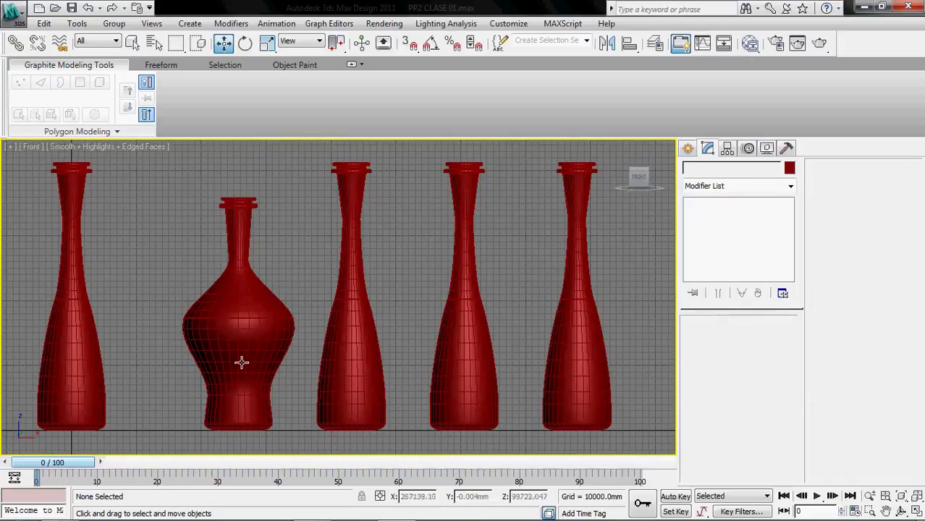
{"action": "middle_click_drag", "start_coordinate": [114, 348], "coordinate": [200, 350]}
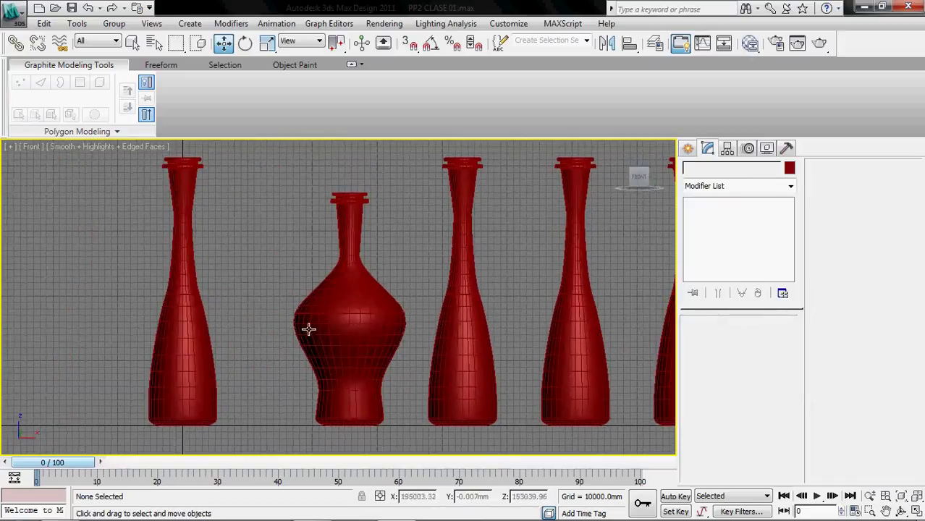
{"action": "middle_click_drag", "start_coordinate": [309, 329], "coordinate": [138, 347]}
{"action": "left_click", "coordinate": [270, 344]}
{"action": "left_click", "coordinate": [752, 214]}
{"action": "left_click", "coordinate": [847, 186]}
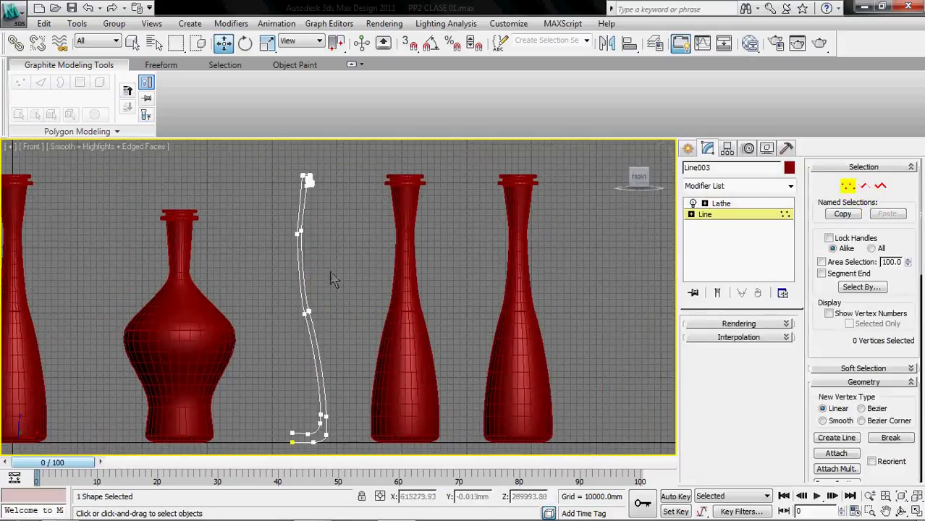
{"action": "left_click_drag", "start_coordinate": [329, 338], "coordinate": [365, 344]}
{"action": "left_click_drag", "start_coordinate": [313, 243], "coordinate": [314, 244]}
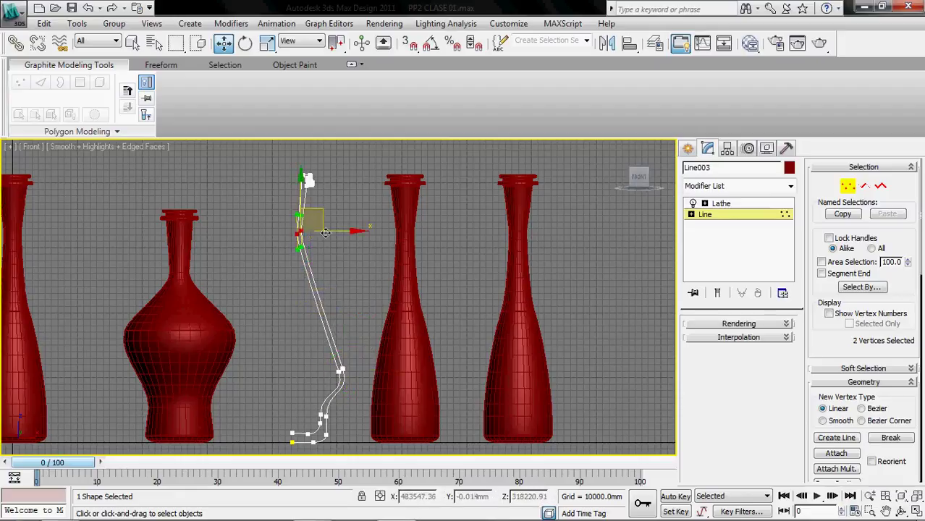
{"action": "left_click_drag", "start_coordinate": [321, 210], "coordinate": [317, 348]}
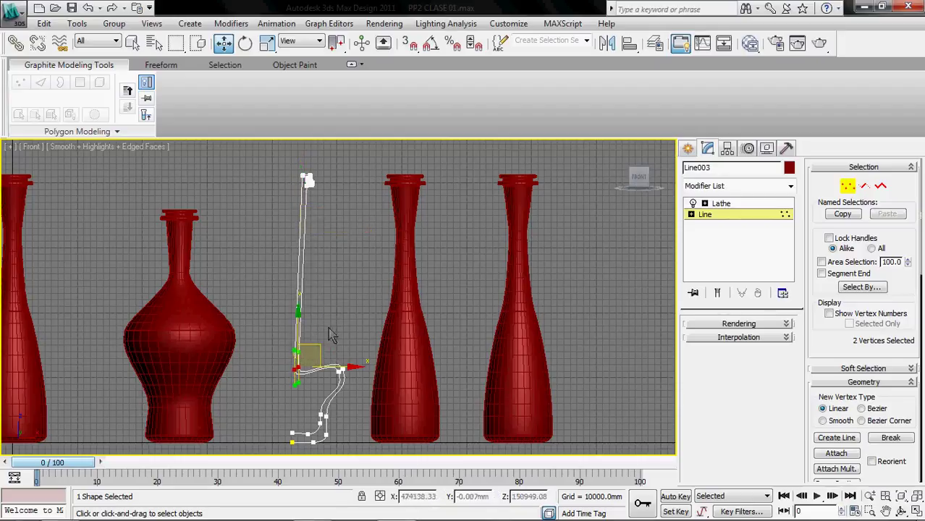
{"action": "left_click_drag", "start_coordinate": [345, 237], "coordinate": [324, 254]}
{"action": "left_click", "coordinate": [323, 272]}
- Rotate all of the third bottle's rim vertices about 19 degrees clockwise
{"action": "scroll", "coordinate": [303, 241], "scroll_direction": "up", "scroll_amount": 6}
{"action": "middle_click_drag", "start_coordinate": [259, 210], "coordinate": [348, 351]}
{"action": "scroll", "coordinate": [347, 351], "scroll_direction": "down", "scroll_amount": 4}
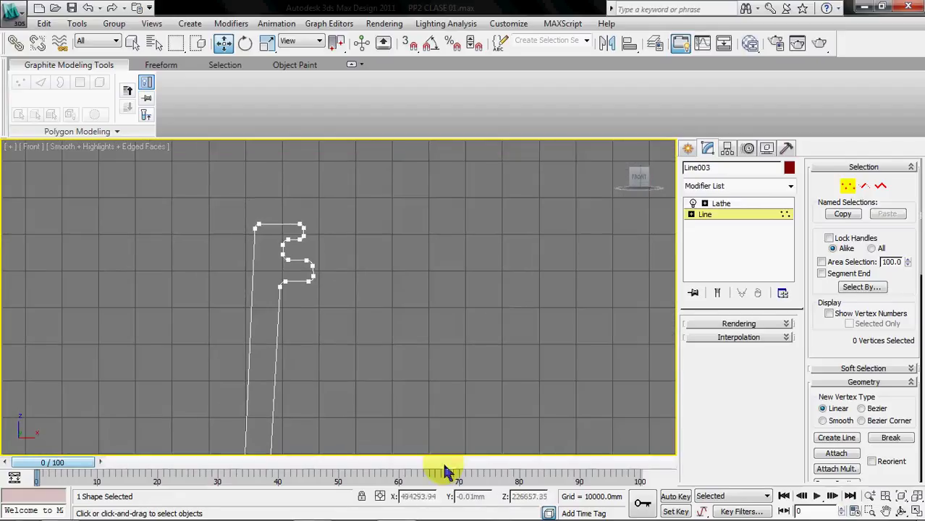
{"action": "left_click_drag", "start_coordinate": [394, 346], "coordinate": [202, 194]}
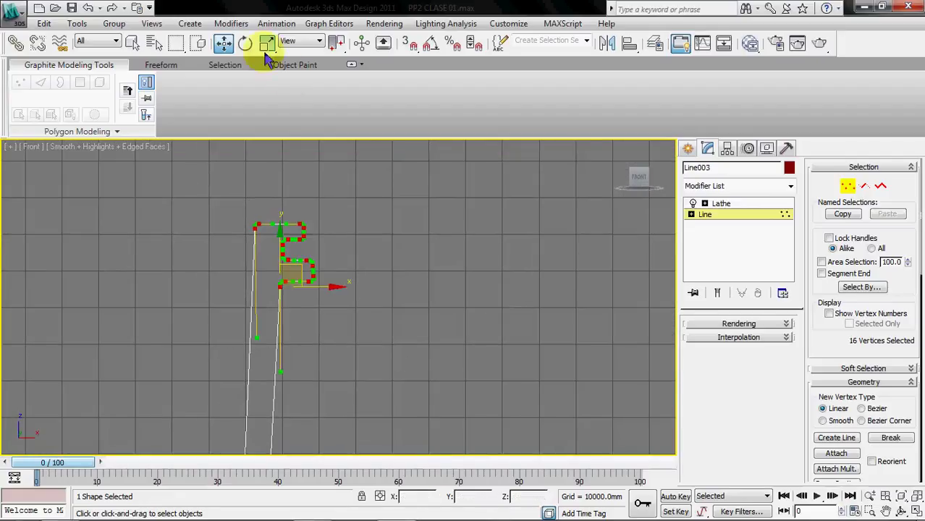
{"action": "left_click", "coordinate": [245, 42]}
{"action": "left_click_drag", "start_coordinate": [312, 255], "coordinate": [343, 260]}
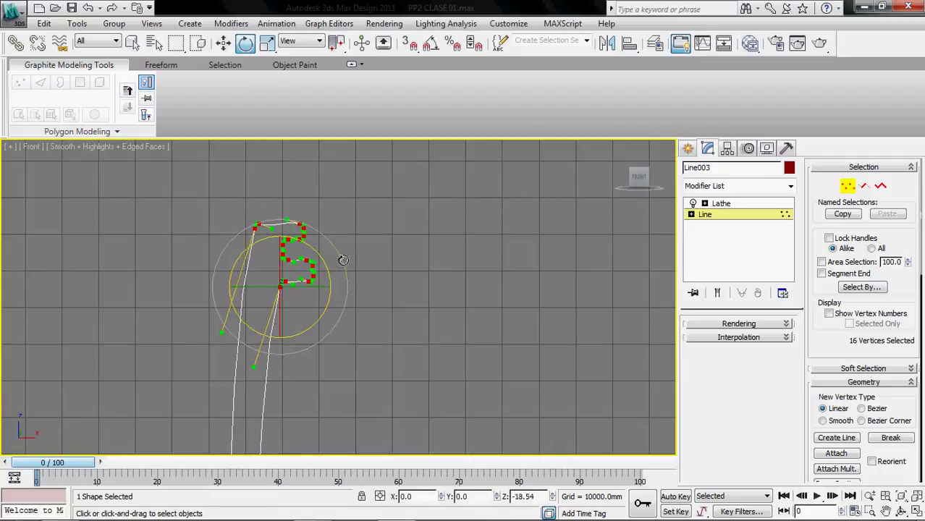
{"action": "left_click", "coordinate": [385, 259]}
- Move the outer base corner vertex of the third bottle's profile outward to flare the foot
{"action": "middle_click_drag", "start_coordinate": [378, 302], "coordinate": [326, 213]}
{"action": "scroll", "coordinate": [351, 262], "scroll_direction": "down", "scroll_amount": 4}
{"action": "scroll", "coordinate": [327, 270], "scroll_direction": "up", "scroll_amount": 2}
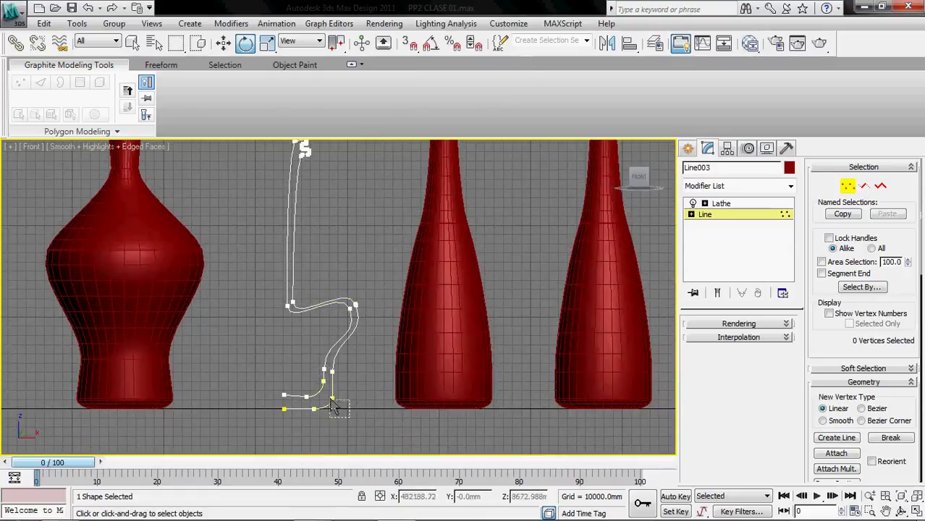
{"action": "left_click_drag", "start_coordinate": [330, 400], "coordinate": [331, 400]}
{"action": "left_click", "coordinate": [223, 43]}
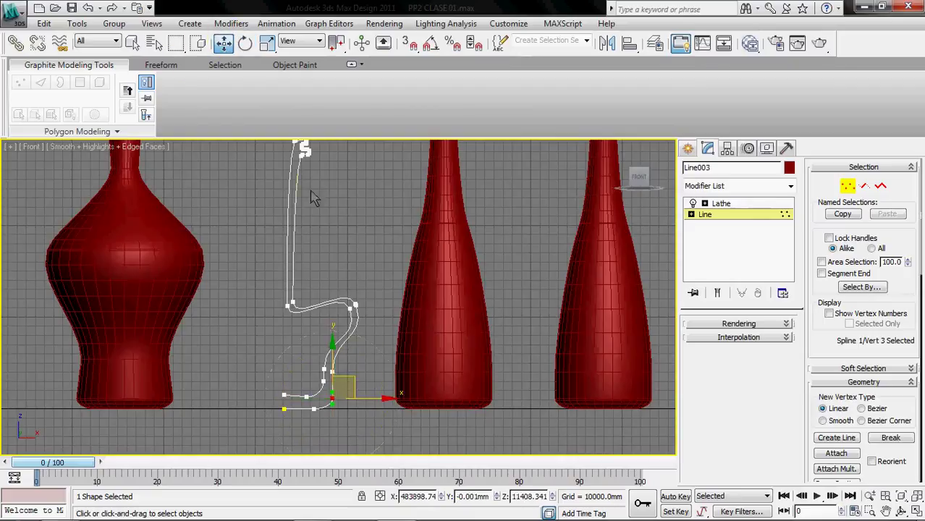
{"action": "left_click_drag", "start_coordinate": [345, 375], "coordinate": [378, 380]}
{"action": "left_click", "coordinate": [383, 345]}
- Leave vertex editing on the third bottle, return to its Lathe modifier and deselect it
{"action": "scroll", "coordinate": [348, 346], "scroll_direction": "down", "scroll_amount": 3}
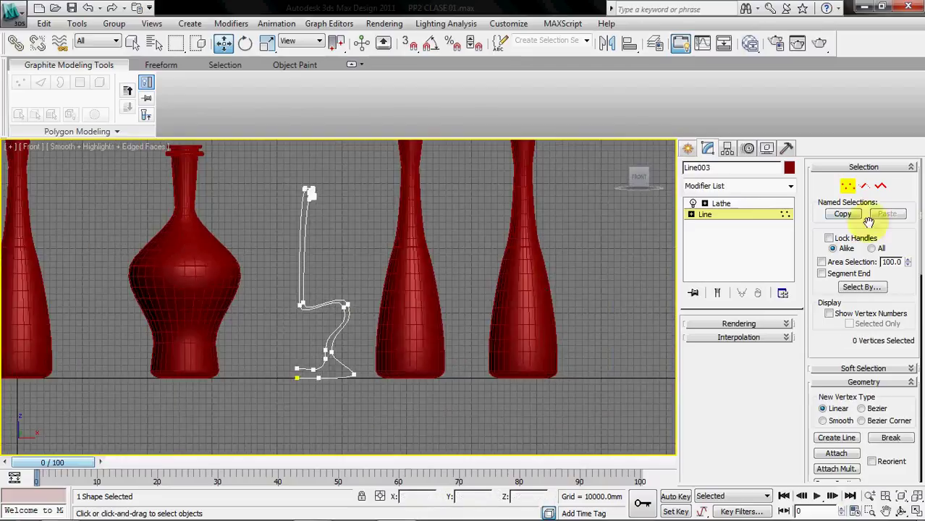
{"action": "left_click", "coordinate": [845, 186]}
{"action": "left_click", "coordinate": [743, 205]}
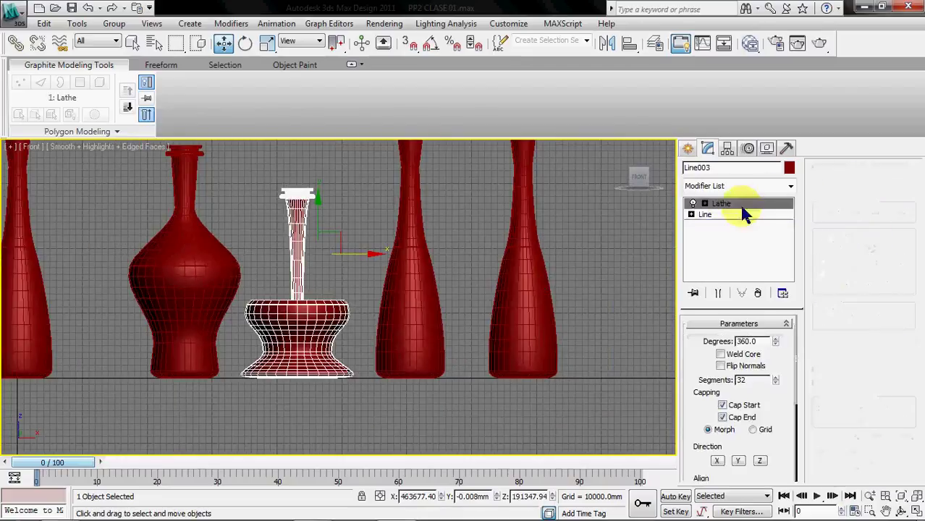
{"action": "left_click", "coordinate": [427, 399]}
- In the fourth bottle's Line profile, move the belly vertices outward and down, and raise the neck vertices slightly
{"action": "middle_click_drag", "start_coordinate": [340, 312], "coordinate": [300, 367]}
{"action": "left_click", "coordinate": [373, 336]}
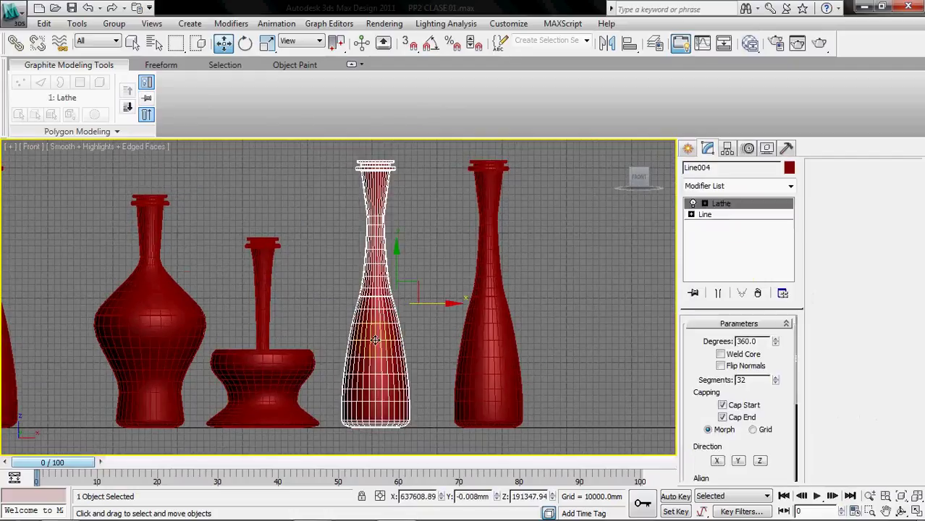
{"action": "left_click", "coordinate": [706, 214]}
{"action": "left_click", "coordinate": [847, 186]}
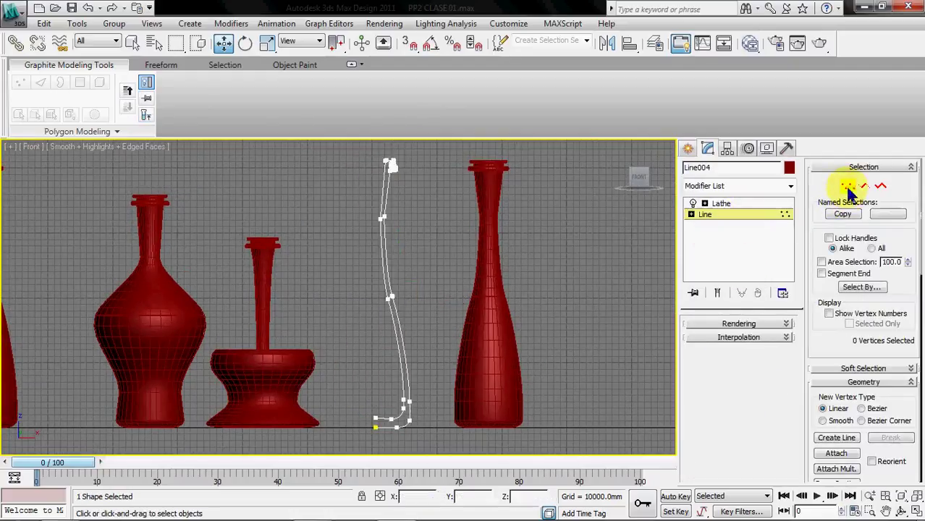
{"action": "left_click_drag", "start_coordinate": [385, 304], "coordinate": [460, 316]}
{"action": "left_click", "coordinate": [382, 218]}
{"action": "left_click_drag", "start_coordinate": [406, 199], "coordinate": [403, 184]}
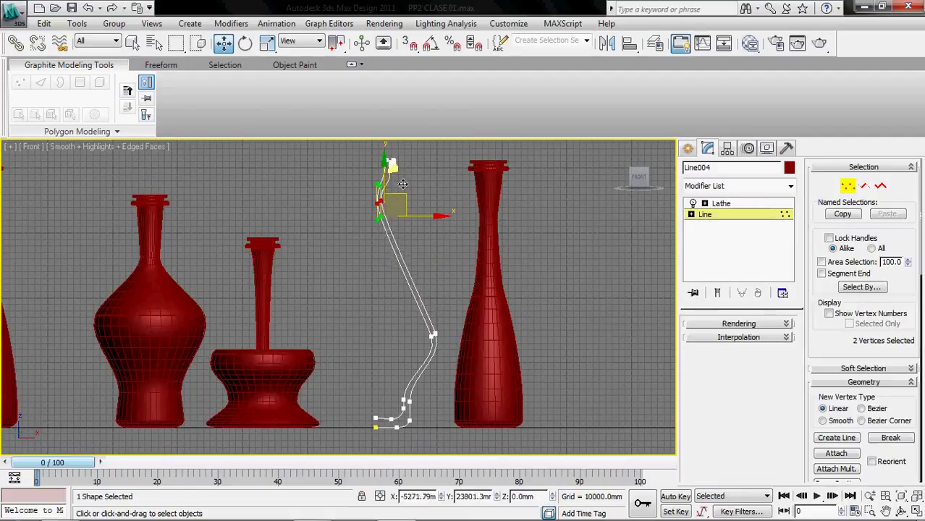
{"action": "left_click", "coordinate": [437, 259]}
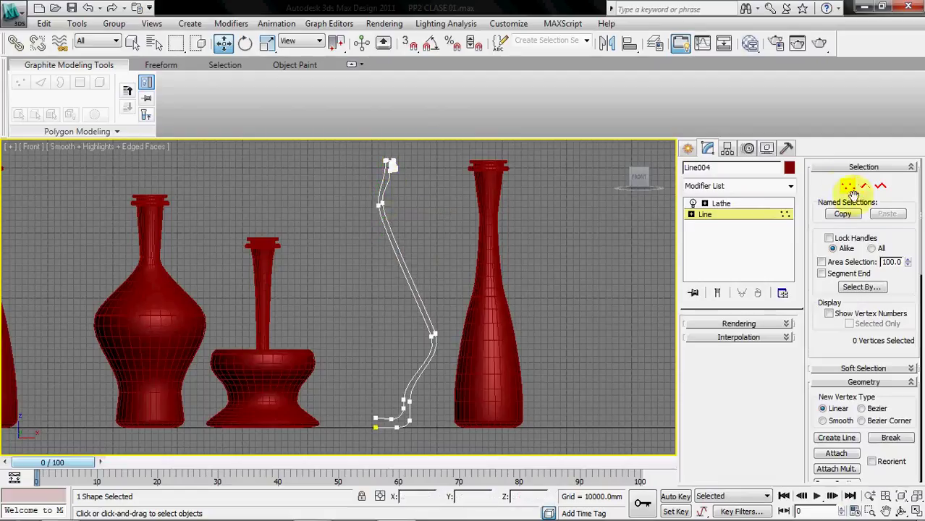
- Leave vertex editing on the fourth bottle, return to its Lathe modifier and deselect it
{"action": "left_click", "coordinate": [789, 215]}
{"action": "left_click", "coordinate": [759, 205]}
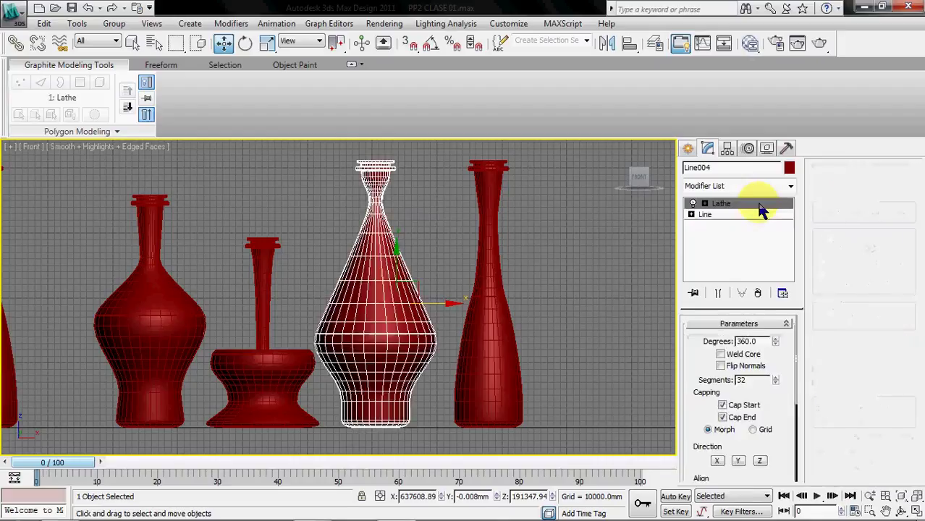
{"action": "left_click", "coordinate": [547, 326]}
- In the fifth bottle's Line profile, move all vertices except the two on the base's axis outward to widen the bottle
{"action": "middle_click_drag", "start_coordinate": [506, 329], "coordinate": [427, 341]}
{"action": "left_click", "coordinate": [427, 341]}
{"action": "left_click", "coordinate": [728, 213]}
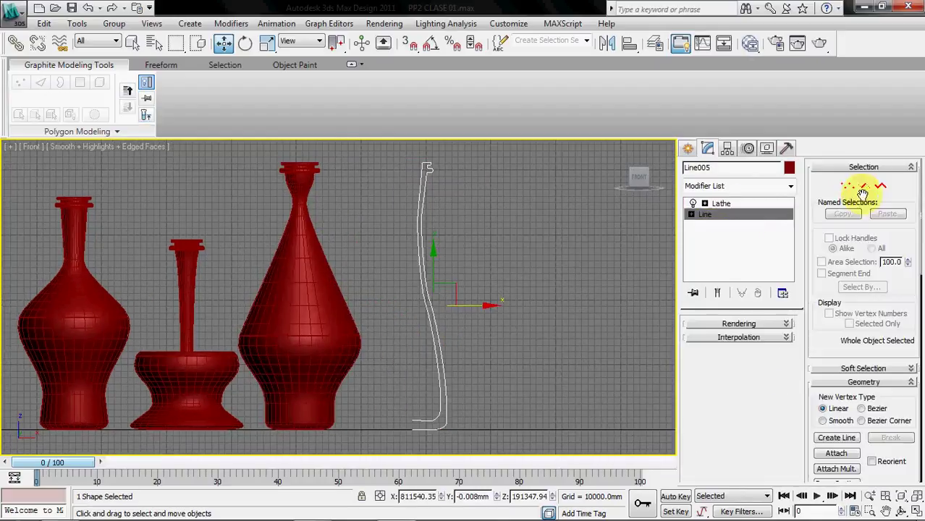
{"action": "left_click", "coordinate": [847, 186]}
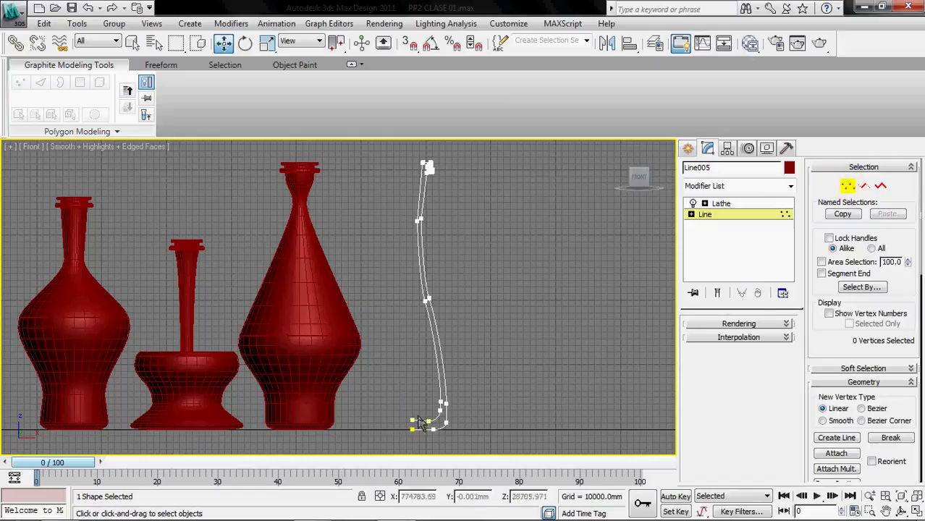
{"action": "left_click_drag", "start_coordinate": [507, 443], "coordinate": [420, 150]}
{"action": "middle_click_drag", "start_coordinate": [467, 425], "coordinate": [400, 409]}
{"action": "left_click", "coordinate": [371, 400]}
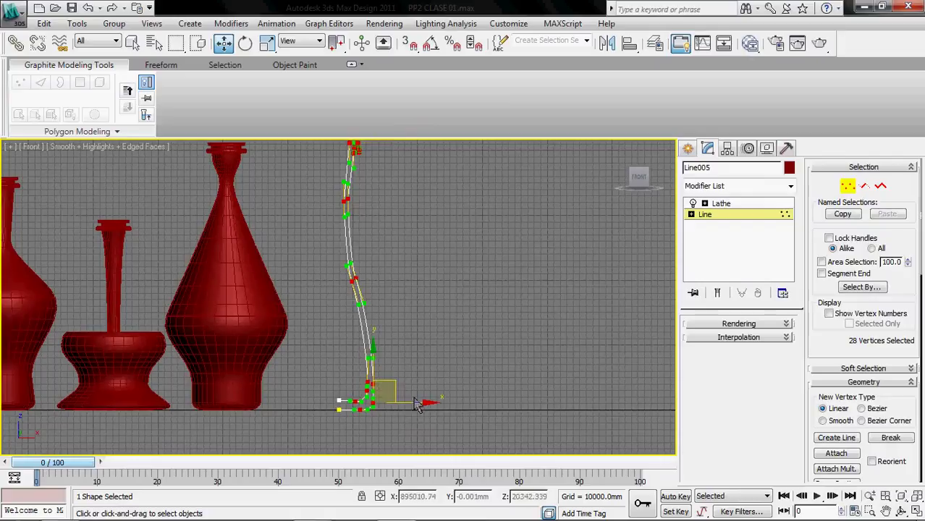
{"action": "left_click_drag", "start_coordinate": [414, 402], "coordinate": [467, 400]}
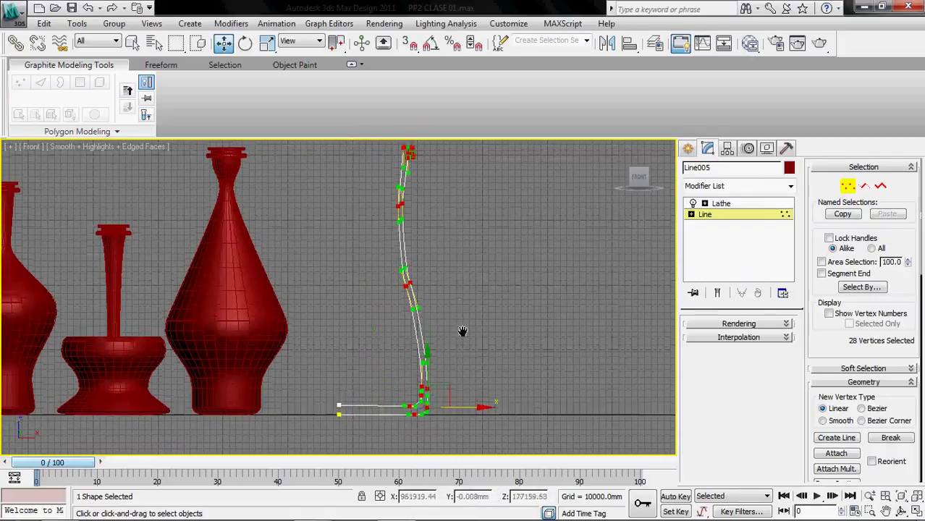
- Move the fifth bottle's neck vertices inward and down to form a narrow waist
{"action": "middle_click_drag", "start_coordinate": [443, 254], "coordinate": [453, 296]}
{"action": "mouse_move", "coordinate": [398, 242]}
{"action": "left_mouse_down"}
{"action": "mouse_move", "coordinate": [414, 241]}
{"action": "mouse_move", "coordinate": [396, 256]}
{"action": "left_mouse_up"}
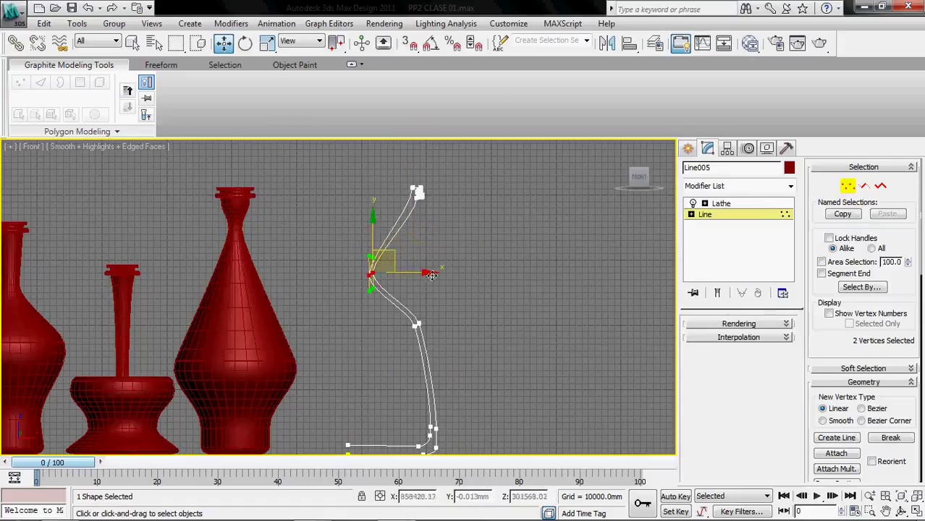
{"action": "middle_click_drag", "start_coordinate": [472, 299], "coordinate": [508, 288]}
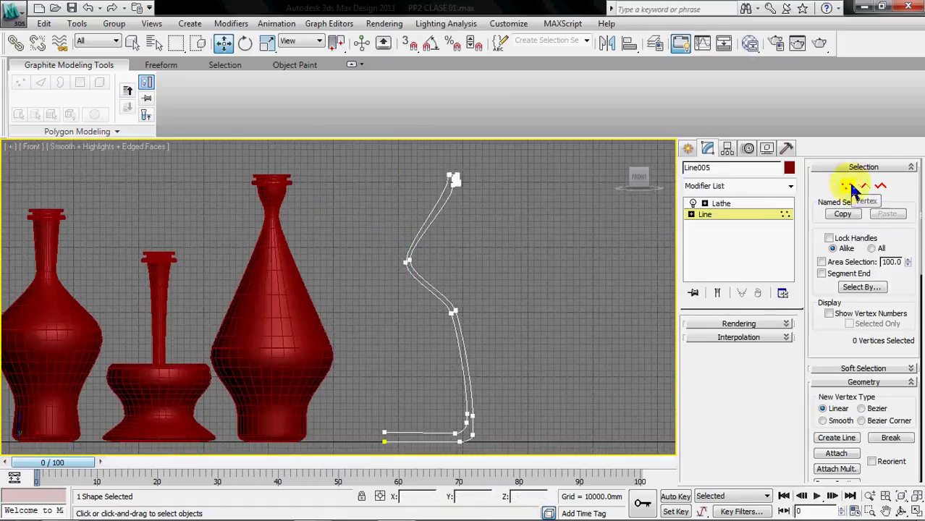
- Leave vertex editing on the fifth bottle, return to its Lathe modifier, deselect it and bring all five bottles into view
{"action": "left_click", "coordinate": [761, 215]}
{"action": "left_click", "coordinate": [755, 204]}
{"action": "left_click", "coordinate": [526, 324]}
{"action": "scroll", "coordinate": [477, 357], "scroll_direction": "down", "scroll_amount": 3}
{"action": "middle_click_drag", "start_coordinate": [477, 356], "coordinate": [542, 357]}
{"action": "middle_click_drag", "start_coordinate": [403, 344], "coordinate": [423, 336]}
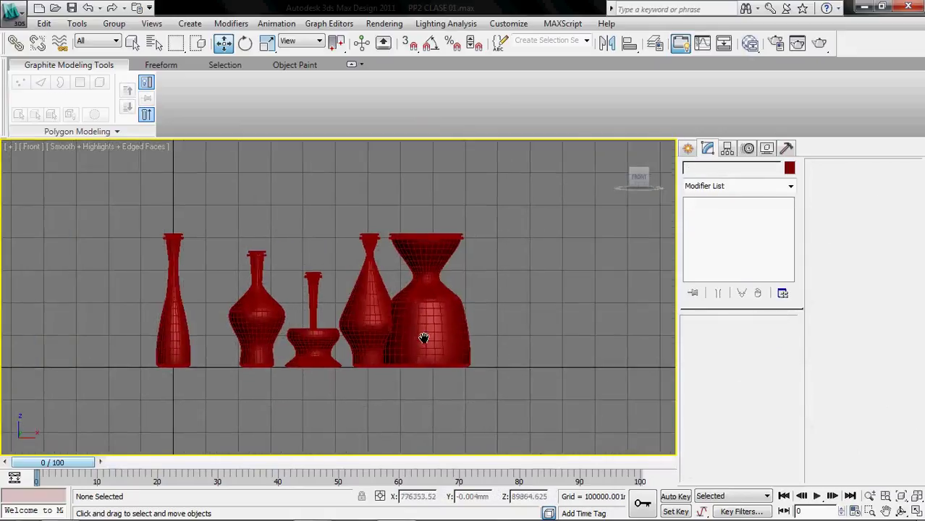
- Move the fifth and fourth bottles outward along X to separate them from the other bottles
{"action": "scroll", "coordinate": [423, 336], "scroll_direction": "up", "scroll_amount": 2}
{"action": "left_click", "coordinate": [474, 350]}
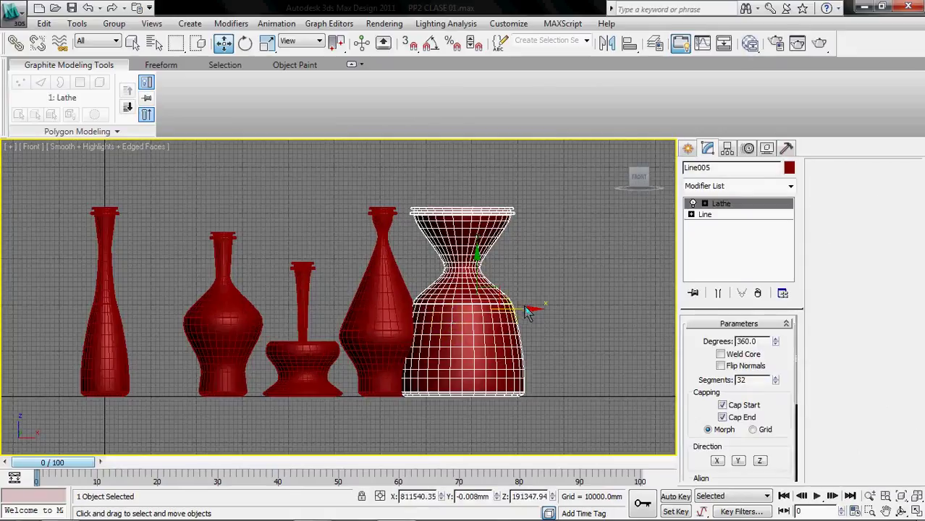
{"action": "left_click_drag", "start_coordinate": [526, 307], "coordinate": [550, 304]}
{"action": "left_click", "coordinate": [418, 318]}
{"action": "left_click_drag", "start_coordinate": [442, 308], "coordinate": [486, 309]}
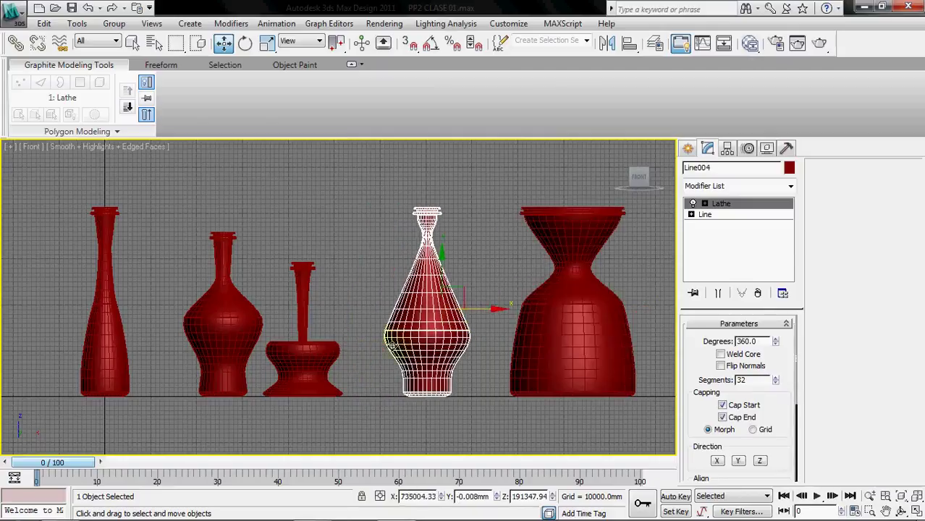
- Move the third bottle toward the fourth and shift the second slightly toward the first to space the row evenly
{"action": "left_click", "coordinate": [319, 355]}
{"action": "left_click_drag", "start_coordinate": [364, 309], "coordinate": [382, 309]}
{"action": "left_click", "coordinate": [244, 330]}
{"action": "left_click_drag", "start_coordinate": [284, 310], "coordinate": [281, 336]}
{"action": "left_click", "coordinate": [280, 415]}
{"action": "middle_click_drag", "start_coordinate": [326, 418], "coordinate": [296, 413]}
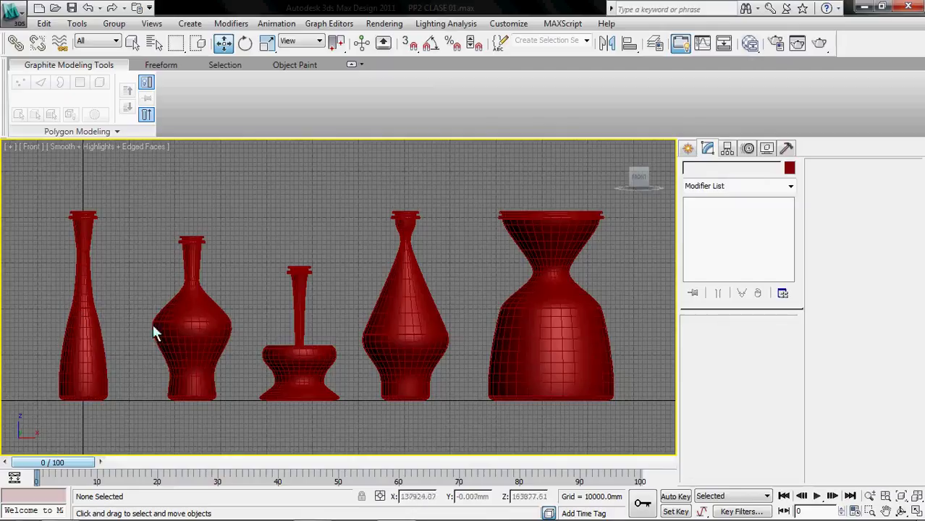
- Switch the viewport to Perspective, turn off edged faces and show all five bottles from an elevated angle
{"action": "left_click", "coordinate": [36, 150]}
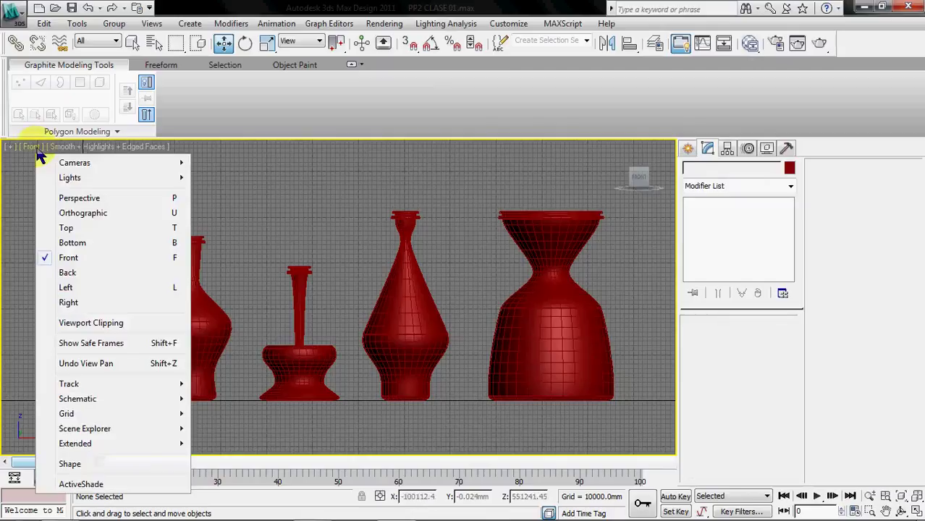
{"action": "left_click", "coordinate": [91, 197]}
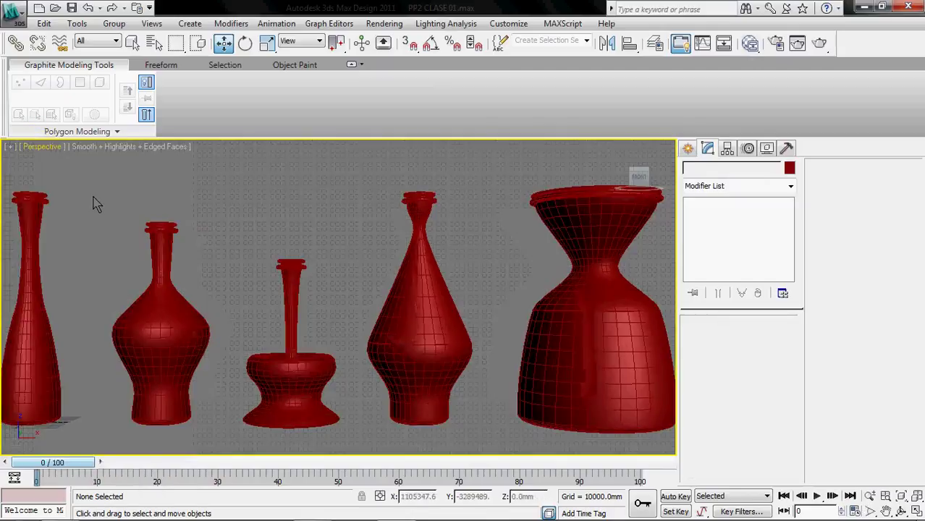
{"action": "middle_click_drag", "start_coordinate": [170, 230], "coordinate": [209, 268], "text": "alt"}
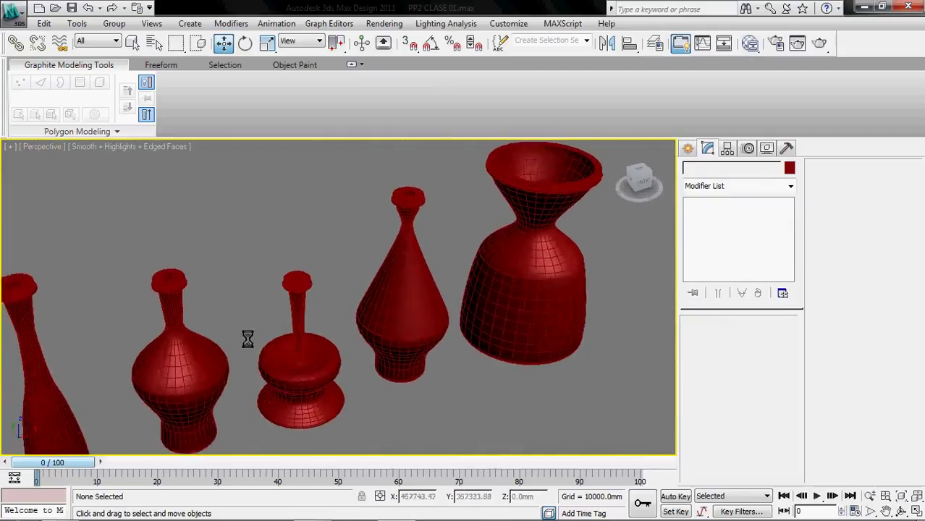
{"action": "middle_click_drag", "start_coordinate": [316, 429], "coordinate": [349, 361]}
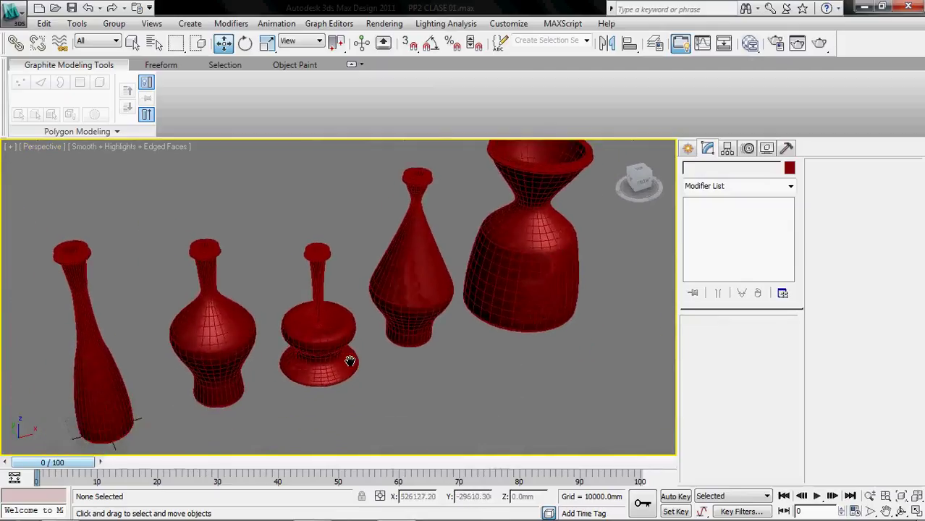
{"action": "scroll", "coordinate": [349, 361], "scroll_direction": "down", "scroll_amount": 4}
{"action": "middle_click_drag", "start_coordinate": [430, 389], "coordinate": [426, 395]}
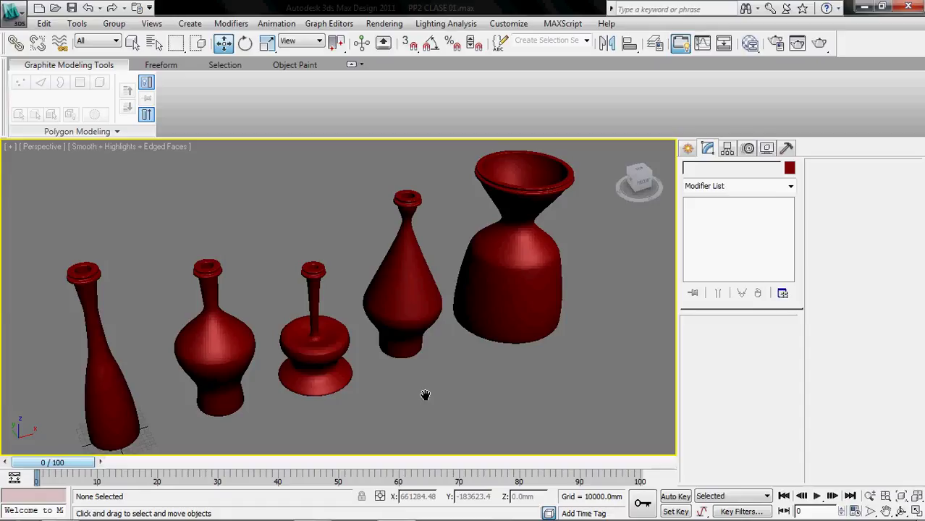
- Try a partial revolution on the second bottle by reducing its Lathe sweep to 180 degrees, and deselect it
{"action": "left_click", "coordinate": [255, 353]}
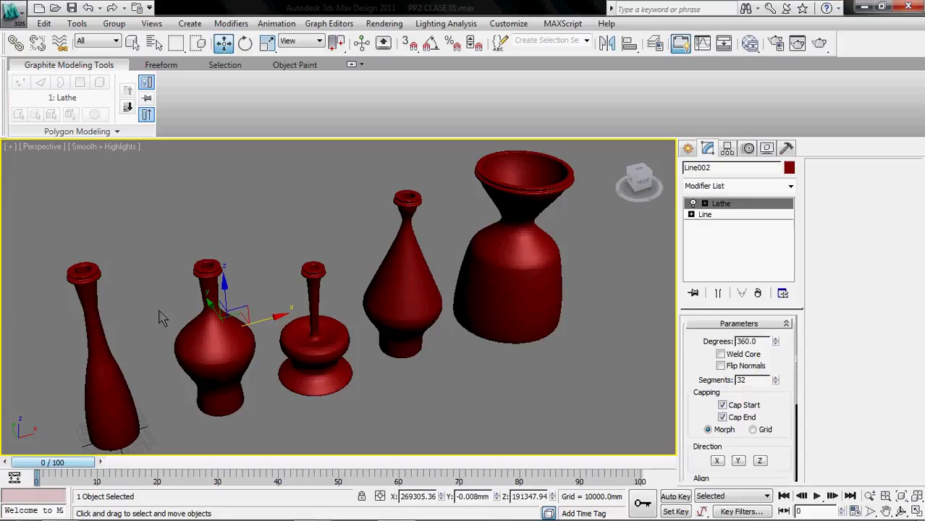
{"action": "left_click", "coordinate": [757, 217]}
{"action": "middle_click_drag", "start_coordinate": [381, 372], "coordinate": [468, 362]}
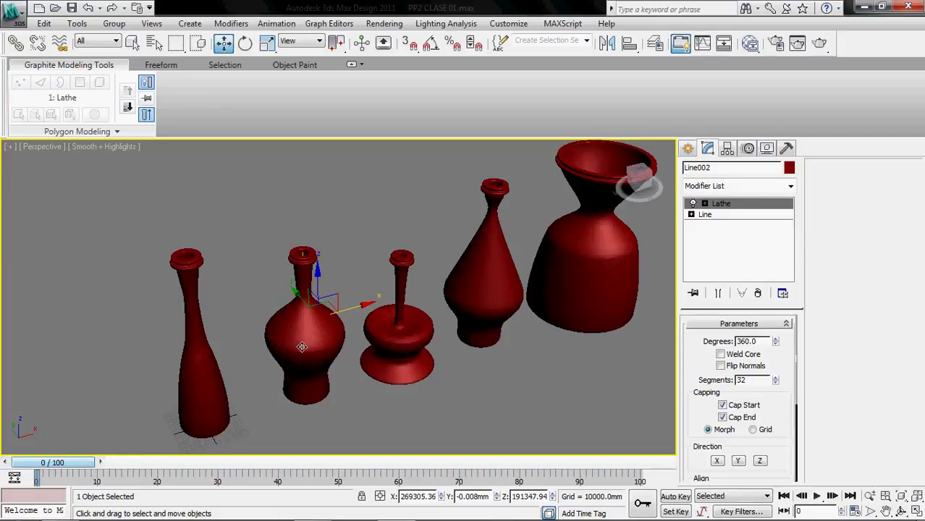
{"action": "left_click", "coordinate": [705, 214]}
{"action": "left_click", "coordinate": [720, 204]}
{"action": "left_click_drag", "start_coordinate": [794, 413], "coordinate": [762, 367]}
{"action": "left_click_drag", "start_coordinate": [776, 329], "coordinate": [793, 53]}
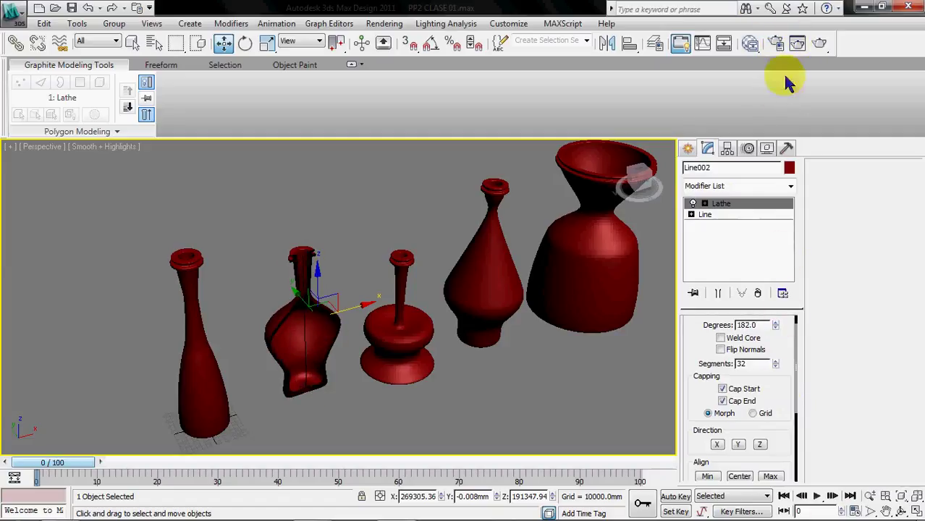
{"action": "left_click_drag", "start_coordinate": [762, 324], "coordinate": [679, 324]}
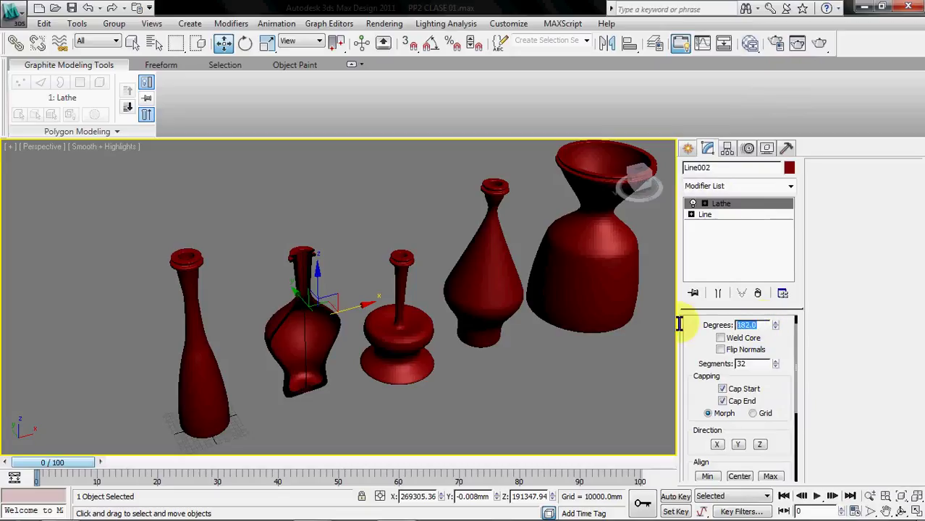
{"action": "left_click", "coordinate": [354, 365]}
- Try the Center and Max alignments on the third bottle's Lathe modifier and return it to Min
{"action": "middle_click_drag", "start_coordinate": [332, 354], "coordinate": [401, 365], "text": "alt"}
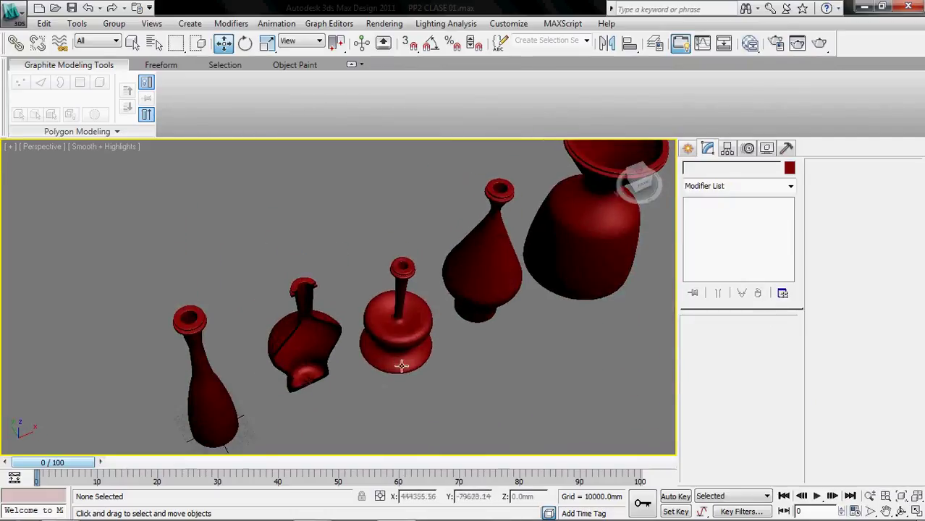
{"action": "left_click", "coordinate": [405, 337]}
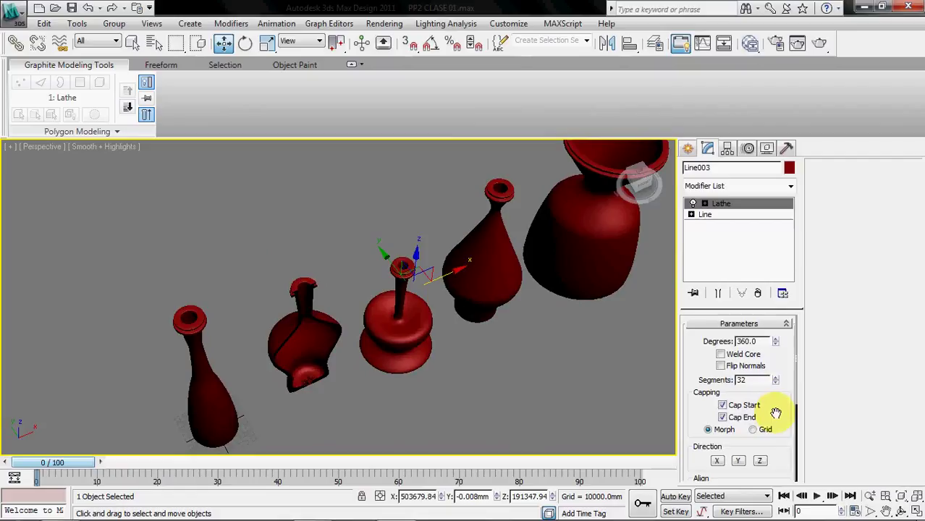
{"action": "left_click_drag", "start_coordinate": [780, 370], "coordinate": [791, 274]}
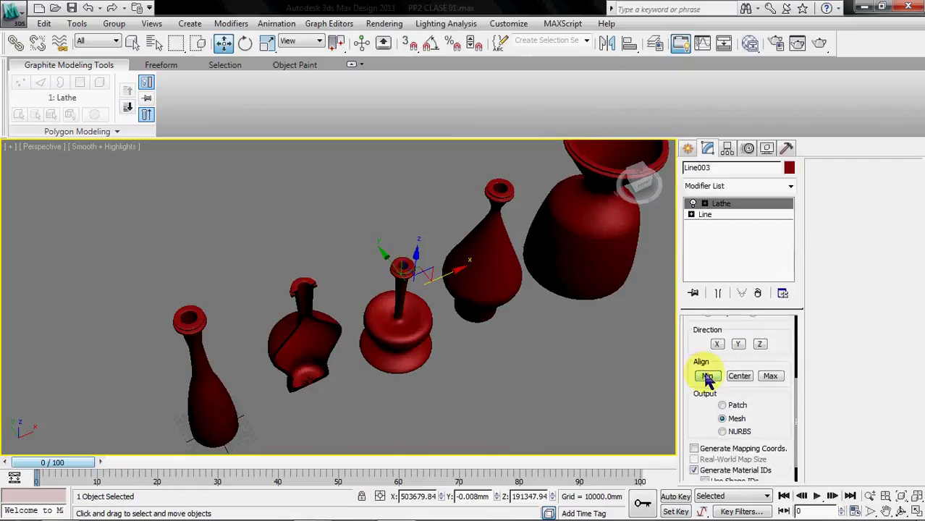
{"action": "left_click", "coordinate": [738, 375]}
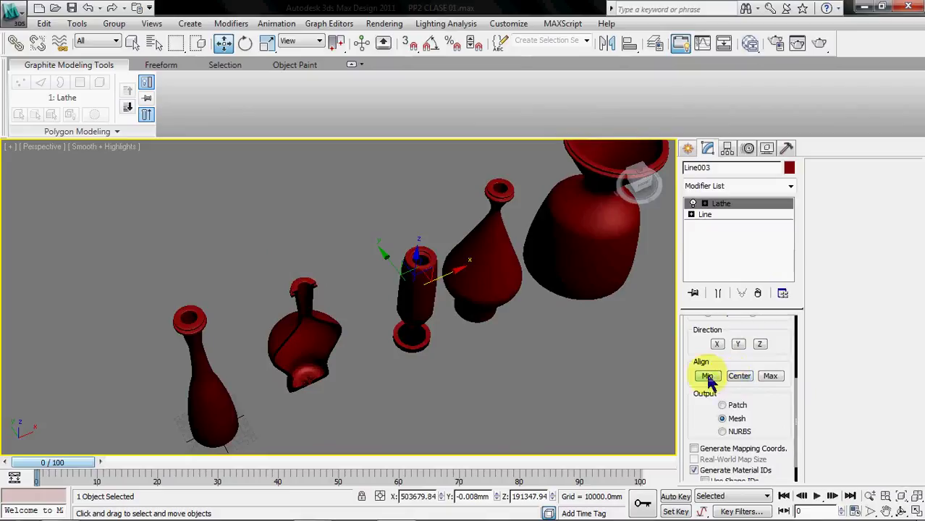
{"action": "left_click", "coordinate": [766, 378]}
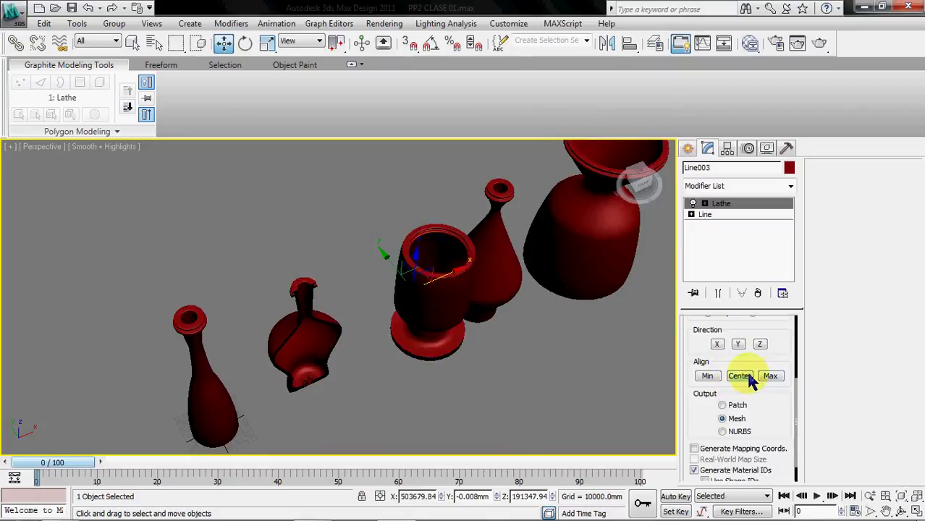
{"action": "left_click", "coordinate": [739, 376]}
{"action": "left_click", "coordinate": [707, 377]}
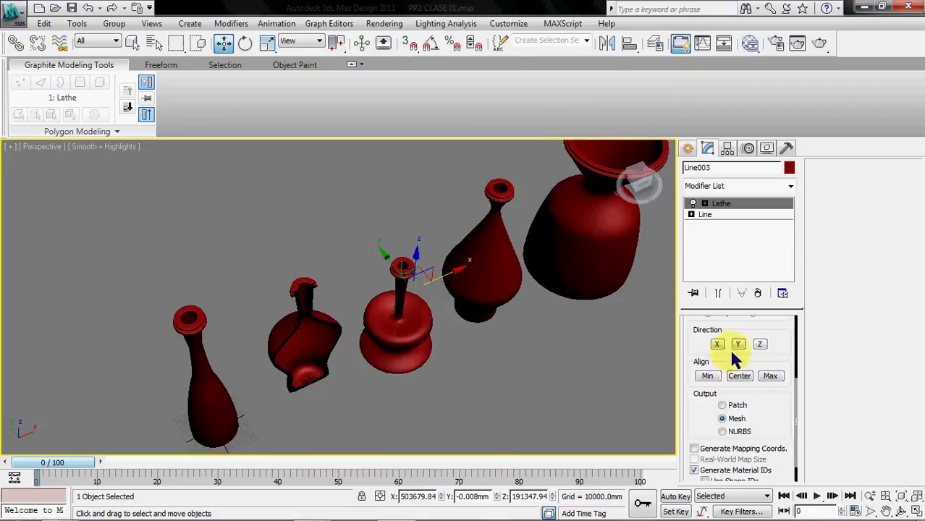
- Try the X and Z Lathe directions on the third bottle and return it to direction Y with Min alignment
{"action": "left_click", "coordinate": [738, 345]}
{"action": "left_click", "coordinate": [718, 345]}
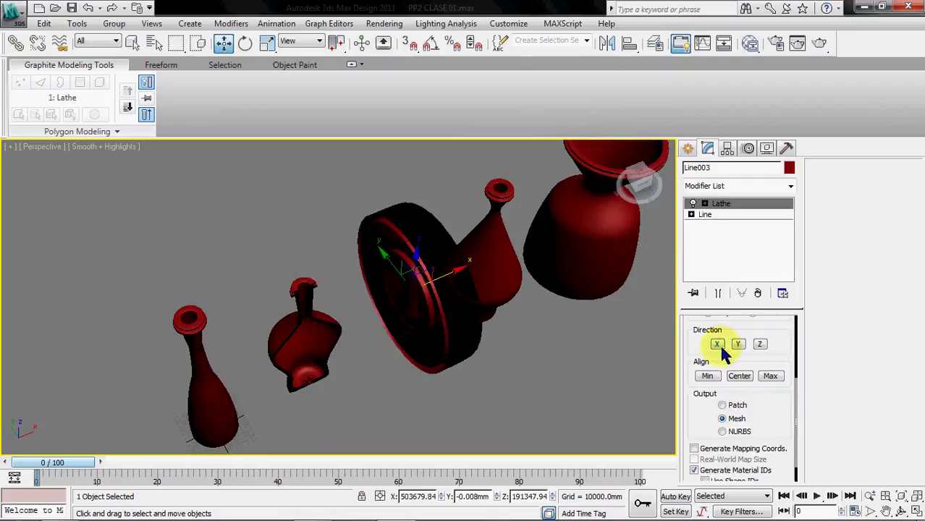
{"action": "left_click", "coordinate": [759, 344]}
{"action": "left_click", "coordinate": [707, 376]}
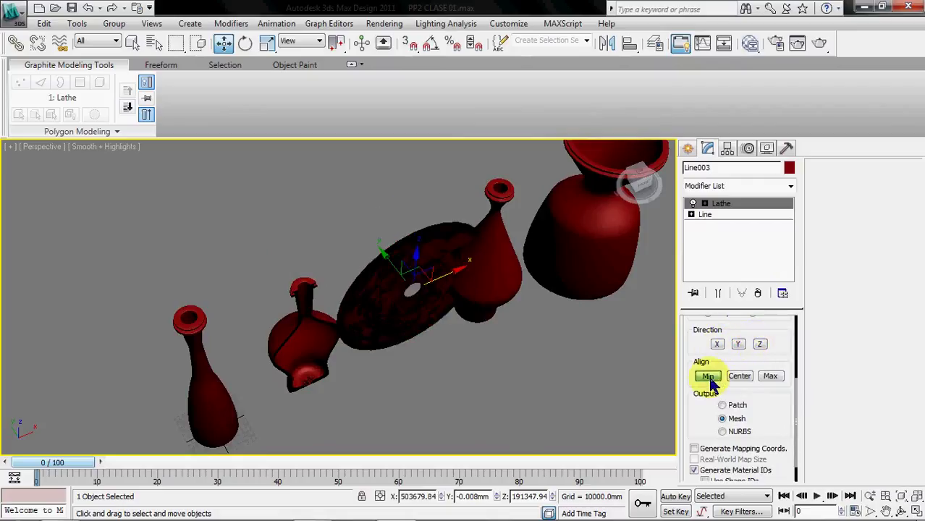
{"action": "left_click", "coordinate": [739, 346]}
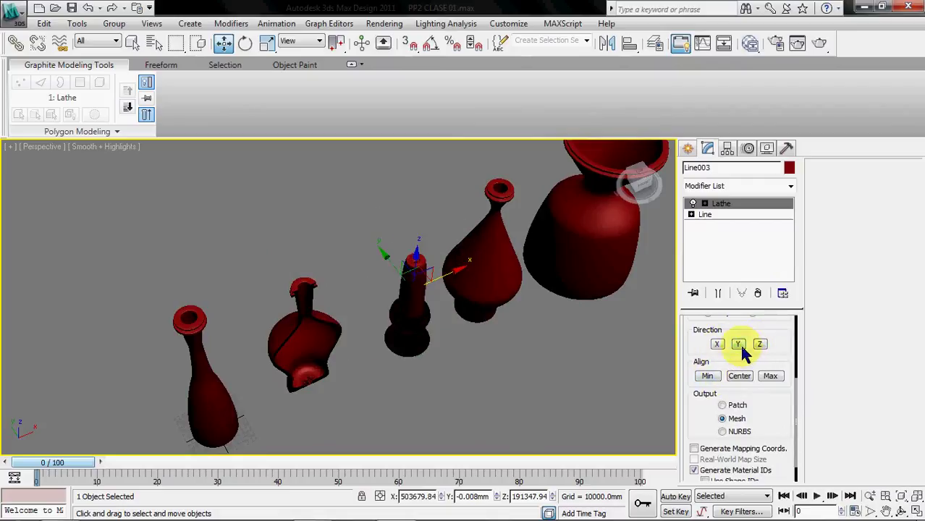
{"action": "left_click", "coordinate": [706, 376]}
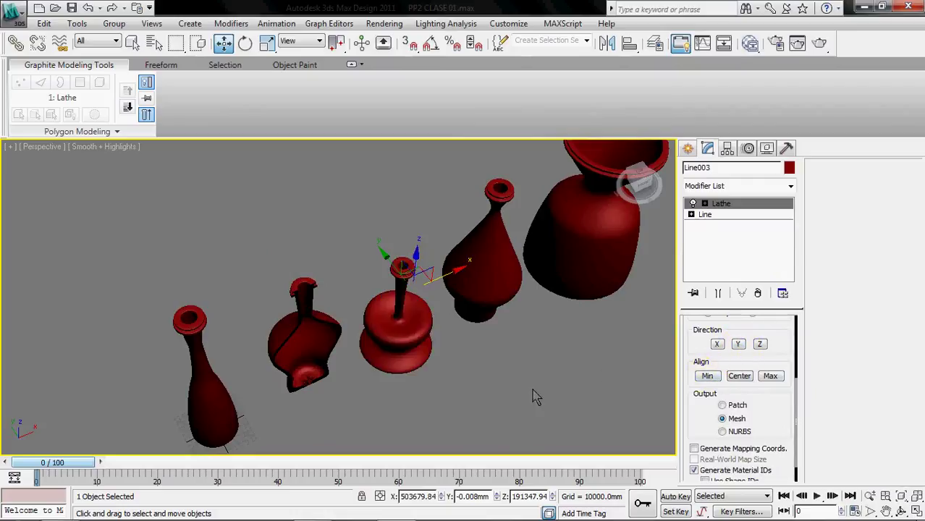
{"action": "left_click", "coordinate": [465, 368]}
- Restore the second bottle's Lathe sweep to 360 degrees and deselect the bottle
{"action": "mouse_move", "coordinate": [415, 359]}
{"action": "middle_mouse_down"}
{"action": "mouse_move", "coordinate": [371, 381]}
{"action": "mouse_move", "coordinate": [409, 343]}
{"action": "middle_mouse_up"}
{"action": "left_click", "coordinate": [248, 357]}
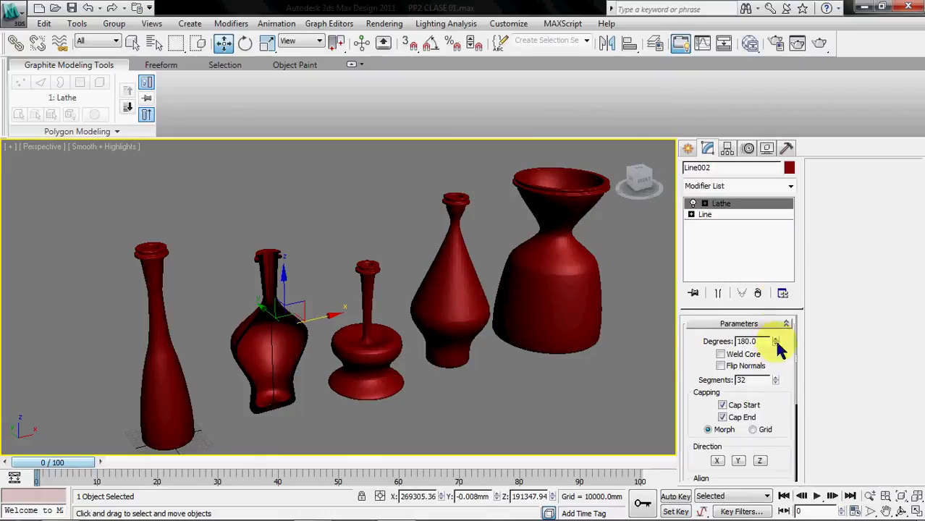
{"action": "left_click_drag", "start_coordinate": [775, 343], "coordinate": [780, 186]}
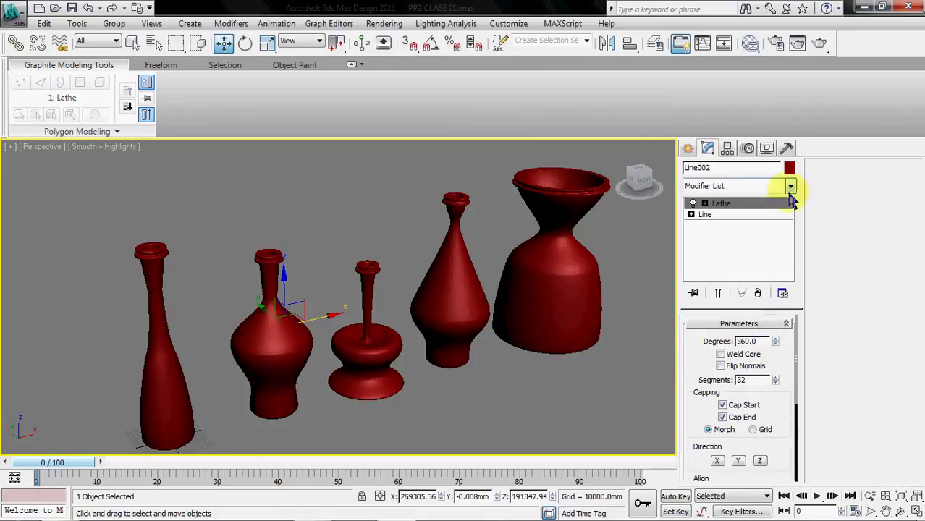
{"action": "left_click", "coordinate": [458, 399]}
- Apply a Bend modifier to the second bottle and set its bend angle to 111.5
{"action": "left_click", "coordinate": [291, 351]}
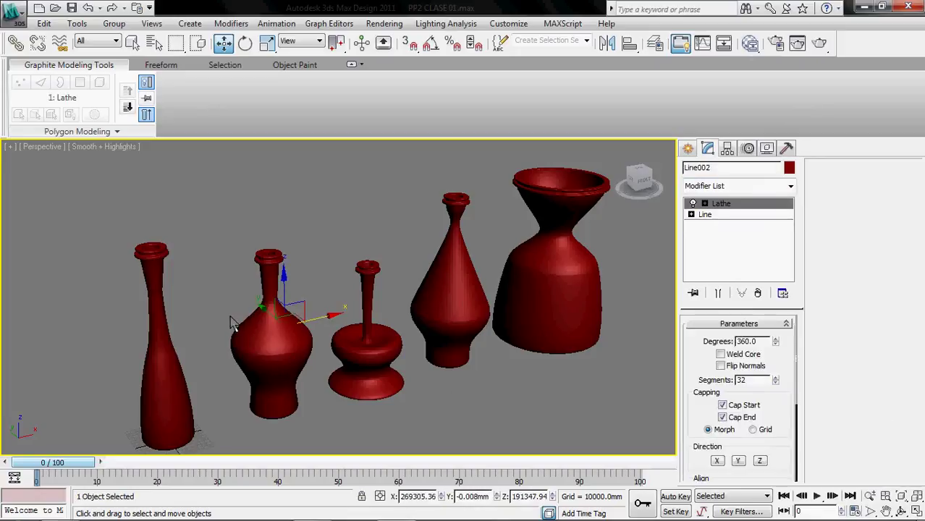
{"action": "left_click", "coordinate": [791, 187]}
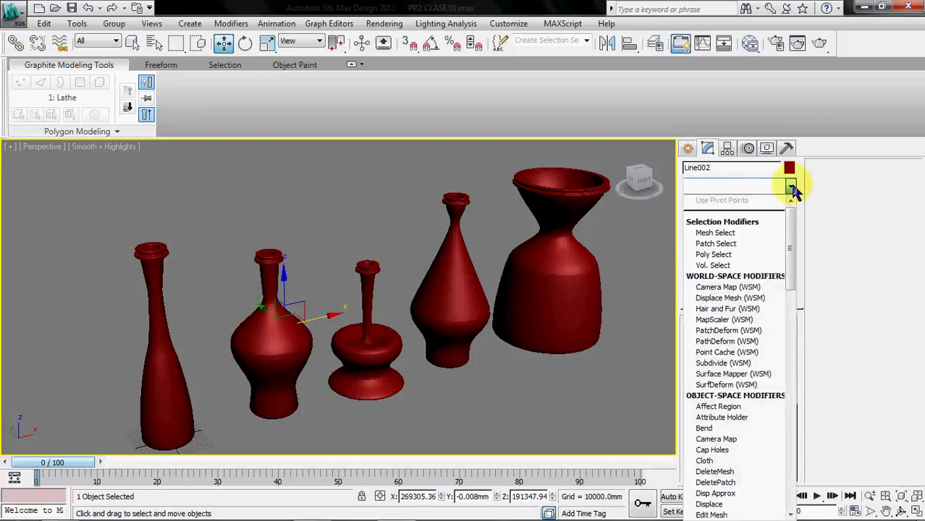
{"action": "left_click", "coordinate": [703, 429]}
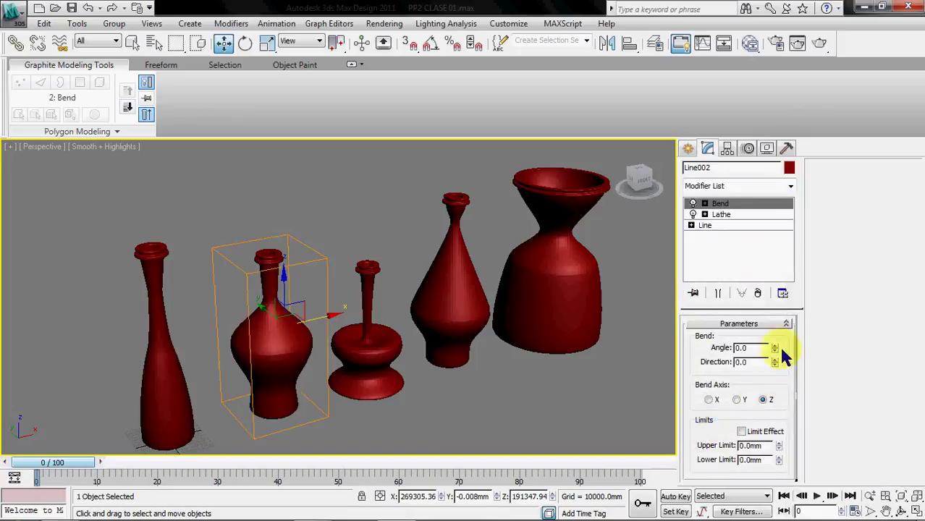
{"action": "left_click_drag", "start_coordinate": [778, 336], "coordinate": [760, 275]}
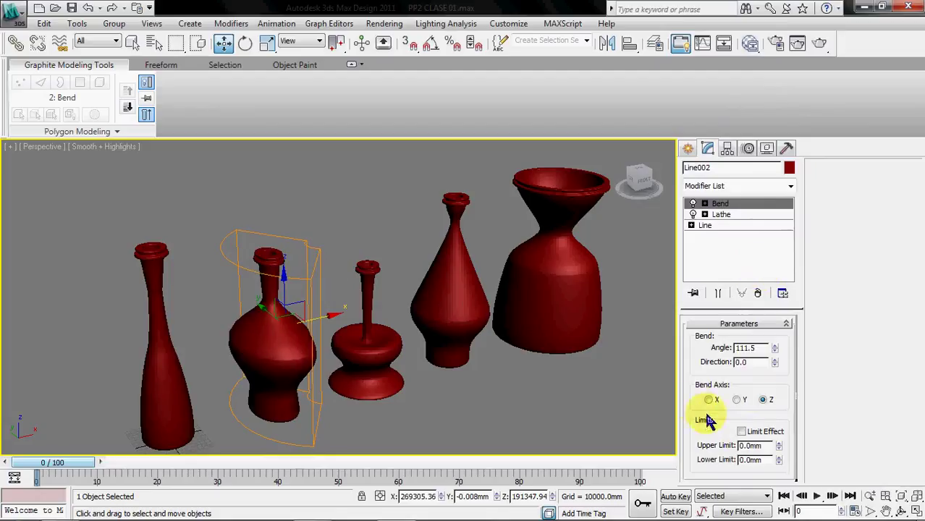
- Compare the Y and X bend axes on the second bottle and settle on Y
{"action": "left_click", "coordinate": [737, 400]}
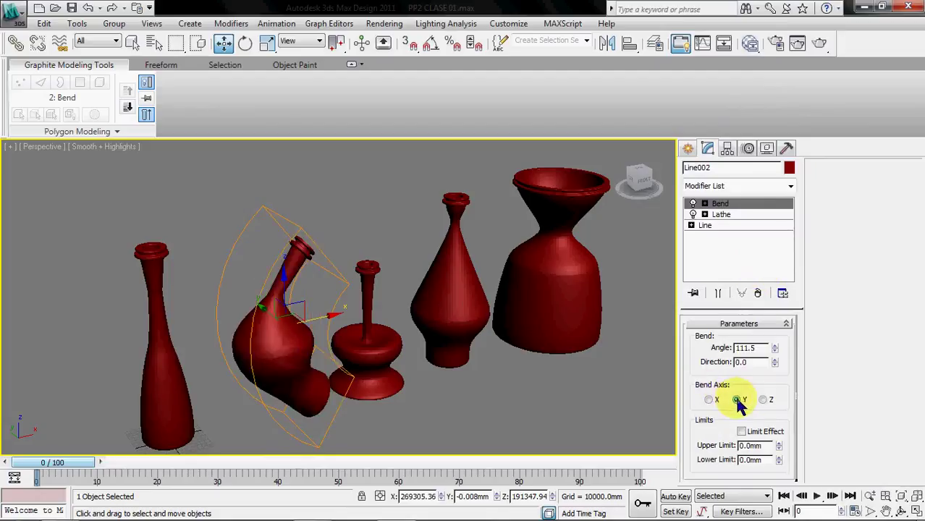
{"action": "left_click", "coordinate": [710, 400]}
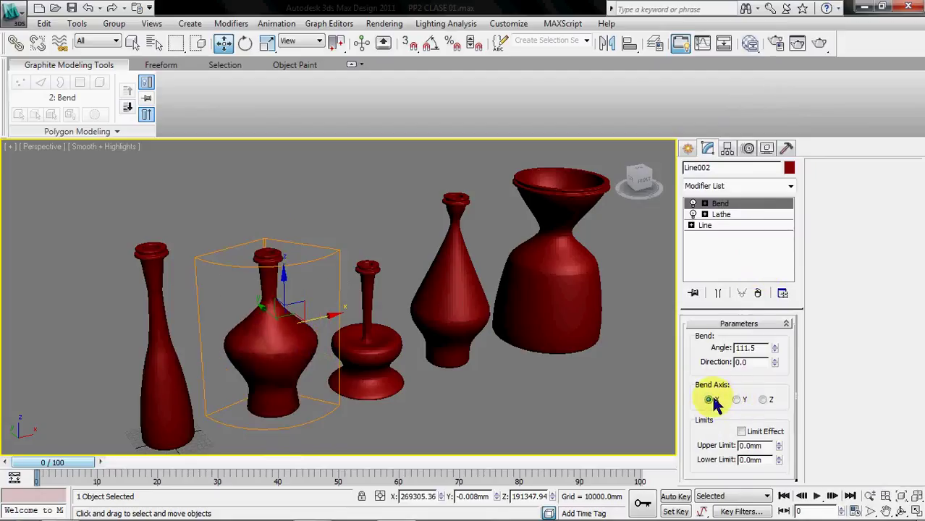
{"action": "left_click", "coordinate": [737, 400]}
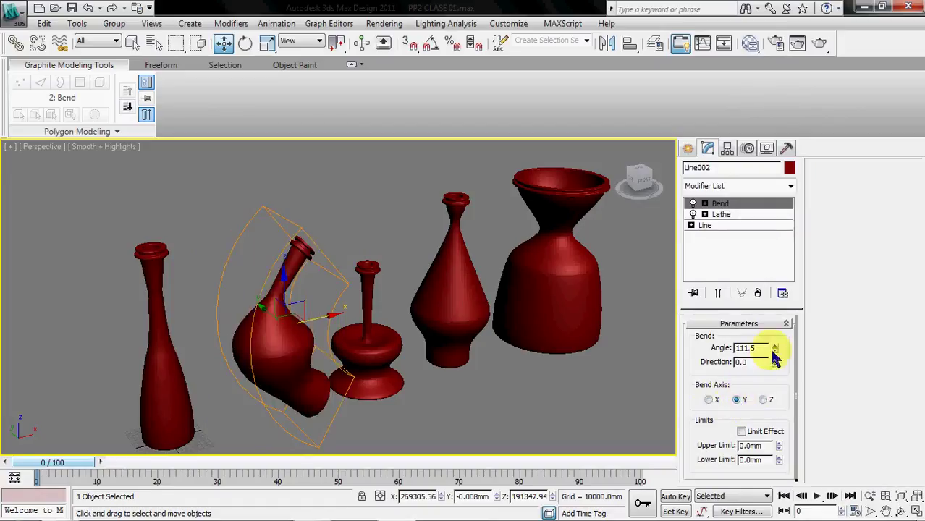
- Set the second bottle's bend angle to -118, adjust its bend direction and deselect it
{"action": "left_click_drag", "start_coordinate": [776, 355], "coordinate": [753, 145]}
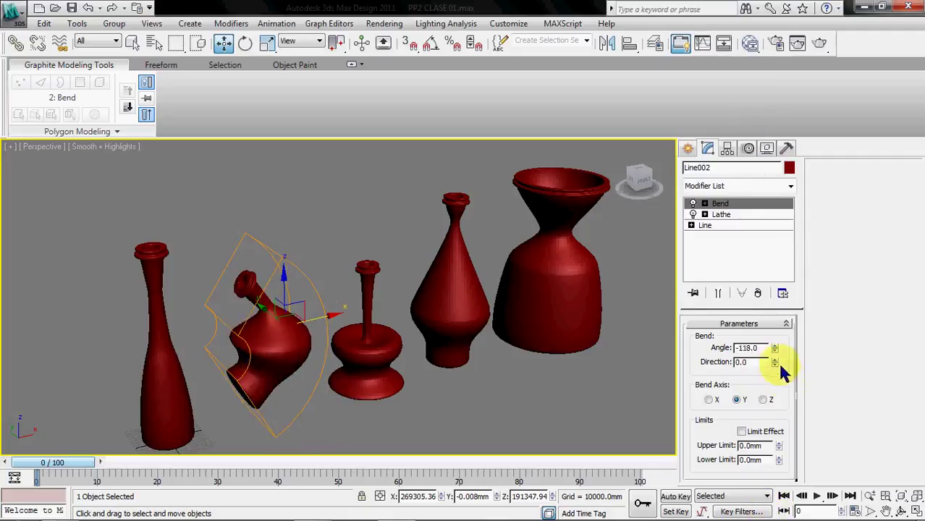
{"action": "left_click_drag", "start_coordinate": [775, 364], "coordinate": [753, 334]}
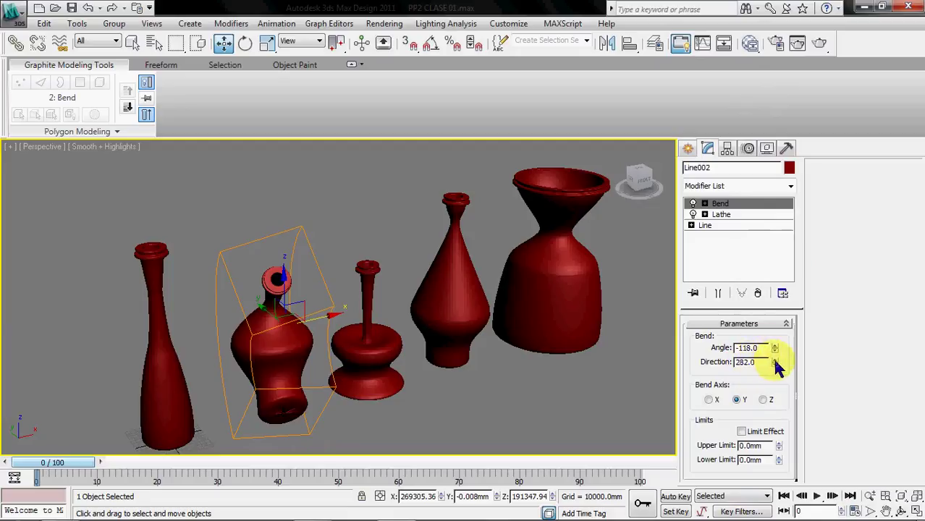
{"action": "left_click_drag", "start_coordinate": [777, 356], "coordinate": [778, 280]}
{"action": "left_click", "coordinate": [470, 414]}
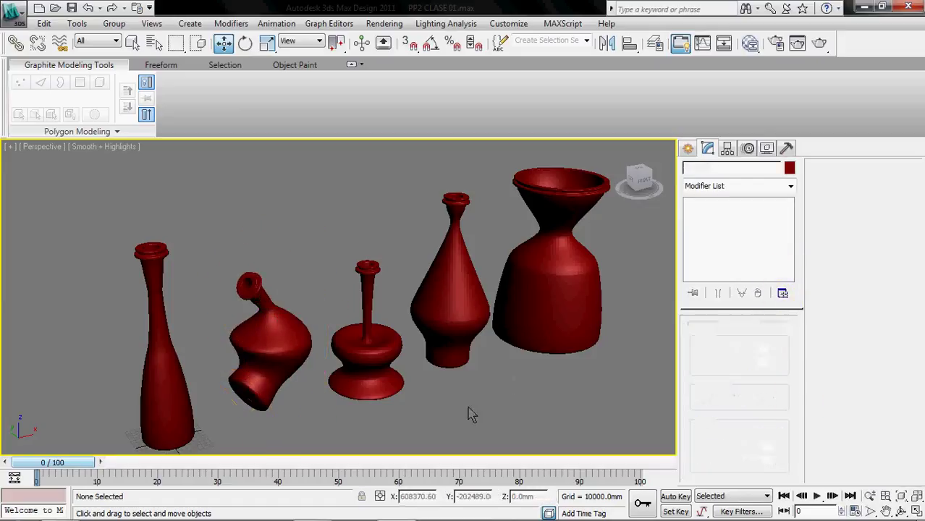
- Apply an FFD 4x4x4 modifier to the third bottle and activate its Control Points level
{"action": "left_click", "coordinate": [363, 338]}
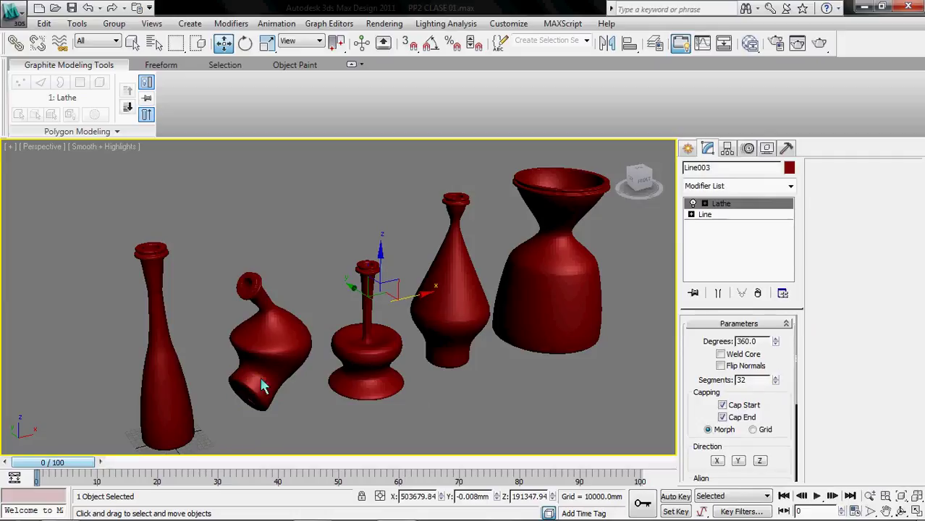
{"action": "left_click", "coordinate": [792, 190]}
{"action": "left_click_drag", "start_coordinate": [794, 291], "coordinate": [800, 377]}
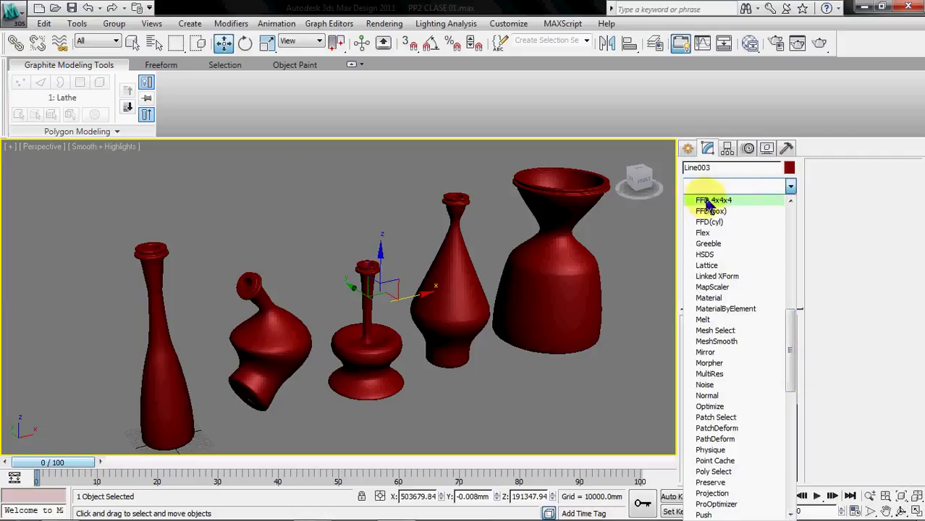
{"action": "left_click", "coordinate": [703, 203]}
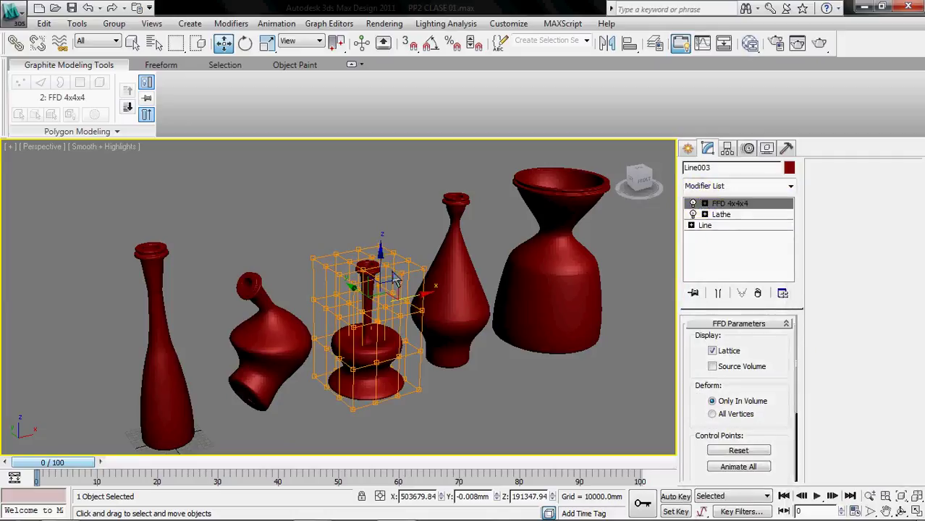
{"action": "left_click", "coordinate": [704, 203]}
{"action": "left_click", "coordinate": [723, 214]}
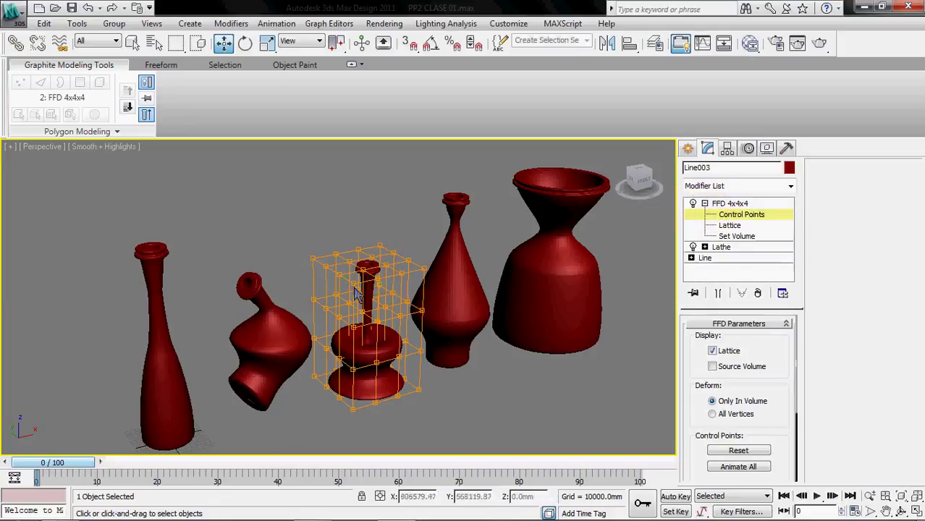
- Pull the control points on the left side of the third bottle's upper-middle lattice row upward and outward
{"action": "scroll", "coordinate": [356, 293], "scroll_direction": "up", "scroll_amount": 4}
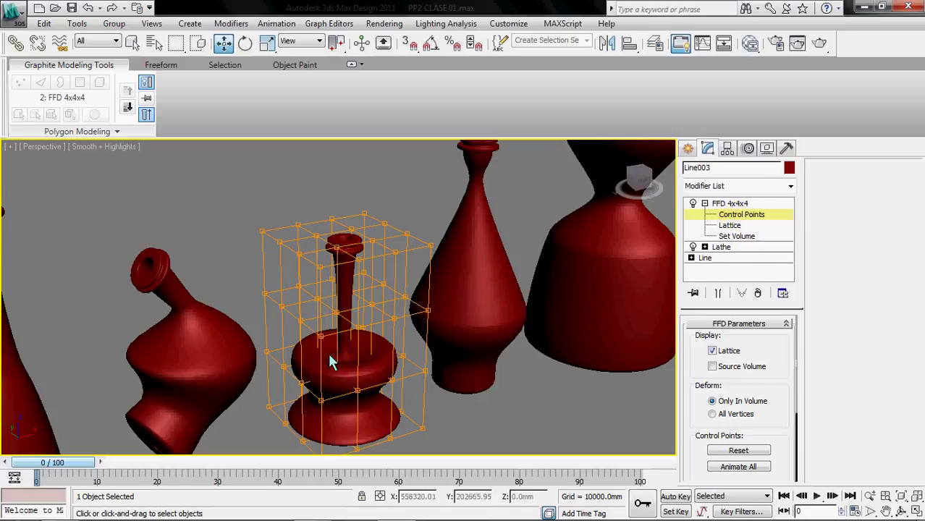
{"action": "left_click_drag", "start_coordinate": [261, 288], "coordinate": [260, 285]}
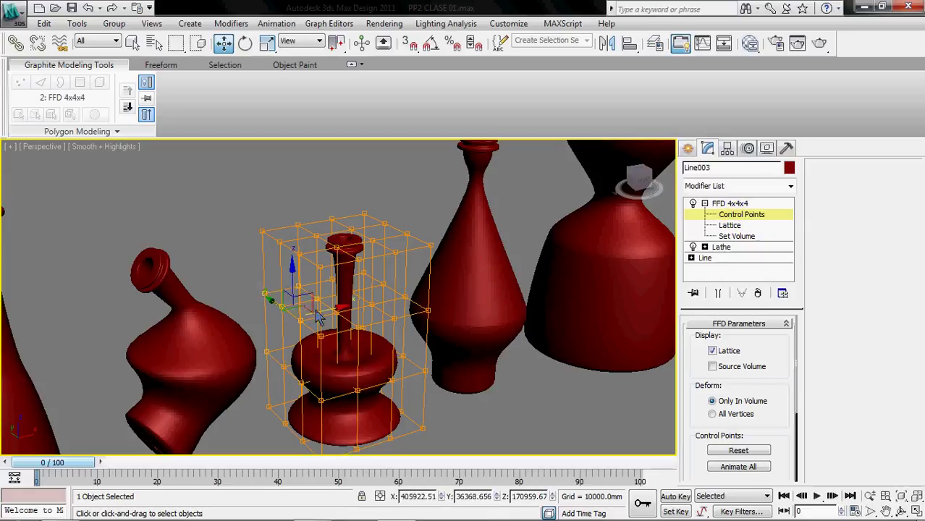
{"action": "left_click_drag", "start_coordinate": [313, 294], "coordinate": [240, 164]}
{"action": "middle_click_drag", "start_coordinate": [347, 332], "coordinate": [314, 278]}
- In the Front view, lower the right-hand control points of the third bottle's lower-middle row and raise its two middle top columns
{"action": "key", "text": "f"}
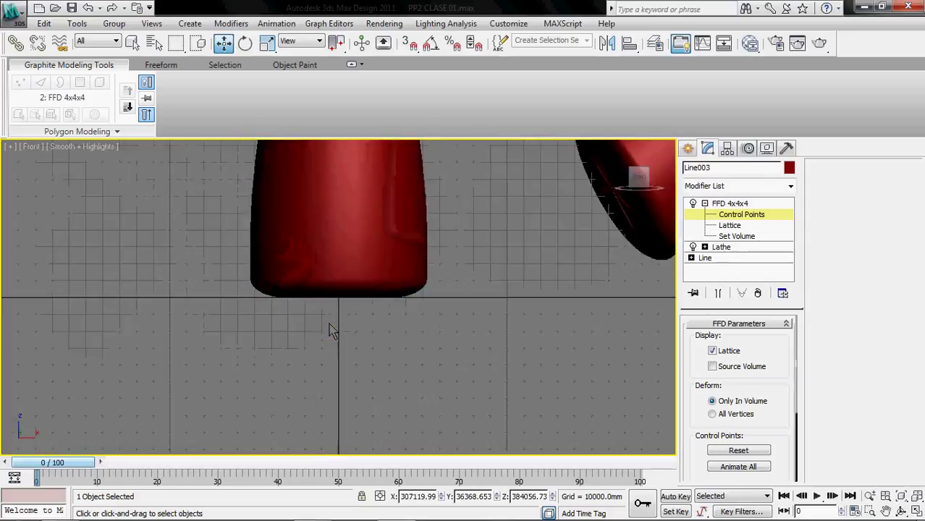
{"action": "scroll", "coordinate": [340, 328], "scroll_direction": "down", "scroll_amount": 3}
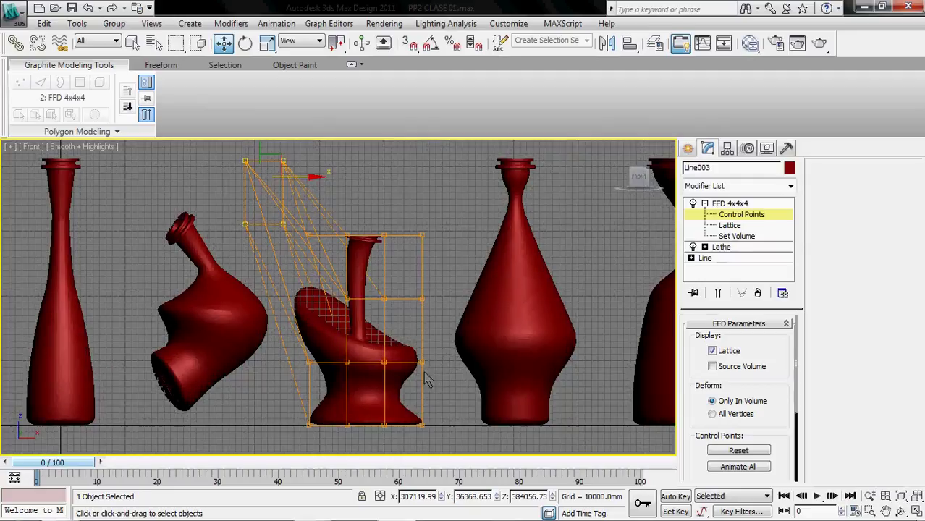
{"action": "left_click_drag", "start_coordinate": [369, 356], "coordinate": [408, 366]}
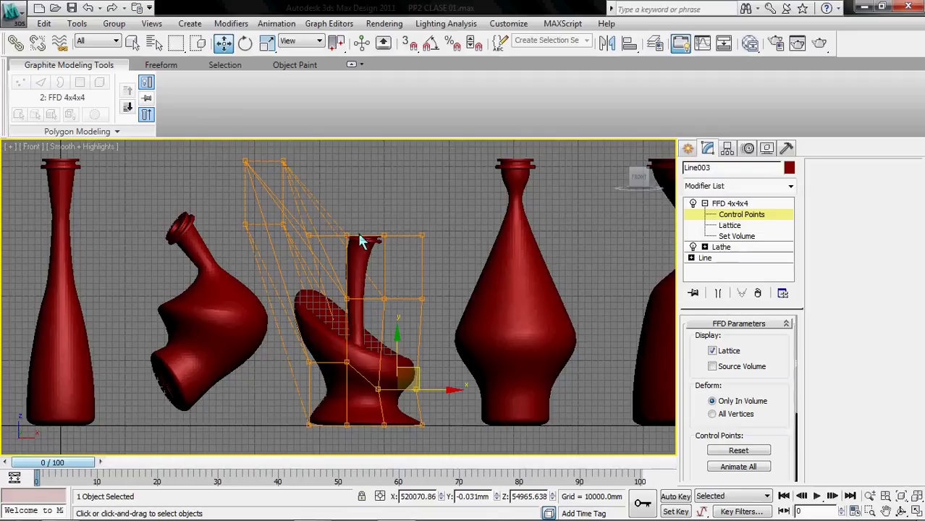
{"action": "left_click_drag", "start_coordinate": [358, 230], "coordinate": [389, 257]}
{"action": "middle_click_drag", "start_coordinate": [390, 261], "coordinate": [390, 332]}
{"action": "left_click_drag", "start_coordinate": [381, 293], "coordinate": [385, 221]}
{"action": "middle_click_drag", "start_coordinate": [411, 338], "coordinate": [390, 241]}
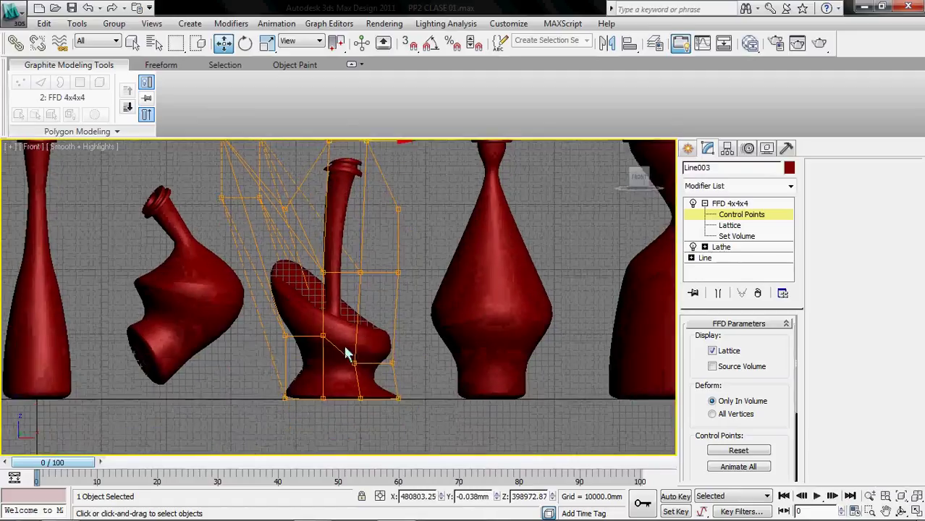
- Shift the third bottle's left lower-middle control points down and inward, and its two right-hand base columns toward the left
{"action": "middle_click_drag", "start_coordinate": [346, 354], "coordinate": [338, 382]}
{"action": "left_click_drag", "start_coordinate": [332, 381], "coordinate": [334, 380]}
{"action": "left_click_drag", "start_coordinate": [318, 345], "coordinate": [333, 367]}
{"action": "middle_click_drag", "start_coordinate": [389, 438], "coordinate": [381, 430]}
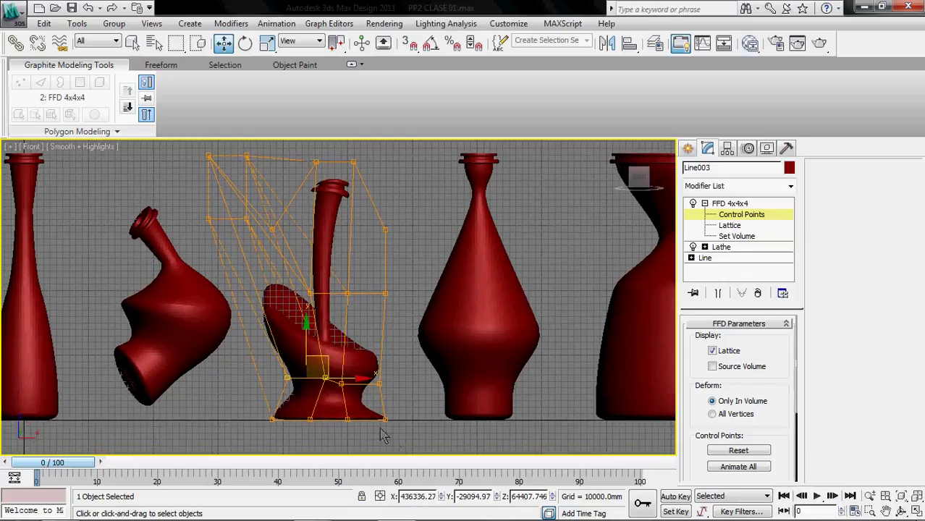
{"action": "left_click_drag", "start_coordinate": [344, 410], "coordinate": [345, 411]}
{"action": "left_click_drag", "start_coordinate": [409, 429], "coordinate": [380, 423]}
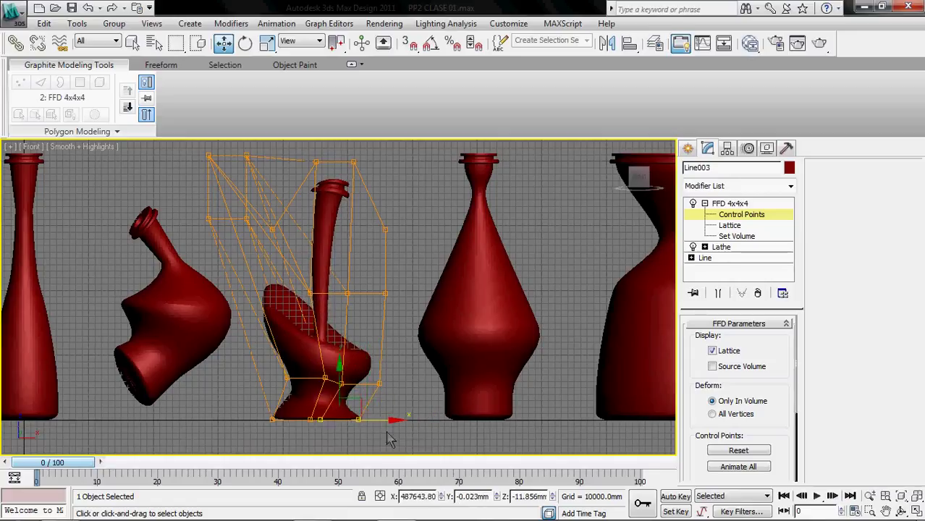
- Leave control point editing on the third bottle, deselect it and show the bottles from an angled view
{"action": "left_click", "coordinate": [728, 205]}
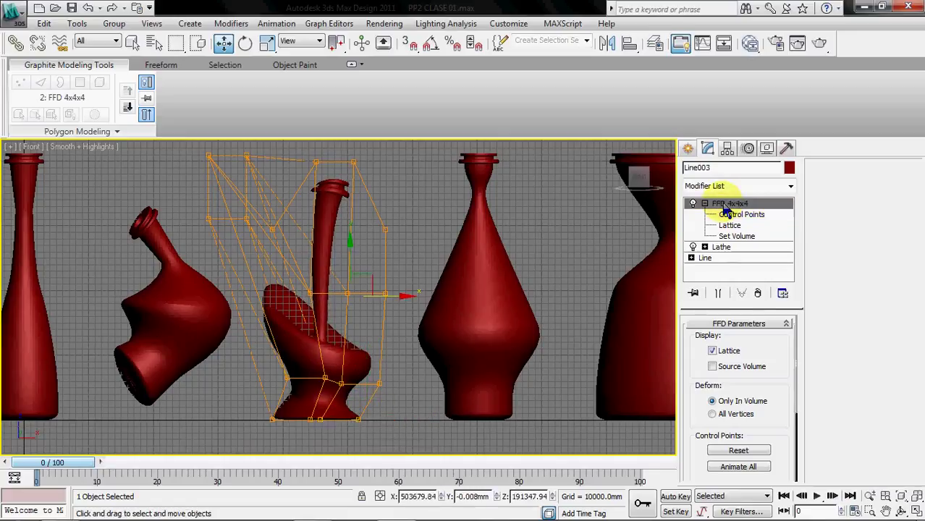
{"action": "left_click", "coordinate": [424, 238]}
{"action": "middle_click_drag", "start_coordinate": [395, 273], "coordinate": [380, 289]}
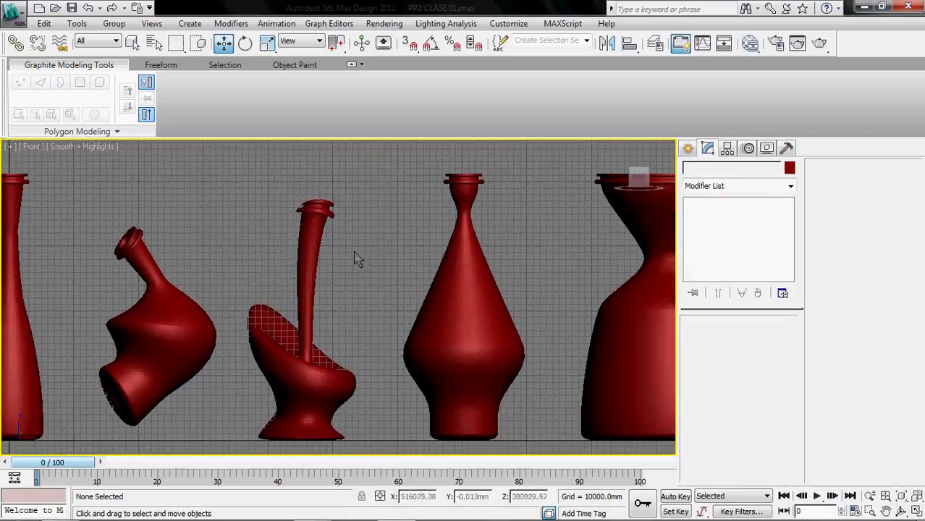
{"action": "middle_click_drag", "start_coordinate": [355, 258], "coordinate": [336, 303], "text": "alt"}
{"action": "middle_click_drag", "start_coordinate": [404, 346], "coordinate": [355, 377], "text": "alt"}
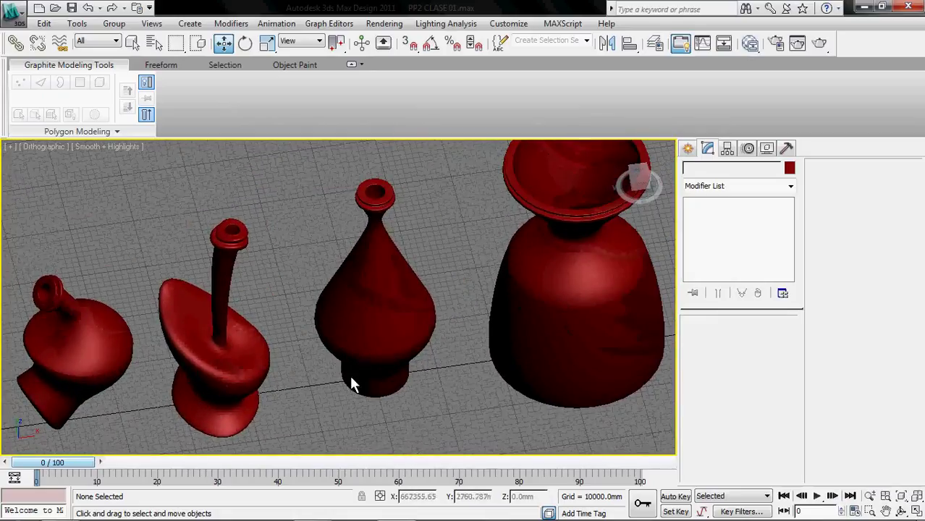
- Apply a Taper modifier to the fourth bottle and set its taper amount to -1.31
{"action": "left_click", "coordinate": [390, 332]}
{"action": "left_click", "coordinate": [790, 186]}
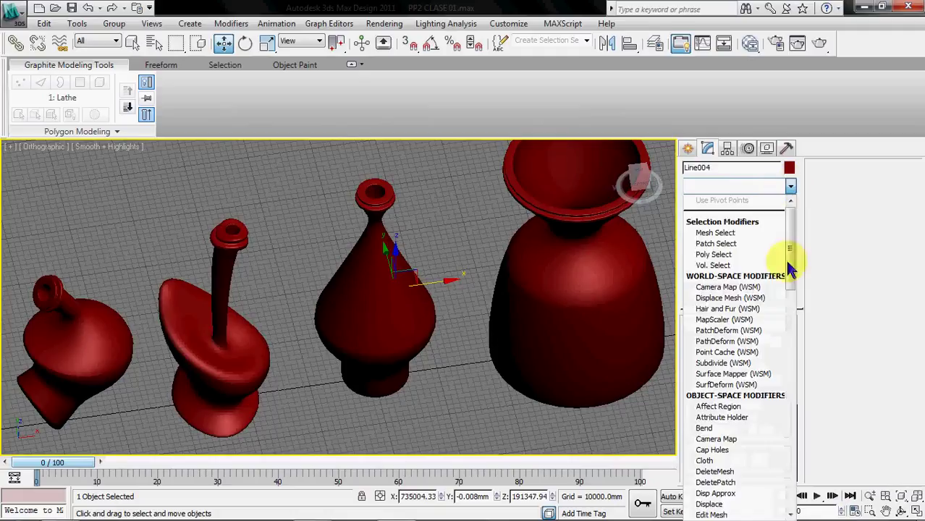
{"action": "scroll", "coordinate": [750, 406], "scroll_direction": "down", "scroll_amount": 10}
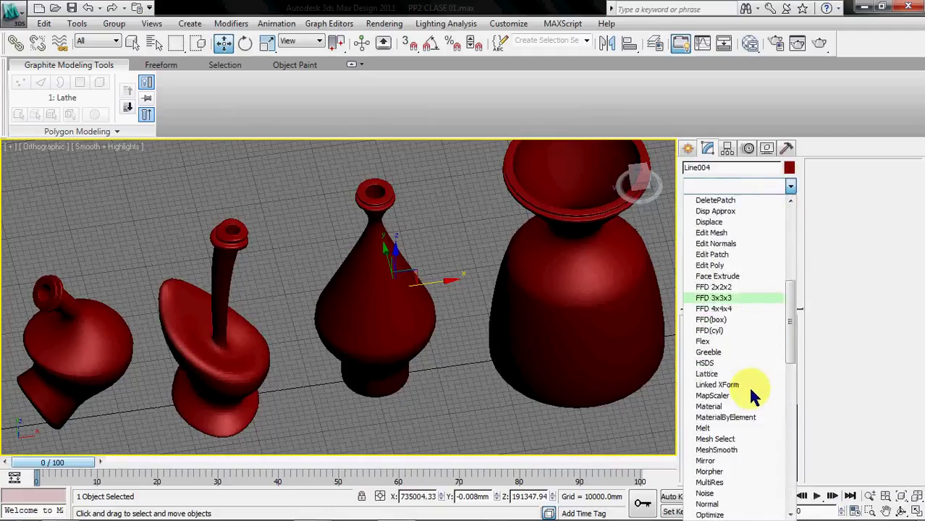
{"action": "left_click_drag", "start_coordinate": [787, 336], "coordinate": [801, 444]}
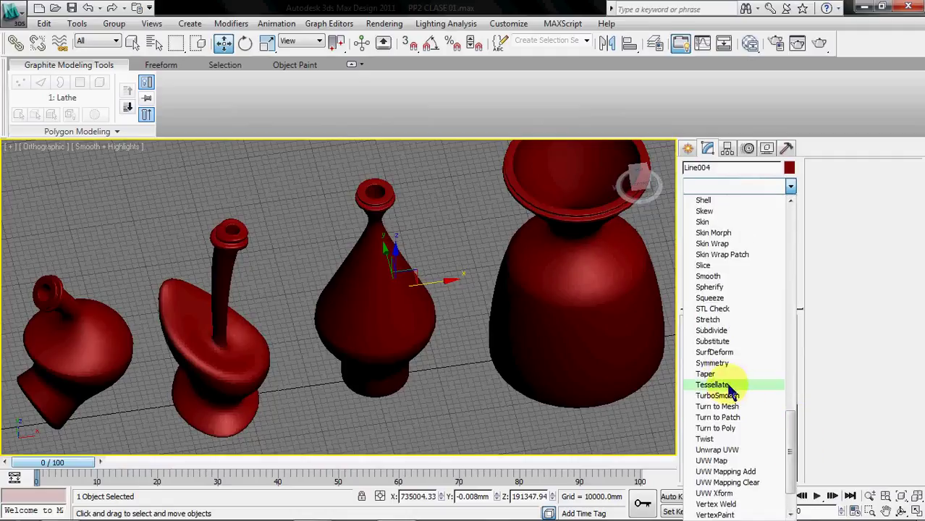
{"action": "left_click", "coordinate": [708, 374]}
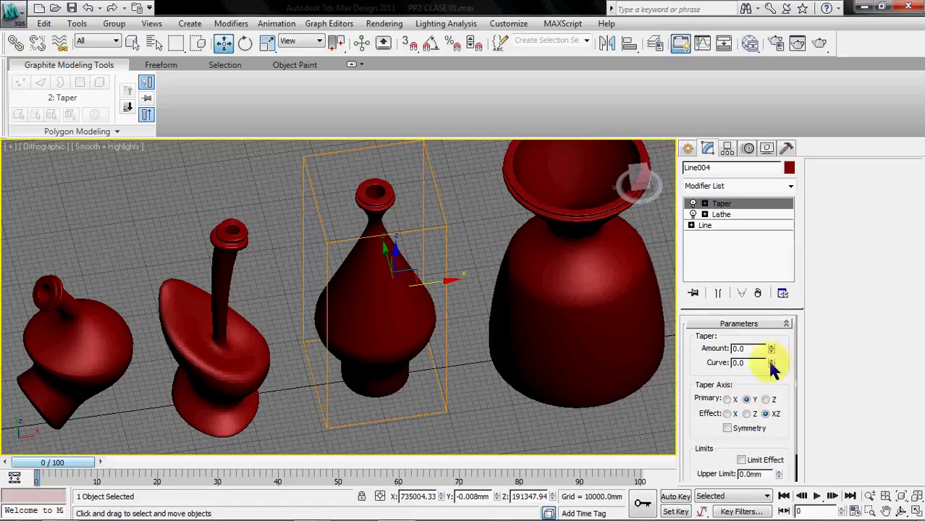
{"action": "left_click_drag", "start_coordinate": [773, 351], "coordinate": [780, 429]}
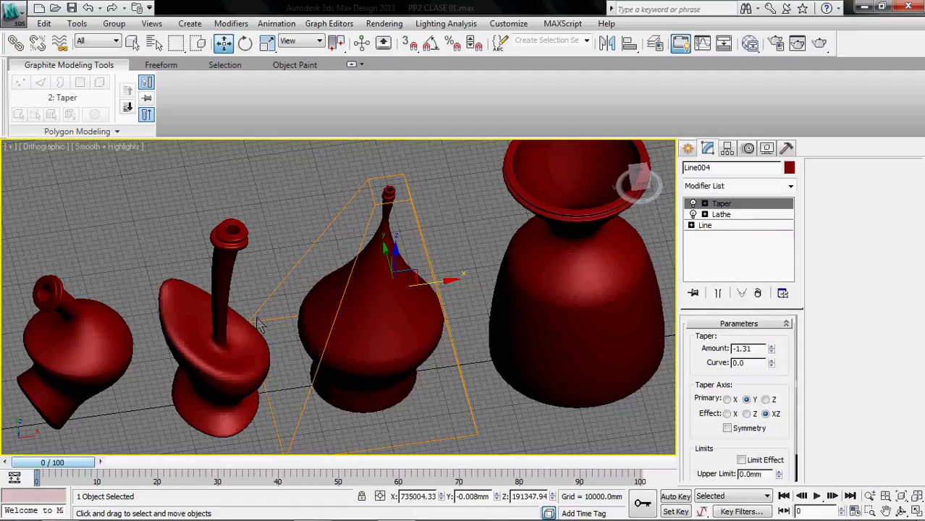
- Try the X and Z primary taper axes on the fourth bottle with an amount of 0.37, and return to Y
{"action": "left_click_drag", "start_coordinate": [771, 363], "coordinate": [727, 414]}
{"action": "left_click", "coordinate": [727, 399]}
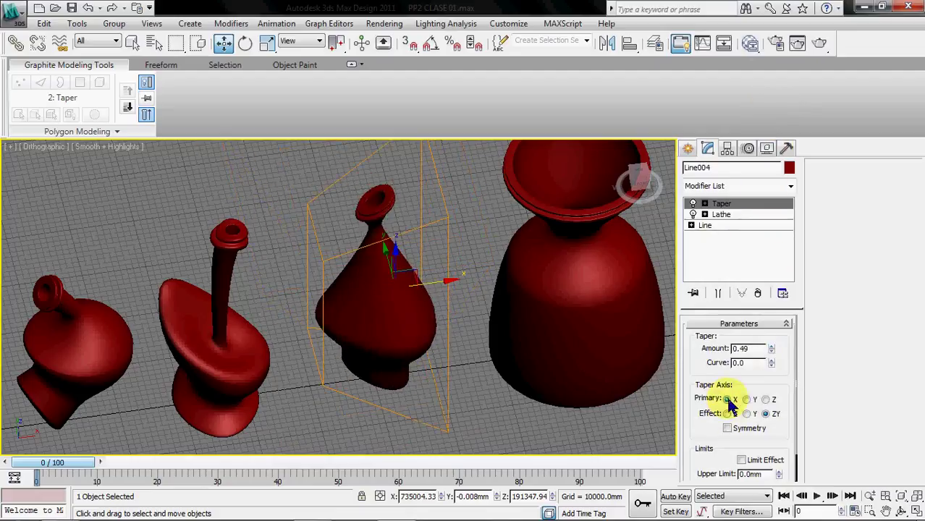
{"action": "mouse_move", "coordinate": [773, 352]}
{"action": "left_mouse_down"}
{"action": "mouse_move", "coordinate": [774, 268]}
{"action": "mouse_move", "coordinate": [772, 340]}
{"action": "left_mouse_up"}
{"action": "left_click_drag", "start_coordinate": [773, 407], "coordinate": [753, 409]}
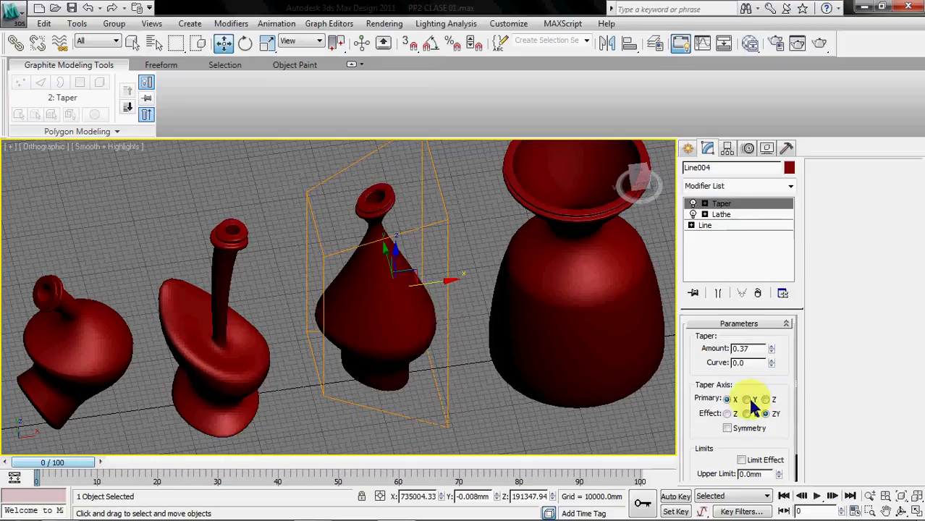
{"action": "left_click", "coordinate": [766, 400]}
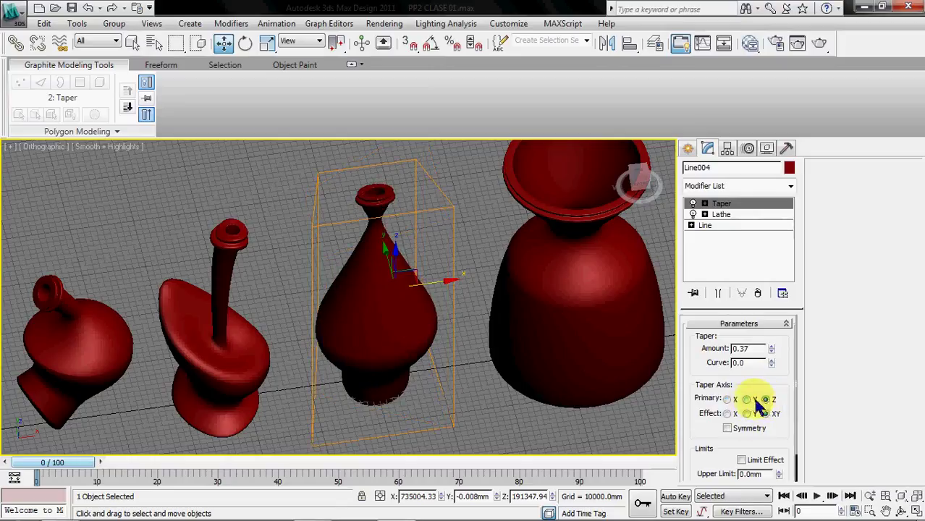
{"action": "left_click", "coordinate": [748, 400]}
- Set the fourth bottle's taper amount to 1.32, deselect it and frame all bottles in the Front view
{"action": "left_click_drag", "start_coordinate": [772, 349], "coordinate": [720, 304]}
{"action": "left_click", "coordinate": [464, 394]}
{"action": "key", "text": "f"}
{"action": "key", "text": "z"}
{"action": "middle_click_drag", "start_coordinate": [444, 369], "coordinate": [415, 378]}
- Set the fourth bottle's taper amount to 0.91 and its taper curve to -1.25
{"action": "left_click", "coordinate": [389, 307]}
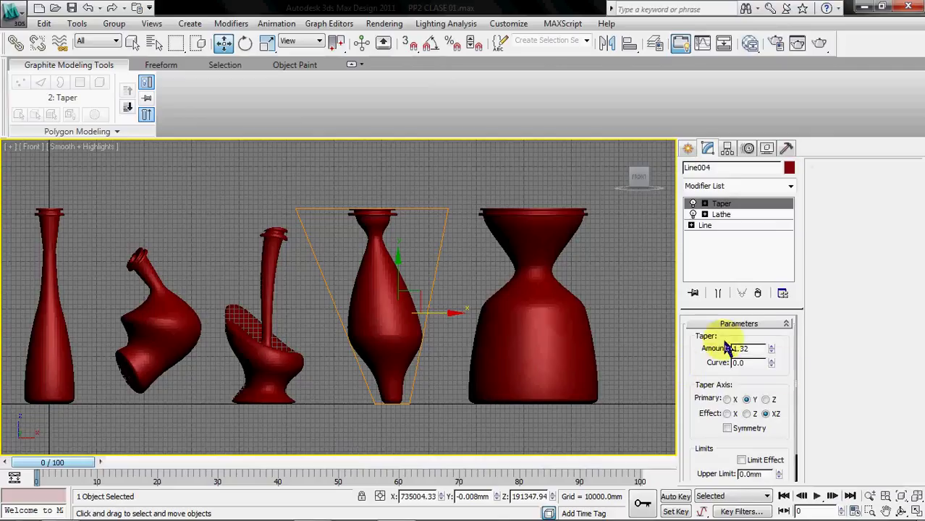
{"action": "left_click_drag", "start_coordinate": [771, 364], "coordinate": [785, 383]}
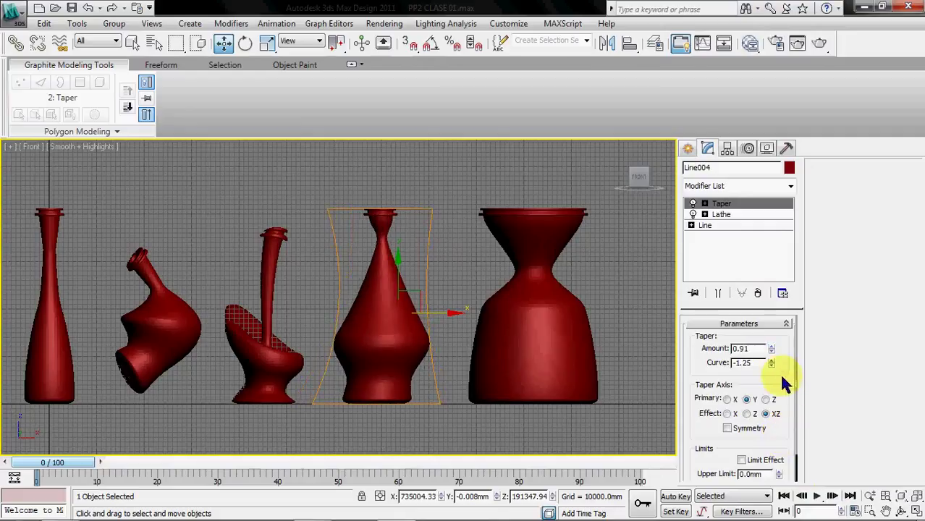
{"action": "left_click", "coordinate": [595, 305]}
- Display edged faces in an angled view and set the fifth bottle's Lathe segments to 39
{"action": "left_click", "coordinate": [554, 320]}
{"action": "middle_click_drag", "start_coordinate": [532, 353], "coordinate": [450, 357]}
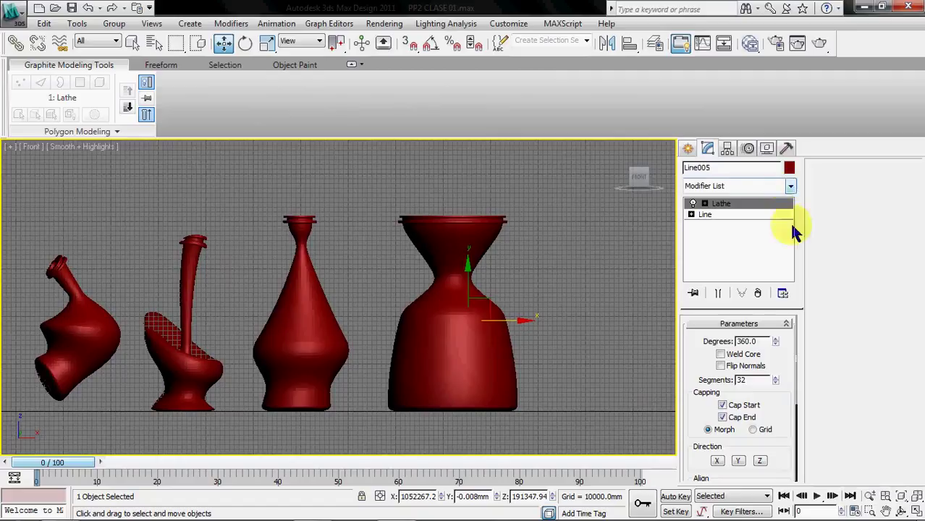
{"action": "middle_click_drag", "start_coordinate": [541, 293], "coordinate": [447, 210], "text": "alt"}
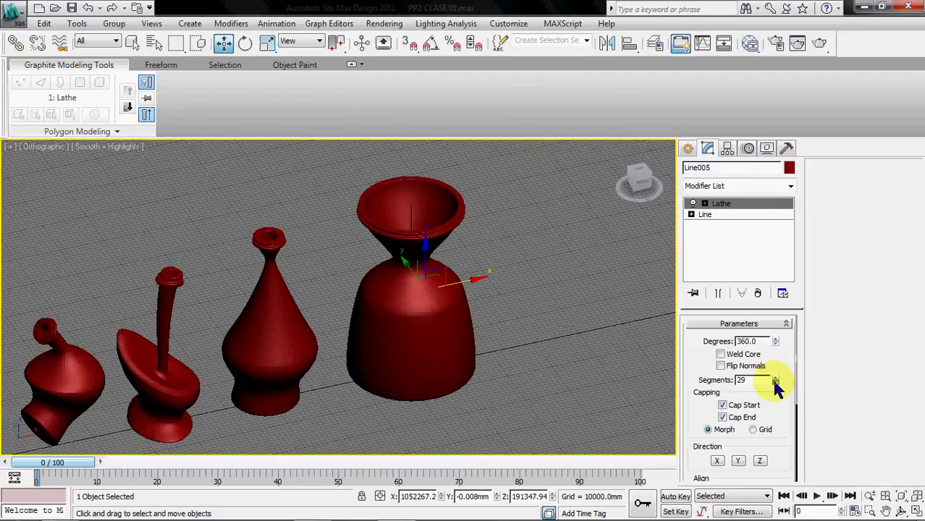
{"action": "key", "text": "F4"}
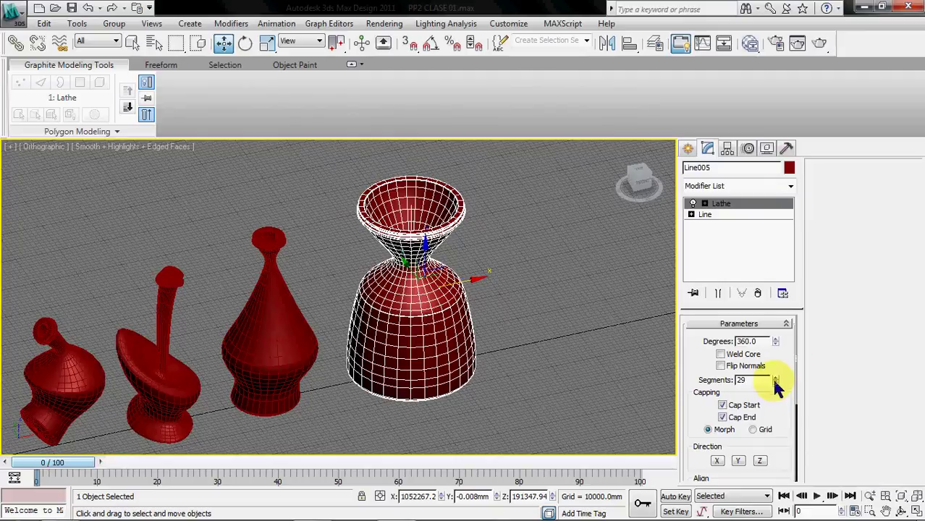
{"action": "left_click_drag", "start_coordinate": [775, 377], "coordinate": [775, 379]}
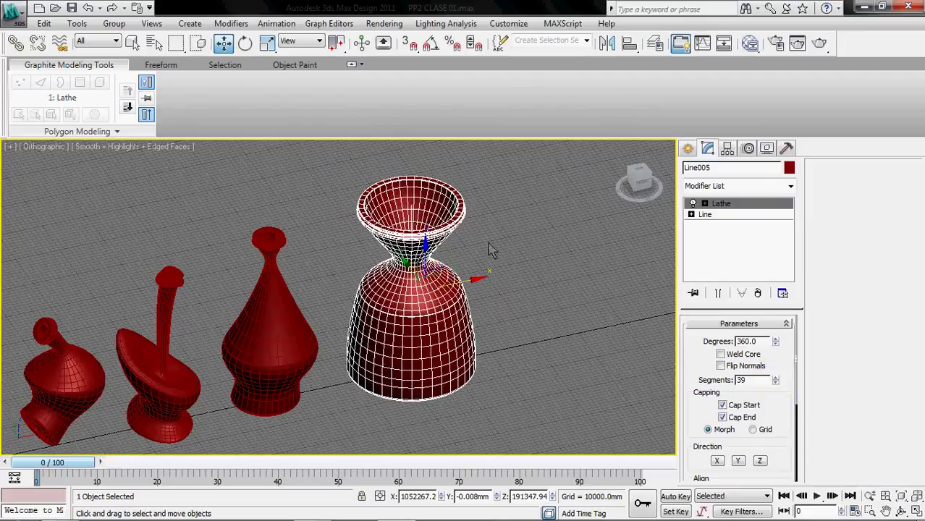
- Reduce the fifth bottle's Lathe segments to 5 and inspect its faceted shape from another angle
{"action": "left_click_drag", "start_coordinate": [774, 383], "coordinate": [784, 430]}
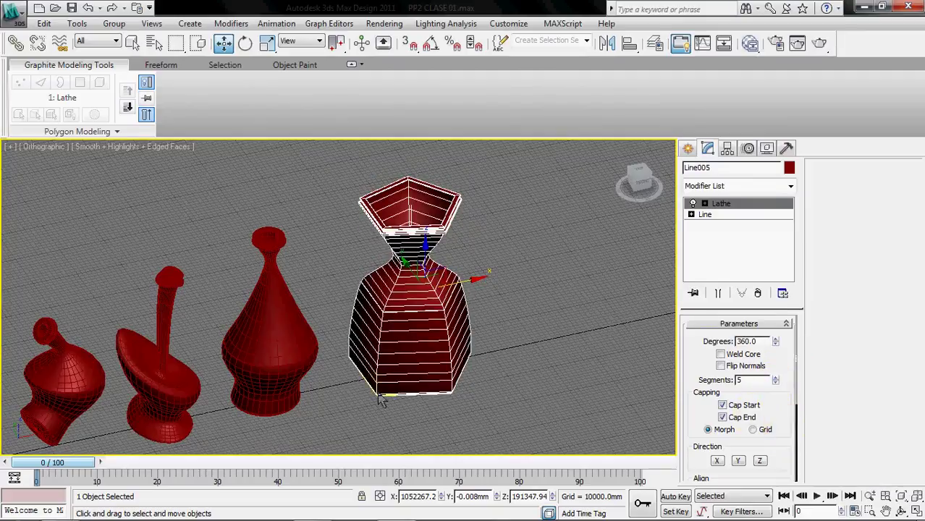
{"action": "middle_click_drag", "start_coordinate": [434, 311], "coordinate": [416, 380], "text": "alt"}
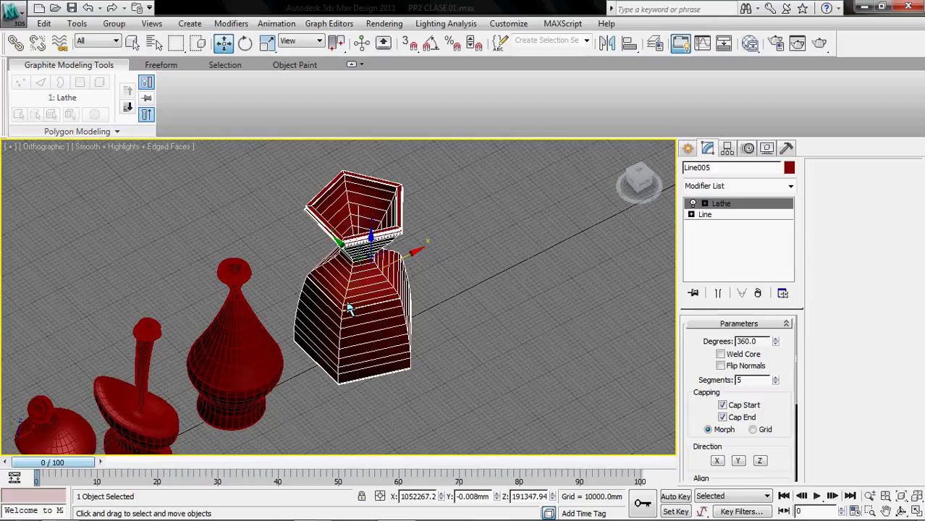
{"action": "middle_click_drag", "start_coordinate": [478, 327], "coordinate": [513, 325]}
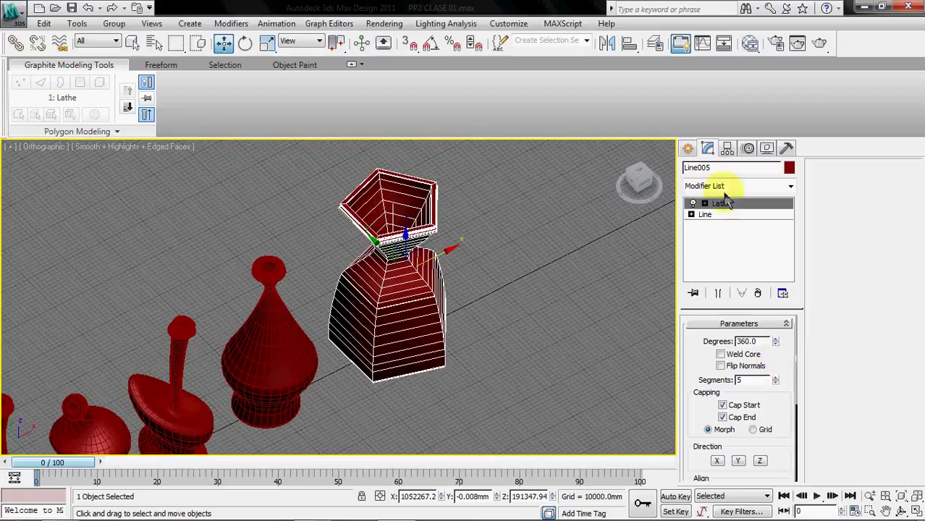
- Add a Twist modifier on top of the fifth bottle's Lathe
{"action": "left_click", "coordinate": [791, 187]}
{"action": "left_click", "coordinate": [790, 187]}
{"action": "left_click", "coordinate": [790, 186]}
{"action": "scroll", "coordinate": [773, 362], "scroll_direction": "down", "scroll_amount": 2}
{"action": "scroll", "coordinate": [771, 376], "scroll_direction": "down", "scroll_amount": 12}
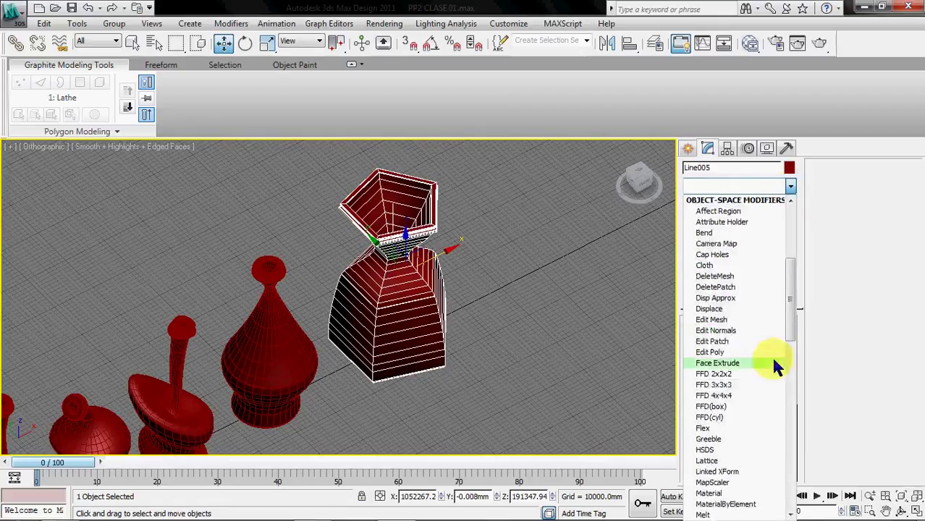
{"action": "scroll", "coordinate": [768, 402], "scroll_direction": "down", "scroll_amount": 10}
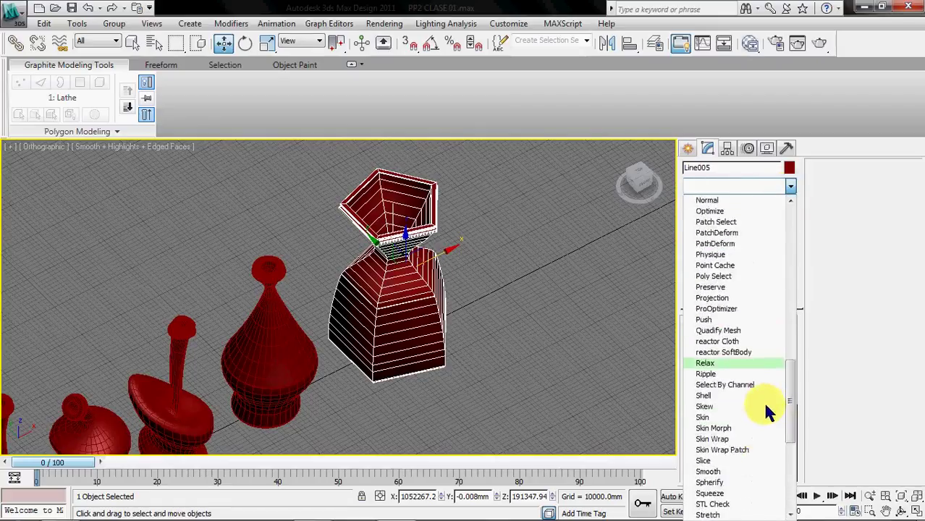
{"action": "scroll", "coordinate": [757, 411], "scroll_direction": "down", "scroll_amount": 2}
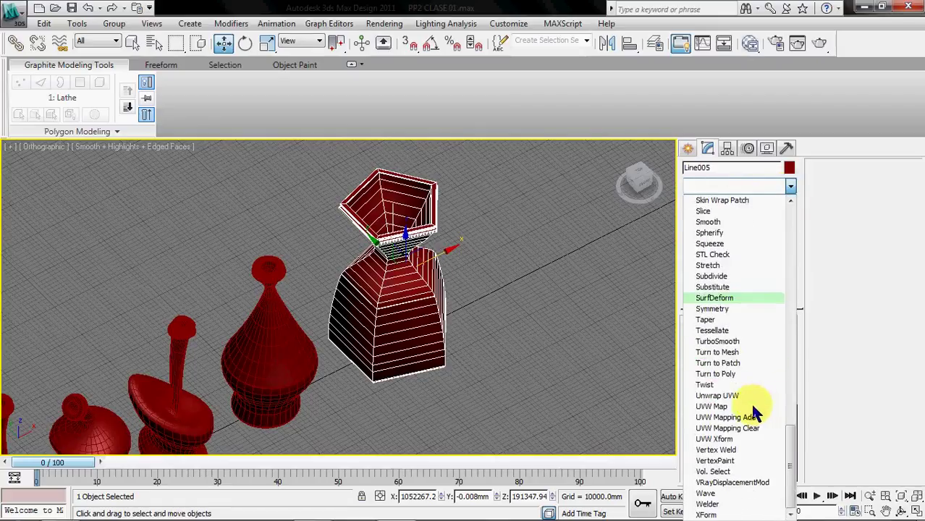
{"action": "left_click", "coordinate": [718, 386]}
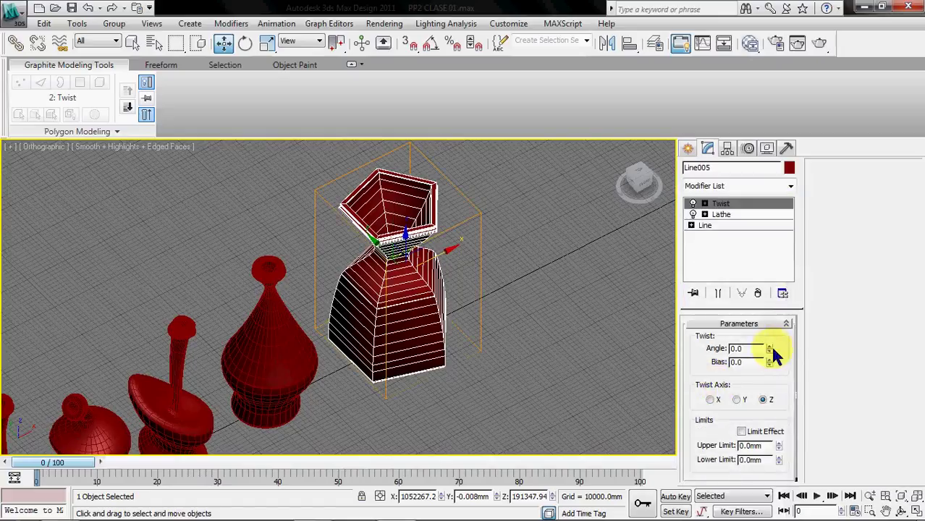
- Set the fifth bottle's twist axis to Y and its angle to 220.5, deselect it and frame all bottles in the Front view
{"action": "left_click_drag", "start_coordinate": [770, 355], "coordinate": [801, 393]}
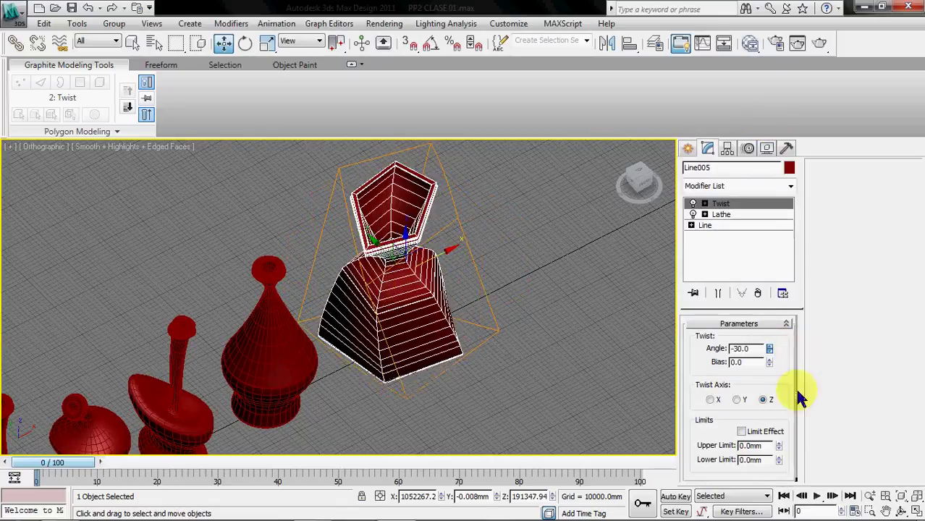
{"action": "left_click", "coordinate": [737, 400]}
{"action": "left_click_drag", "start_coordinate": [769, 351], "coordinate": [734, 8]}
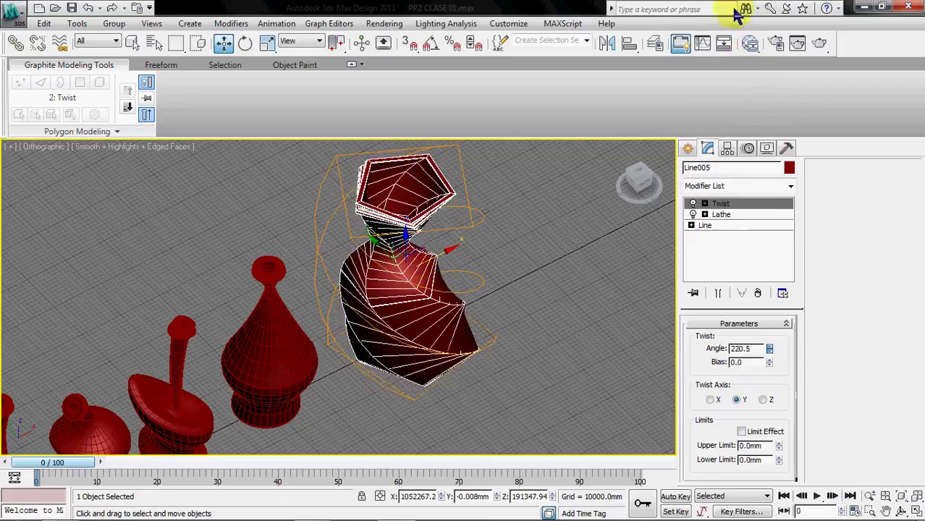
{"action": "left_click", "coordinate": [526, 297]}
{"action": "middle_click_drag", "start_coordinate": [522, 308], "coordinate": [592, 365], "text": "alt"}
{"action": "key", "text": "f"}
{"action": "key", "text": "z"}
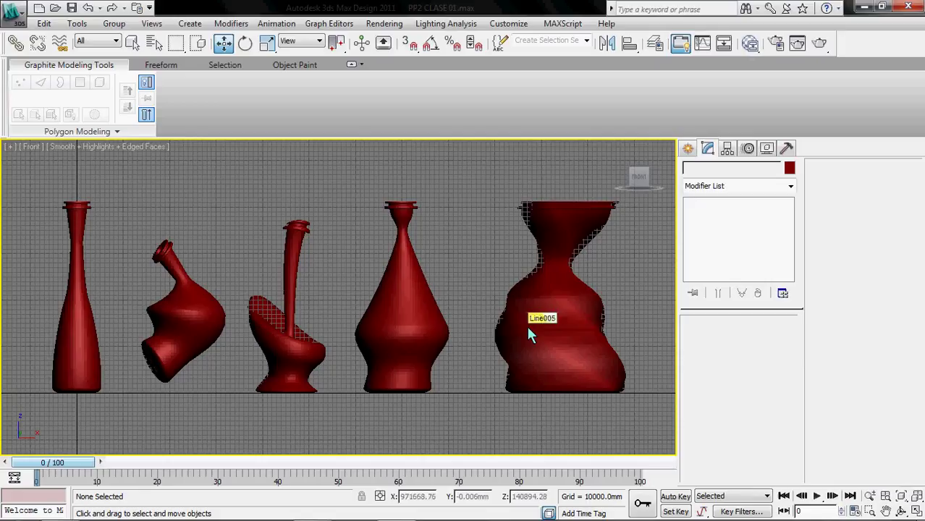
- Add a Bend modifier to the fifth bottle, with bend axis Y and an angle of 104
{"action": "left_click", "coordinate": [545, 326]}
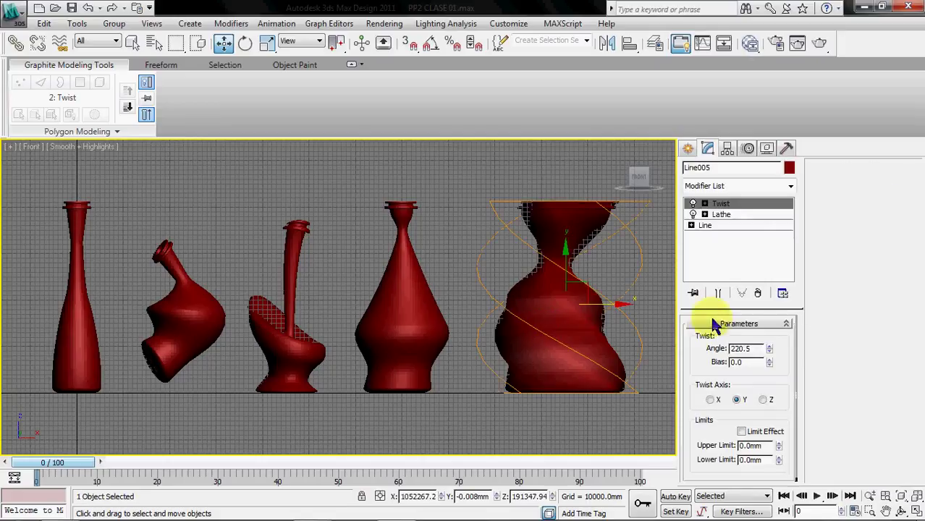
{"action": "left_click", "coordinate": [790, 186]}
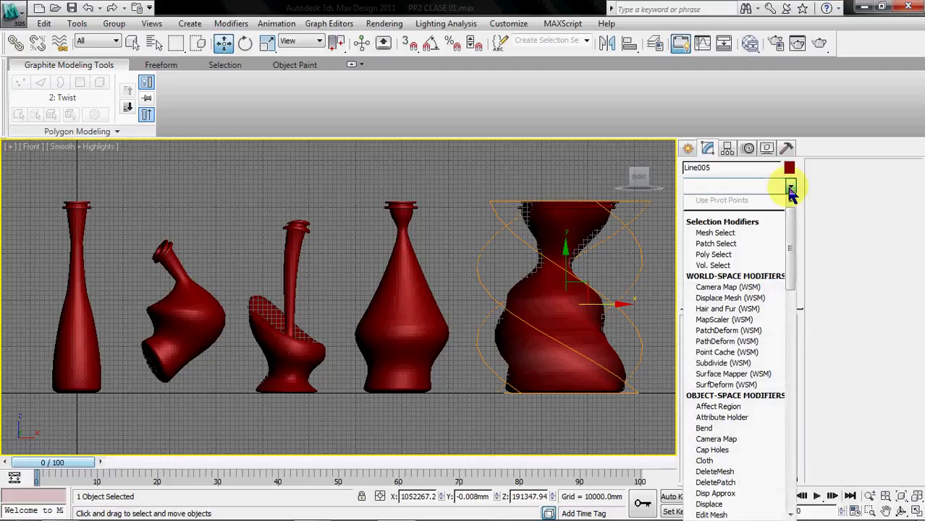
{"action": "left_click", "coordinate": [753, 428]}
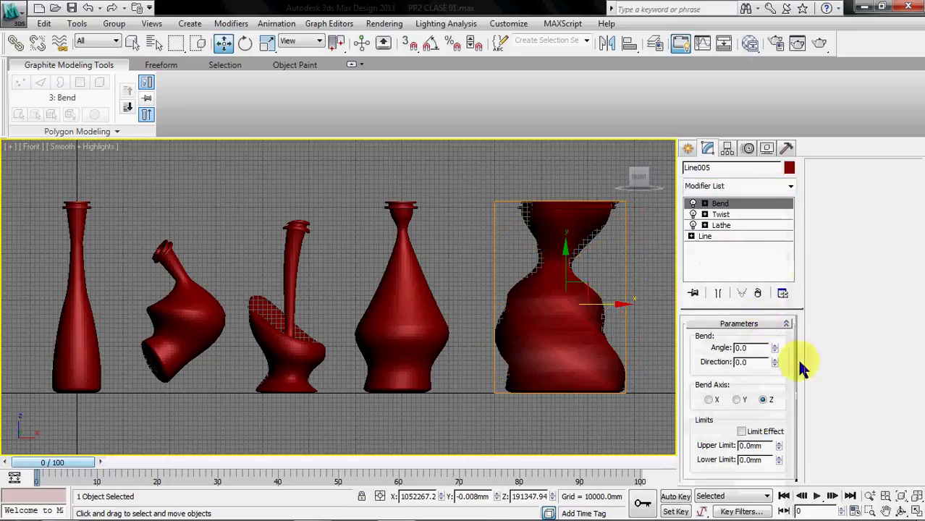
{"action": "left_click", "coordinate": [737, 399]}
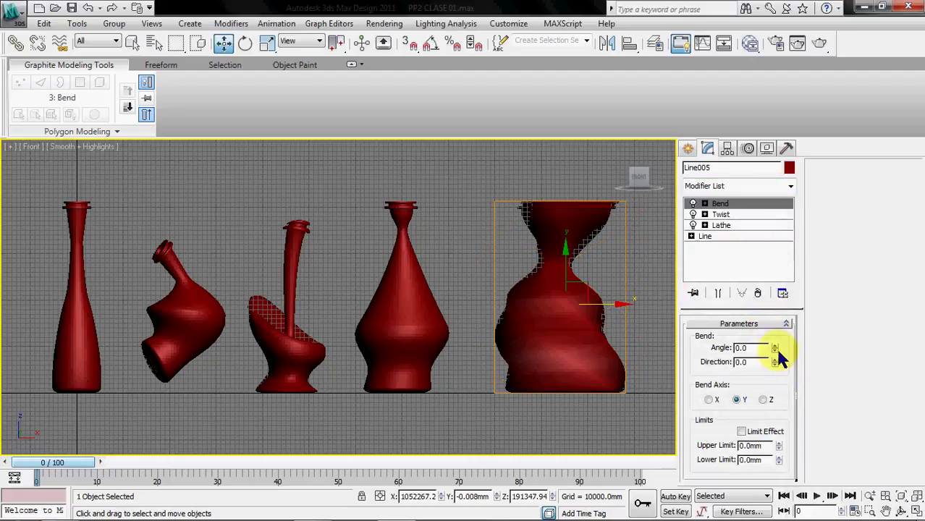
{"action": "left_click_drag", "start_coordinate": [775, 351], "coordinate": [796, 216]}
{"action": "left_click", "coordinate": [450, 402]}
- Move the four deformed bottles in an angled view so they stand around the original bottle
{"action": "middle_click_drag", "start_coordinate": [495, 350], "coordinate": [521, 381], "text": "alt"}
{"action": "scroll", "coordinate": [450, 391], "scroll_direction": "down", "scroll_amount": 3}
{"action": "middle_click_drag", "start_coordinate": [448, 392], "coordinate": [508, 391]}
{"action": "left_click", "coordinate": [331, 370]}
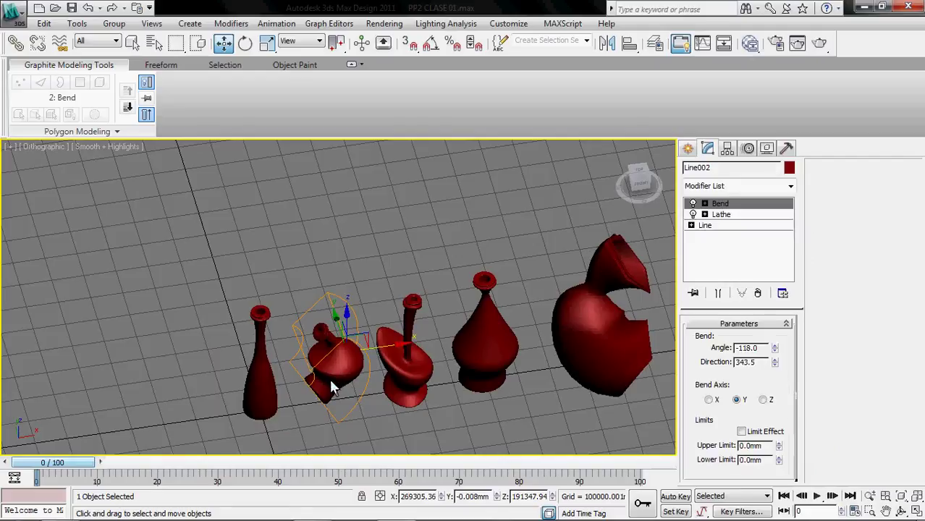
{"action": "left_click_drag", "start_coordinate": [359, 350], "coordinate": [220, 346]}
{"action": "left_click_drag", "start_coordinate": [398, 353], "coordinate": [318, 343]}
{"action": "middle_click_drag", "start_coordinate": [415, 371], "coordinate": [483, 287]}
{"action": "left_click_drag", "start_coordinate": [551, 262], "coordinate": [279, 362]}
{"action": "left_click", "coordinate": [449, 368]}
{"action": "middle_click_drag", "start_coordinate": [448, 367], "coordinate": [304, 373]}
{"action": "left_click_drag", "start_coordinate": [531, 262], "coordinate": [278, 335]}
{"action": "middle_click_drag", "start_coordinate": [306, 353], "coordinate": [386, 344]}
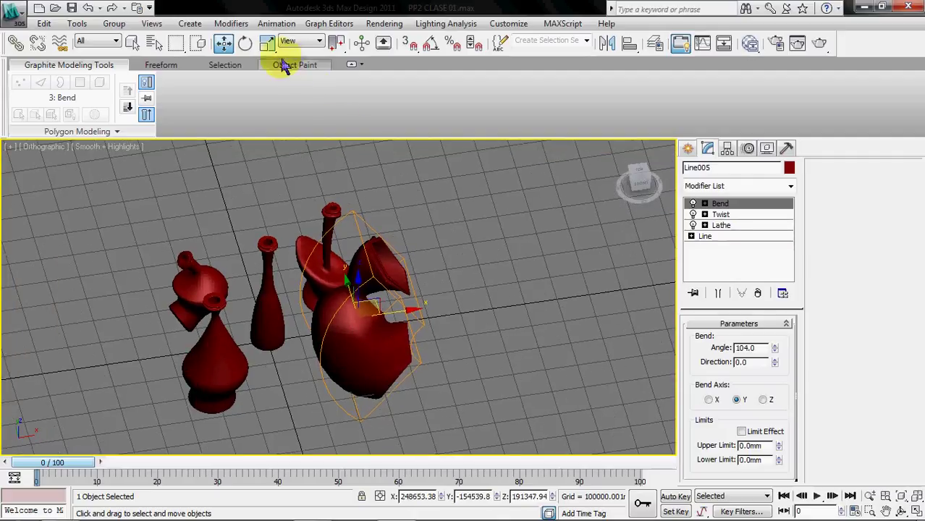
- Scale the bent and twisted fifth bottle down uniformly to about 59 percent
{"action": "left_click", "coordinate": [266, 43]}
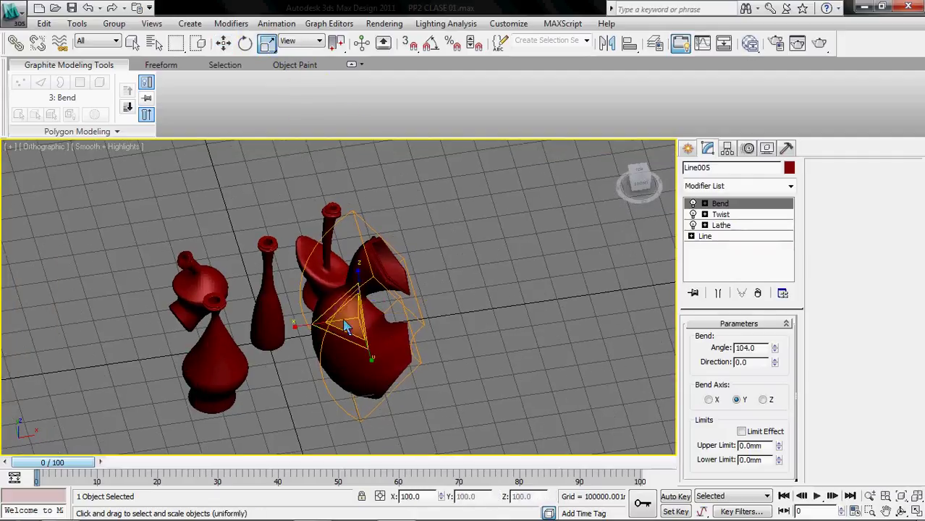
{"action": "left_click_drag", "start_coordinate": [349, 318], "coordinate": [372, 369]}
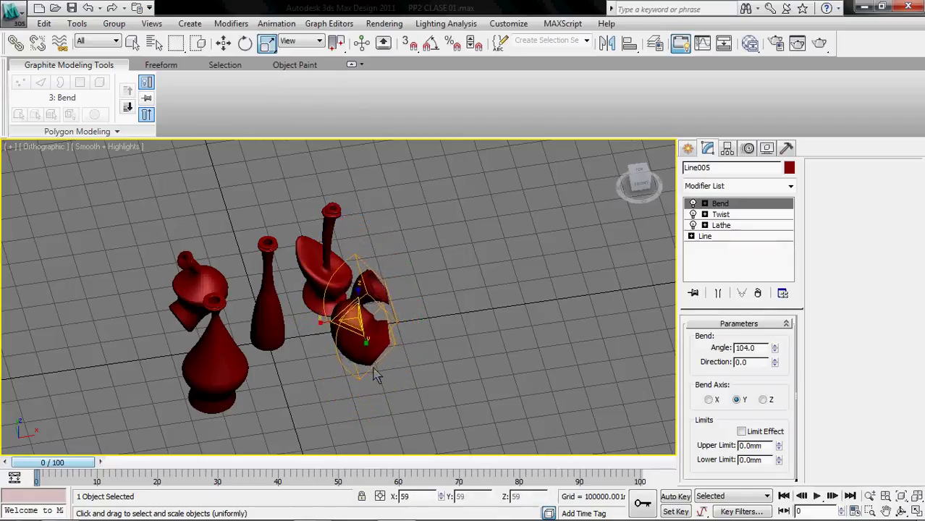
{"action": "key", "text": "r"}
- Lower the scaled fifth bottle to ground level in the Front view and deselect it
{"action": "key", "text": "f"}
{"action": "scroll", "coordinate": [355, 351], "scroll_direction": "down", "scroll_amount": 8}
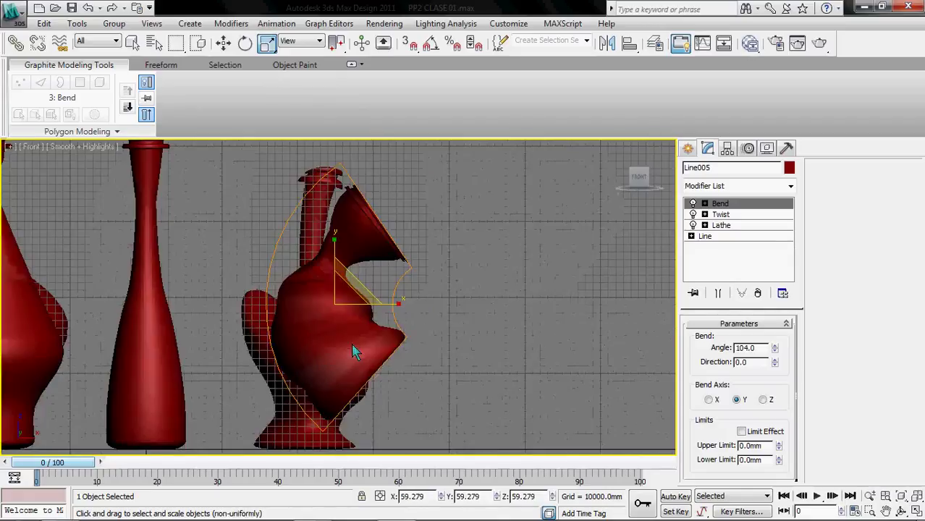
{"action": "key", "text": "w"}
{"action": "left_click_drag", "start_coordinate": [397, 292], "coordinate": [382, 307]}
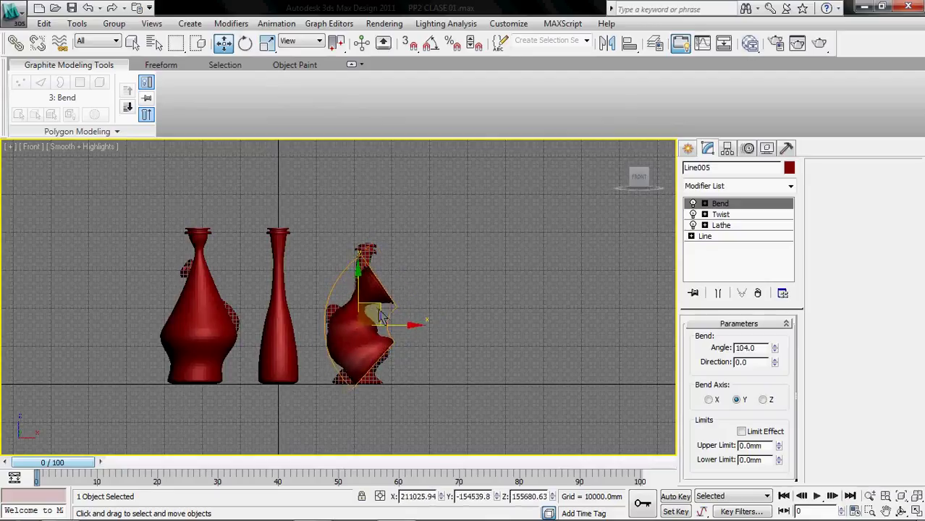
{"action": "left_click", "coordinate": [325, 402]}
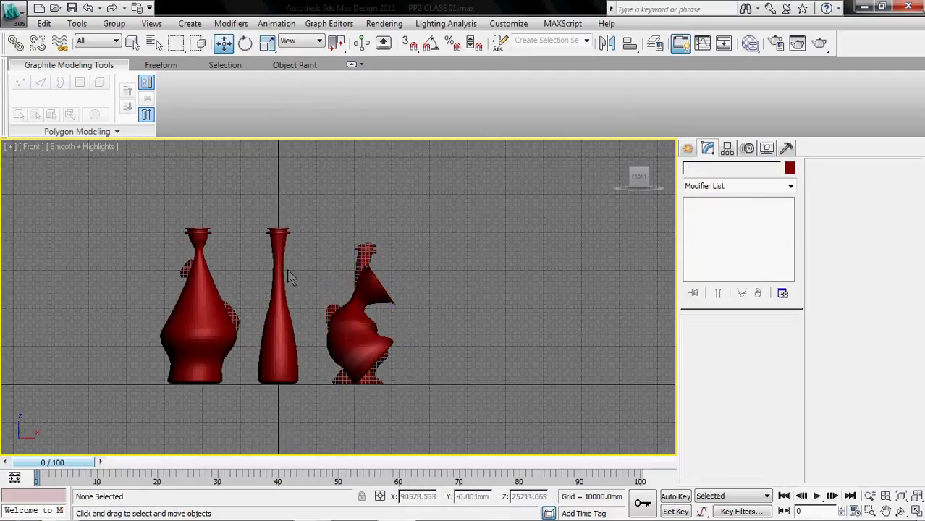
- Select the four bottles surrounding the central one together in the Top view
{"action": "left_click", "coordinate": [29, 154]}
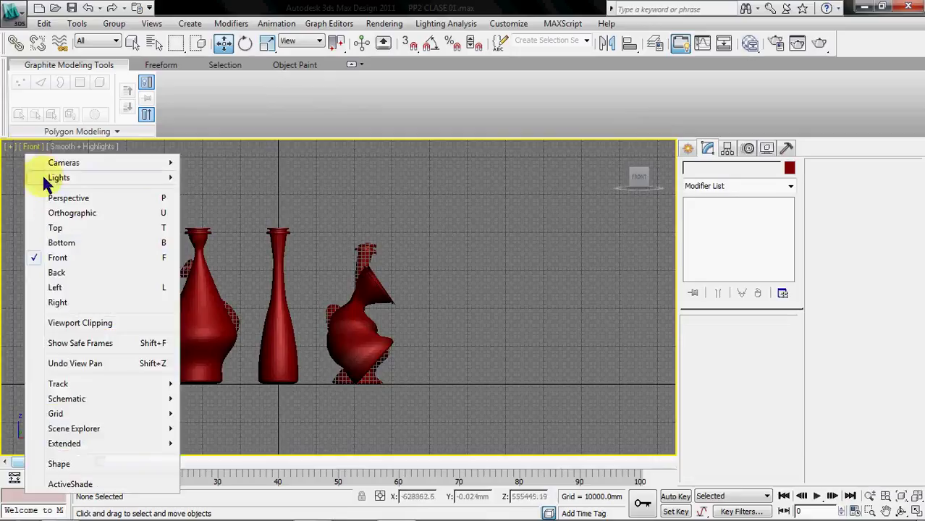
{"action": "left_click", "coordinate": [58, 229]}
{"action": "left_click_drag", "start_coordinate": [517, 416], "coordinate": [211, 347]}
{"action": "left_click", "coordinate": [197, 43]}
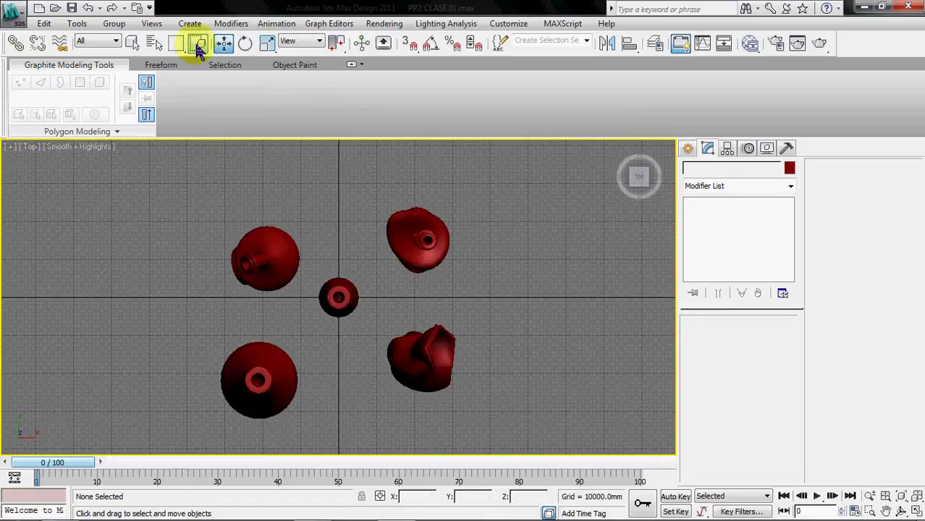
{"action": "left_click_drag", "start_coordinate": [493, 406], "coordinate": [208, 356]}
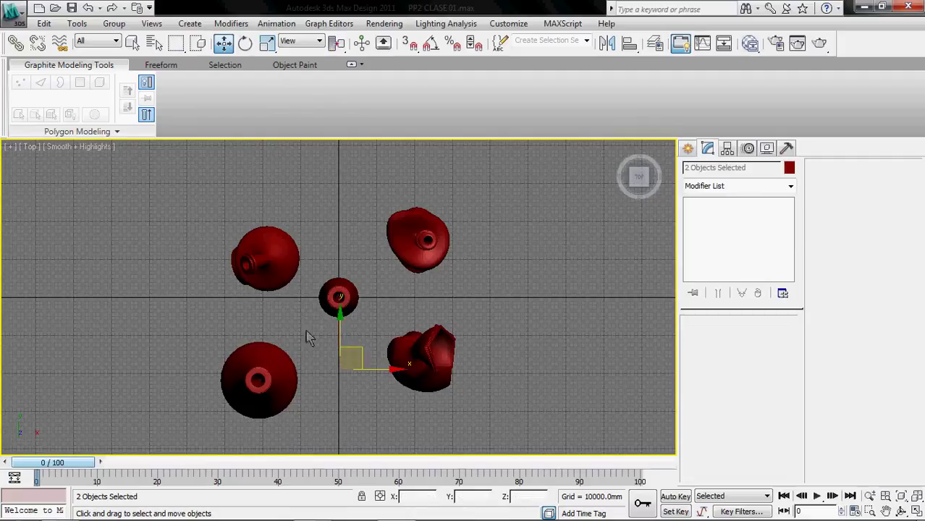
{"action": "left_click_drag", "start_coordinate": [354, 222], "coordinate": [189, 165], "text": "ctrl"}
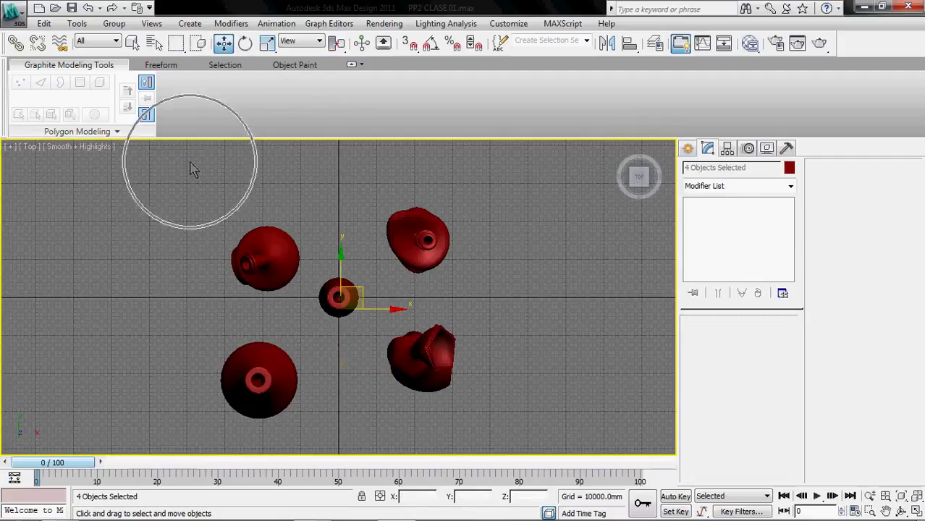
- Rotate the four selected bottles counterclockwise around the central bottle and deselect them
{"action": "left_click", "coordinate": [245, 45]}
{"action": "left_click", "coordinate": [244, 45]}
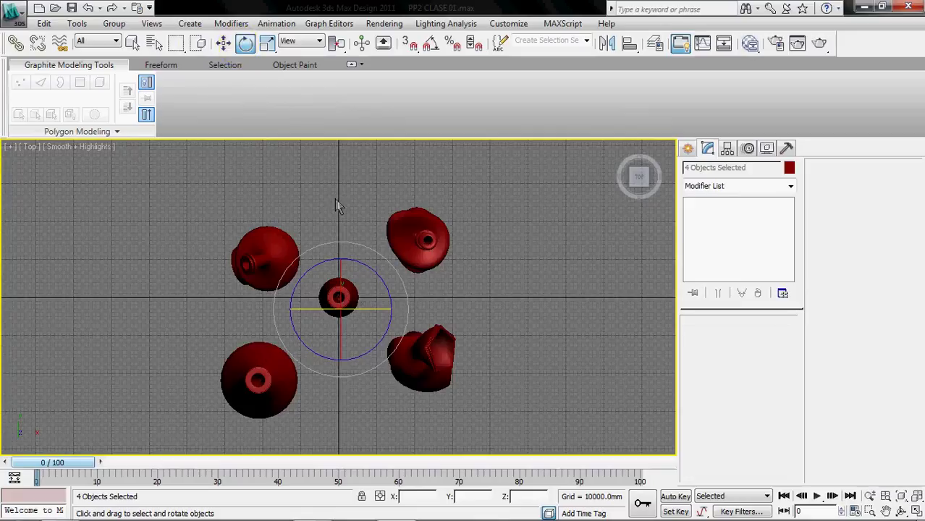
{"action": "left_click_drag", "start_coordinate": [375, 287], "coordinate": [296, 214]}
{"action": "left_click", "coordinate": [418, 313]}
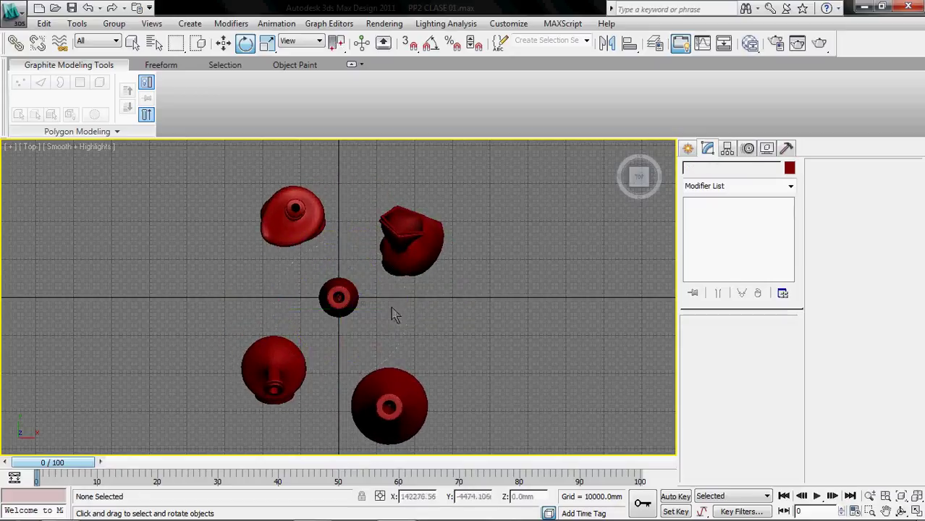
- Scale the central bottle up uniformly to about 144.5 percent in the Perspective view
{"action": "left_click", "coordinate": [350, 302]}
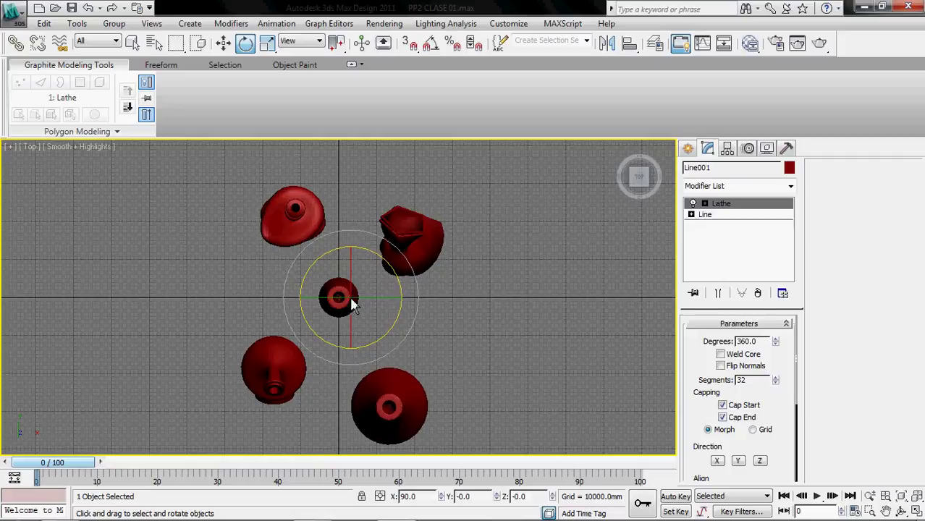
{"action": "left_click", "coordinate": [267, 43]}
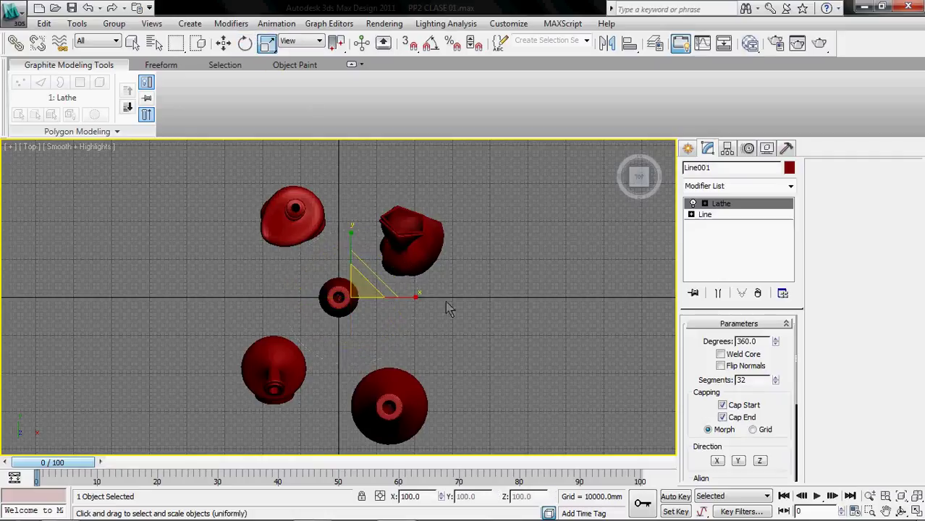
{"action": "key", "text": "p"}
{"action": "scroll", "coordinate": [445, 310], "scroll_direction": "down", "scroll_amount": 6}
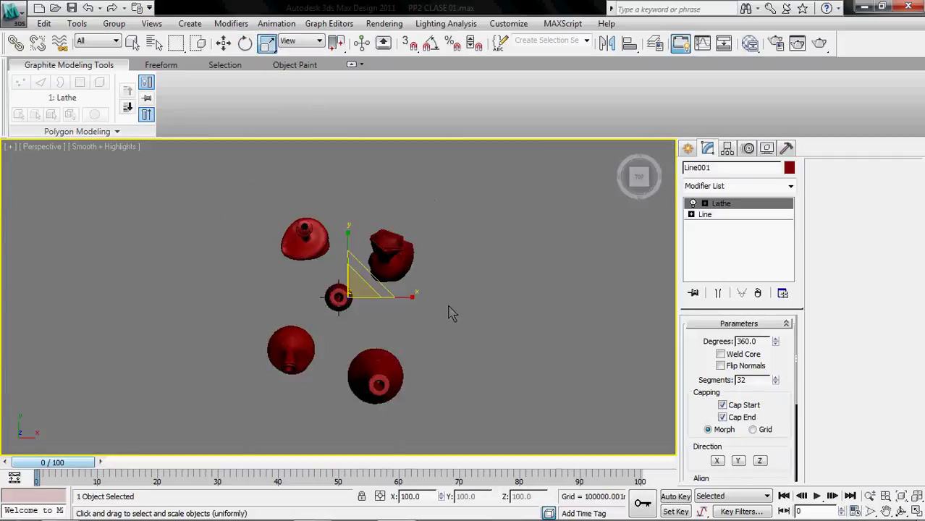
{"action": "middle_click_drag", "start_coordinate": [409, 315], "coordinate": [342, 286], "text": "alt"}
{"action": "left_click_drag", "start_coordinate": [341, 286], "coordinate": [320, 271]}
- In the Front view, raise the central bottle so its base sits at ground level and lower the second bottle slightly
{"action": "left_click", "coordinate": [36, 146]}
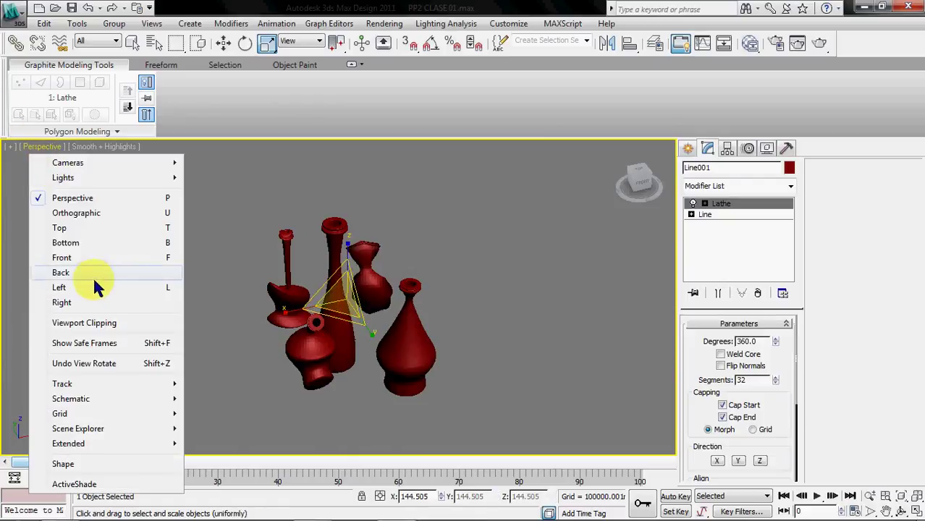
{"action": "left_click", "coordinate": [103, 260]}
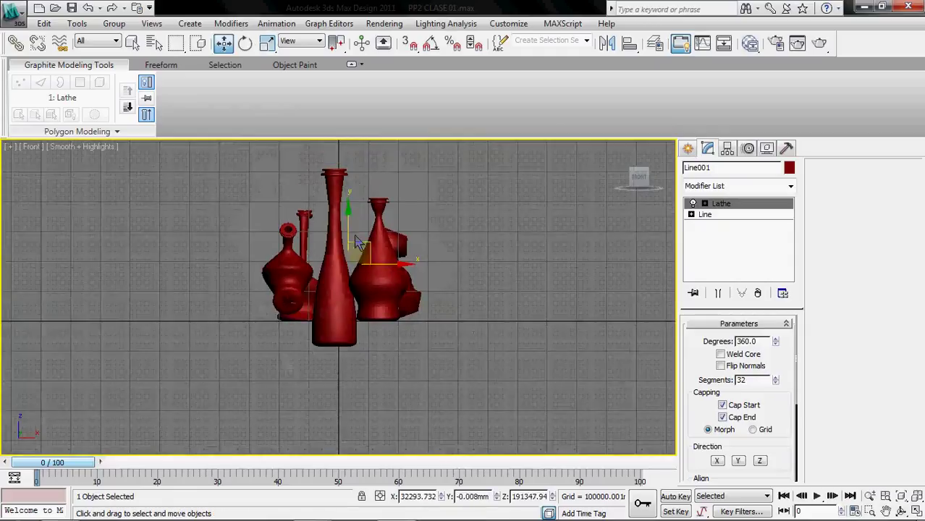
{"action": "left_click_drag", "start_coordinate": [352, 220], "coordinate": [351, 202]}
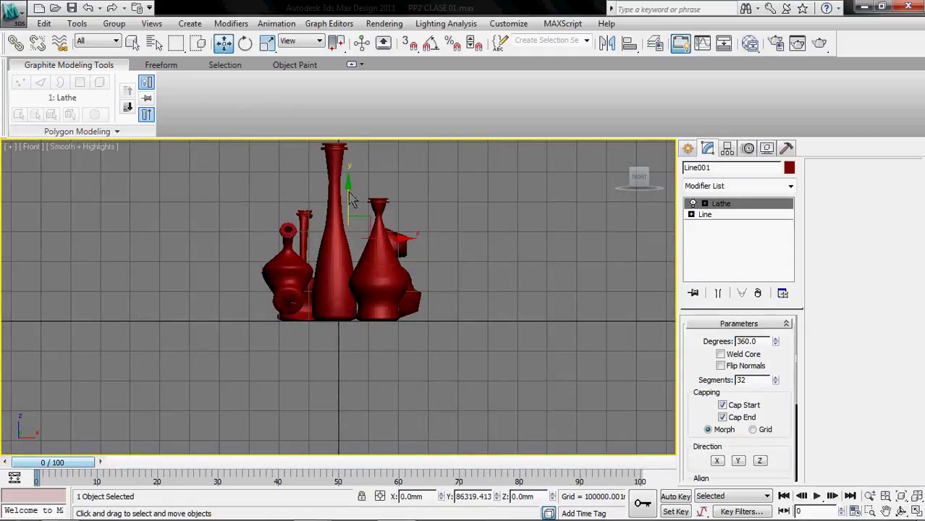
{"action": "left_click", "coordinate": [303, 283]}
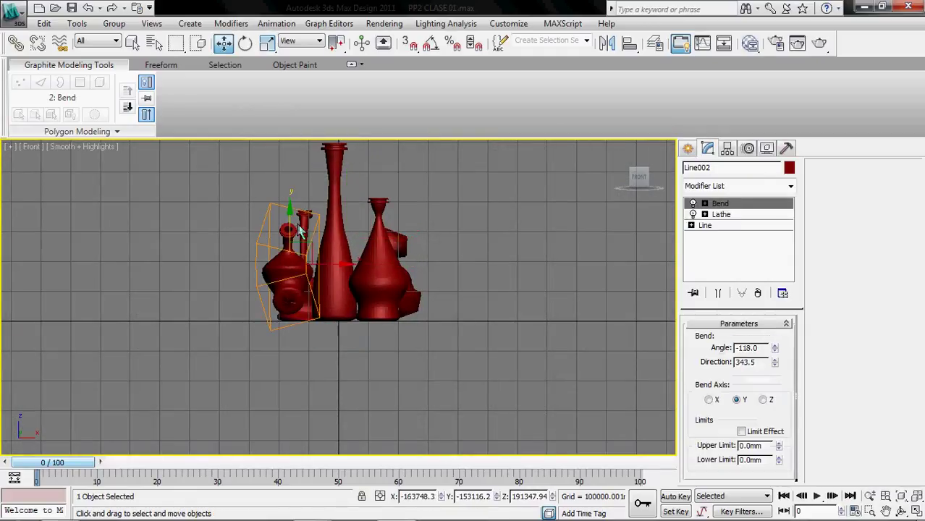
{"action": "left_click_drag", "start_coordinate": [291, 228], "coordinate": [298, 237]}
{"action": "left_click", "coordinate": [375, 319]}
{"action": "left_click", "coordinate": [373, 345]}
- Show the bottle arrangement in Perspective and inspect it from an angle
{"action": "middle_click_drag", "start_coordinate": [373, 345], "coordinate": [345, 396]}
{"action": "key", "text": "p"}
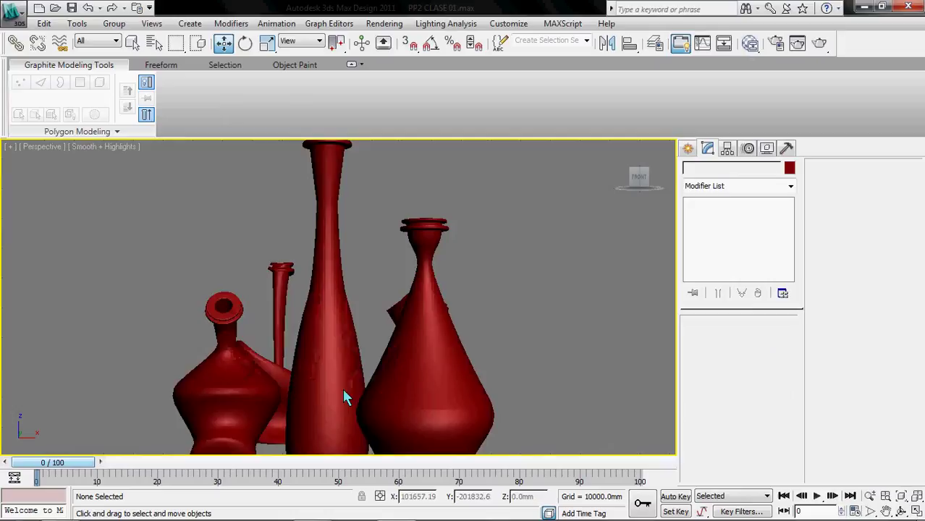
{"action": "scroll", "coordinate": [353, 387], "scroll_direction": "down", "scroll_amount": 5}
{"action": "mouse_move", "coordinate": [396, 370]}
{"action": "middle_mouse_down", "text": "alt"}
{"action": "mouse_move", "coordinate": [399, 389]}
{"action": "mouse_move", "coordinate": [402, 374]}
{"action": "middle_mouse_up", "text": "alt"}
{"action": "middle_click_drag", "start_coordinate": [387, 320], "coordinate": [407, 142], "text": "ctrl+alt"}
{"action": "middle_click_drag", "start_coordinate": [458, 318], "coordinate": [467, 311], "text": "alt"}
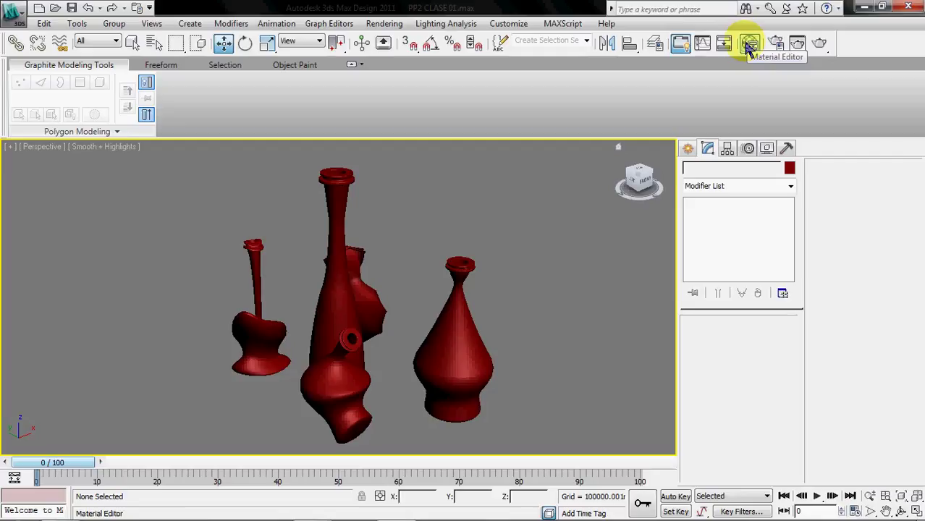
- Open the Slate Material Editor, browse to the Autodesk Material Library categories, and bring all the bottles into view beside it
{"action": "left_click", "coordinate": [749, 46]}
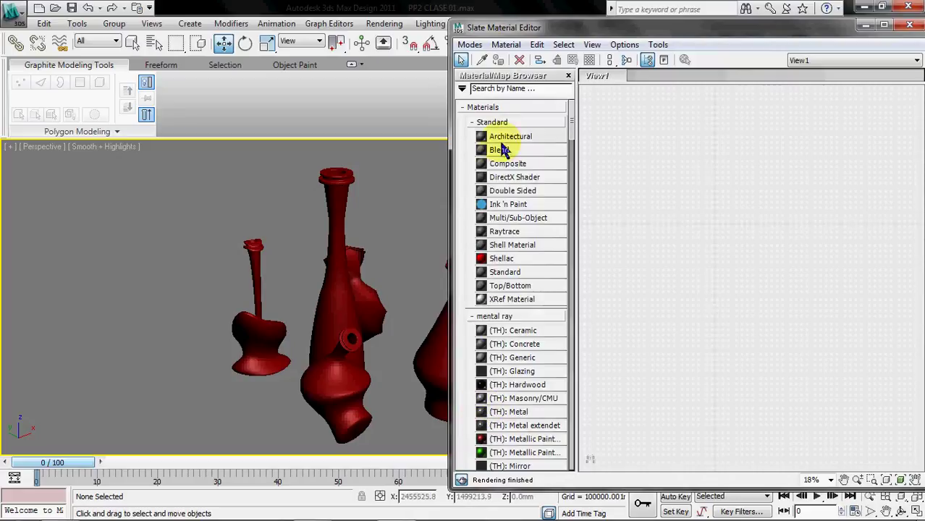
{"action": "left_click_drag", "start_coordinate": [572, 123], "coordinate": [571, 424]}
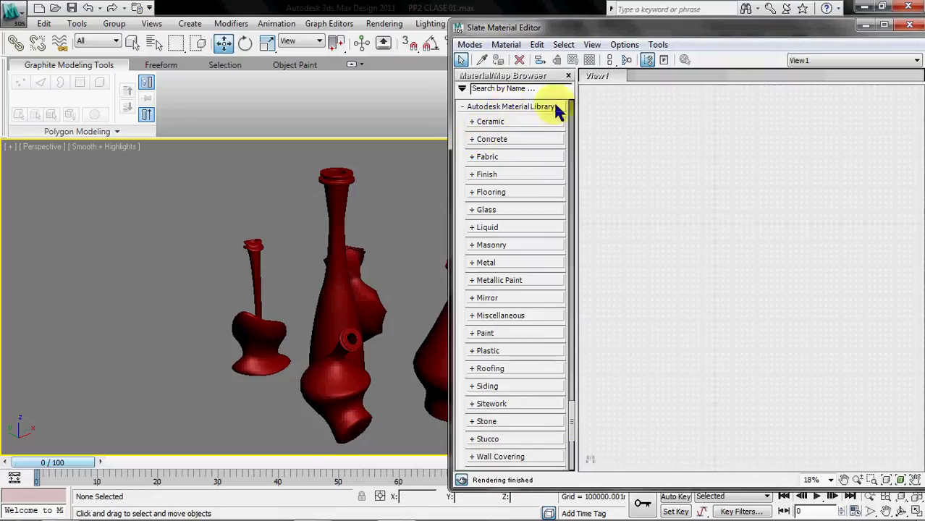
{"action": "left_click", "coordinate": [479, 124]}
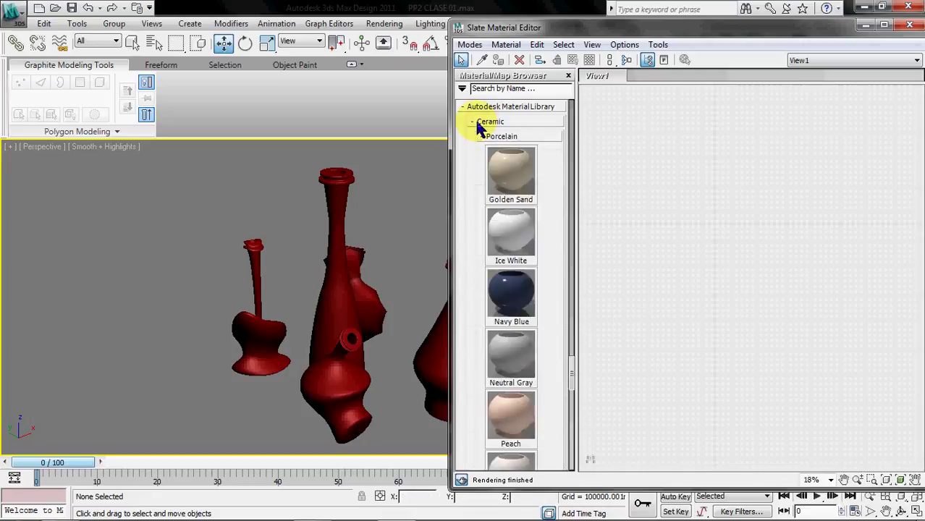
{"action": "left_click", "coordinate": [480, 125]}
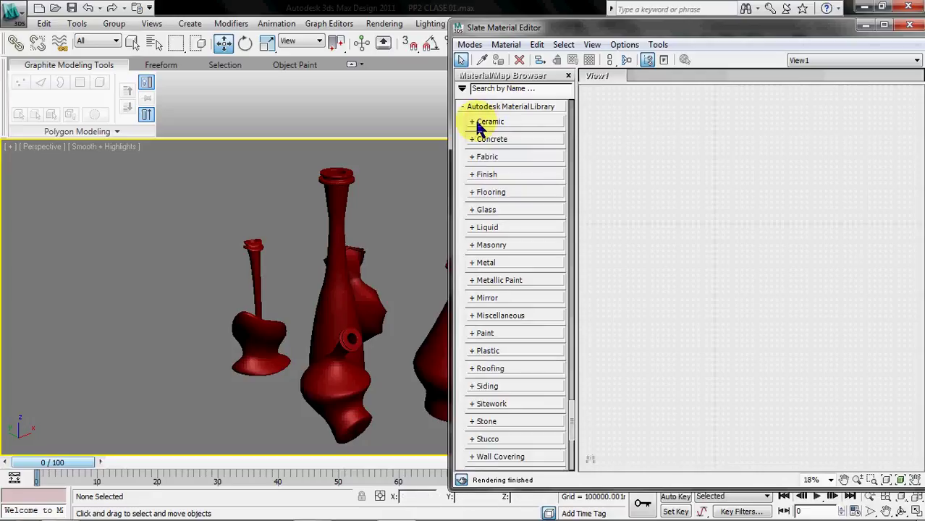
{"action": "middle_click_drag", "start_coordinate": [357, 268], "coordinate": [281, 267]}
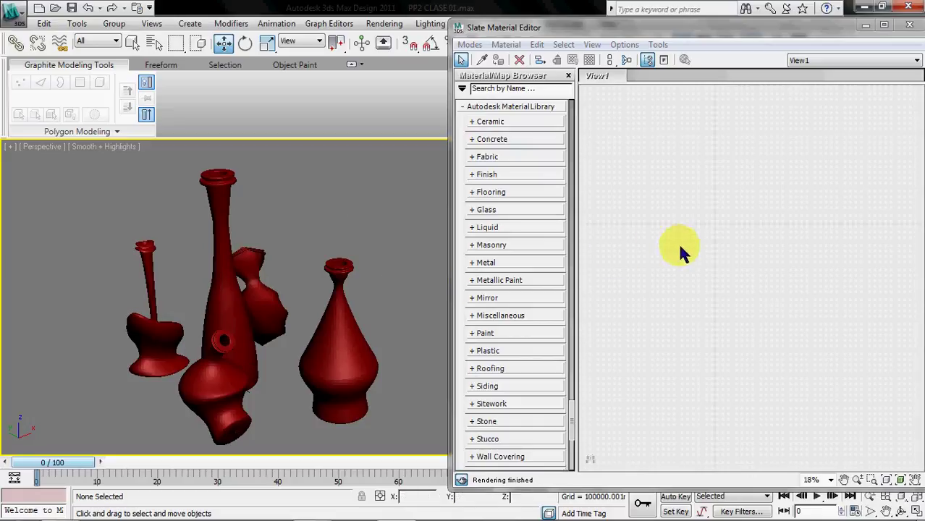
- Add the Navy Blue porcelain from the Ceramic library to the node view and assign it to the small leftmost bottle
{"action": "left_click", "coordinate": [488, 121]}
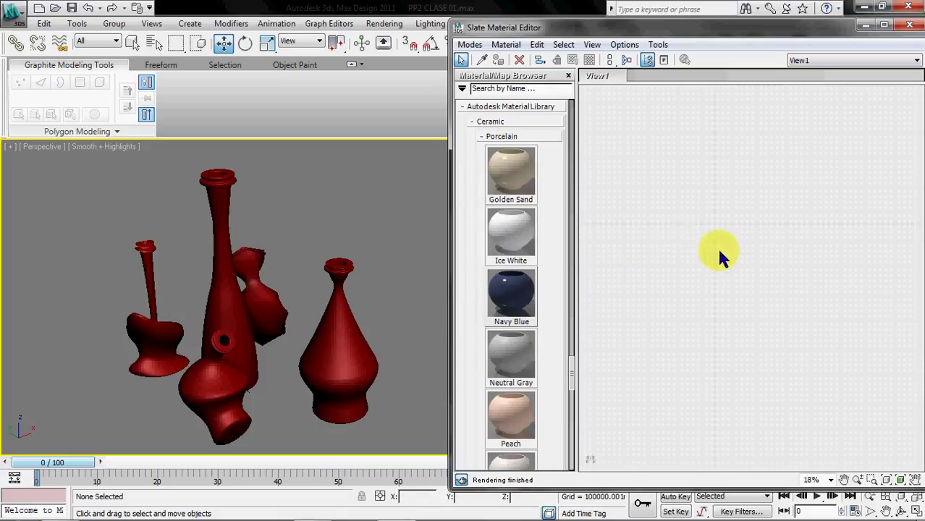
{"action": "scroll", "coordinate": [695, 253], "scroll_direction": "up", "scroll_amount": 5}
{"action": "scroll", "coordinate": [684, 211], "scroll_direction": "up", "scroll_amount": 3}
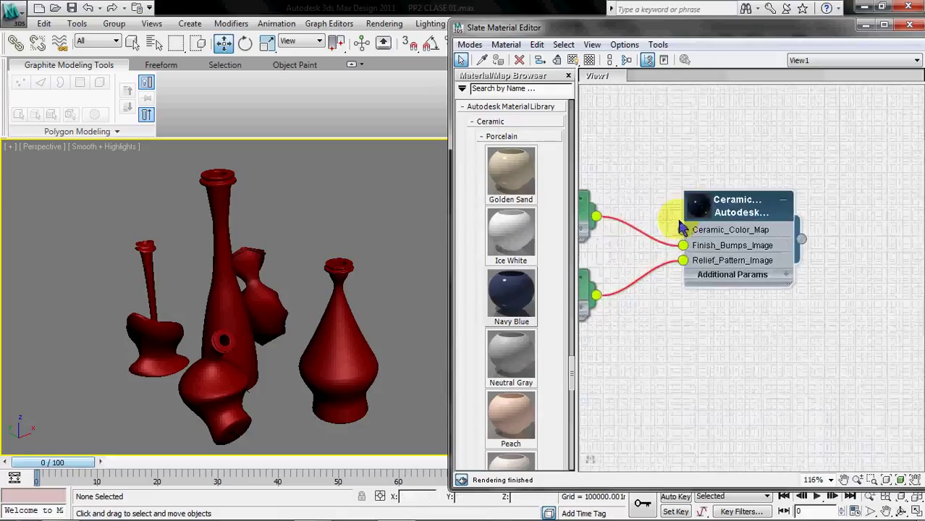
{"action": "middle_click_drag", "start_coordinate": [719, 308], "coordinate": [760, 298]}
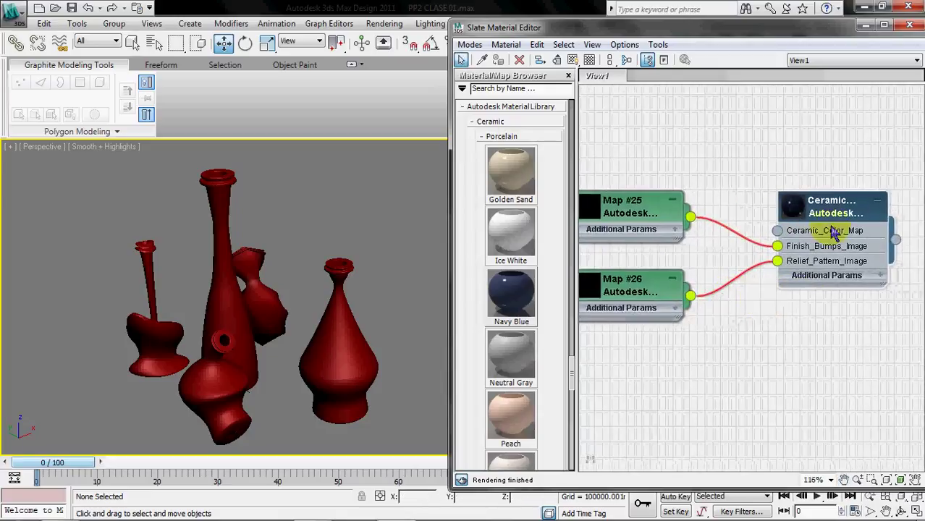
{"action": "middle_click_drag", "start_coordinate": [869, 340], "coordinate": [692, 361]}
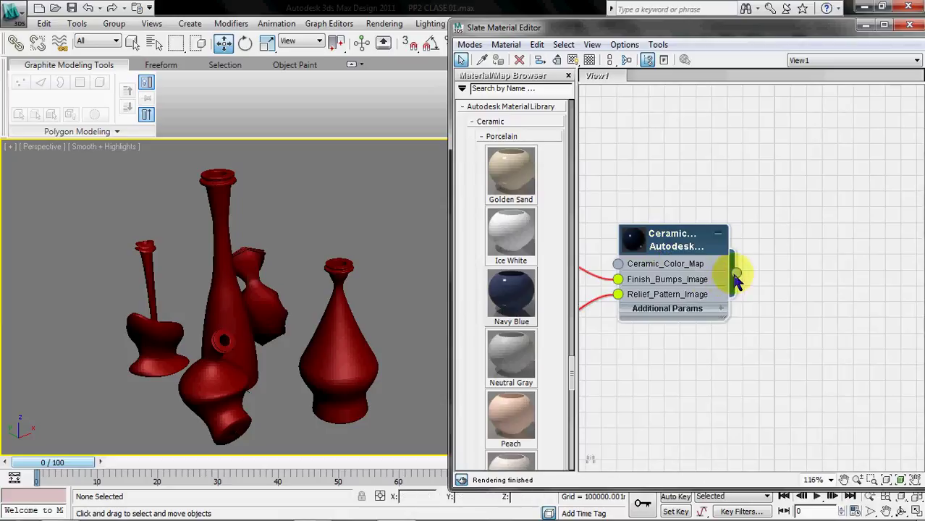
{"action": "left_click_drag", "start_coordinate": [738, 275], "coordinate": [147, 333]}
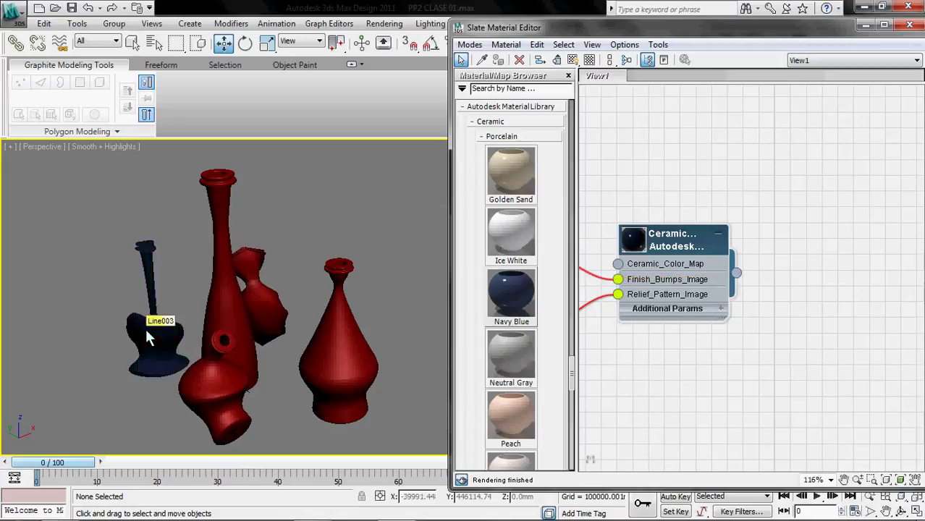
- Add the Linen - White material from the Fabric library and assign it to the bottle behind the central one
{"action": "left_click_drag", "start_coordinate": [572, 358], "coordinate": [572, 340]}
{"action": "left_click", "coordinate": [492, 319]}
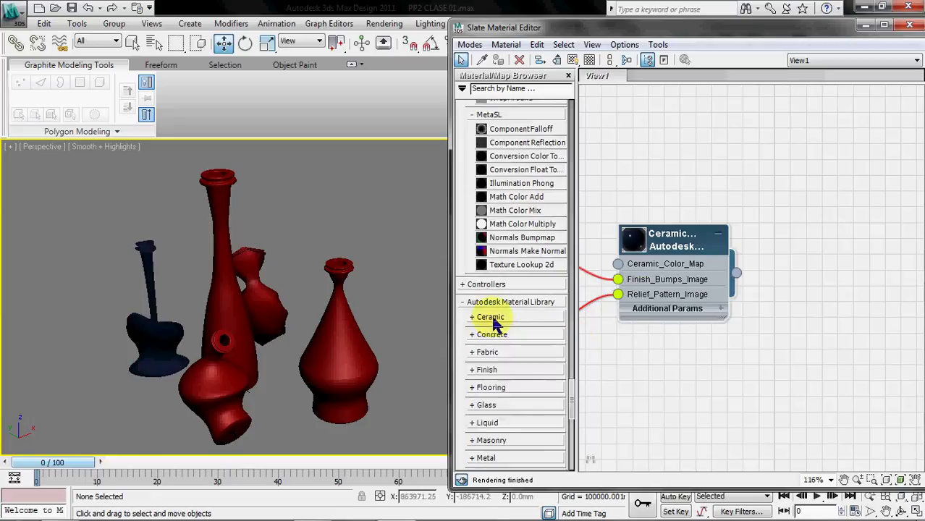
{"action": "left_click", "coordinate": [471, 353]}
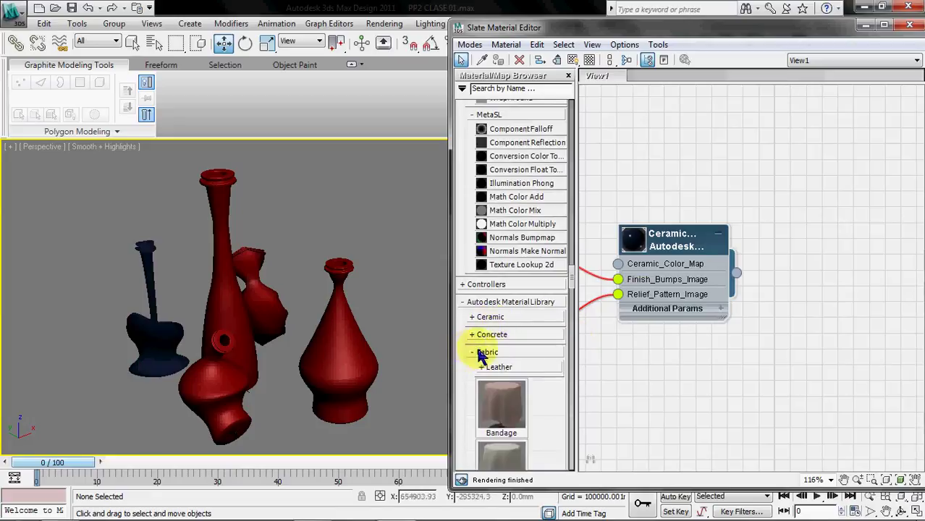
{"action": "scroll", "coordinate": [481, 351], "scroll_direction": "down", "scroll_amount": 10}
{"action": "scroll", "coordinate": [511, 370], "scroll_direction": "down", "scroll_amount": 5}
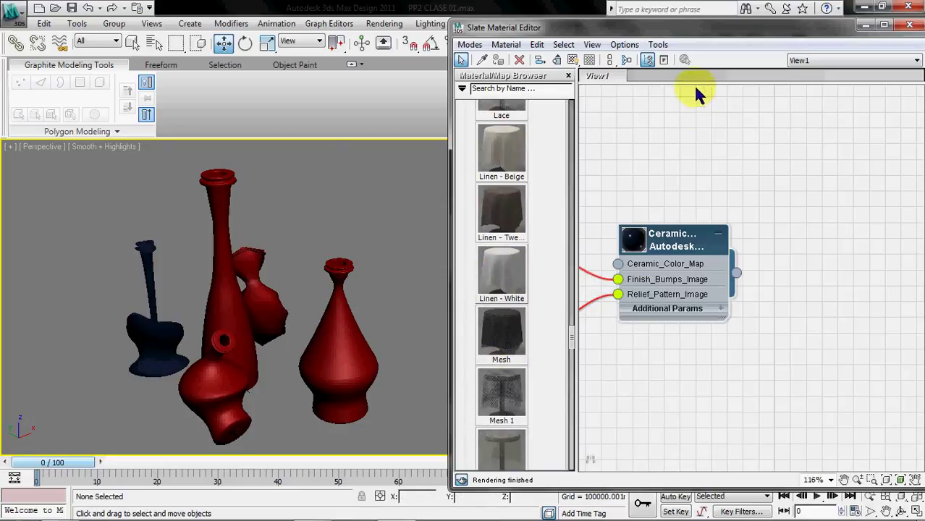
{"action": "scroll", "coordinate": [687, 92], "scroll_direction": "up", "scroll_amount": 5}
{"action": "scroll", "coordinate": [787, 258], "scroll_direction": "down", "scroll_amount": 3}
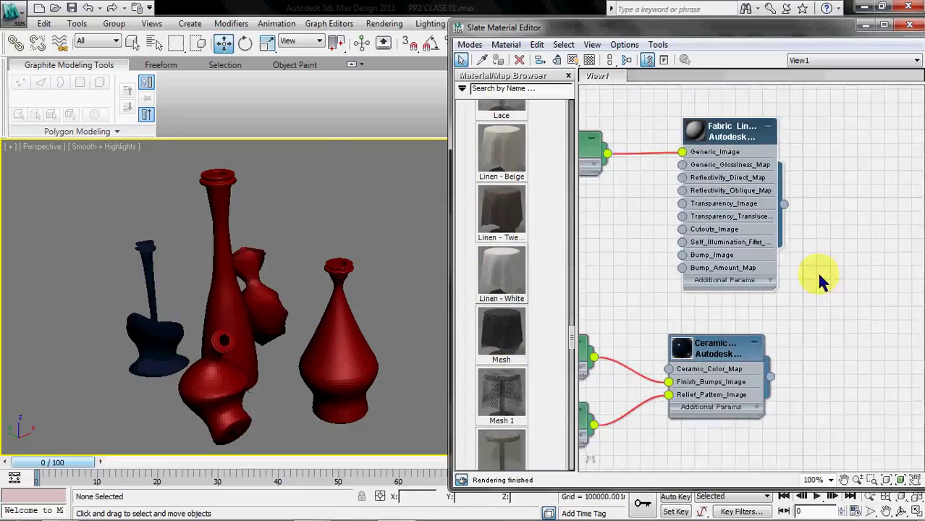
{"action": "left_click_drag", "start_coordinate": [785, 207], "coordinate": [258, 304]}
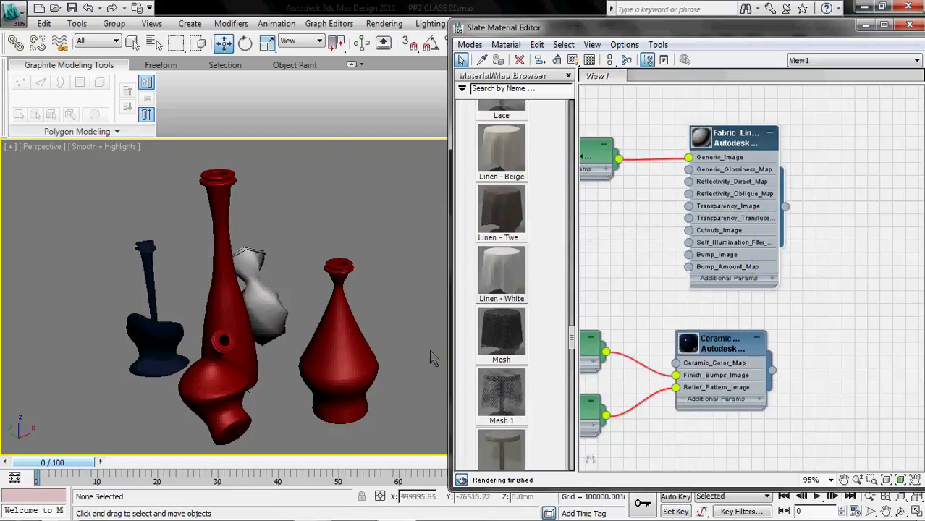
- Examine the linen material's nodes and the remaining Fabric materials, including the mesh, plaid and stripe variants, and collapse that category
{"action": "middle_click_drag", "start_coordinate": [619, 257], "coordinate": [683, 246]}
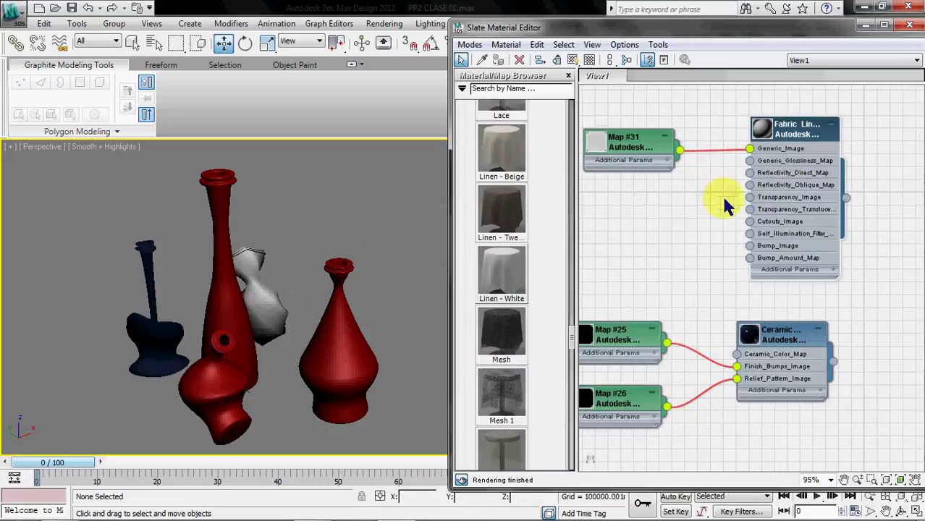
{"action": "scroll", "coordinate": [544, 331], "scroll_direction": "down", "scroll_amount": 3}
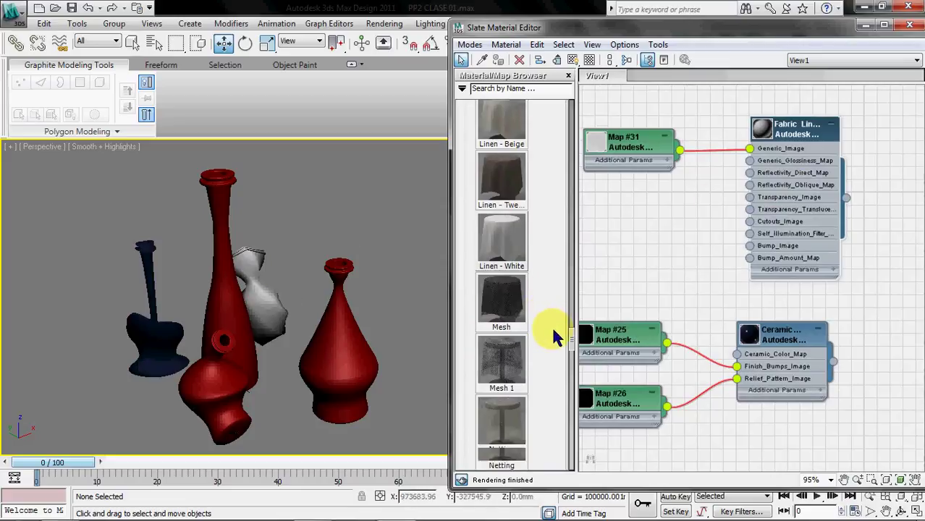
{"action": "scroll", "coordinate": [551, 332], "scroll_direction": "down", "scroll_amount": 9}
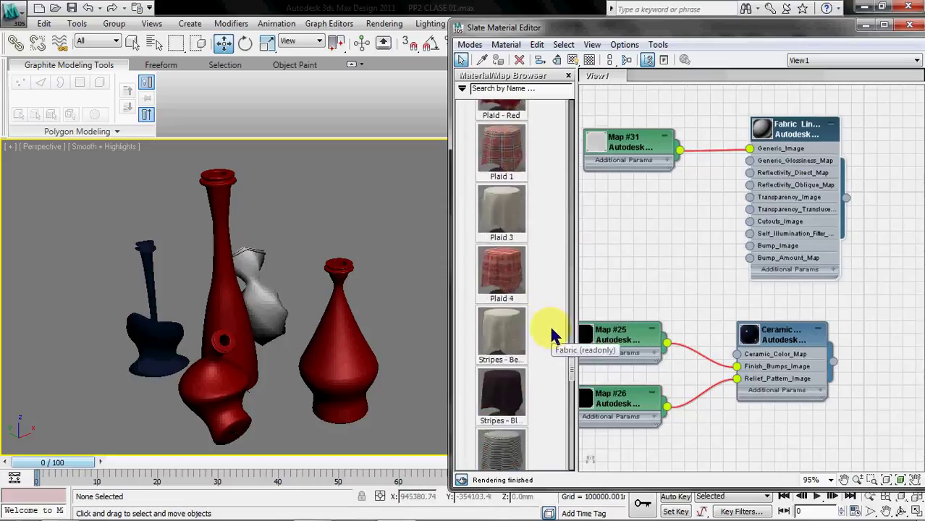
{"action": "scroll", "coordinate": [550, 329], "scroll_direction": "down", "scroll_amount": 5}
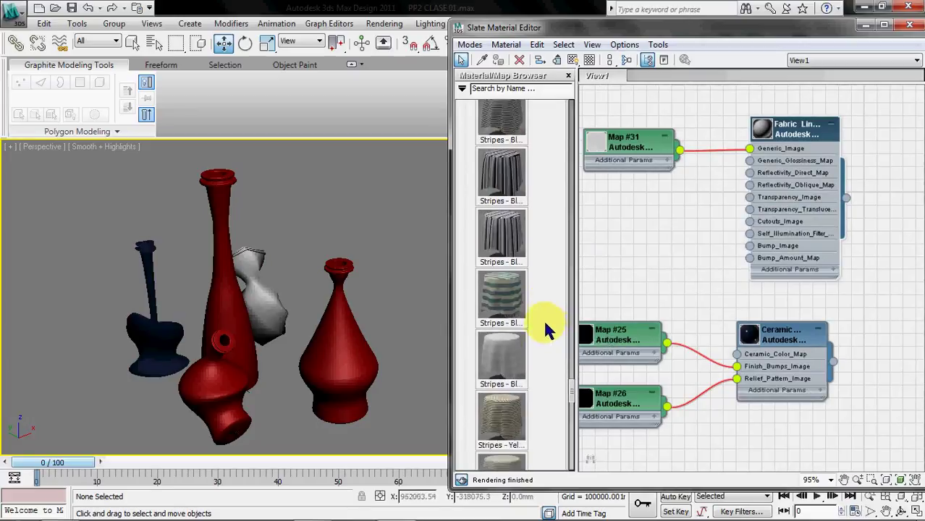
{"action": "scroll", "coordinate": [544, 316], "scroll_direction": "up", "scroll_amount": 15}
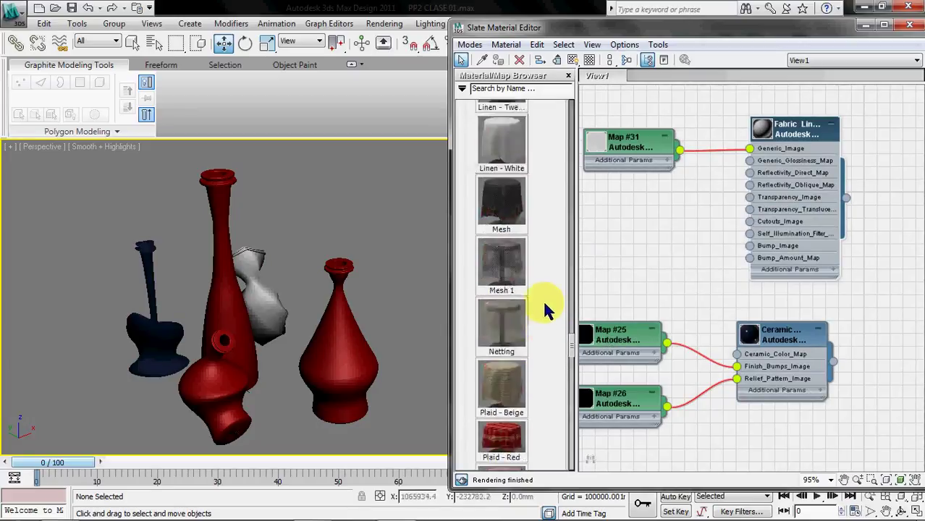
{"action": "scroll", "coordinate": [546, 304], "scroll_direction": "up", "scroll_amount": 5}
{"action": "scroll", "coordinate": [548, 307], "scroll_direction": "up", "scroll_amount": 5}
{"action": "scroll", "coordinate": [547, 307], "scroll_direction": "down", "scroll_amount": 5}
{"action": "left_click", "coordinate": [487, 303]}
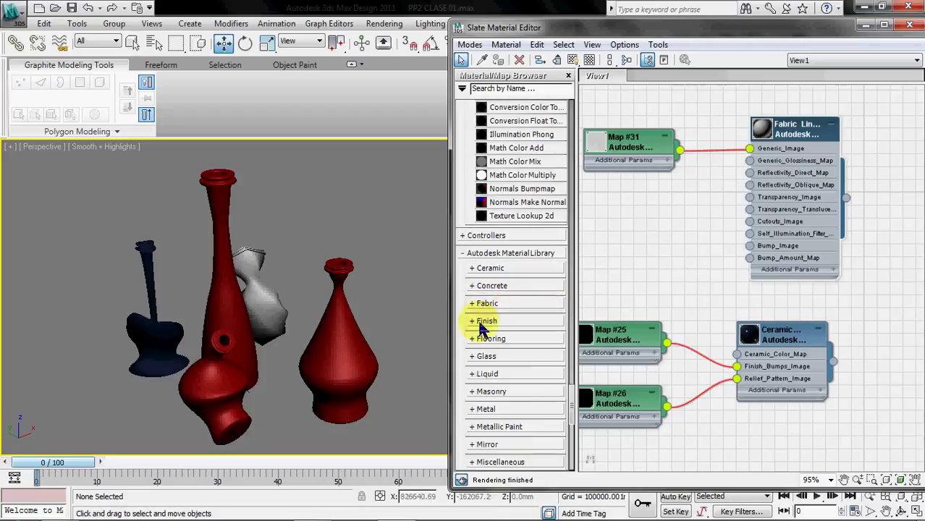
- Add a brown Wax material from the Finish library to the node view and assign it to the rightmost bottle
{"action": "left_click", "coordinate": [481, 321]}
{"action": "scroll", "coordinate": [485, 329], "scroll_direction": "down", "scroll_amount": 5}
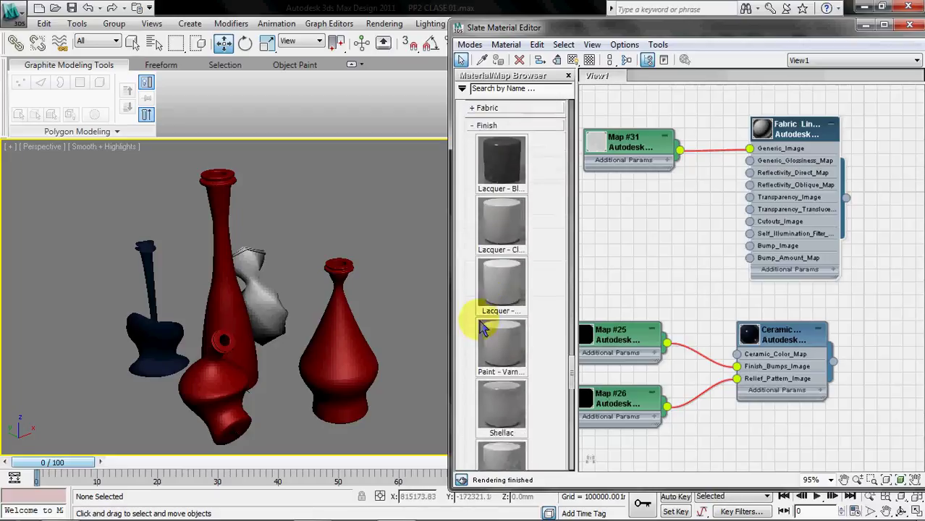
{"action": "scroll", "coordinate": [486, 327], "scroll_direction": "down", "scroll_amount": 3}
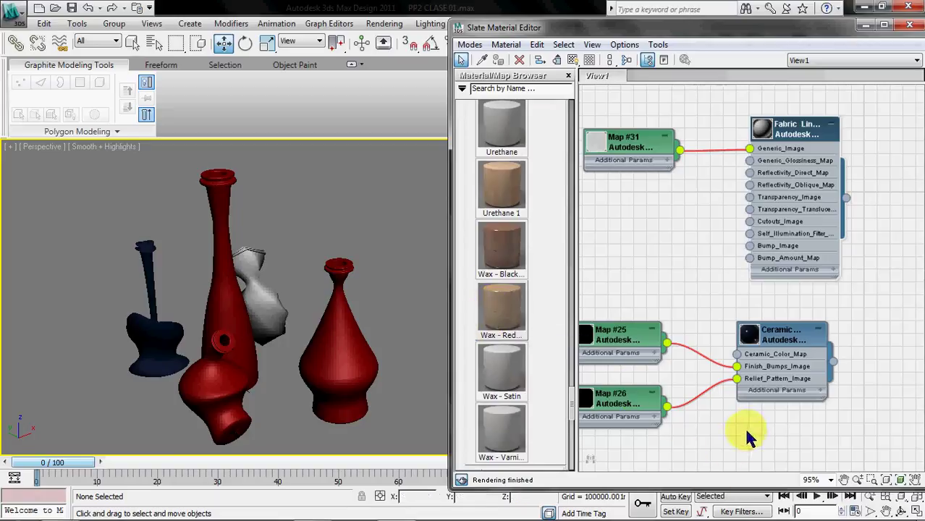
{"action": "scroll", "coordinate": [747, 431], "scroll_direction": "down", "scroll_amount": 5}
{"action": "left_click_drag", "start_coordinate": [791, 379], "coordinate": [793, 381]}
{"action": "middle_click_drag", "start_coordinate": [840, 375], "coordinate": [788, 255]}
{"action": "left_click_drag", "start_coordinate": [783, 319], "coordinate": [326, 362]}
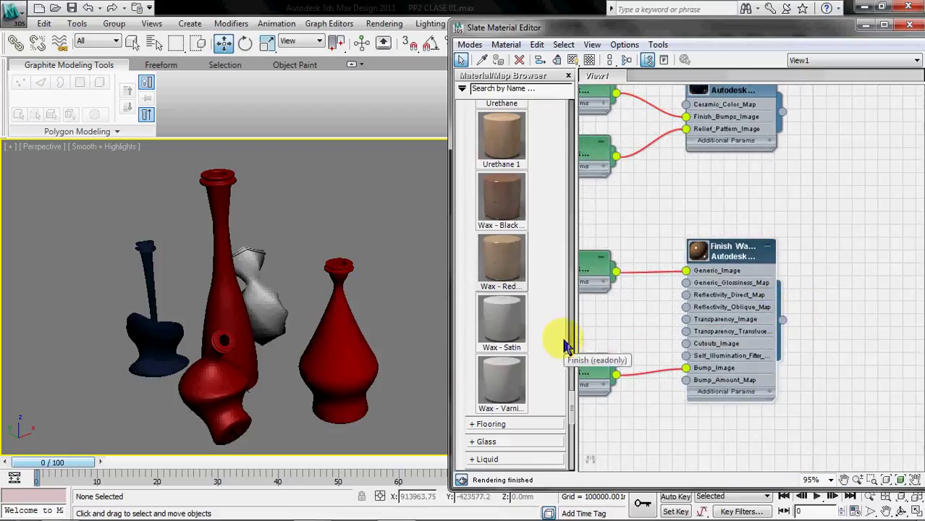
{"action": "left_click_drag", "start_coordinate": [793, 327], "coordinate": [363, 360]}
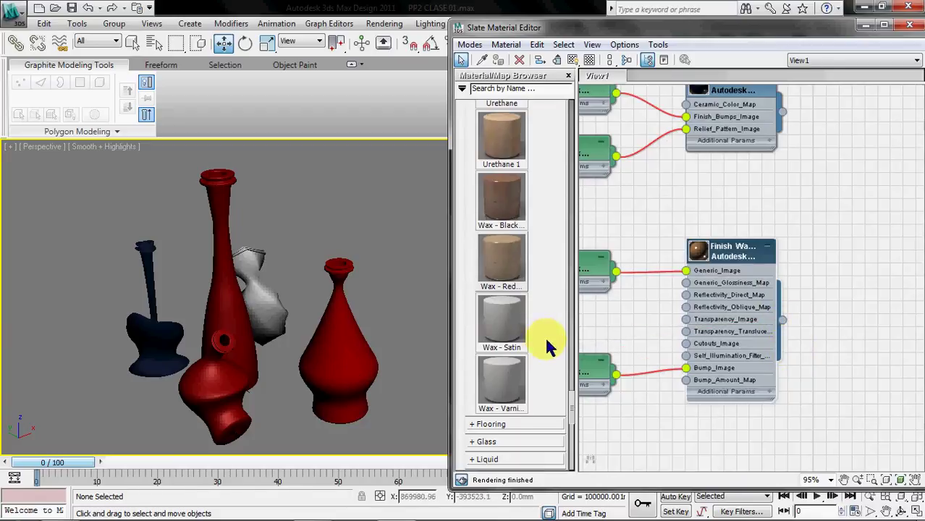
- Add a stainless steel material from the Metal library's Steel group and assign it to the tilted bottle in front
{"action": "scroll", "coordinate": [546, 346], "scroll_direction": "up", "scroll_amount": 10}
{"action": "scroll", "coordinate": [550, 339], "scroll_direction": "down", "scroll_amount": 2}
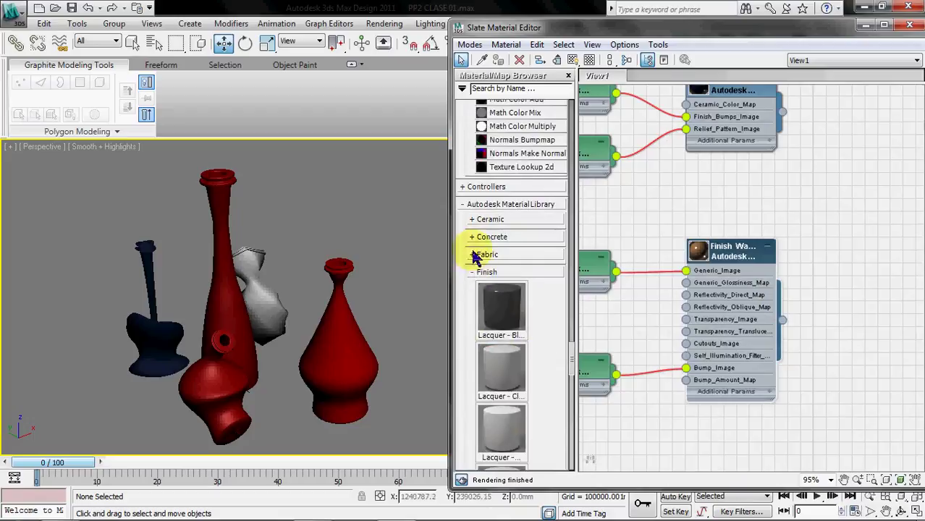
{"action": "left_click", "coordinate": [477, 272]}
{"action": "scroll", "coordinate": [483, 275], "scroll_direction": "down", "scroll_amount": 5}
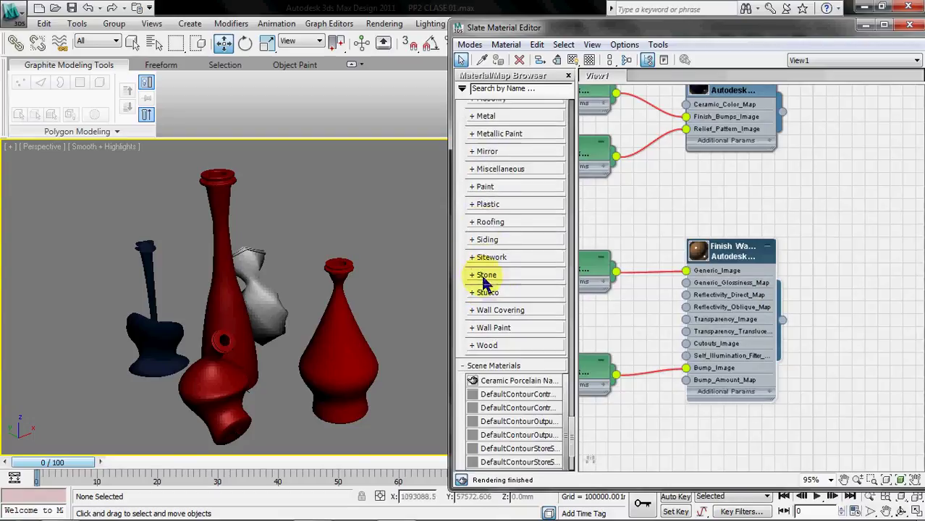
{"action": "left_click", "coordinate": [483, 117]}
{"action": "scroll", "coordinate": [541, 239], "scroll_direction": "down", "scroll_amount": 10}
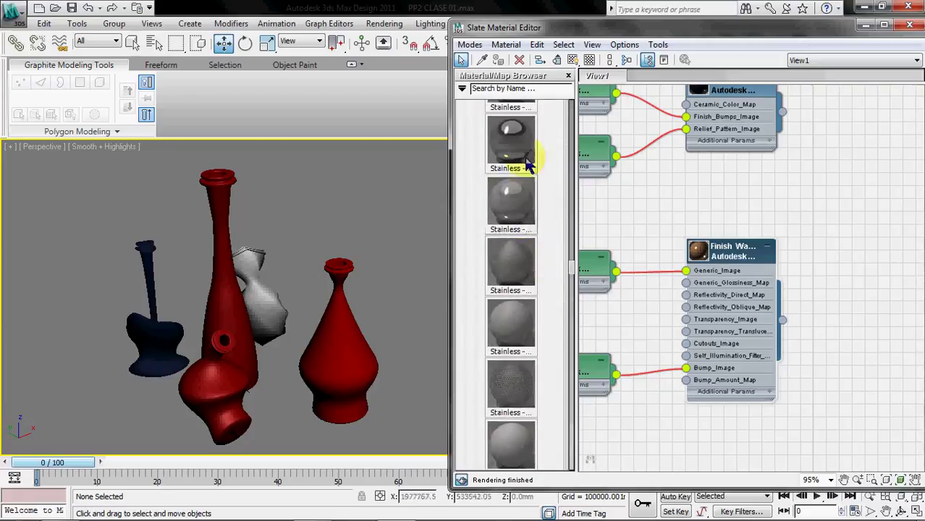
{"action": "left_click_drag", "start_coordinate": [721, 463], "coordinate": [722, 463]}
{"action": "middle_click_drag", "start_coordinate": [769, 405], "coordinate": [788, 235]}
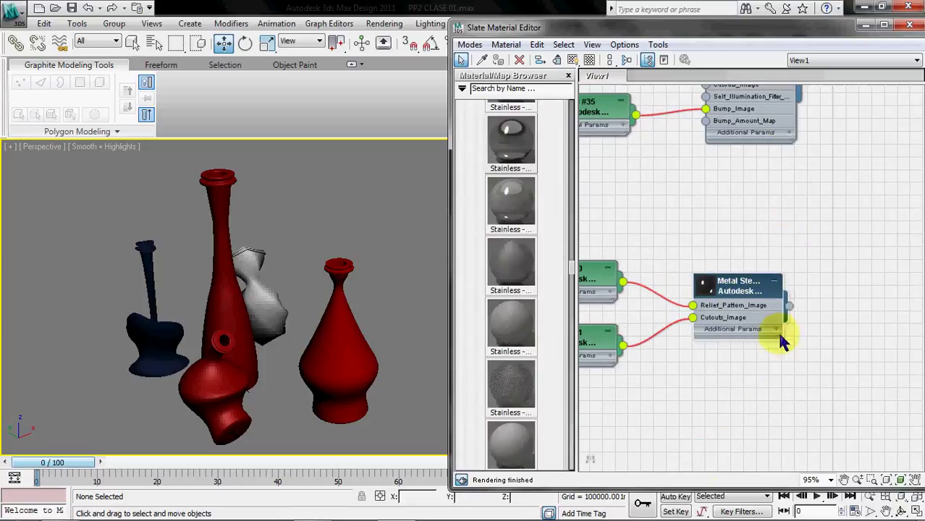
{"action": "left_click_drag", "start_coordinate": [788, 306], "coordinate": [192, 393]}
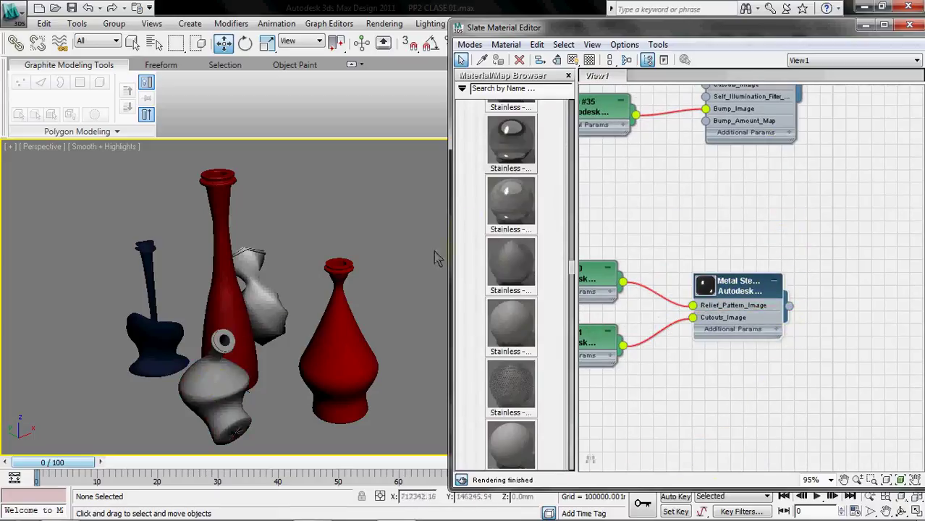
- Add the Dark Red glazing from the Glass library to the node view and assign it to the tall central bottle
{"action": "scroll", "coordinate": [544, 247], "scroll_direction": "up", "scroll_amount": 15}
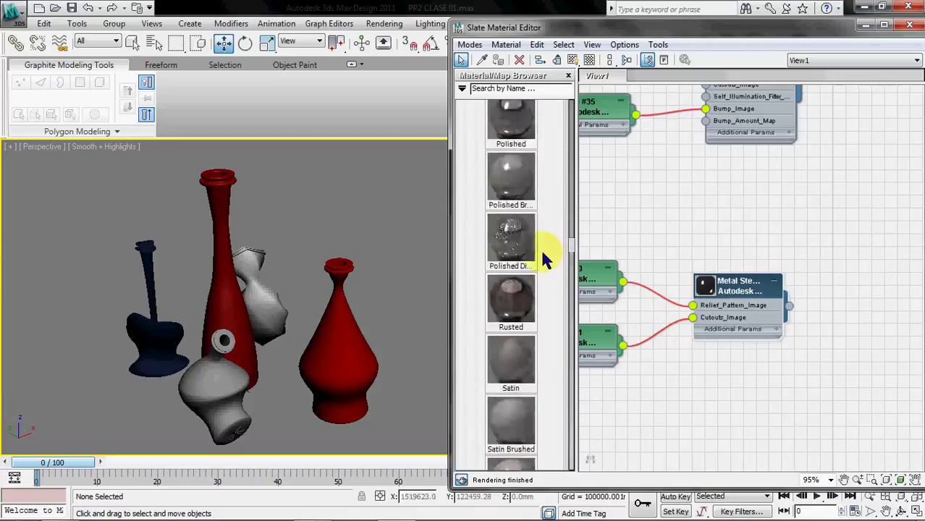
{"action": "scroll", "coordinate": [545, 257], "scroll_direction": "up", "scroll_amount": 5}
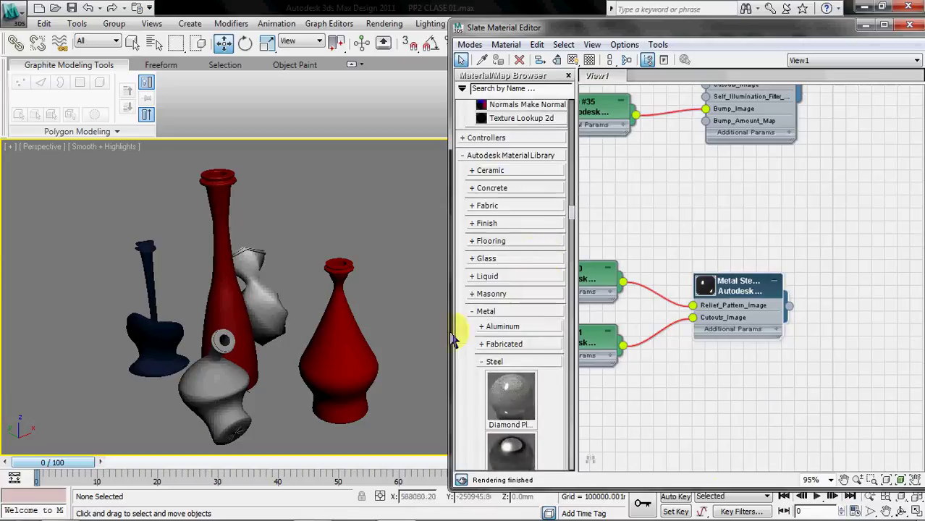
{"action": "left_click", "coordinate": [470, 312]}
{"action": "left_click", "coordinate": [472, 258]}
{"action": "scroll", "coordinate": [495, 319], "scroll_direction": "down", "scroll_amount": 10}
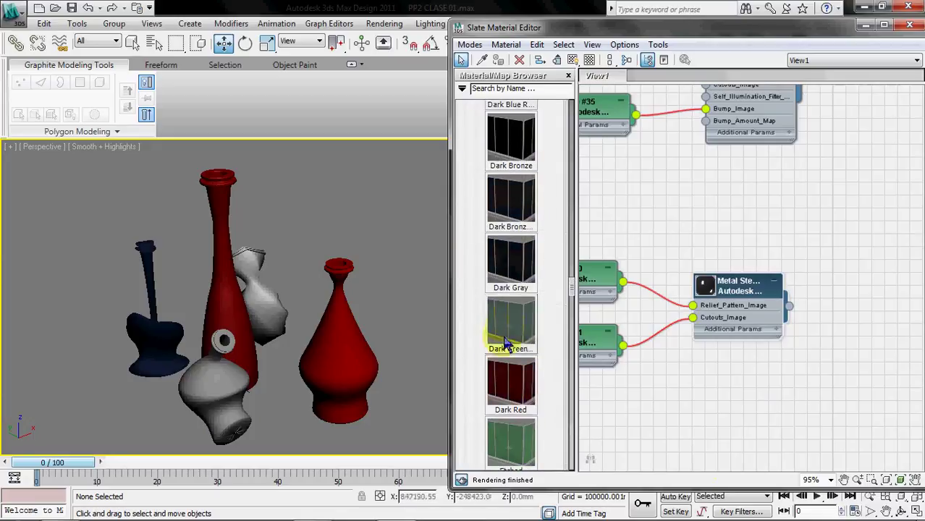
{"action": "left_click_drag", "start_coordinate": [727, 432], "coordinate": [733, 439]}
{"action": "middle_click_drag", "start_coordinate": [773, 431], "coordinate": [759, 303]}
{"action": "left_click_drag", "start_coordinate": [756, 298], "coordinate": [220, 202]}
- Close the Slate Material Editor and recentre the bottle composition in the Perspective view
{"action": "left_click_drag", "start_coordinate": [814, 33], "coordinate": [733, 23]}
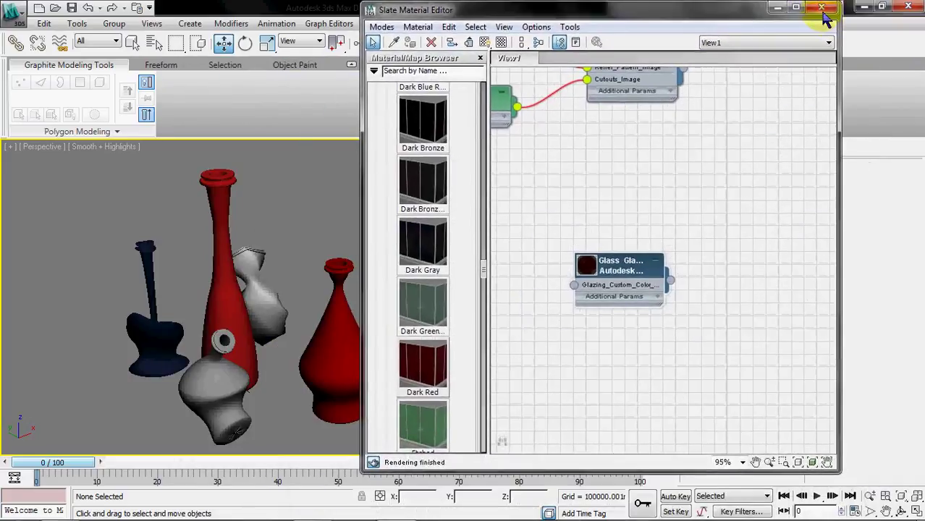
{"action": "left_click", "coordinate": [821, 9]}
{"action": "middle_click_drag", "start_coordinate": [366, 322], "coordinate": [450, 315]}
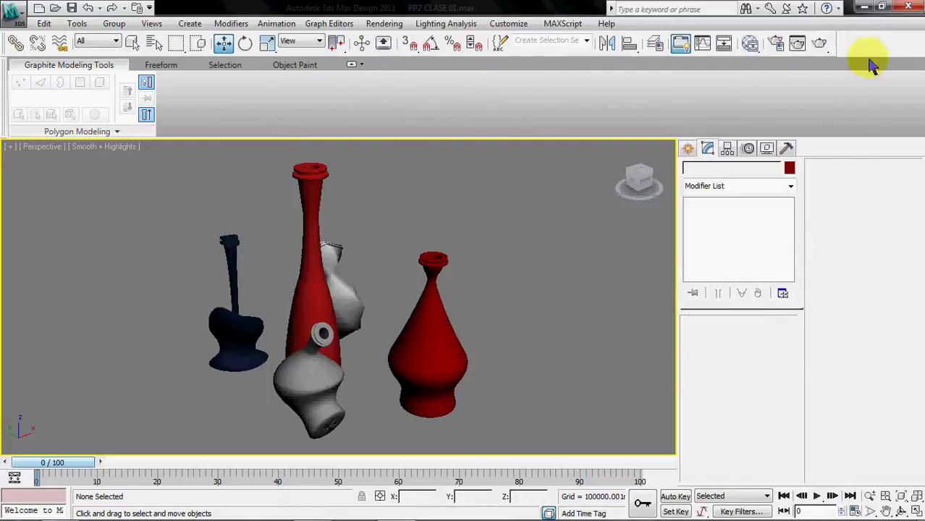
- Render the Perspective view of the bottle composition to check the materials, and close the rendered frame
{"action": "left_click", "coordinate": [820, 45]}
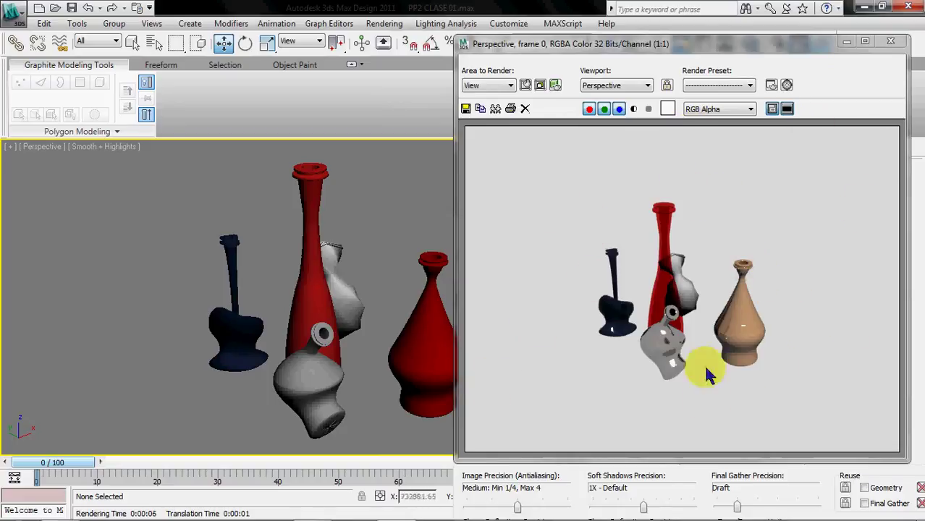
{"action": "left_click", "coordinate": [890, 44]}
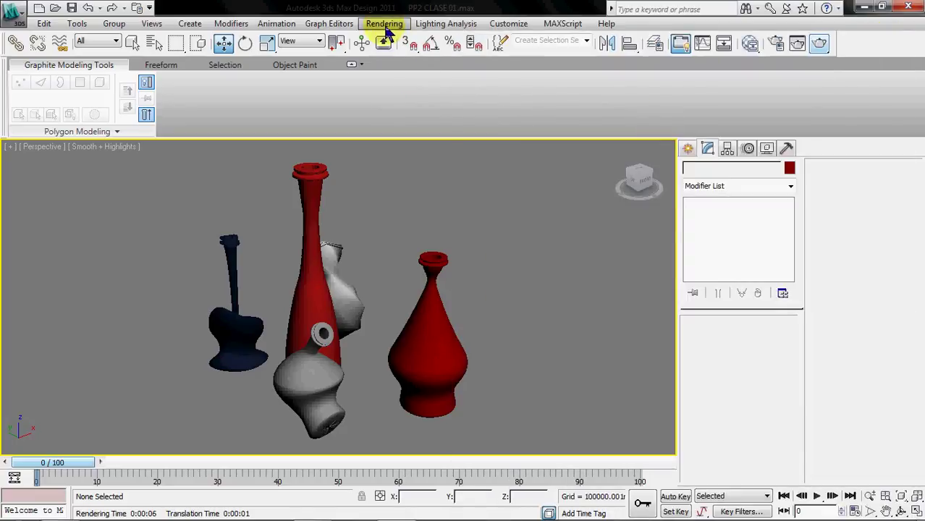
- Set the environment background colour to black and test-render the Perspective view
{"action": "left_click", "coordinate": [385, 24]}
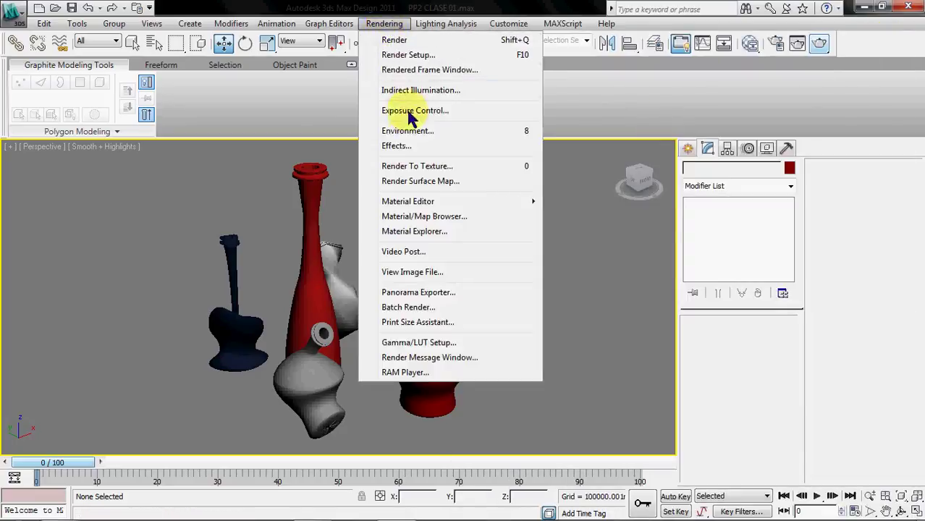
{"action": "left_click", "coordinate": [490, 133]}
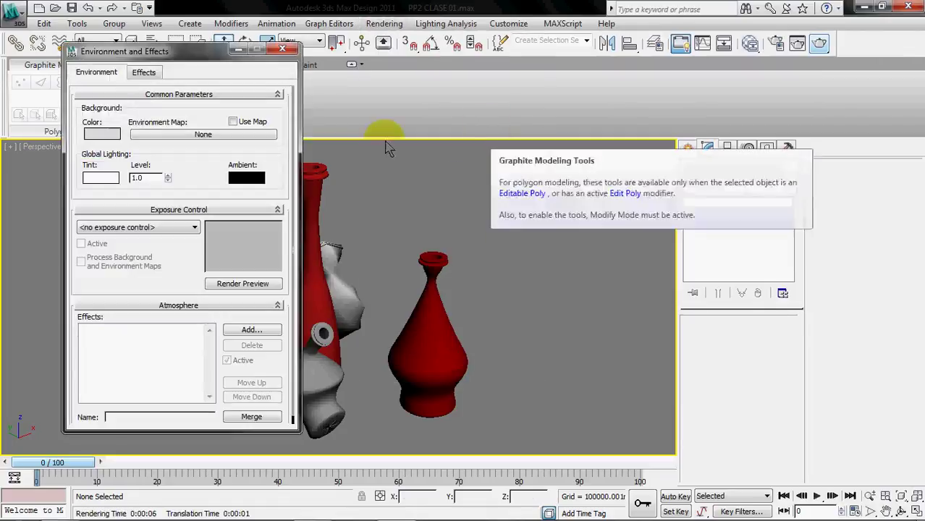
{"action": "left_click", "coordinate": [102, 135]}
{"action": "left_click_drag", "start_coordinate": [402, 176], "coordinate": [407, 87]}
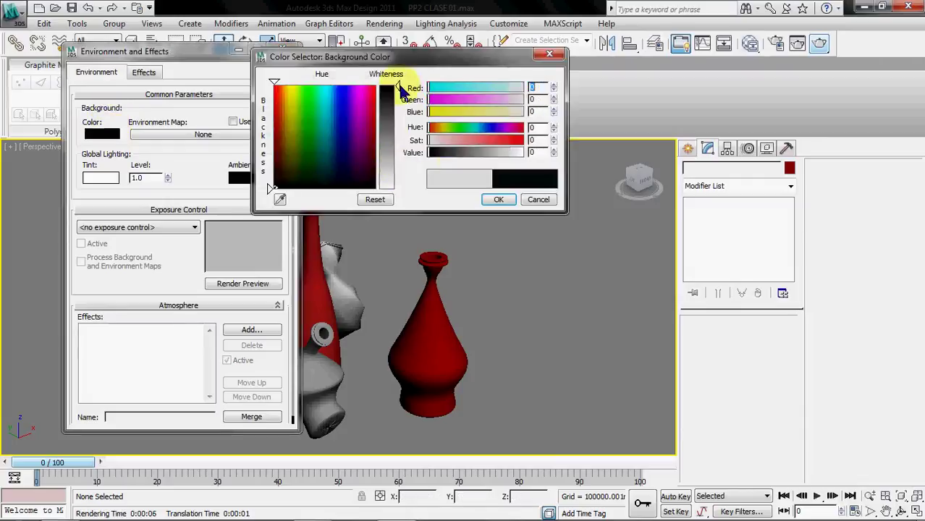
{"action": "left_click", "coordinate": [498, 200]}
{"action": "left_click", "coordinate": [293, 51]}
{"action": "left_click", "coordinate": [820, 44]}
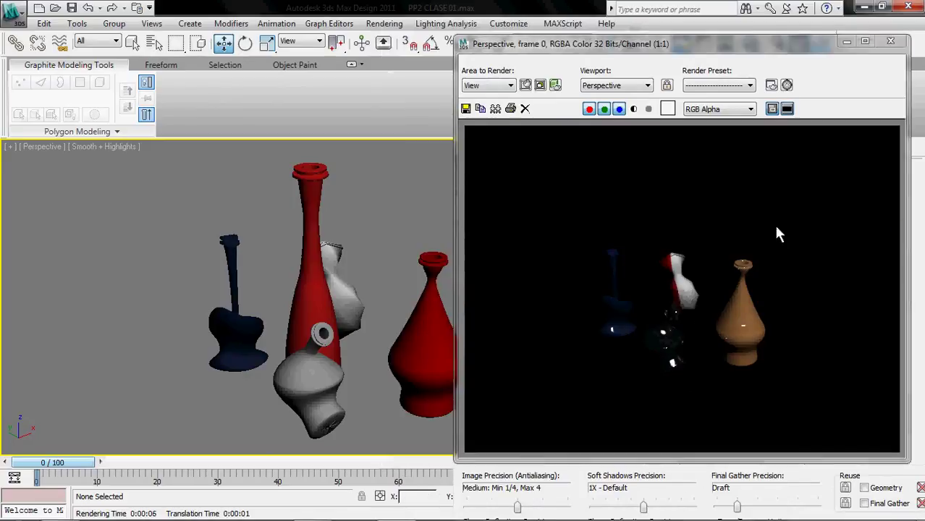
{"action": "left_click", "coordinate": [890, 41]}
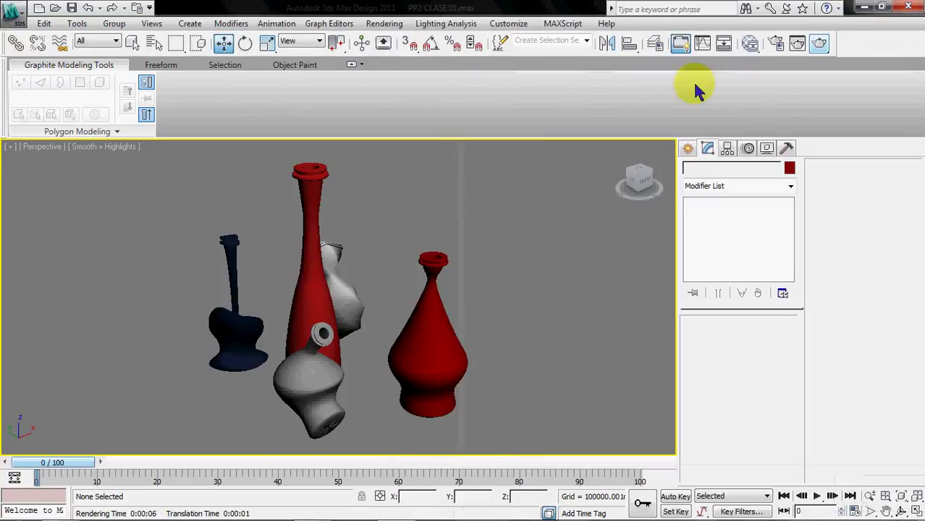
- Set the environment background colour to a light grey with red, green and blue at 228
{"action": "left_click", "coordinate": [381, 26]}
{"action": "left_click", "coordinate": [397, 131]}
{"action": "left_click", "coordinate": [89, 137]}
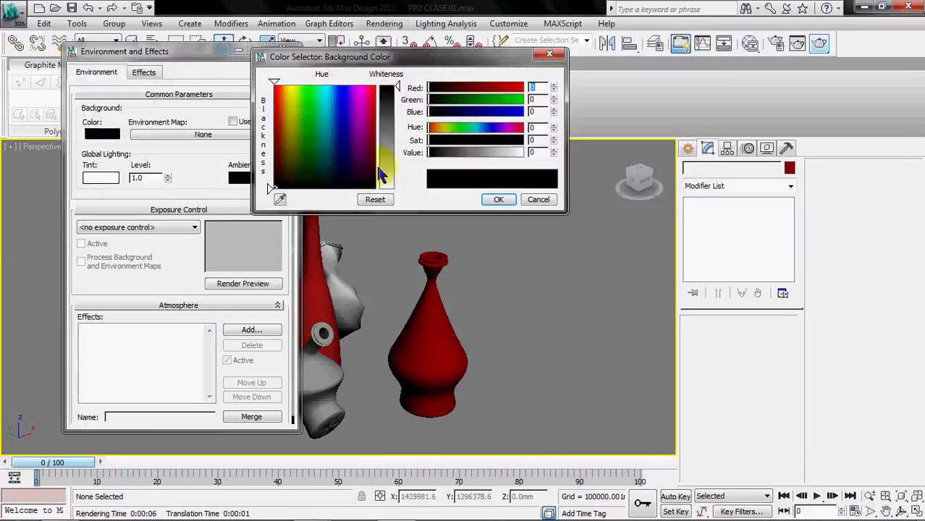
{"action": "mouse_move", "coordinate": [387, 178]}
{"action": "left_mouse_down"}
{"action": "mouse_move", "coordinate": [394, 172]}
{"action": "mouse_move", "coordinate": [402, 183]}
{"action": "left_mouse_up"}
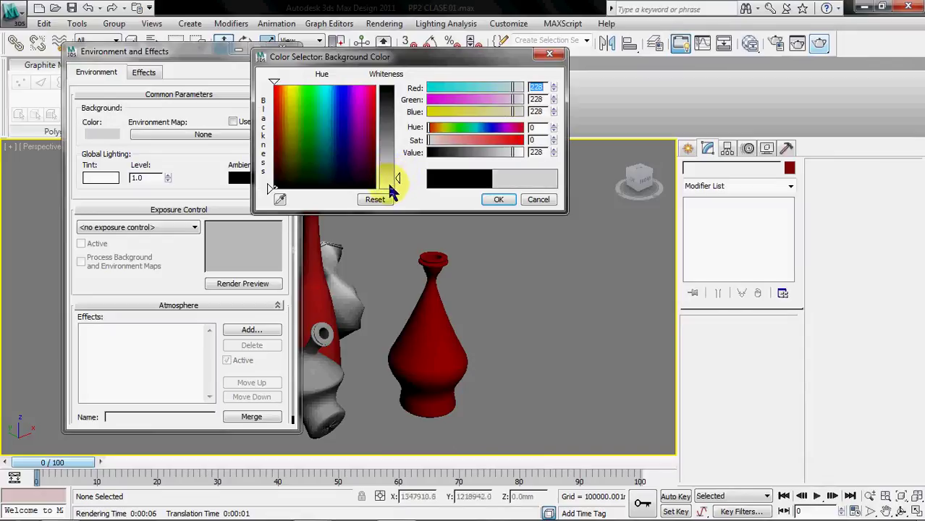
{"action": "left_click", "coordinate": [488, 204]}
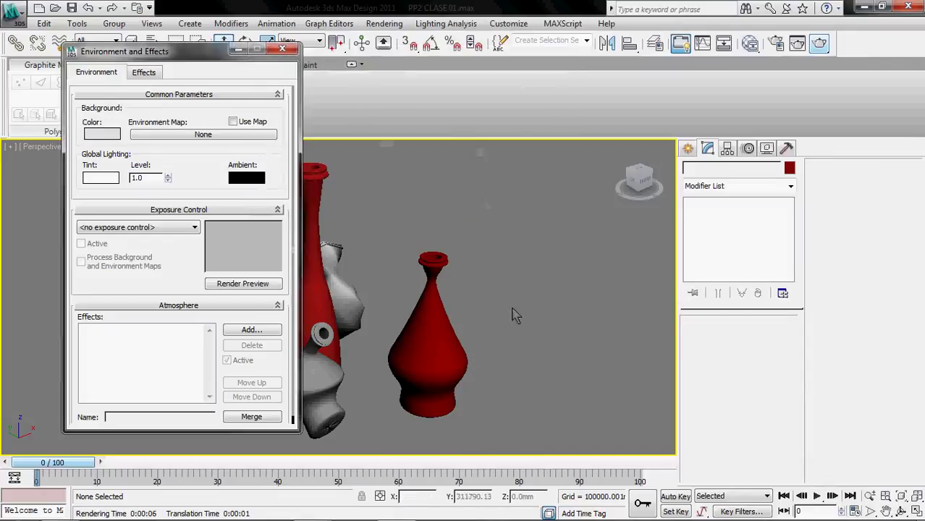
{"action": "left_click", "coordinate": [286, 52]}
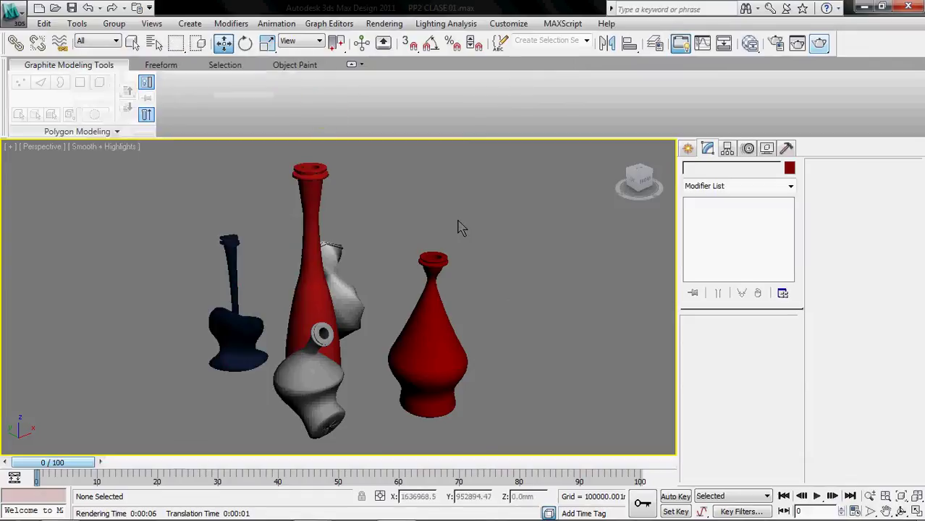
- Render the bottles against the light grey background, inspect the image and minimize the rendered frame window
{"action": "left_click", "coordinate": [820, 48]}
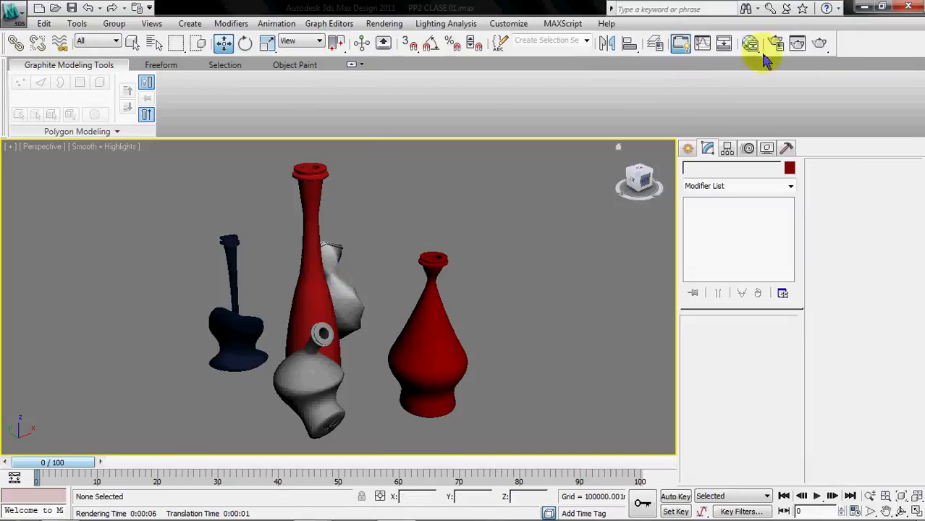
{"action": "left_click", "coordinate": [818, 43]}
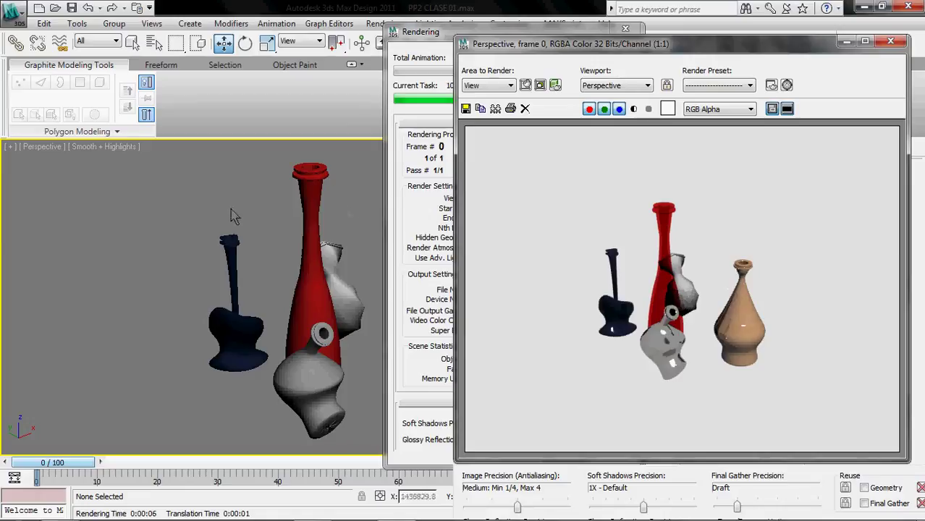
{"action": "left_click_drag", "start_coordinate": [649, 38], "coordinate": [589, 15]}
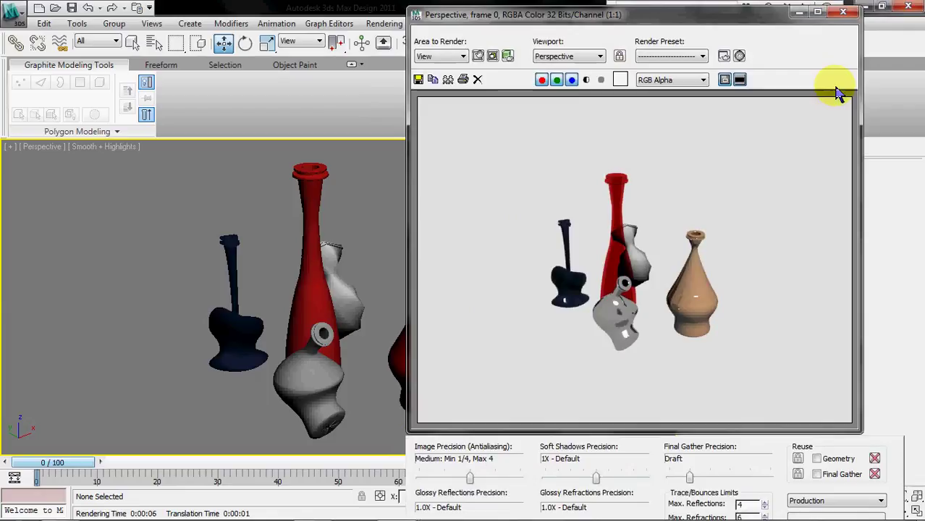
{"action": "left_click", "coordinate": [796, 14]}
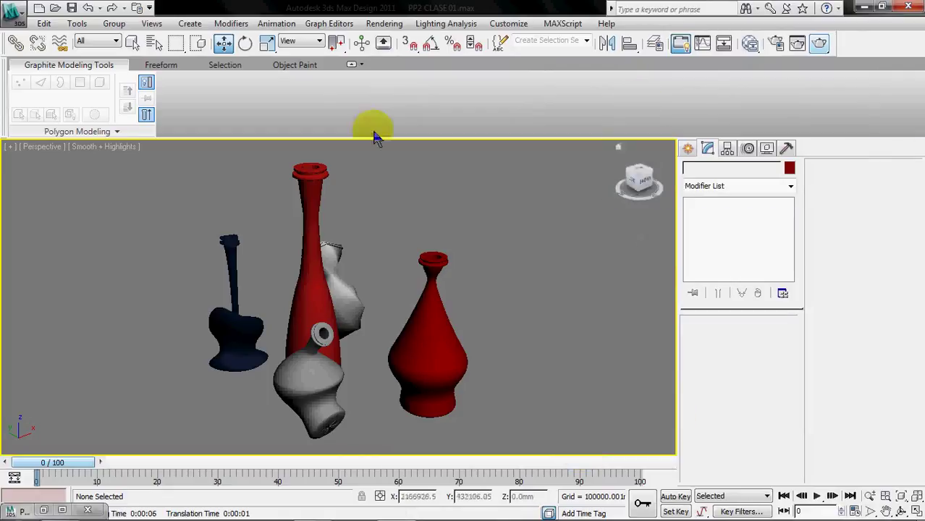
- Show the safe frames in the Perspective viewport, compare the framing with the last render and close the rendered frame
{"action": "left_click", "coordinate": [39, 149]}
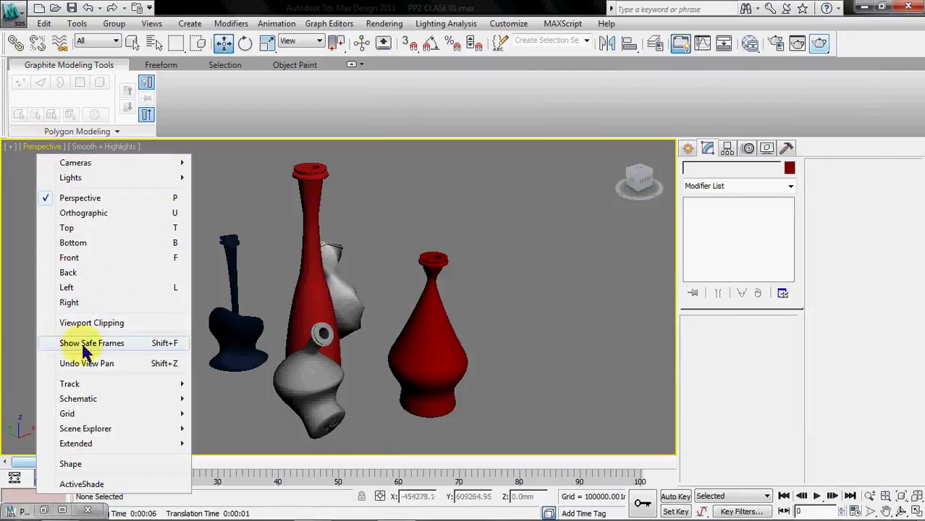
{"action": "left_click", "coordinate": [148, 350]}
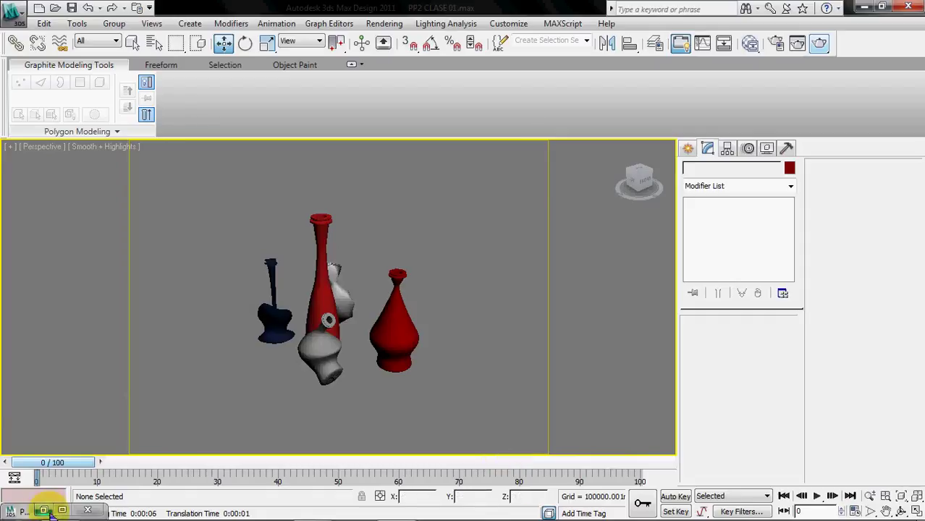
{"action": "left_click", "coordinate": [44, 510]}
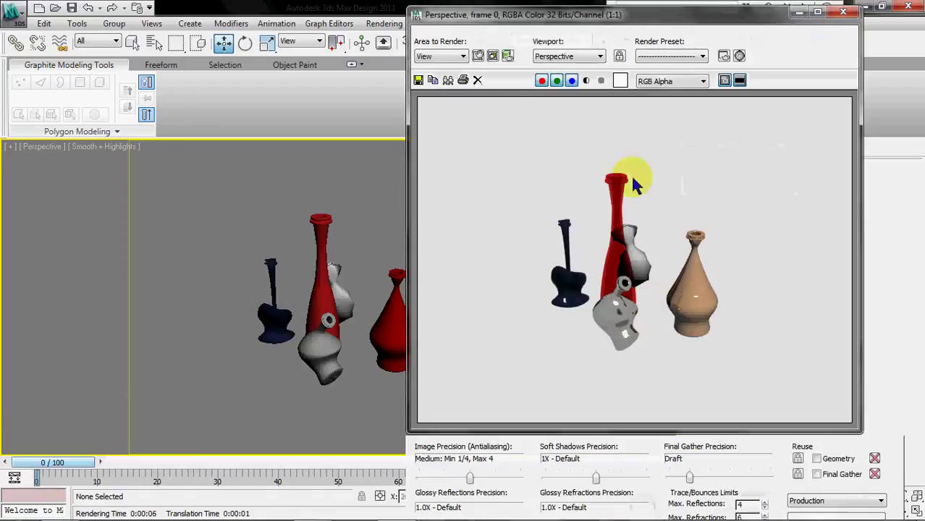
{"action": "left_click", "coordinate": [842, 13]}
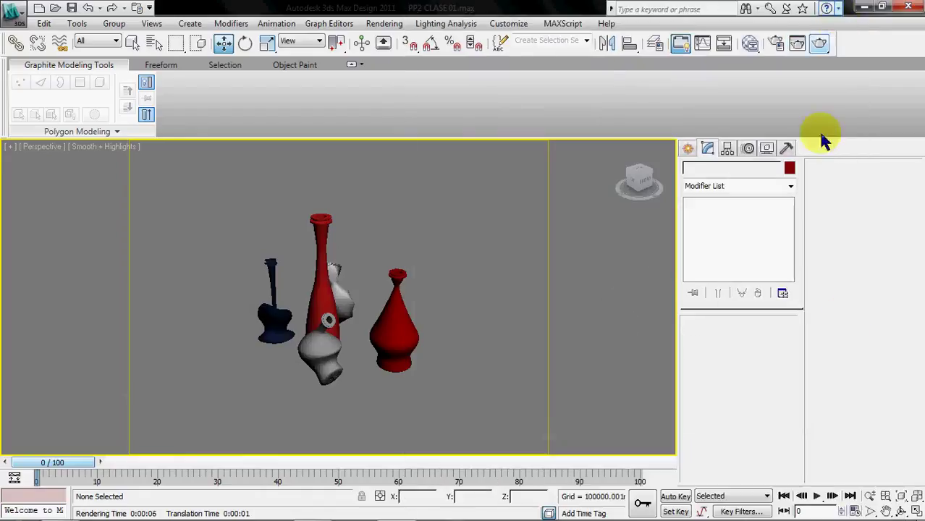
- Zoom in until the bottles fill the safe frame and render the Perspective view
{"action": "left_click", "coordinate": [870, 496]}
{"action": "left_click_drag", "start_coordinate": [380, 319], "coordinate": [371, 297]}
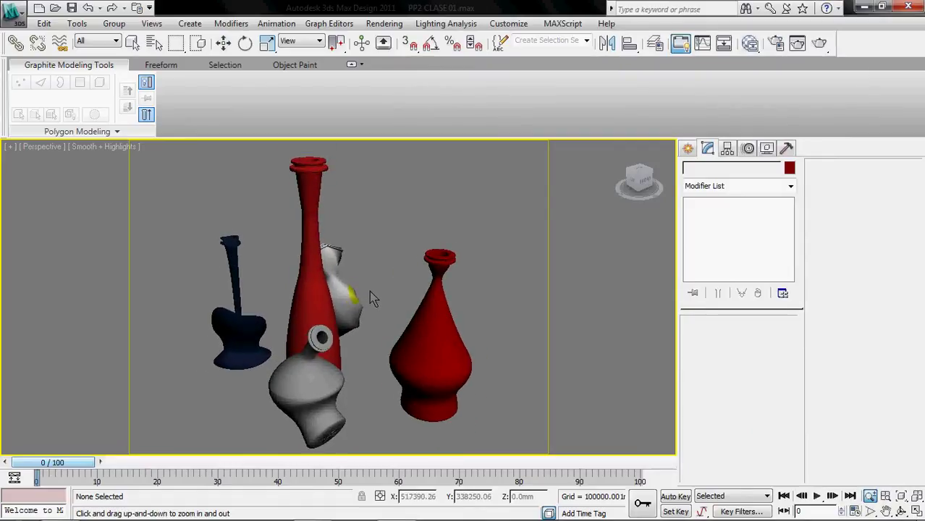
{"action": "right_click", "coordinate": [406, 240]}
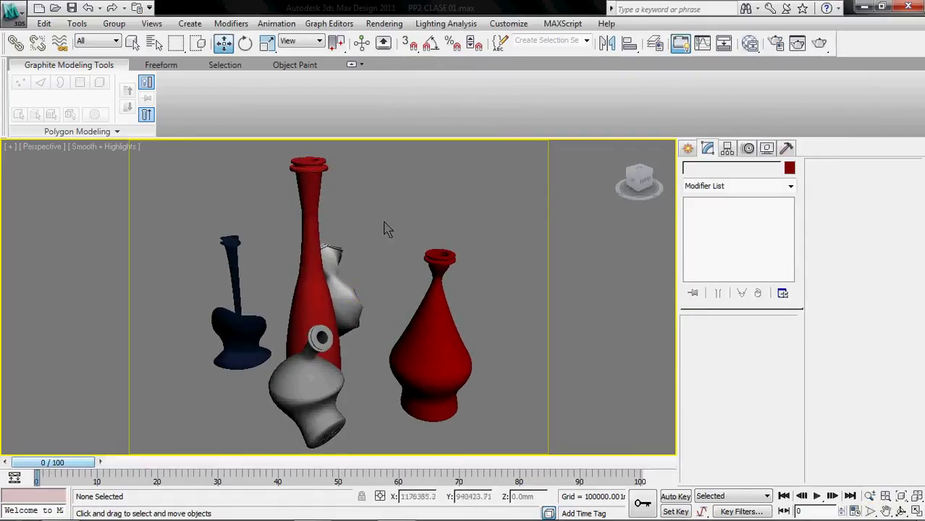
{"action": "left_click", "coordinate": [819, 43]}
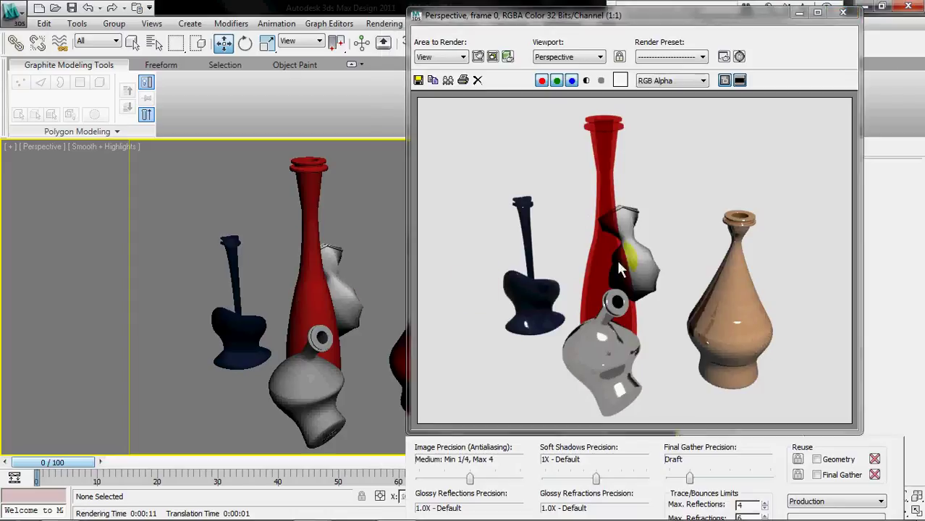
- Save the render as the JPEG file RENDER 01 in the project's renderoutput folder, replacing the existing image, with quality 100
{"action": "left_click", "coordinate": [418, 81]}
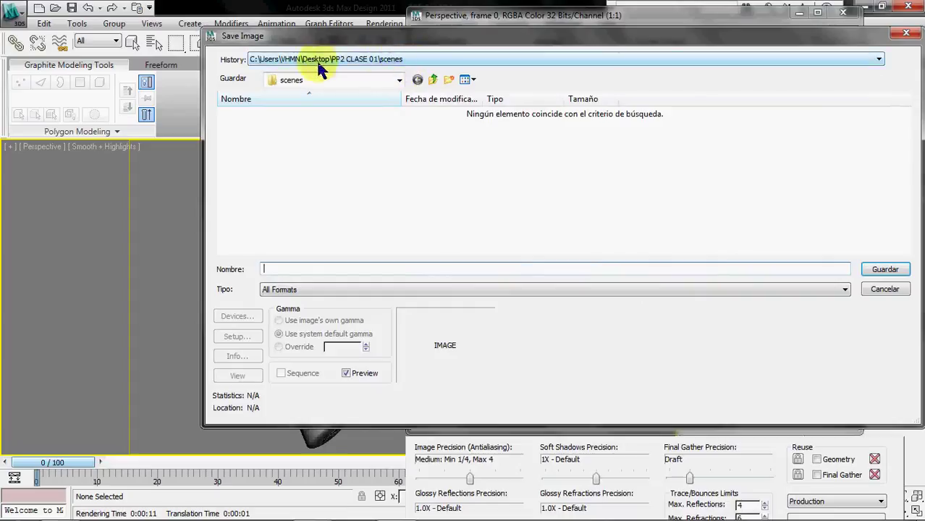
{"action": "left_click", "coordinate": [434, 79]}
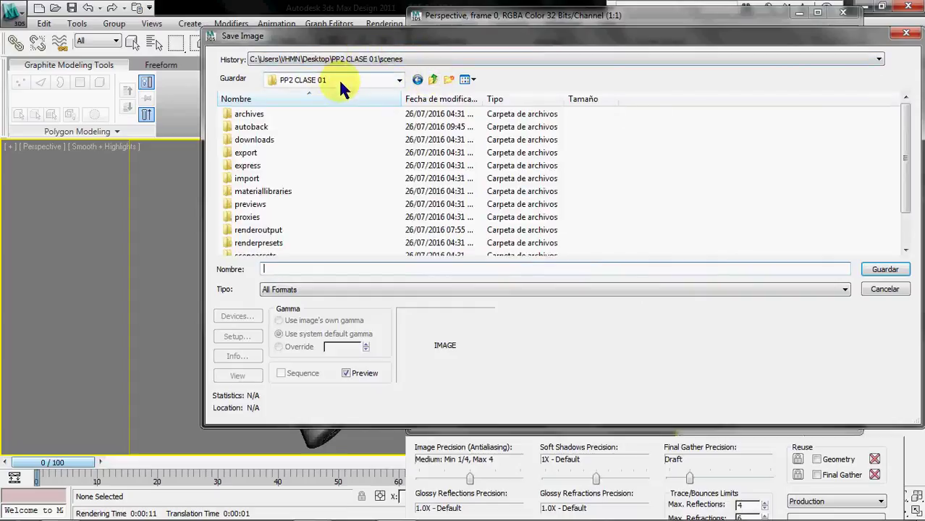
{"action": "scroll", "coordinate": [334, 195], "scroll_direction": "down", "scroll_amount": 1}
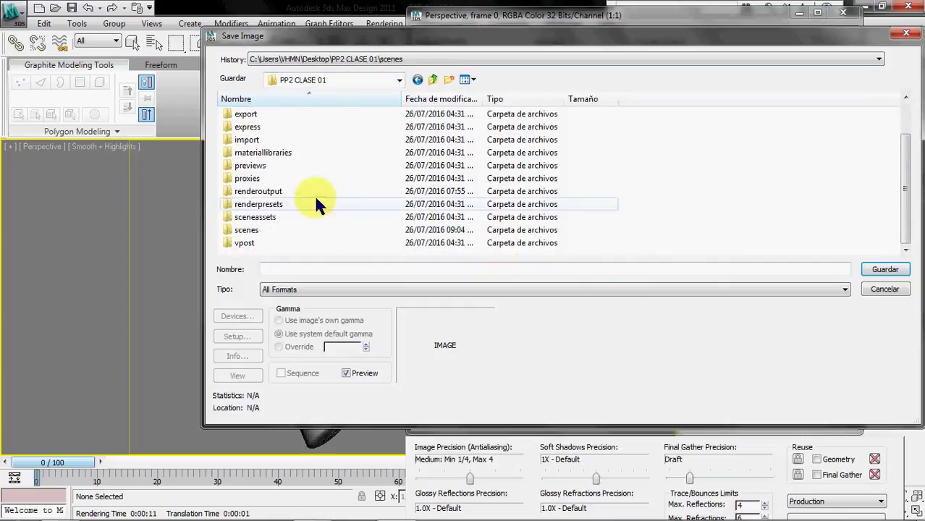
{"action": "double_click", "coordinate": [272, 191]}
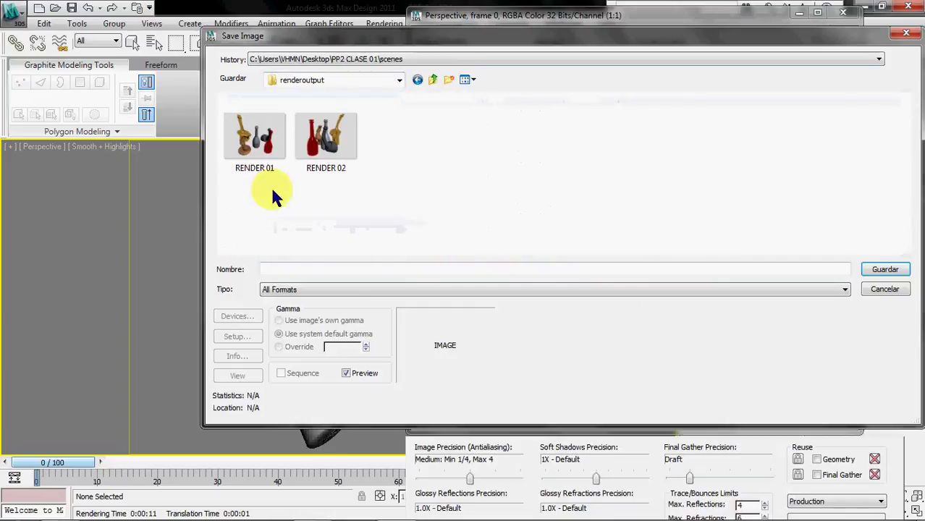
{"action": "left_click", "coordinate": [269, 143]}
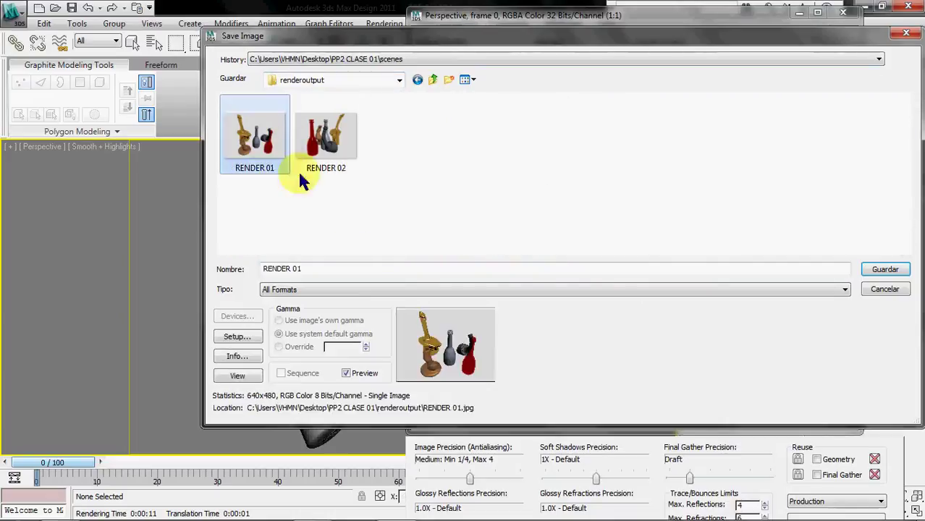
{"action": "left_click", "coordinate": [329, 290]}
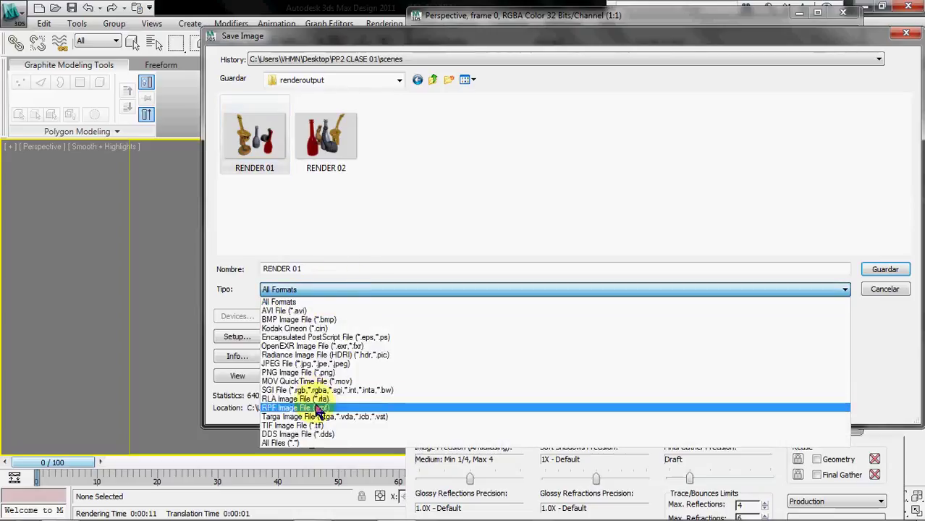
{"action": "left_click", "coordinate": [306, 363]}
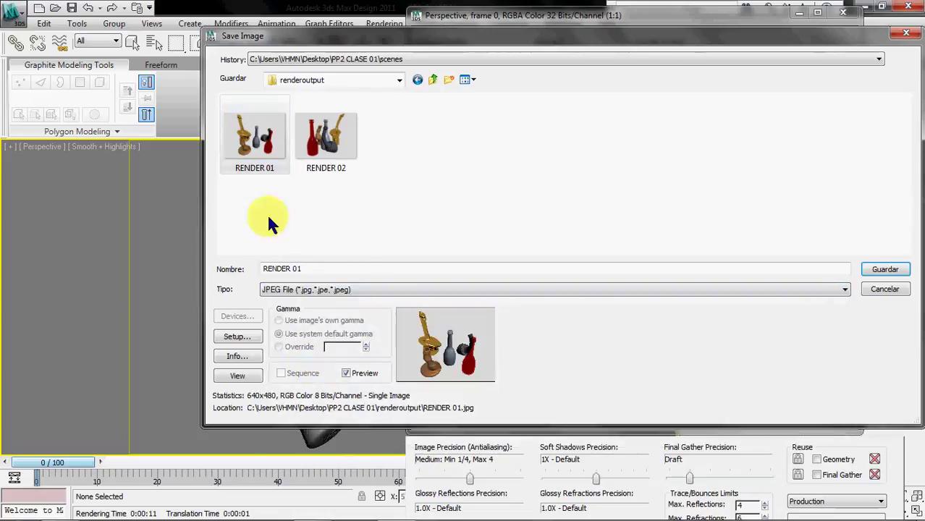
{"action": "left_click", "coordinate": [885, 269]}
{"action": "left_click", "coordinate": [515, 313]}
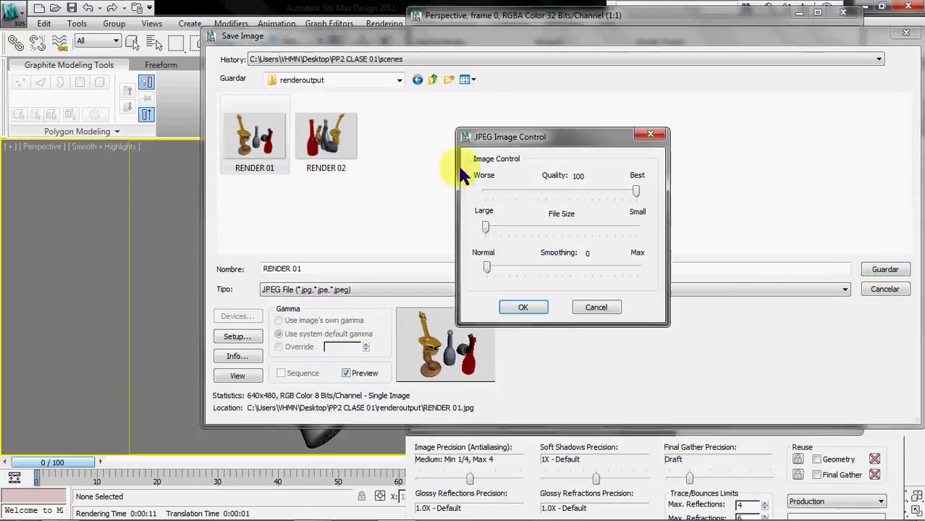
{"action": "left_click", "coordinate": [523, 308]}
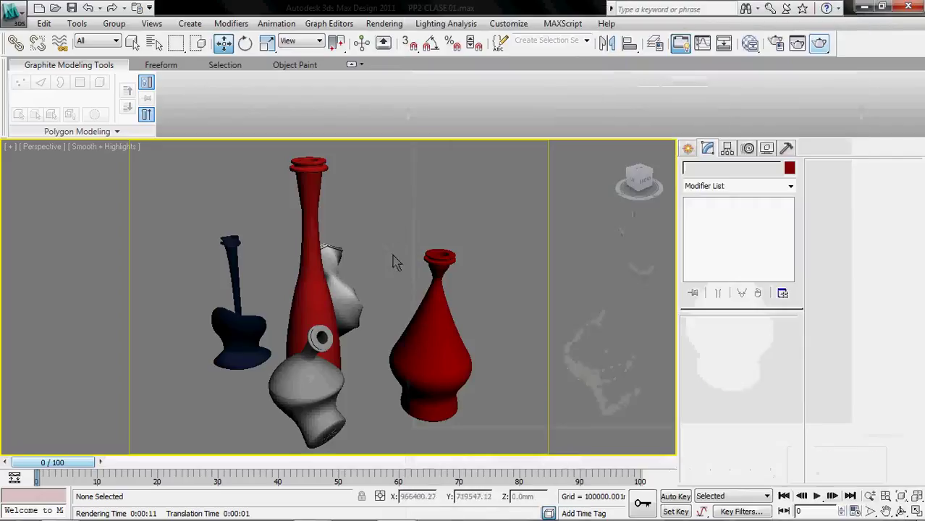
- Orbit the Perspective view to see the bottles from another side, recentre them and render the new view
{"action": "left_click", "coordinate": [901, 510]}
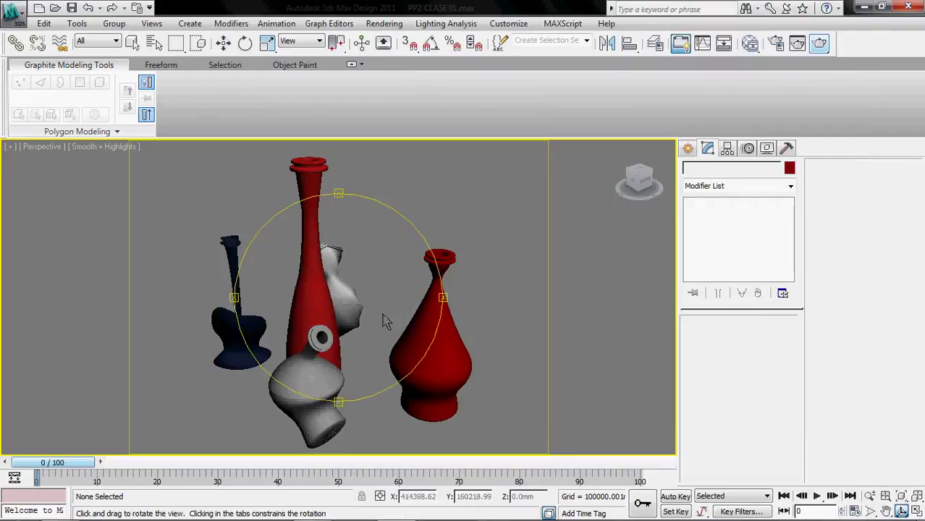
{"action": "left_click_drag", "start_coordinate": [380, 320], "coordinate": [255, 326]}
{"action": "key", "text": "w"}
{"action": "middle_click_drag", "start_coordinate": [327, 326], "coordinate": [310, 324]}
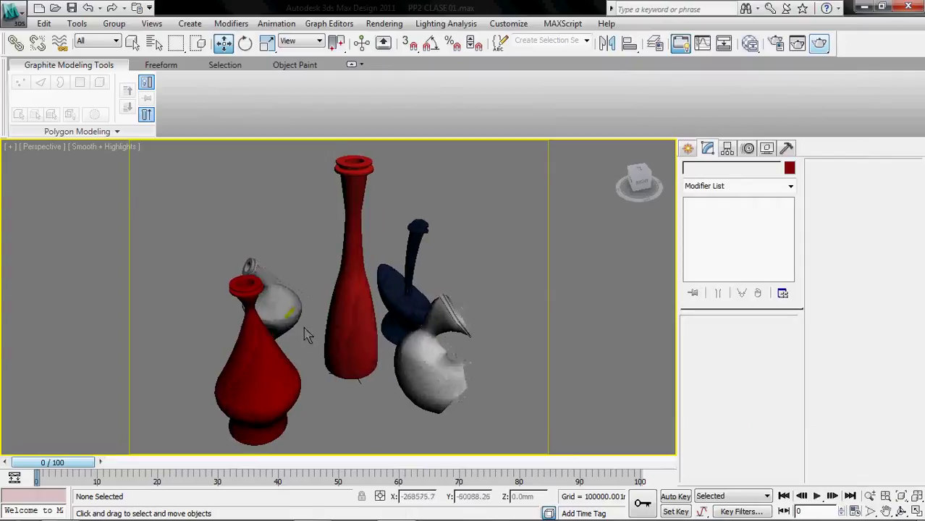
{"action": "left_click", "coordinate": [818, 43]}
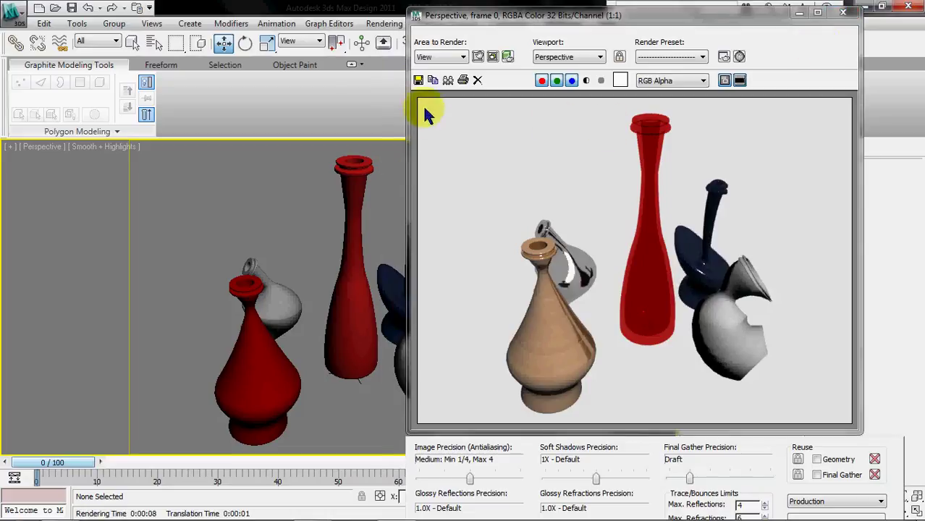
- Save the render as the JPEG file RENDER 02 in the renderoutput folder, replacing the existing image, and close the rendered frame
{"action": "left_click", "coordinate": [419, 80]}
{"action": "left_click", "coordinate": [339, 131]}
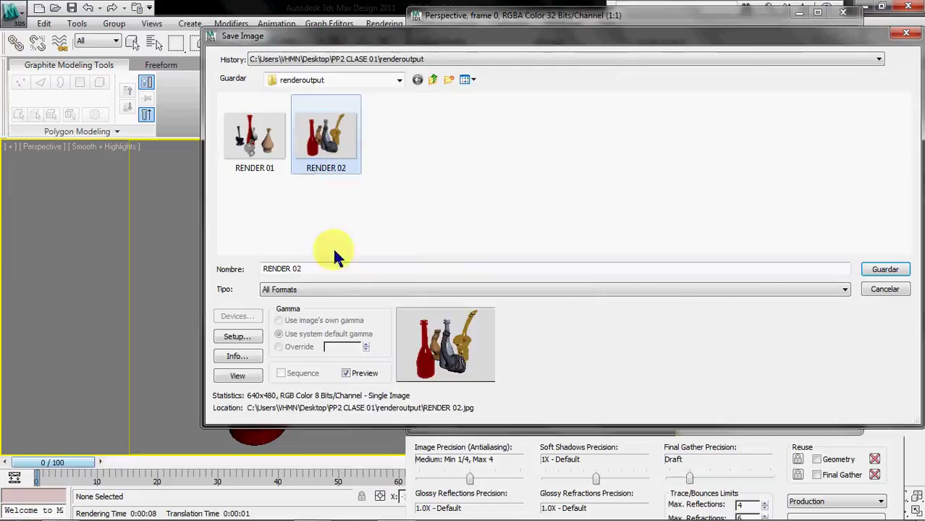
{"action": "left_click", "coordinate": [327, 290]}
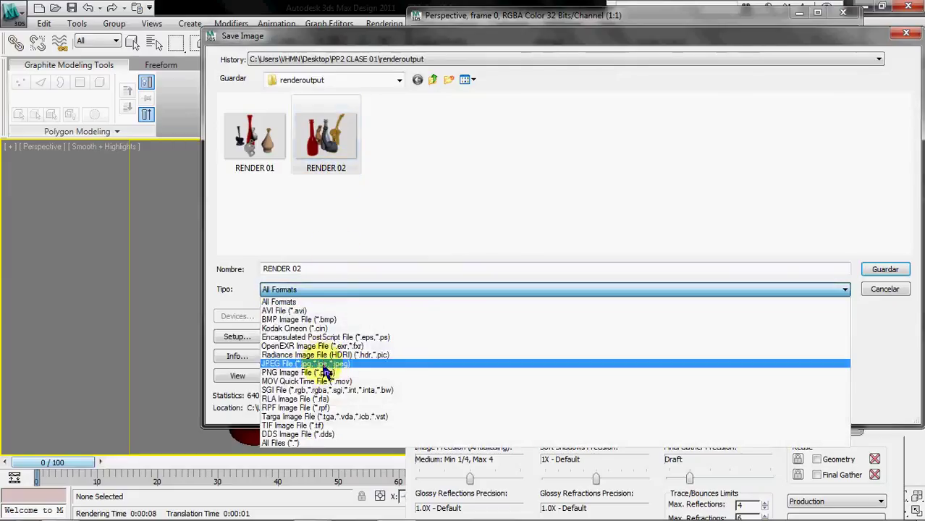
{"action": "left_click", "coordinate": [325, 365]}
{"action": "left_click", "coordinate": [878, 273]}
{"action": "left_click", "coordinate": [515, 313]}
{"action": "left_click", "coordinate": [521, 308]}
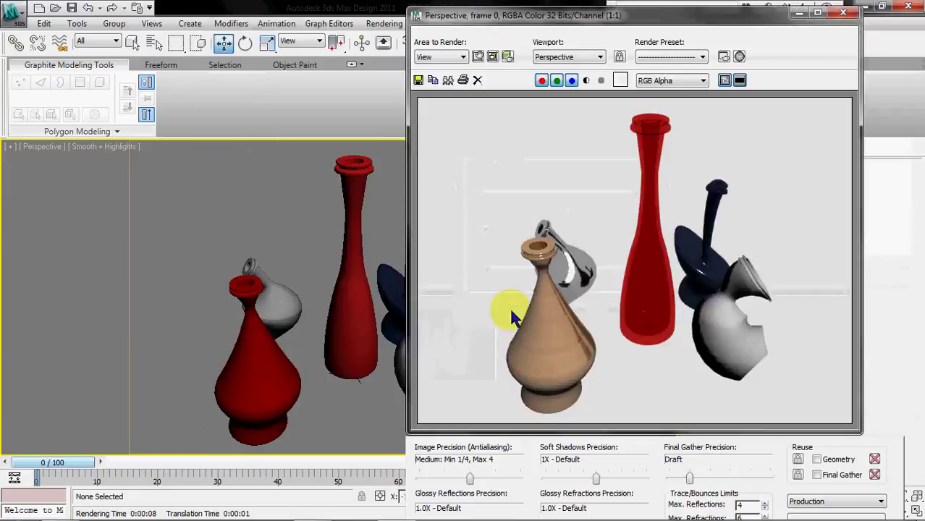
{"action": "left_click", "coordinate": [844, 14]}
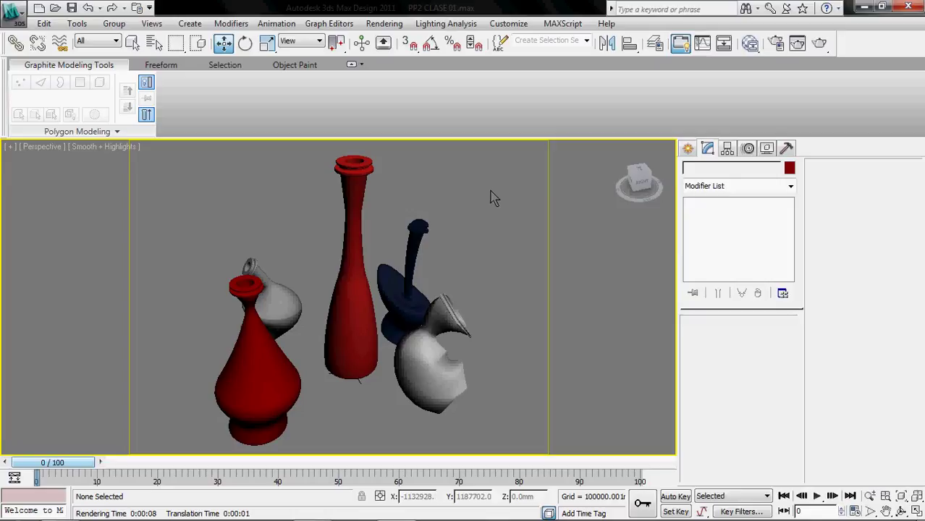
- Create a box about 112412 mm long, 89151 mm wide and 113095 mm high in front of the tall red bottle
{"action": "left_click", "coordinate": [709, 150]}
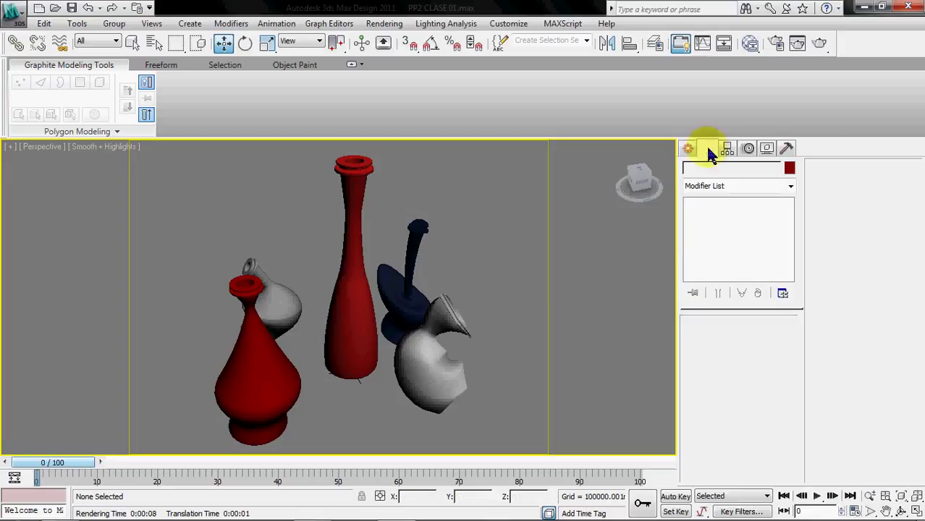
{"action": "left_click", "coordinate": [689, 149]}
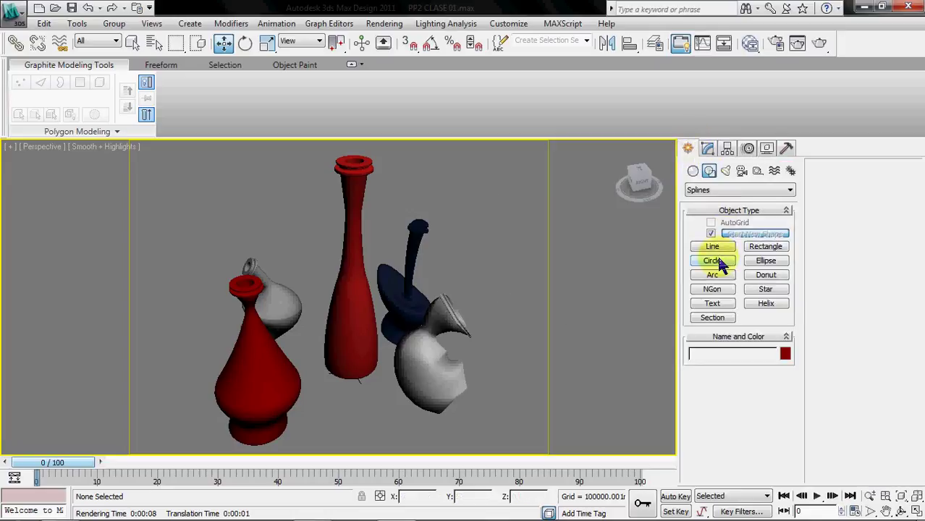
{"action": "left_click", "coordinate": [692, 171]}
{"action": "left_click", "coordinate": [712, 236]}
{"action": "left_click_drag", "start_coordinate": [359, 414], "coordinate": [409, 434]}
{"action": "left_click", "coordinate": [426, 367]}
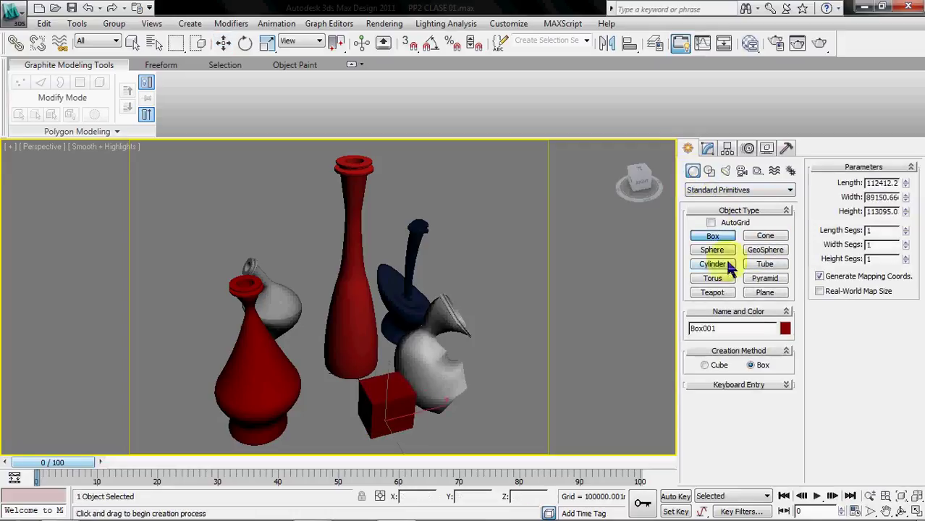
- Add a sphere of about 74190 mm radius beside the dark blue bottle and a cylinder about 97726 mm in radius and 200838 mm high behind the pear-shaped bottle
{"action": "left_click", "coordinate": [712, 249]}
{"action": "left_click_drag", "start_coordinate": [453, 254], "coordinate": [472, 269]}
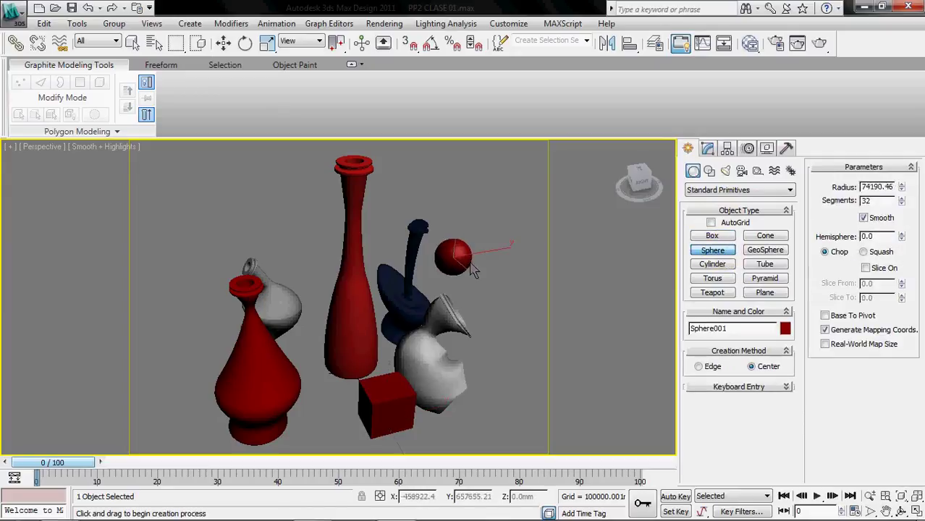
{"action": "left_click", "coordinate": [711, 264]}
{"action": "left_click_drag", "start_coordinate": [206, 322], "coordinate": [232, 324]}
{"action": "left_click", "coordinate": [215, 263]}
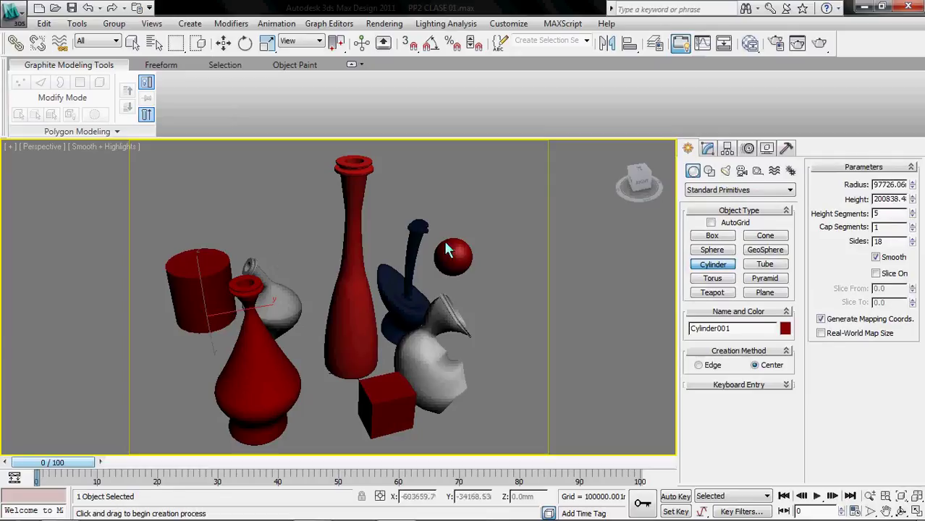
{"action": "right_click", "coordinate": [468, 273]}
{"action": "left_click", "coordinate": [482, 302]}
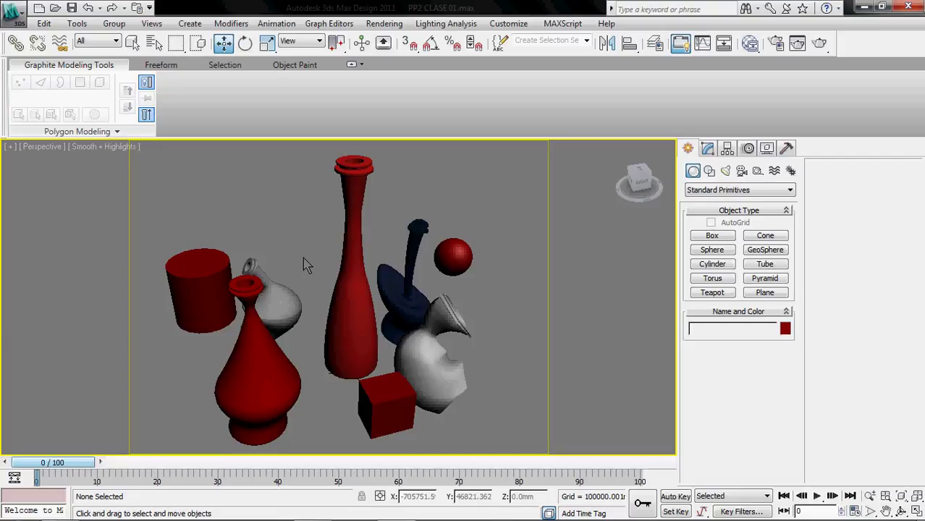
- Zoom far out, shift the objects off-centre and render the Perspective view to check this framing, closing the rendered frame after viewing
{"action": "scroll", "coordinate": [307, 259], "scroll_direction": "down", "scroll_amount": 10}
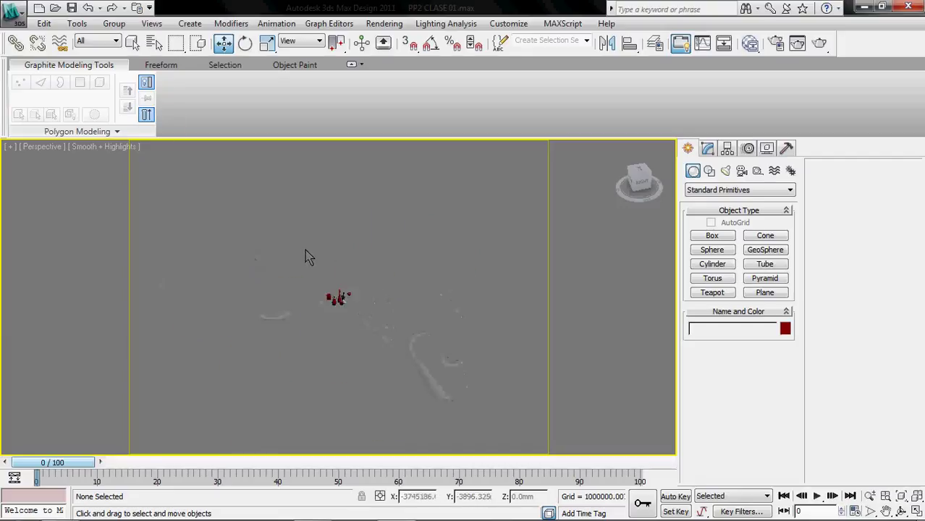
{"action": "scroll", "coordinate": [315, 272], "scroll_direction": "down", "scroll_amount": 2}
{"action": "middle_click_drag", "start_coordinate": [338, 280], "coordinate": [496, 256]}
{"action": "left_click", "coordinate": [819, 42]}
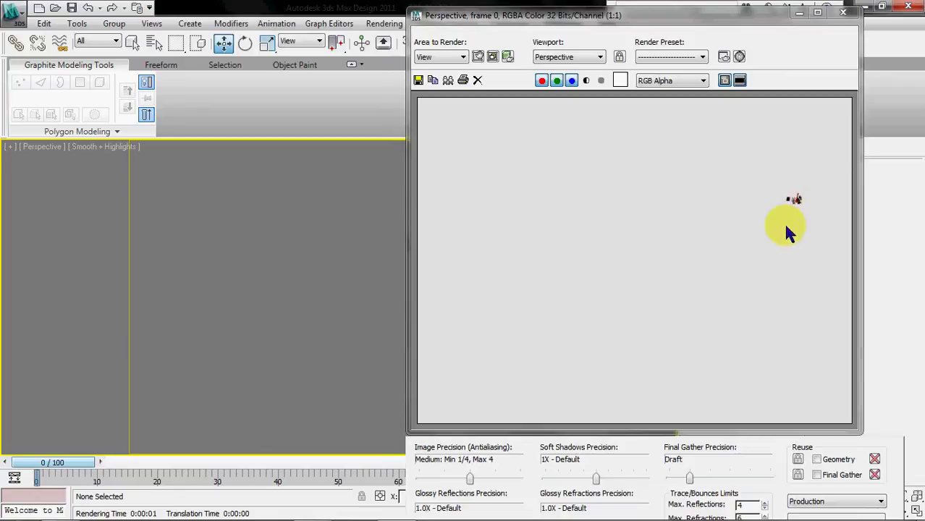
{"action": "left_click", "coordinate": [843, 13]}
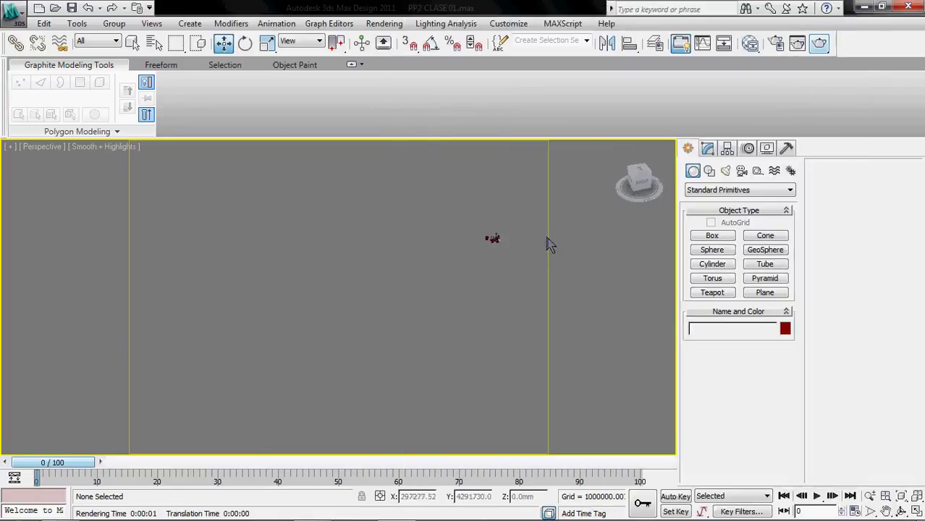
- Zoom in closely on the base of the tall red bottle, render the cropped Perspective view and close the rendered frame
{"action": "scroll", "coordinate": [401, 228], "scroll_direction": "up", "scroll_amount": 6}
{"action": "middle_click_drag", "start_coordinate": [480, 183], "coordinate": [244, 354]}
{"action": "scroll", "coordinate": [366, 198], "scroll_direction": "up", "scroll_amount": 2}
{"action": "scroll", "coordinate": [383, 197], "scroll_direction": "up", "scroll_amount": 3}
{"action": "middle_click_drag", "start_coordinate": [393, 194], "coordinate": [284, 453]}
{"action": "scroll", "coordinate": [434, 286], "scroll_direction": "up", "scroll_amount": 3}
{"action": "scroll", "coordinate": [434, 284], "scroll_direction": "up", "scroll_amount": 2}
{"action": "scroll", "coordinate": [322, 312], "scroll_direction": "up", "scroll_amount": 3}
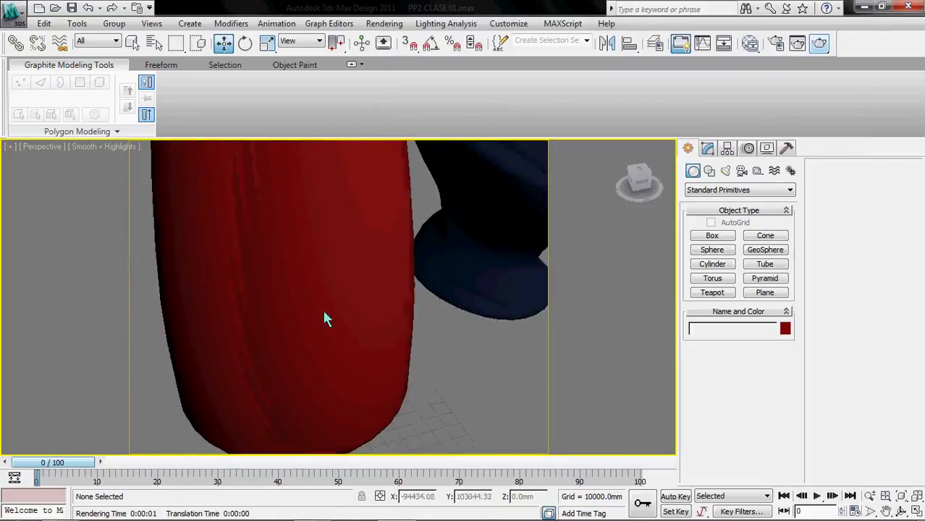
{"action": "left_click", "coordinate": [820, 42]}
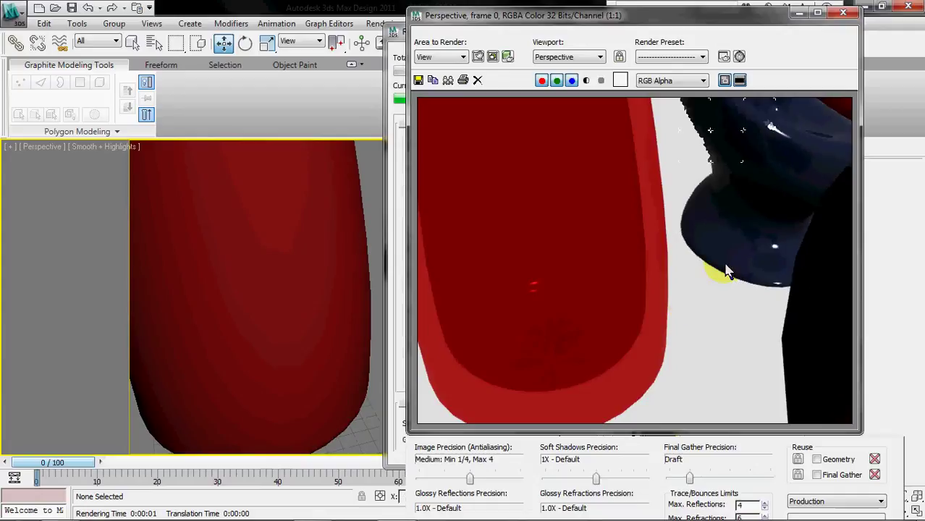
{"action": "left_click", "coordinate": [844, 13]}
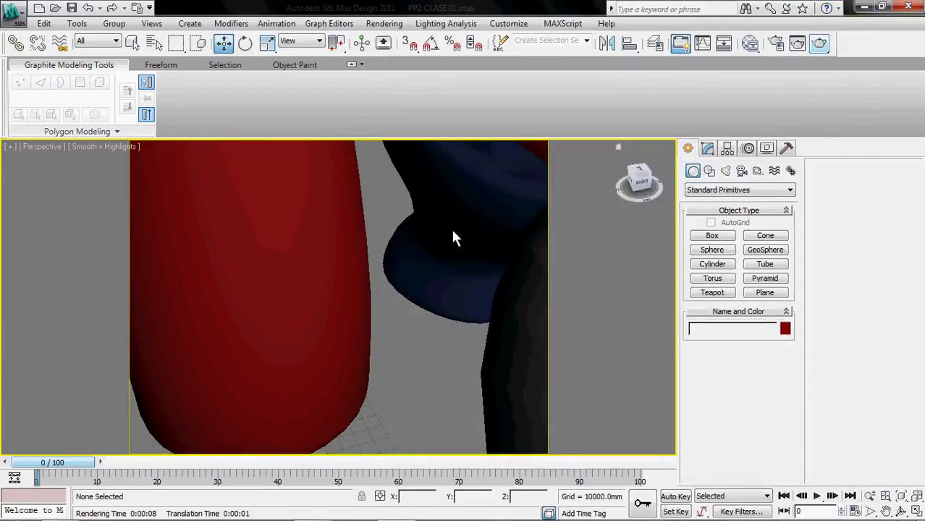
- Reframe the Perspective view so all bottles and primitives fit inside the safe frame, render it and close the rendered frame
{"action": "scroll", "coordinate": [400, 278], "scroll_direction": "down", "scroll_amount": 2}
{"action": "scroll", "coordinate": [399, 273], "scroll_direction": "down", "scroll_amount": 4}
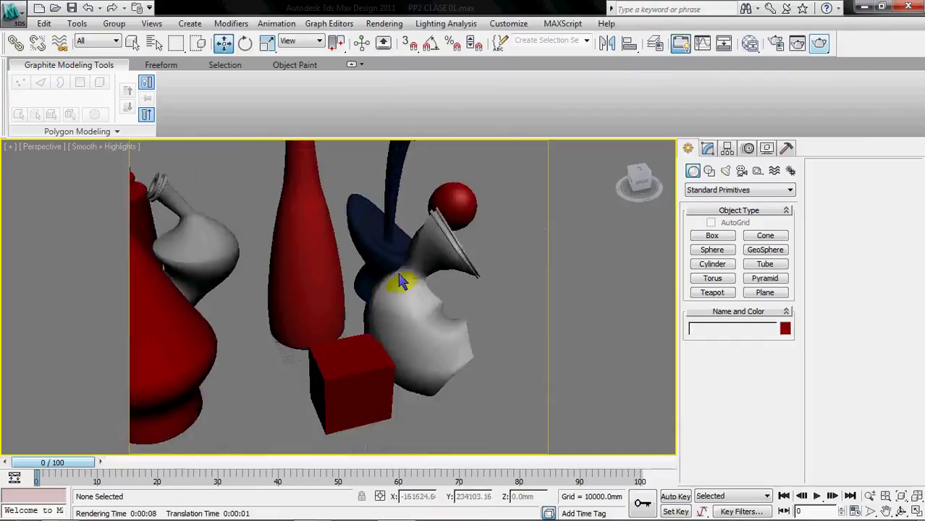
{"action": "middle_click_drag", "start_coordinate": [400, 273], "coordinate": [425, 311]}
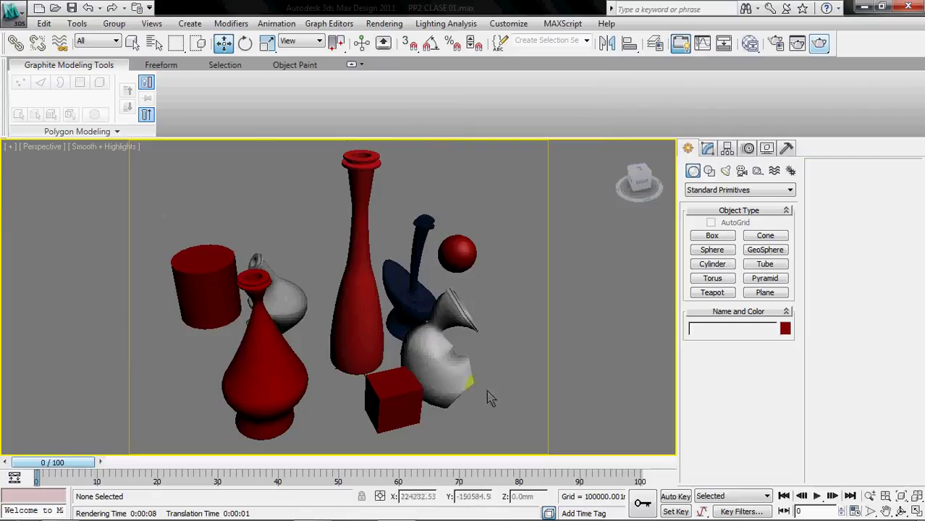
{"action": "left_click", "coordinate": [817, 45]}
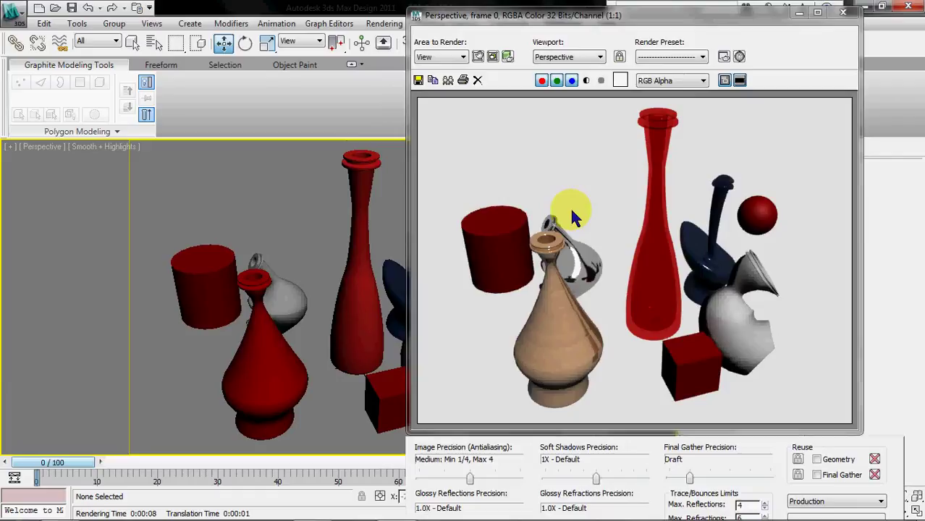
{"action": "mouse_move", "coordinate": [659, 520]}
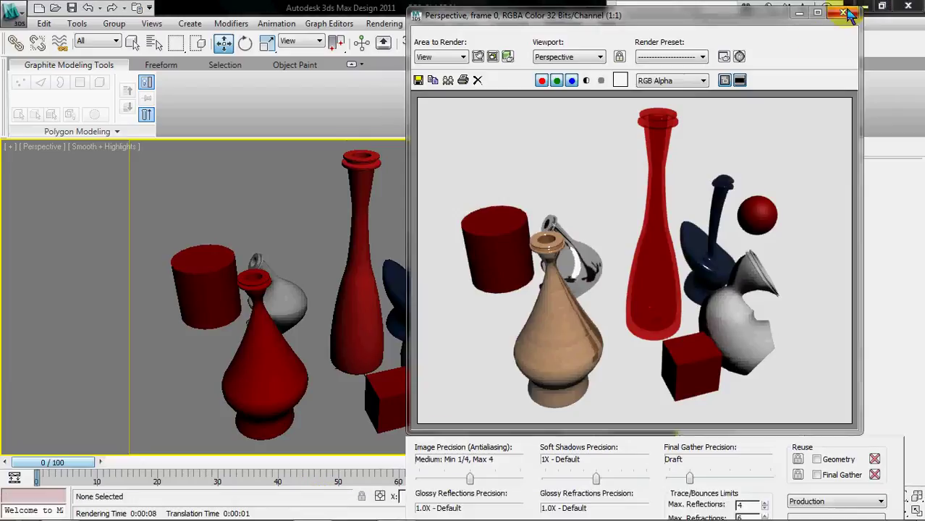
{"action": "left_click", "coordinate": [850, 15]}
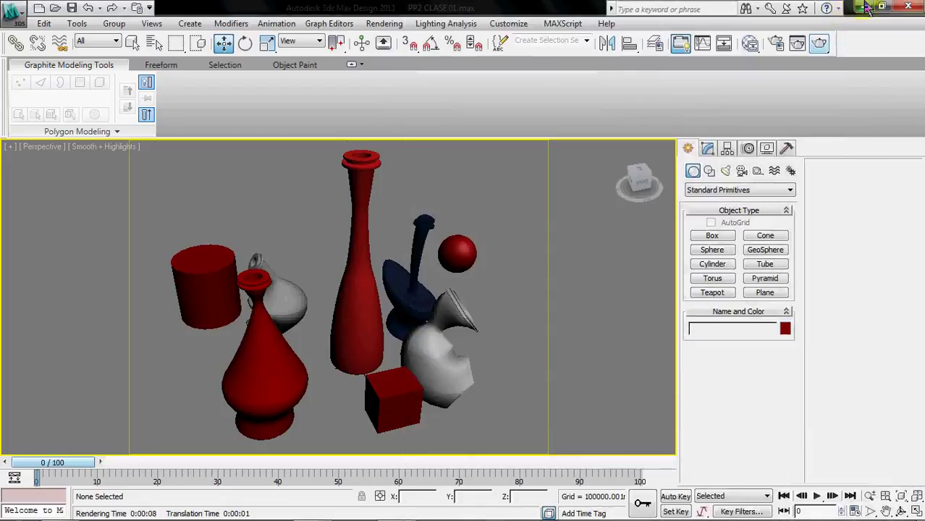
{"action": "left_click", "coordinate": [866, 7]}
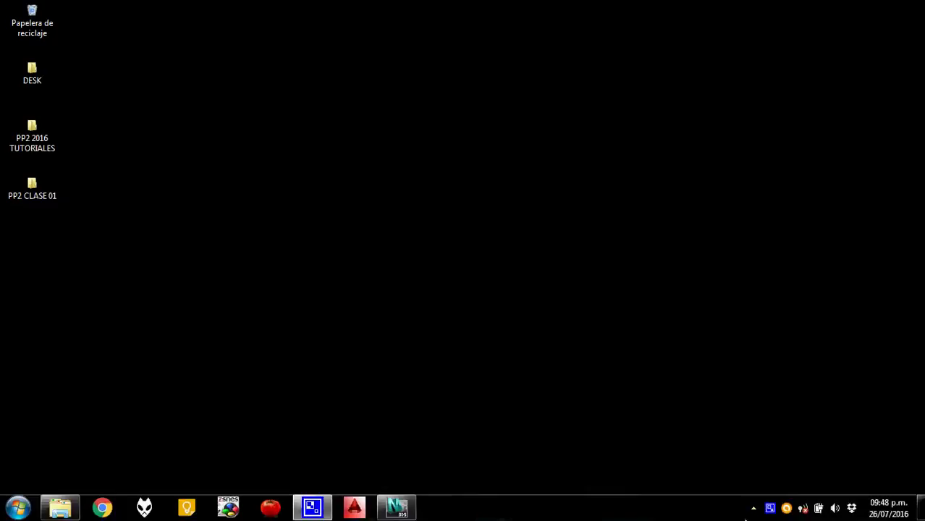
{"action": "right_click", "coordinate": [313, 507]}
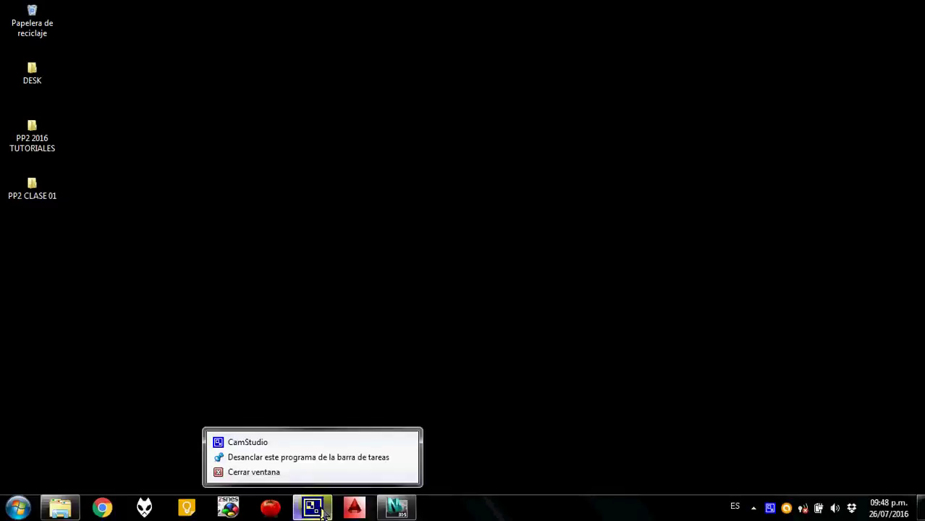
{"action": "left_click", "coordinate": [607, 470]}
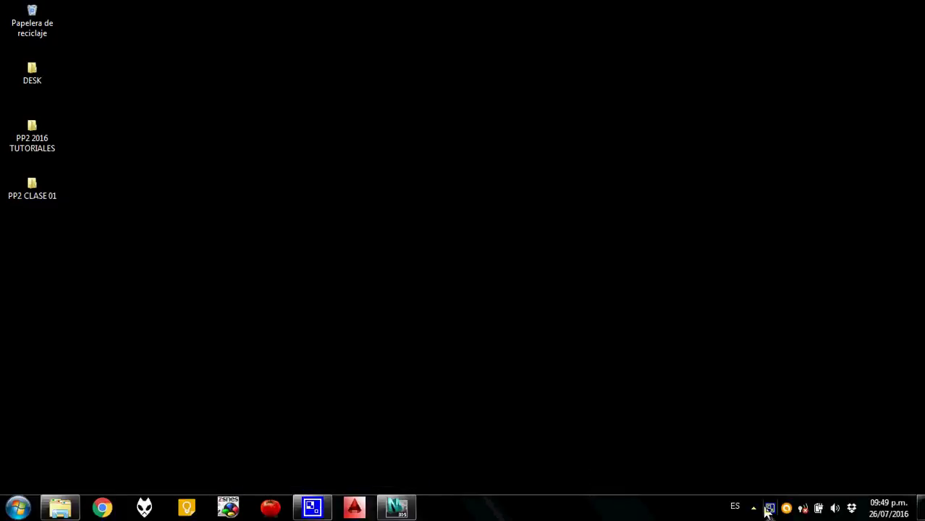